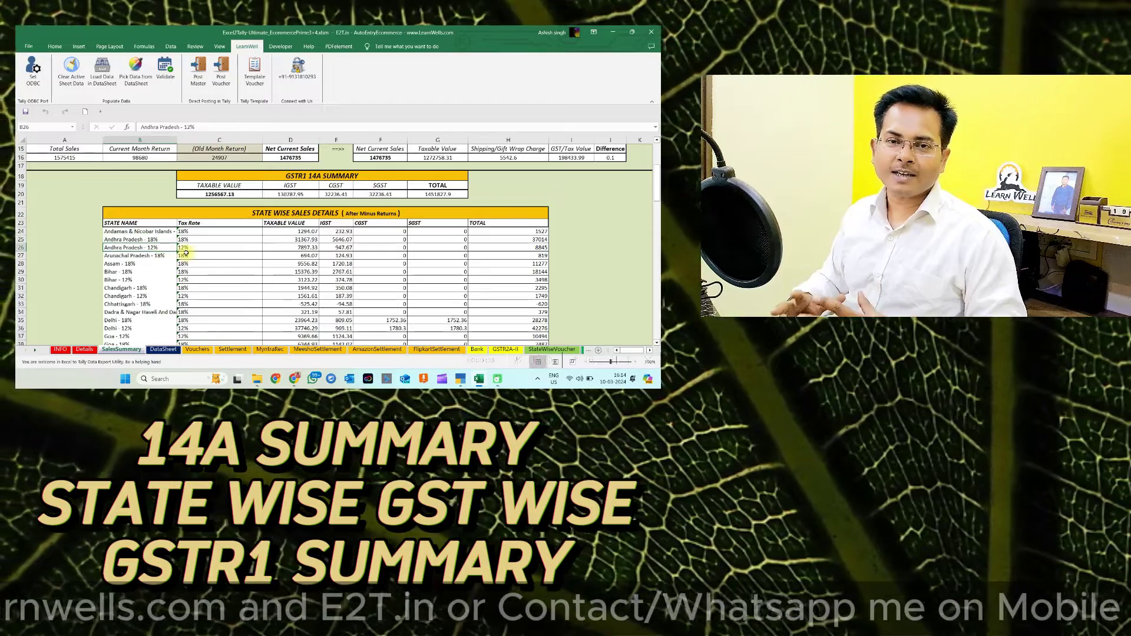
Review the Bifurcation of NetSales and Current Month Sales Details tables, including the 98680 return figure
click(383, 272)
scroll(442, 273, up, 5)
drag(64, 184, 62, 201)
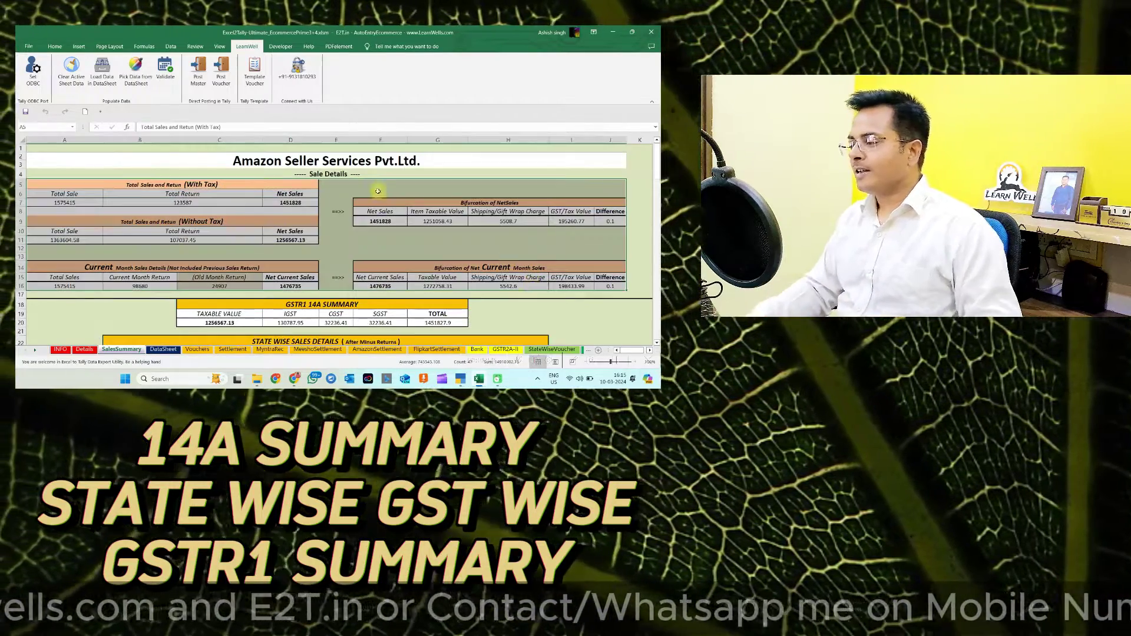
drag(412, 202, 425, 212)
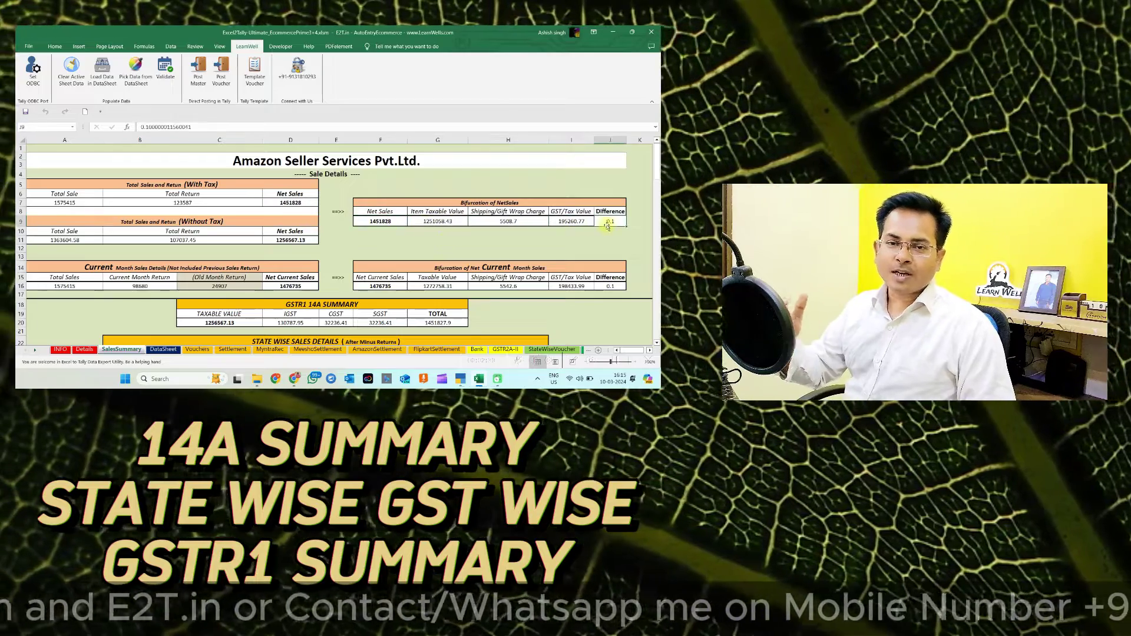
click(147, 286)
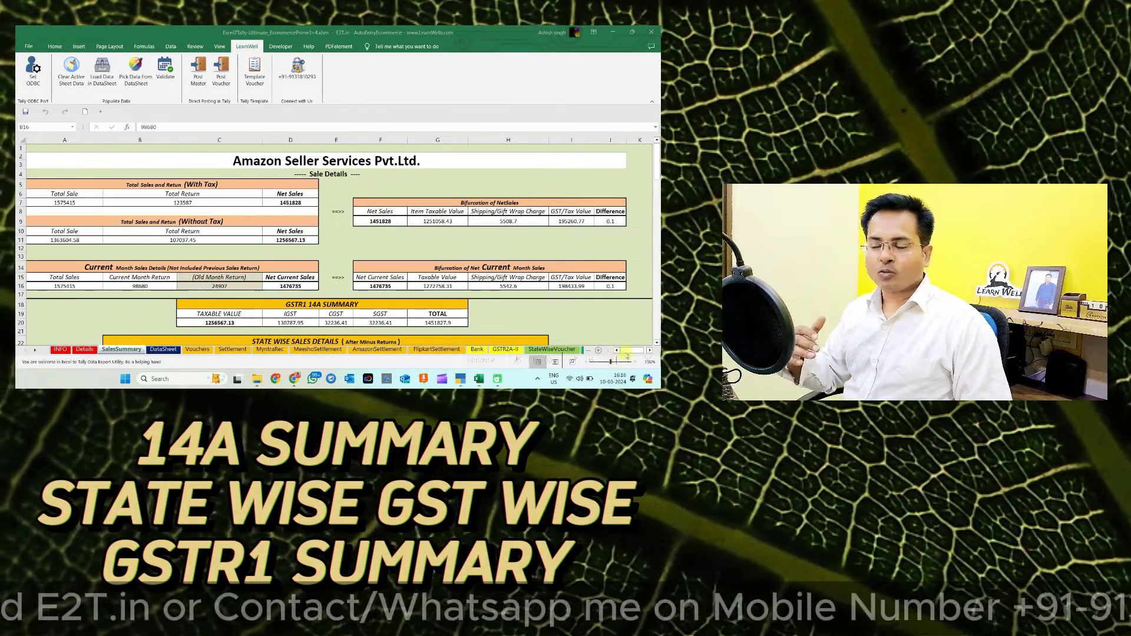
click(167, 264)
click(171, 286)
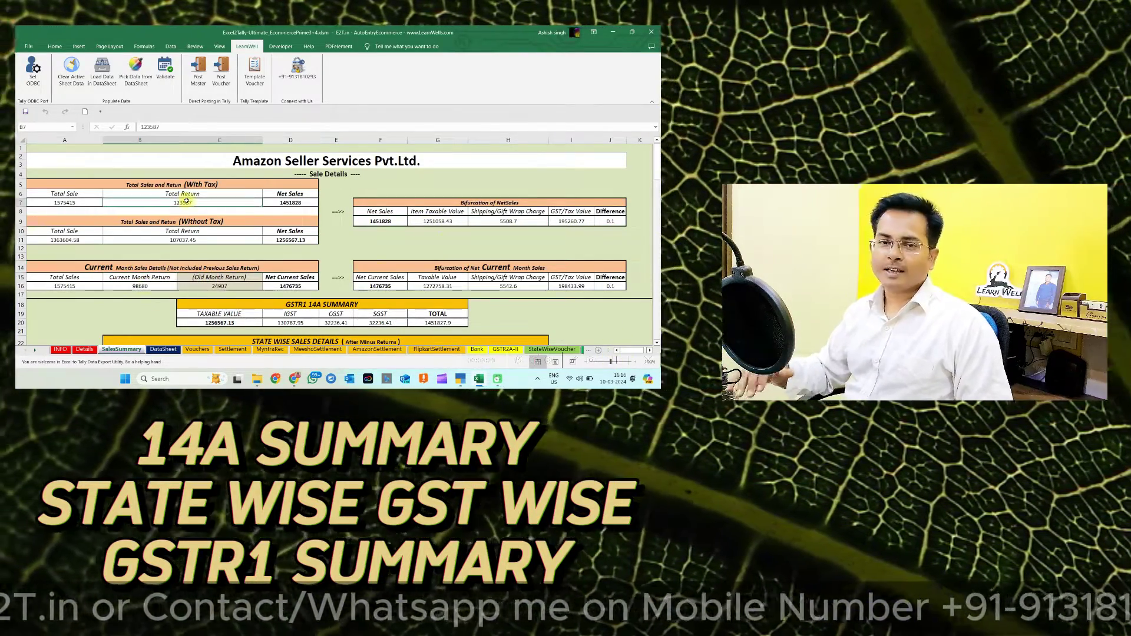
drag(377, 268, 610, 287)
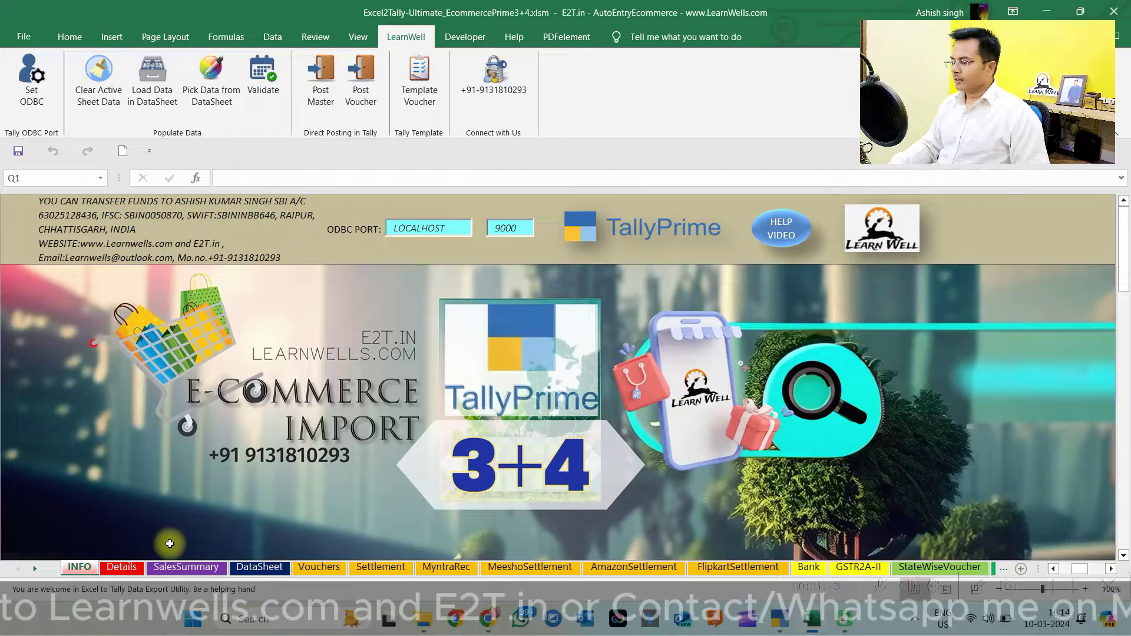
On SalesSummary, check the GSTR1 14A totals: taxable 1256567.13, IGST 130787.95, CGST 32236.41
click(185, 567)
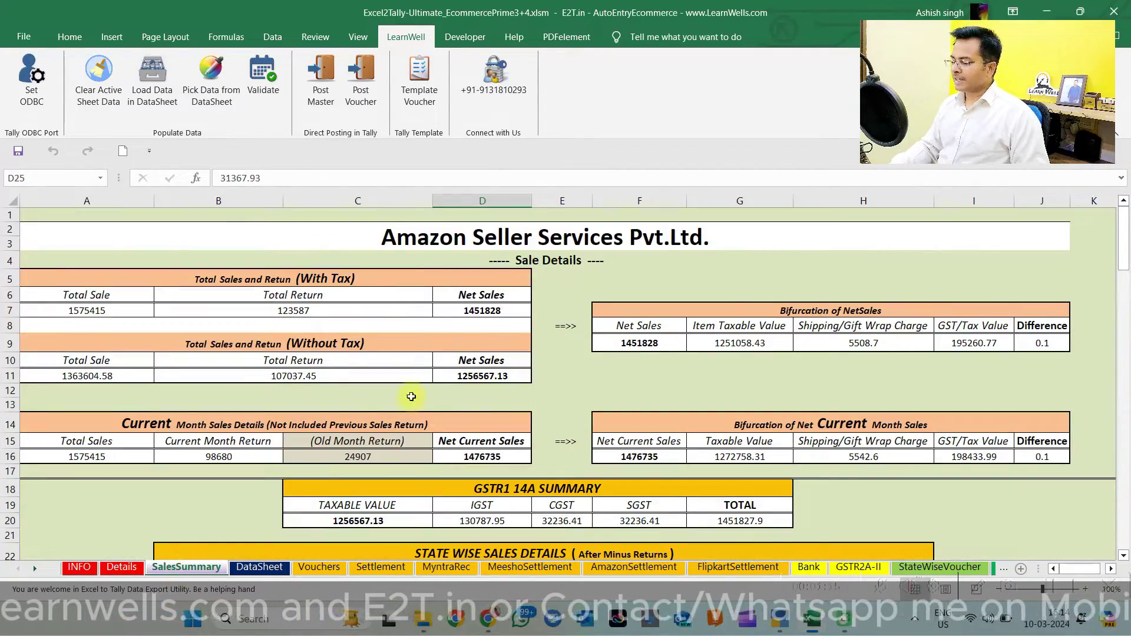
click(491, 403)
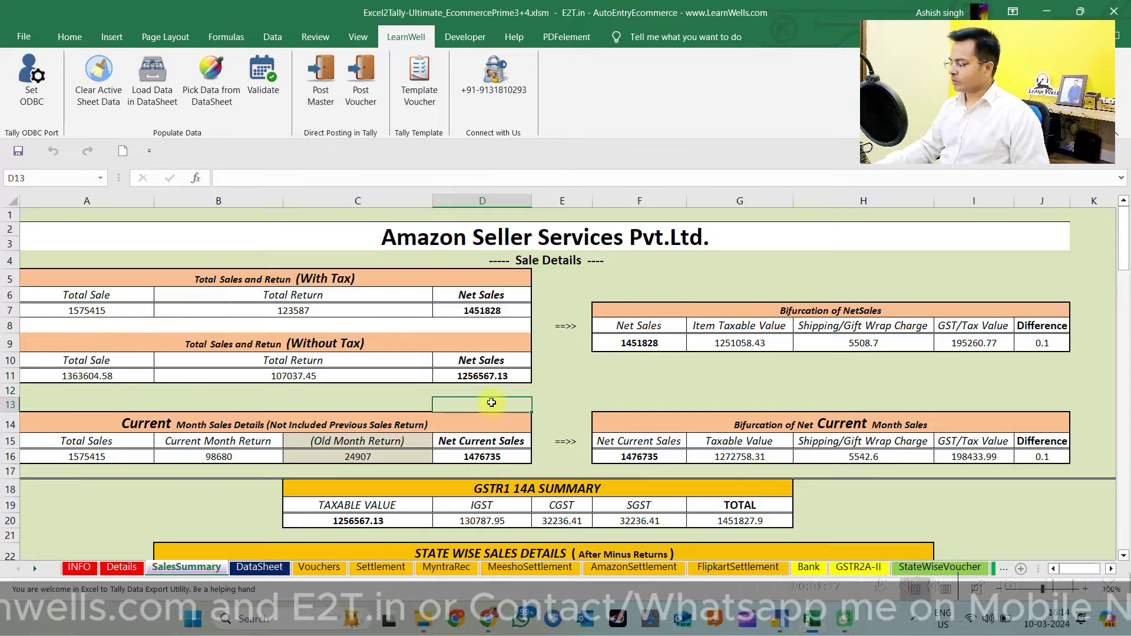
key(Down)
key(Down)
key(Down)
key(Down)
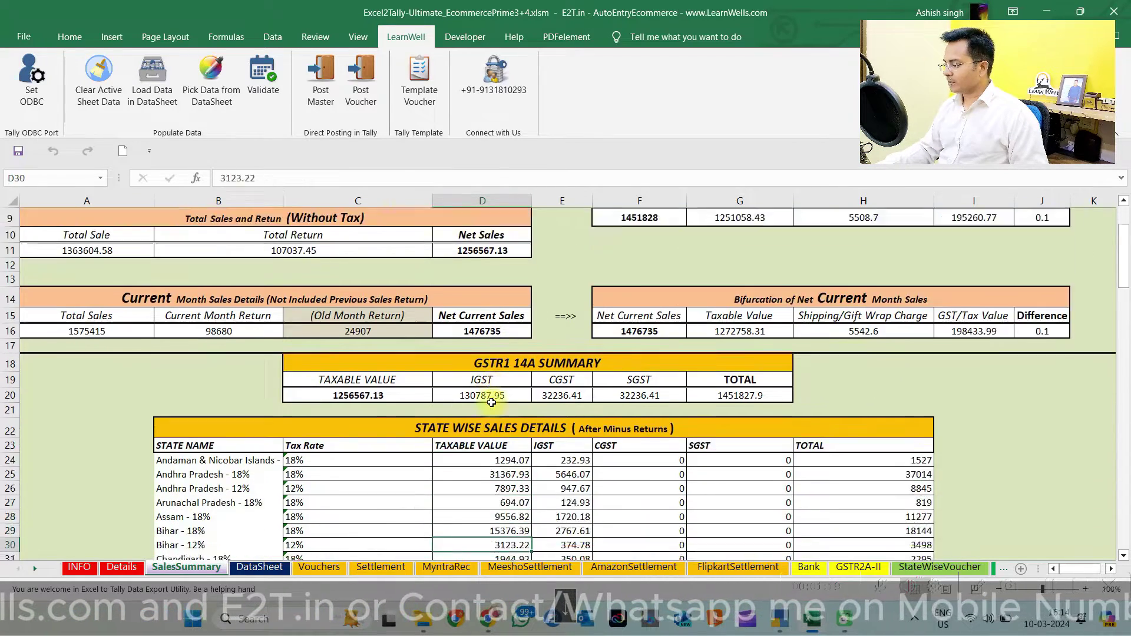
key(Down)
key(Down)
key(Down)
drag(496, 263, 575, 294)
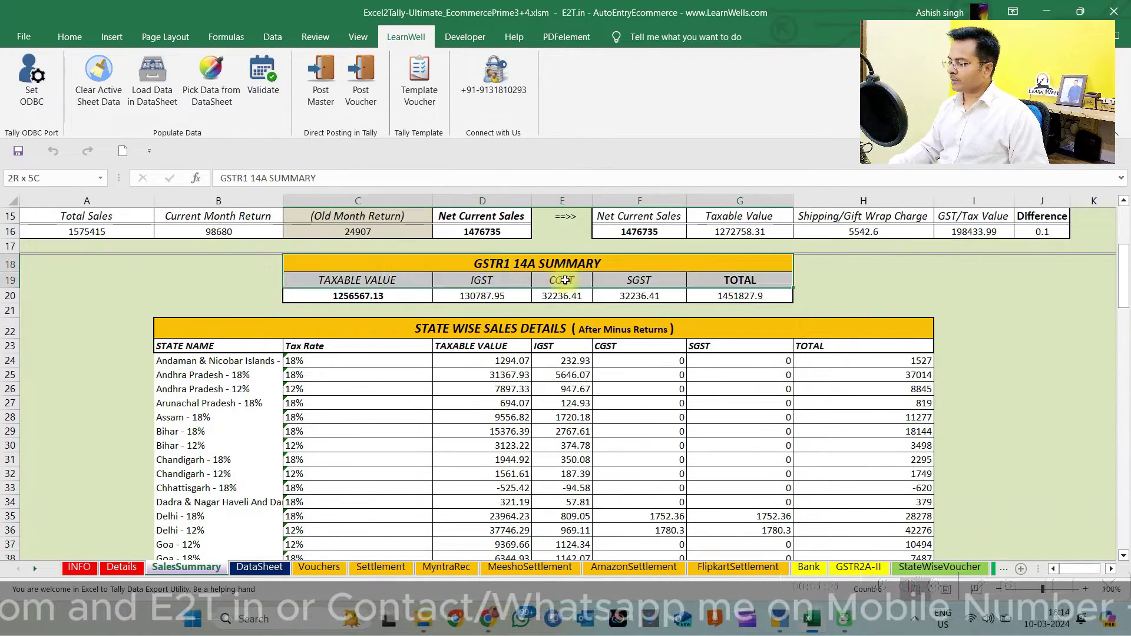
click(407, 295)
click(488, 296)
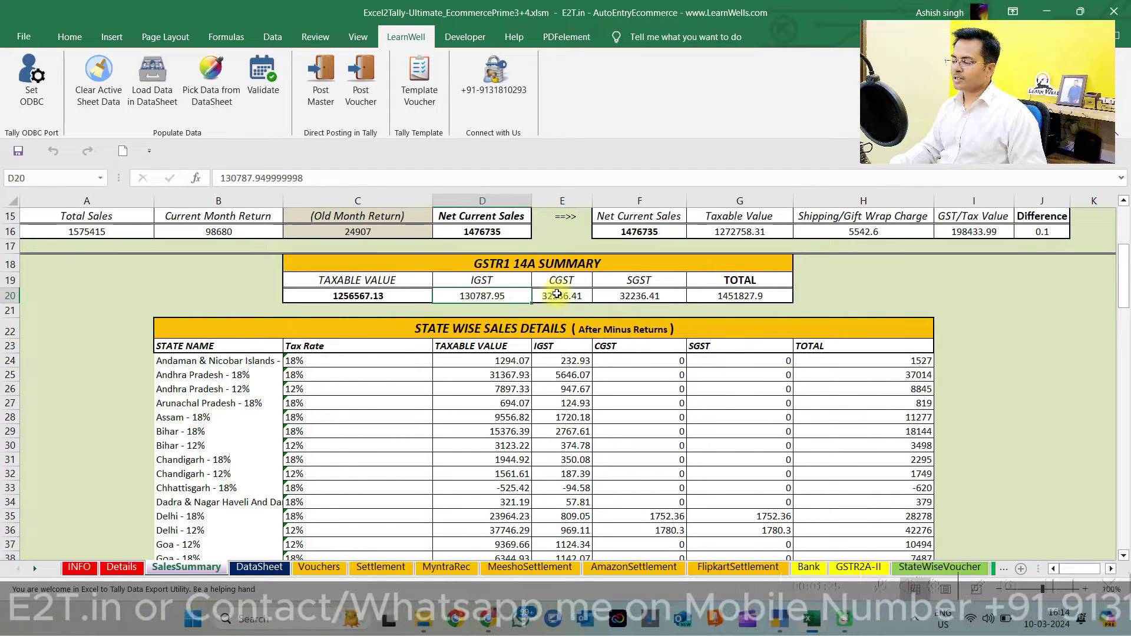
click(562, 295)
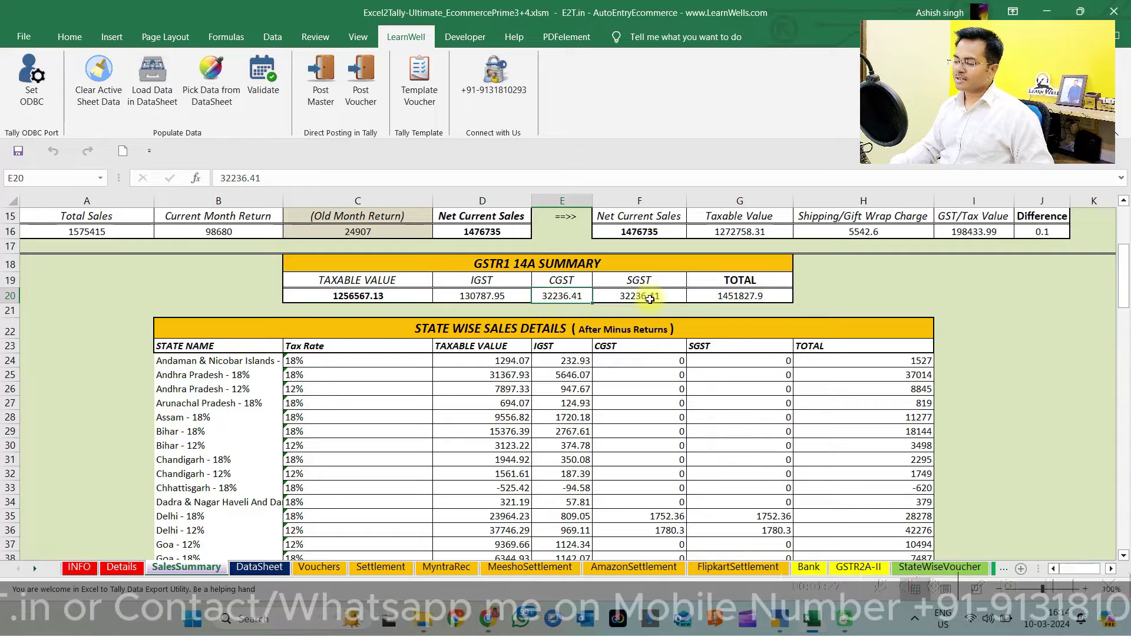
Compare the Andaman & Nicobar 18%, Andhra Pradesh 18% and 12% state-wise entries
click(344, 372)
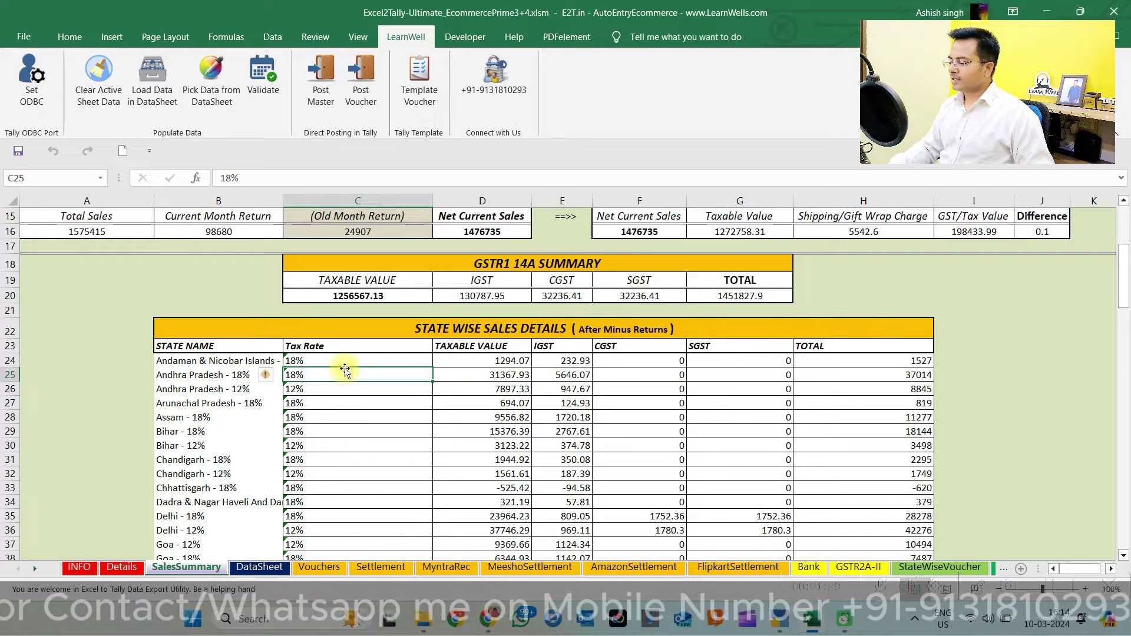
drag(473, 329, 474, 391)
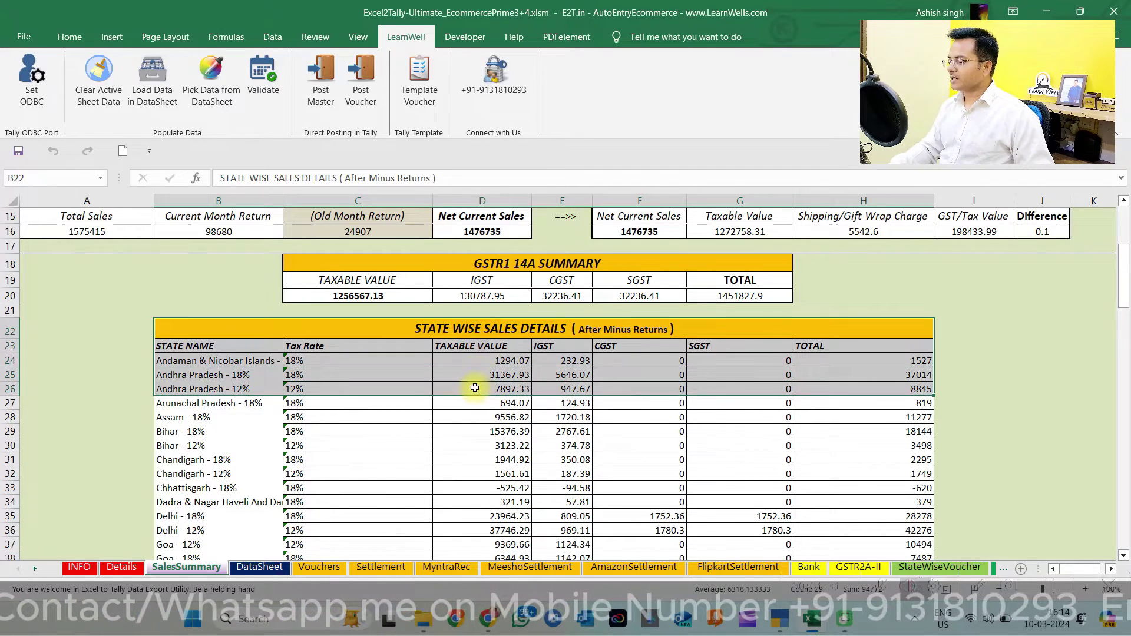
click(391, 458)
click(224, 358)
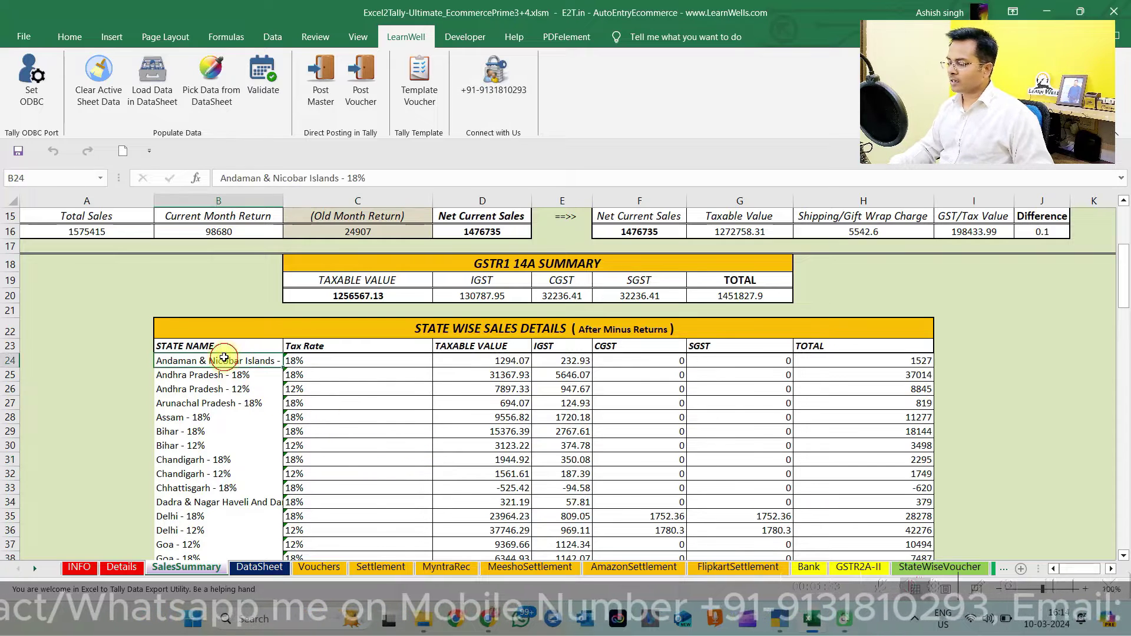
click(231, 375)
click(247, 389)
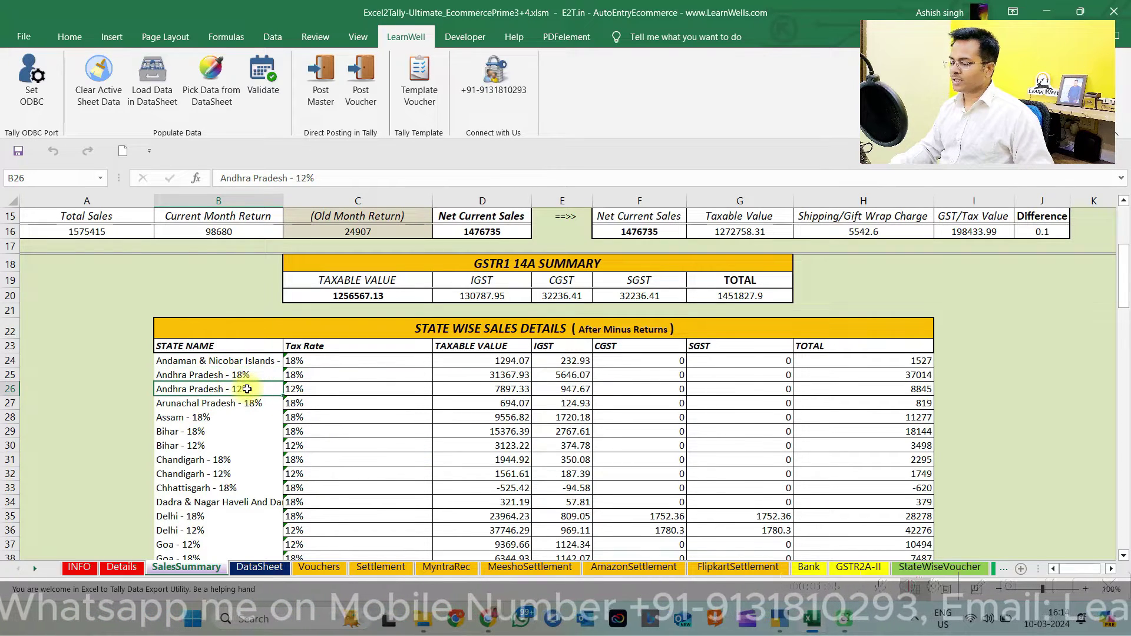
click(260, 376)
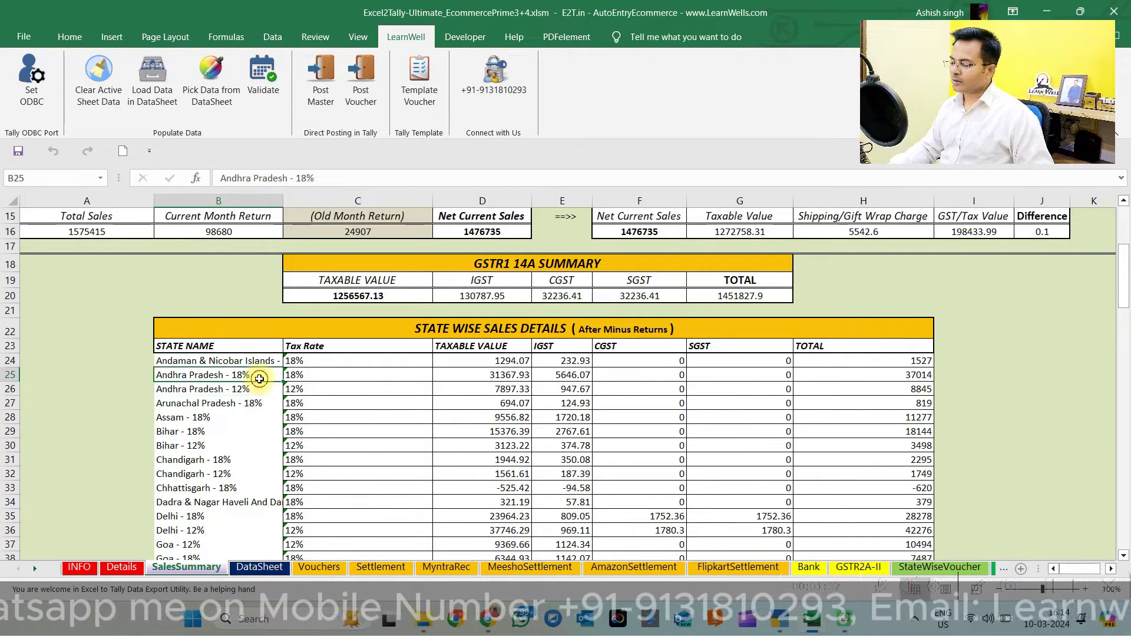
click(264, 388)
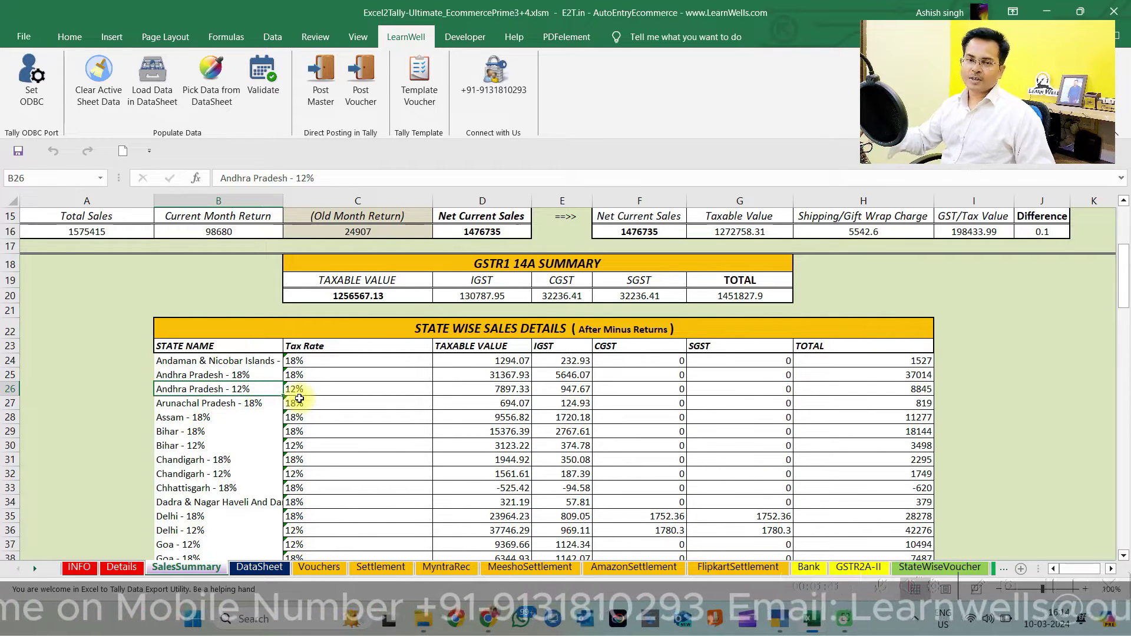
Check state tax amounts, including Andhra Pradesh 18% IGST 5646.07 and Bihar 18% total 18144
click(497, 371)
click(571, 377)
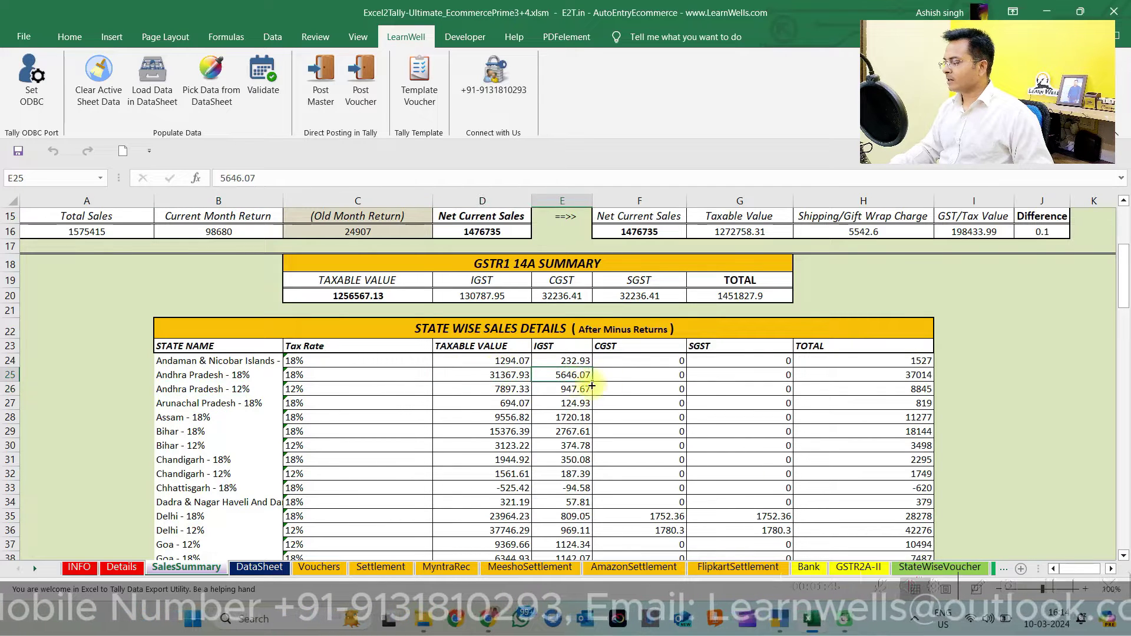
click(676, 426)
click(775, 432)
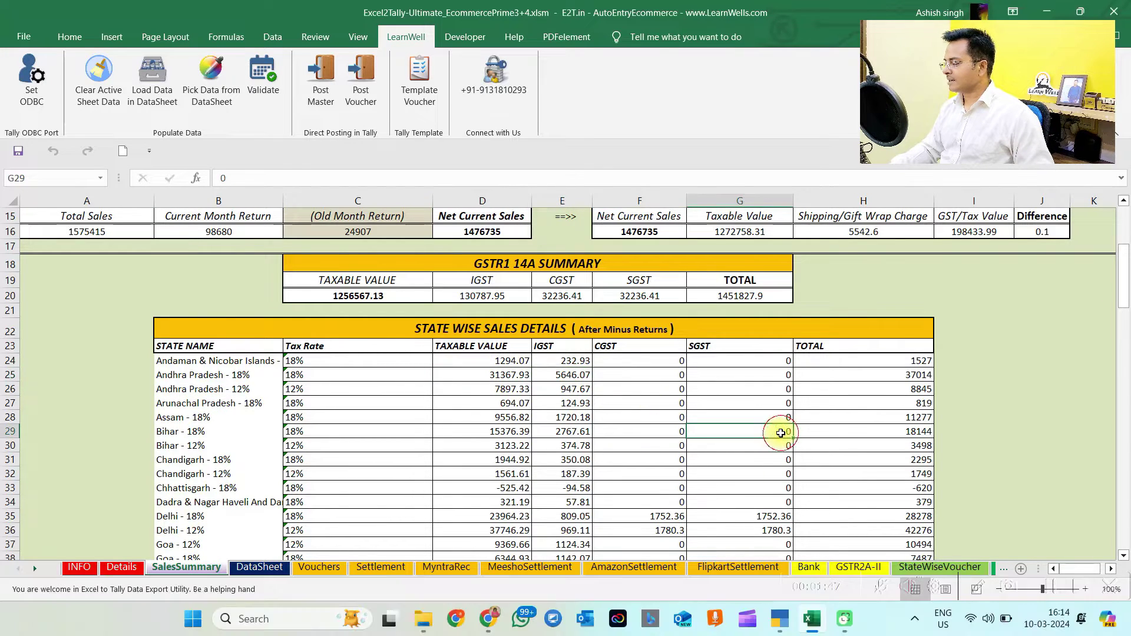
click(895, 434)
click(697, 462)
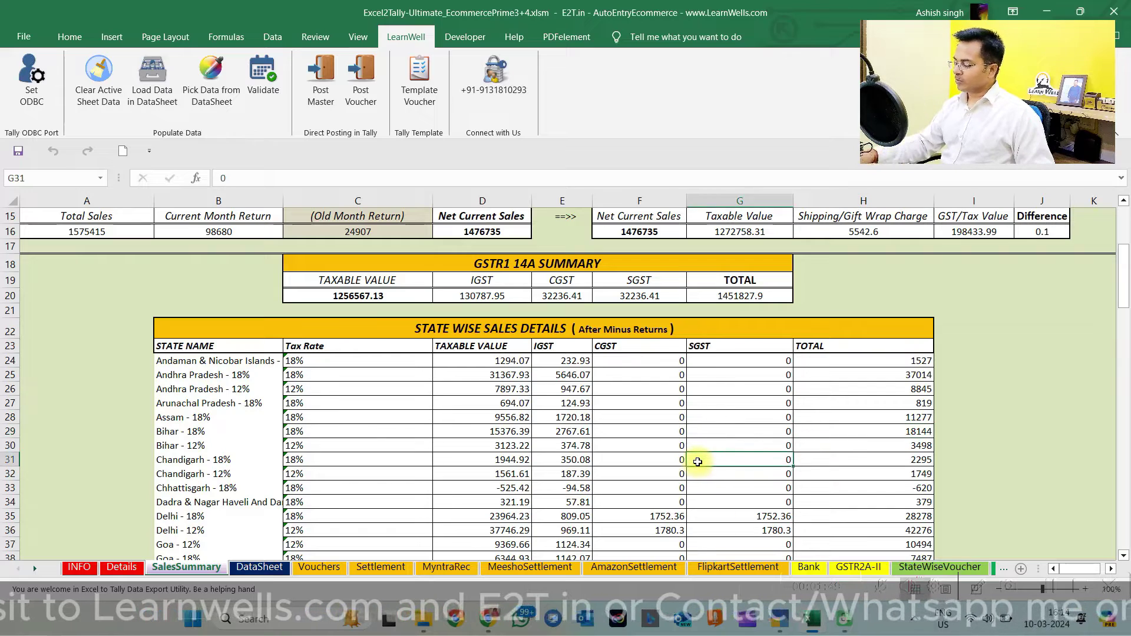
key(Up)
key(Up)
key(Up)
key(Up)
key(Up)
key(Up)
key(Up)
key(Up)
key(Up)
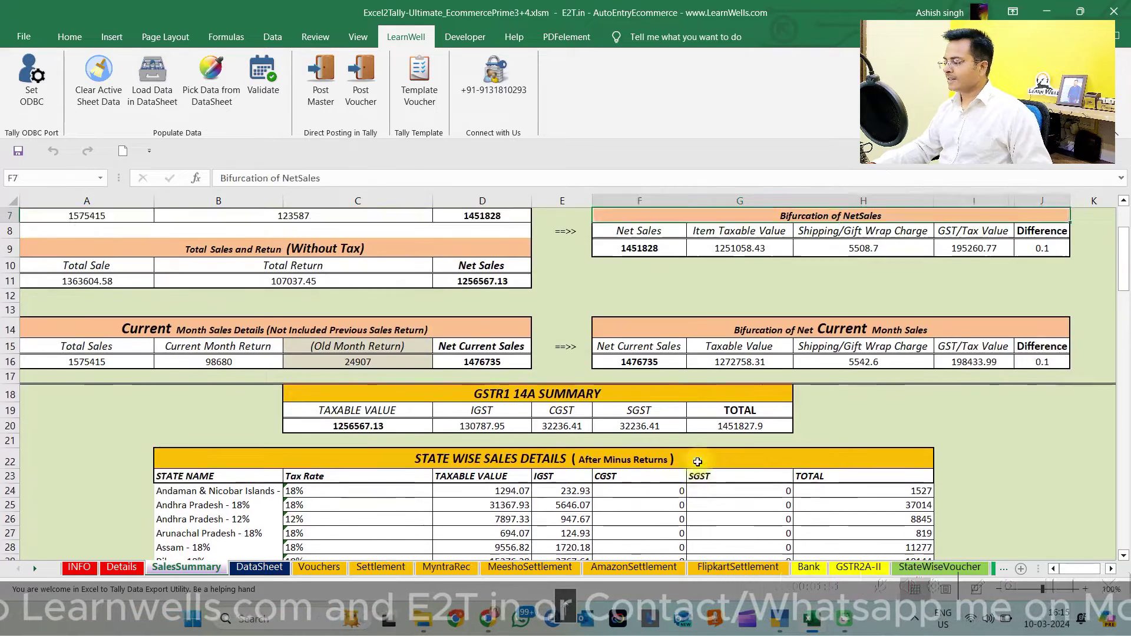
key(Up)
key(Up)
key(Up)
drag(435, 281, 905, 453)
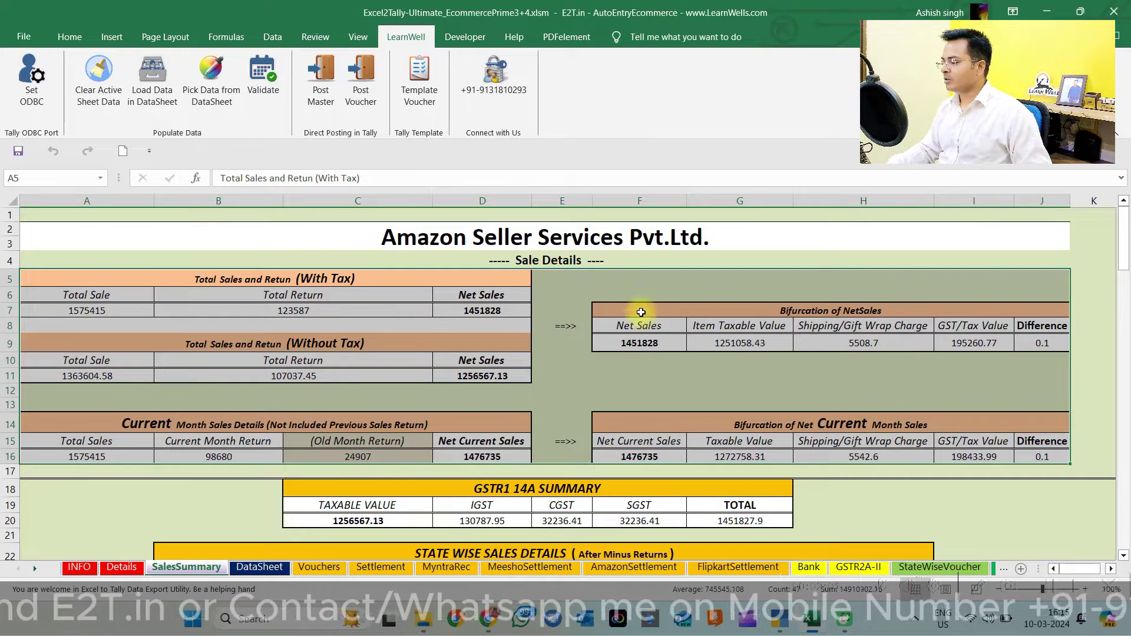
click(635, 291)
drag(222, 275, 215, 307)
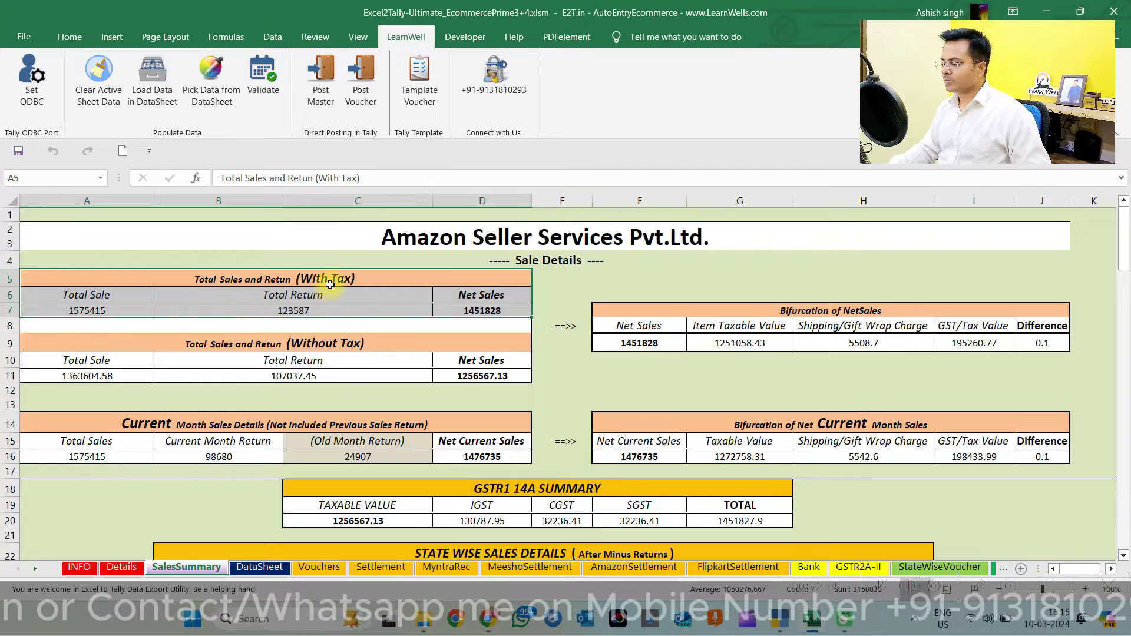
click(82, 297)
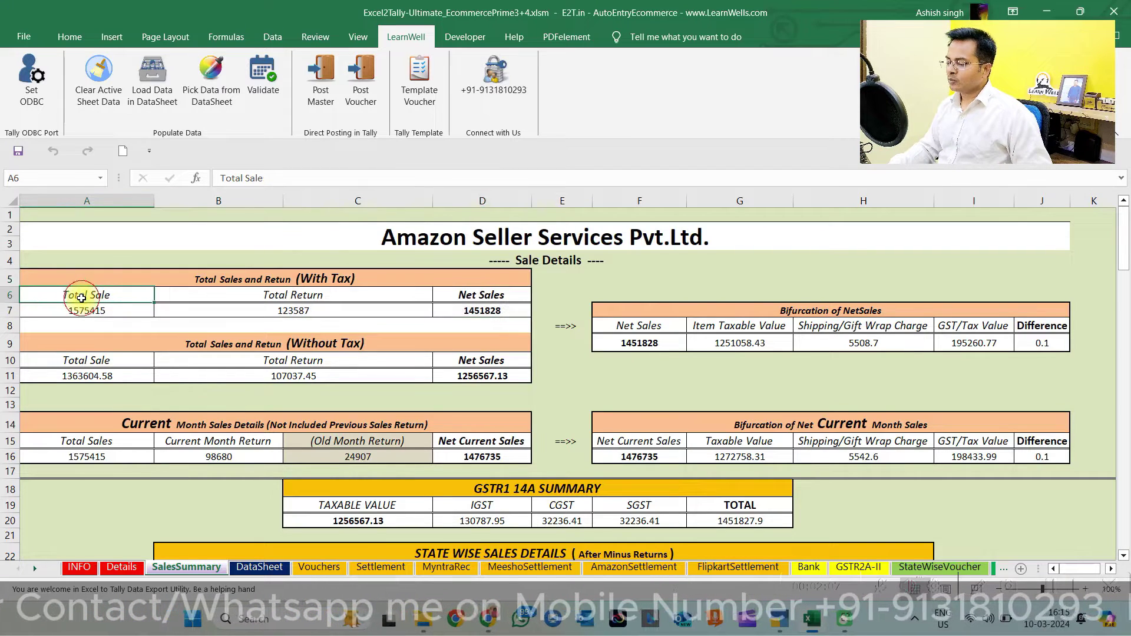
click(94, 315)
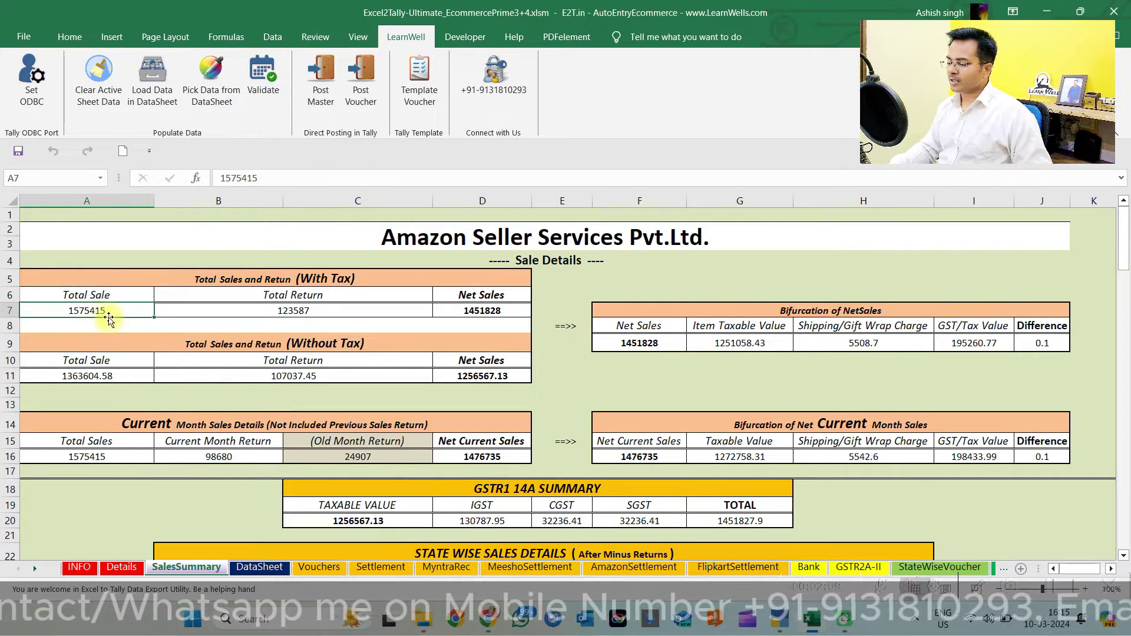
click(274, 313)
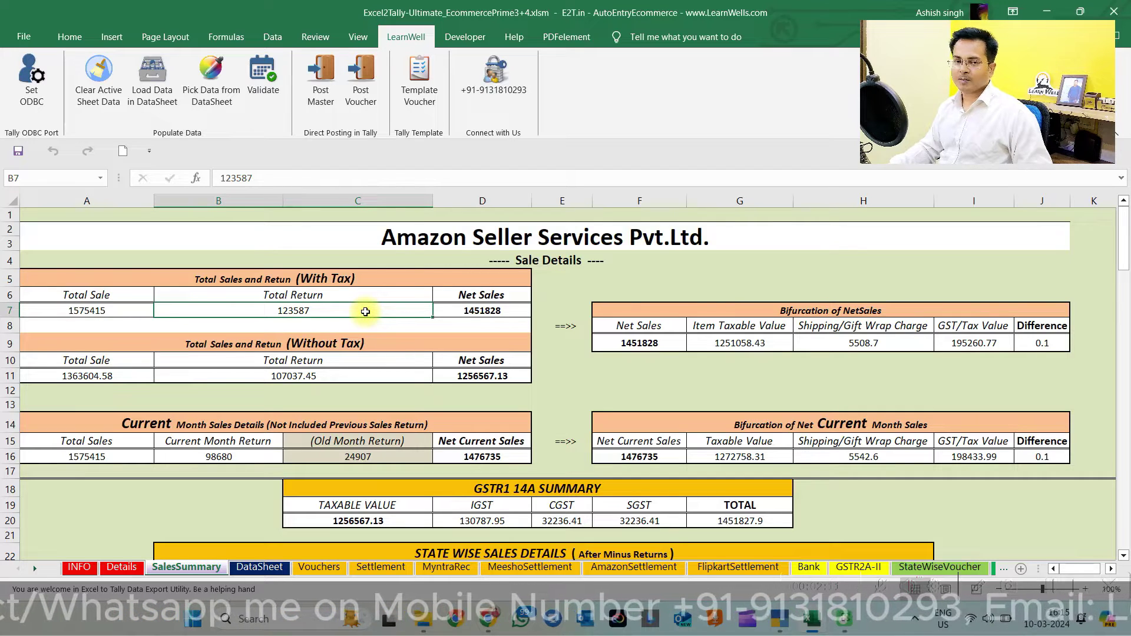
click(486, 313)
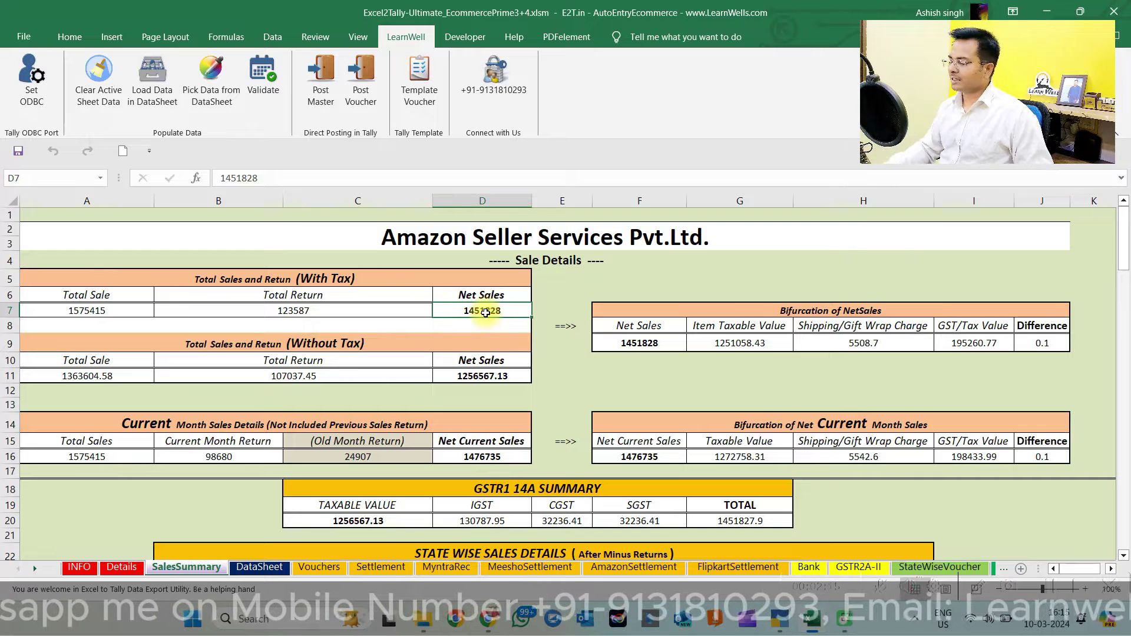
drag(289, 344, 285, 378)
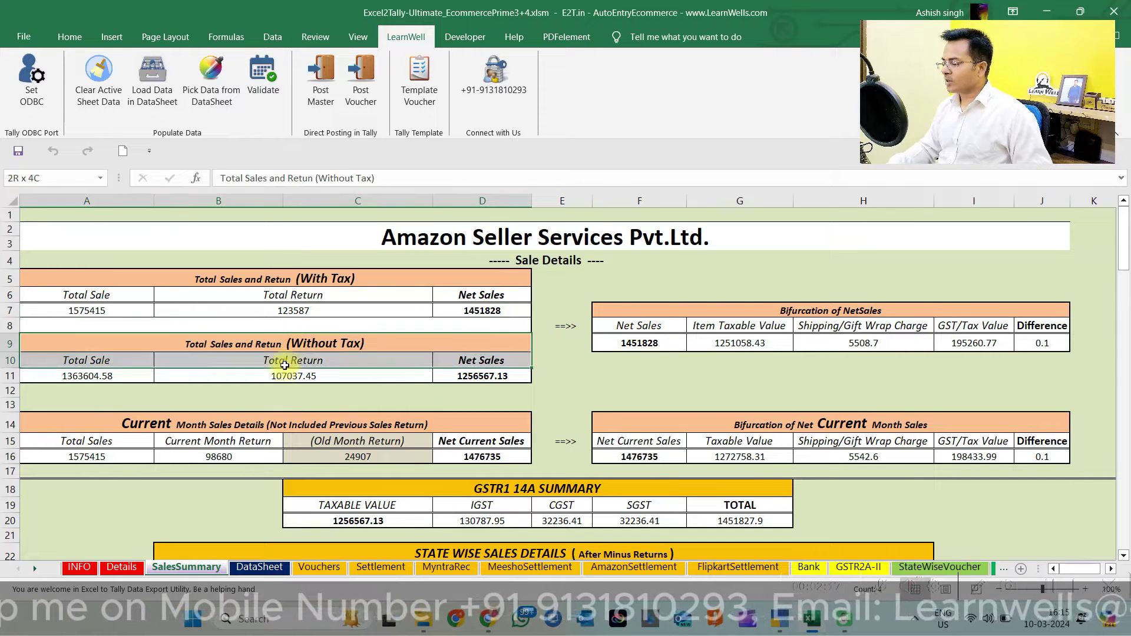
click(358, 374)
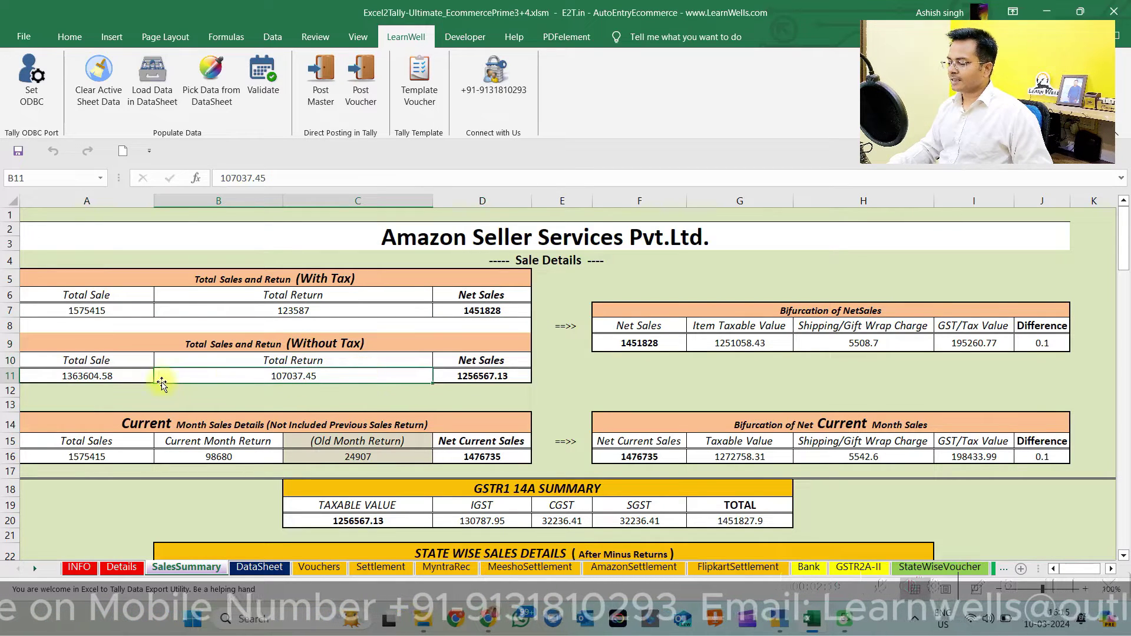
click(130, 378)
click(233, 371)
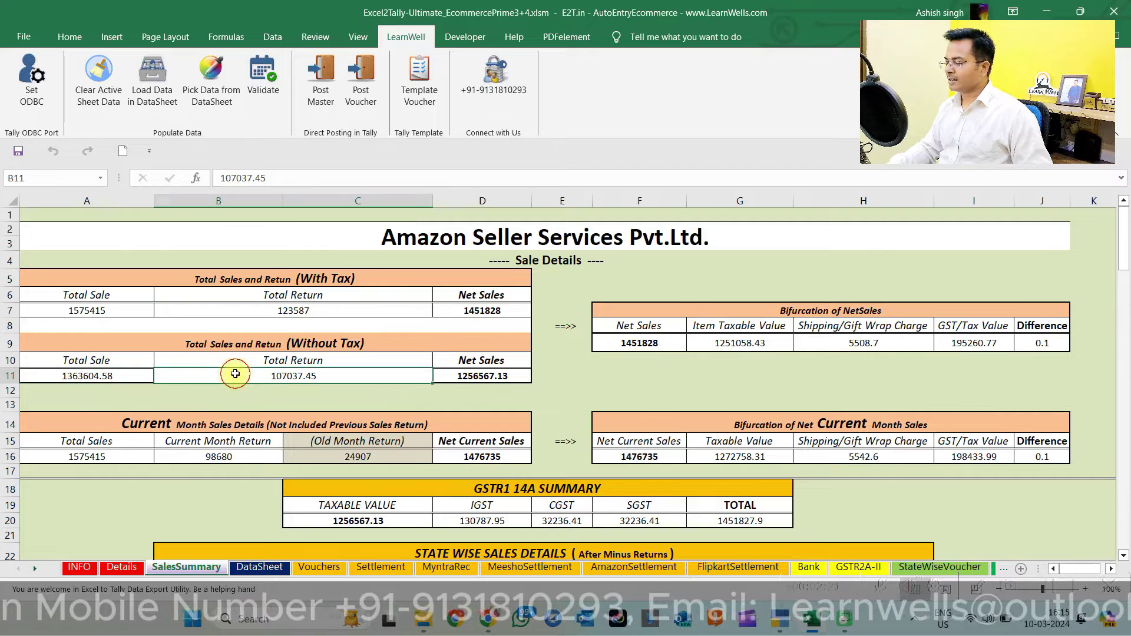
click(142, 377)
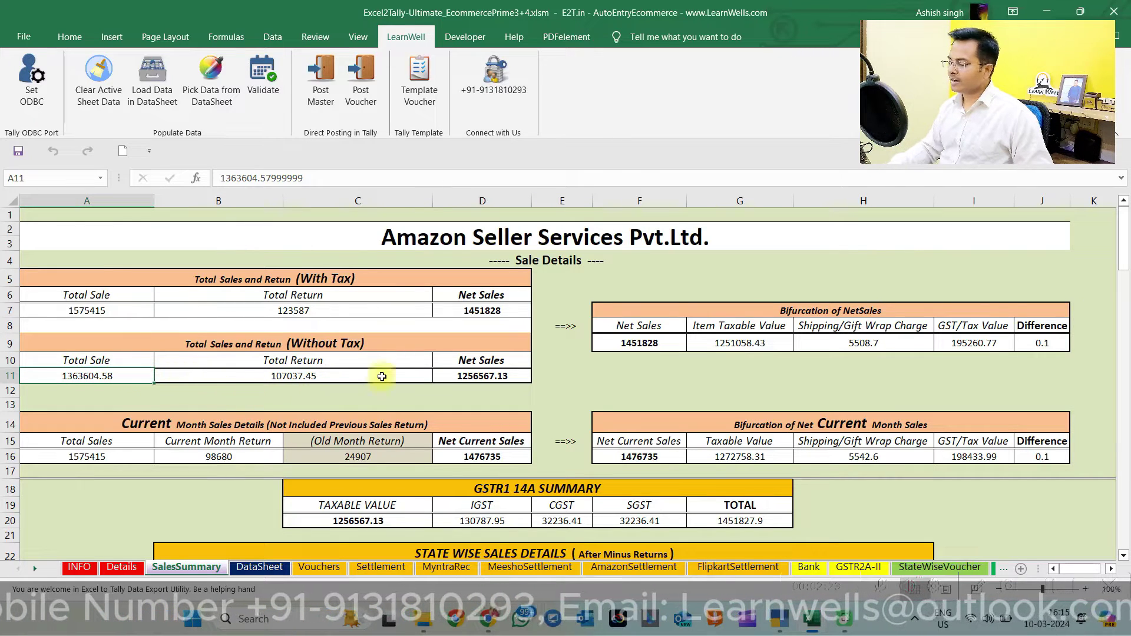
click(466, 375)
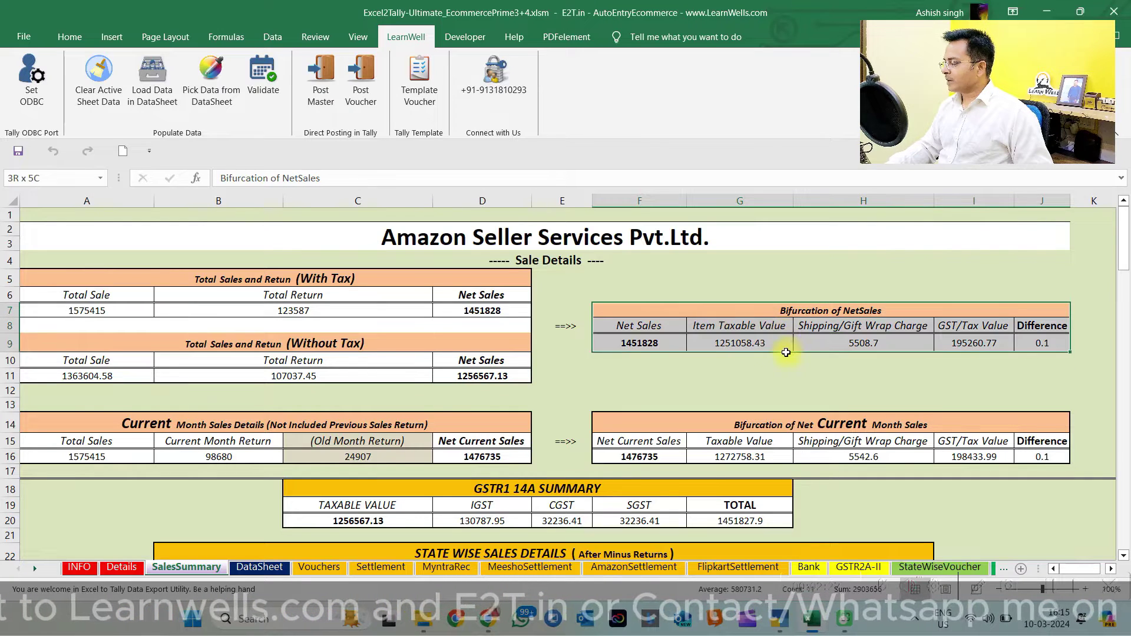
drag(651, 310, 745, 357)
click(651, 346)
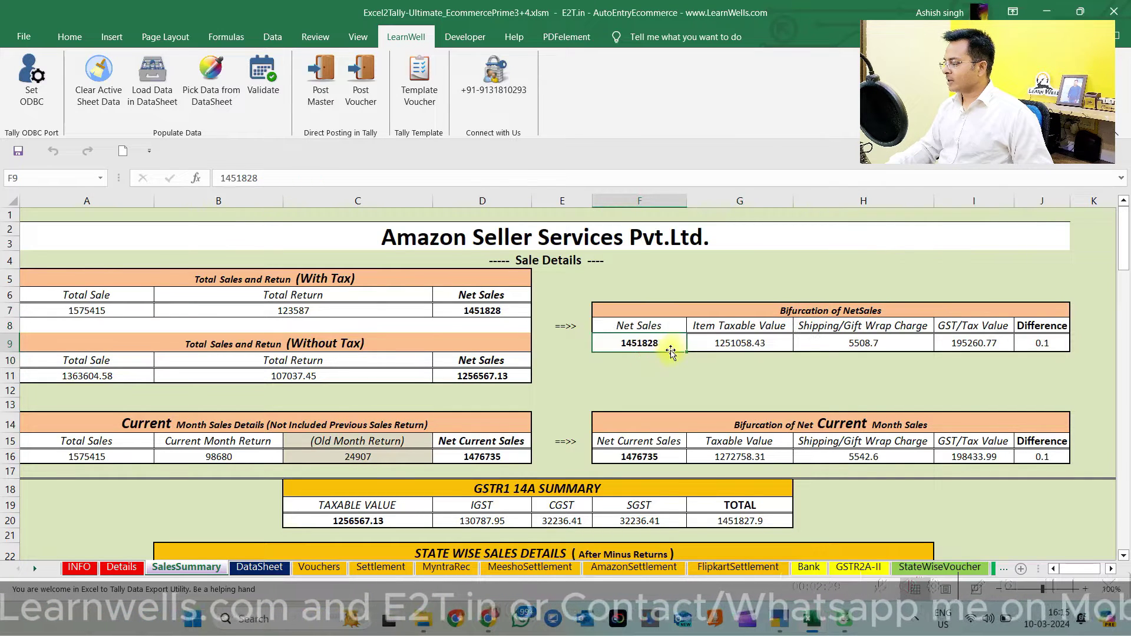
click(754, 344)
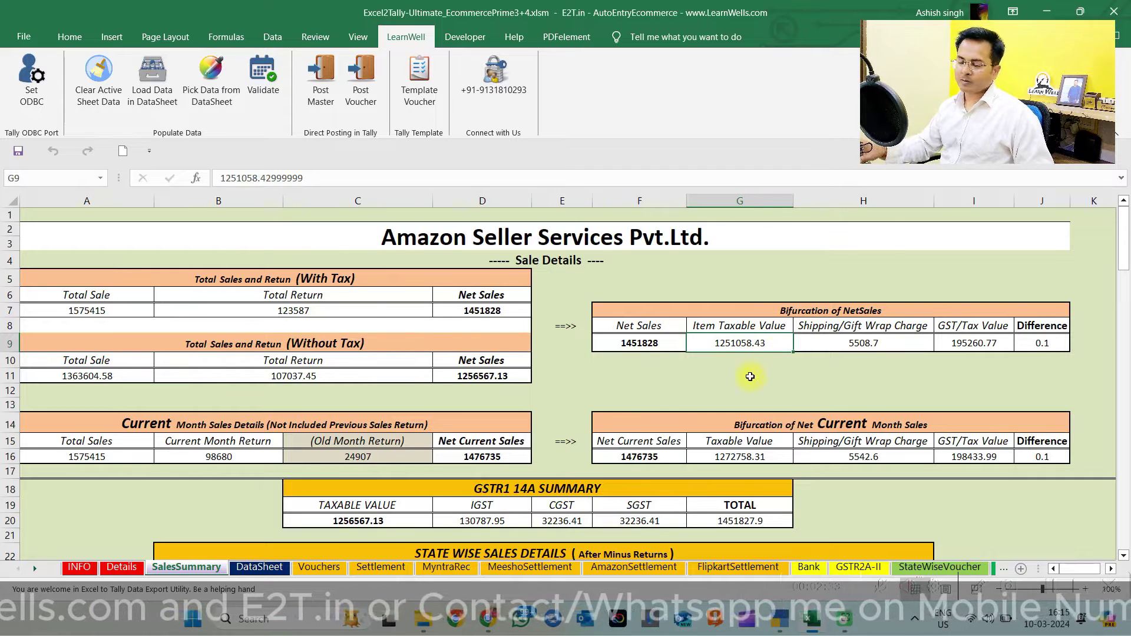
click(871, 347)
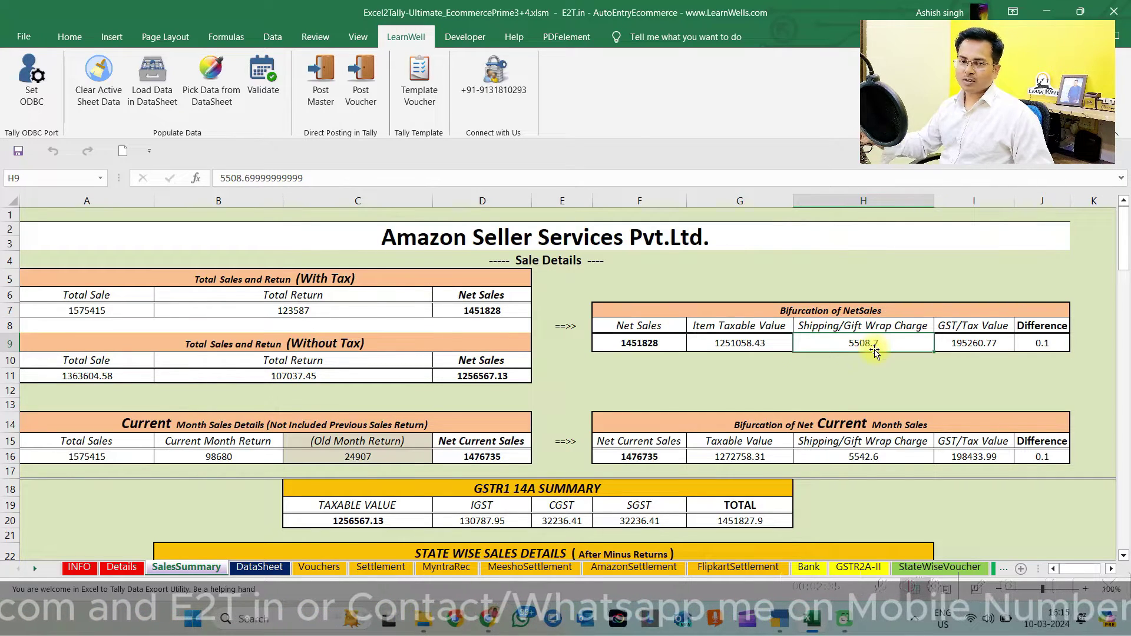
click(971, 350)
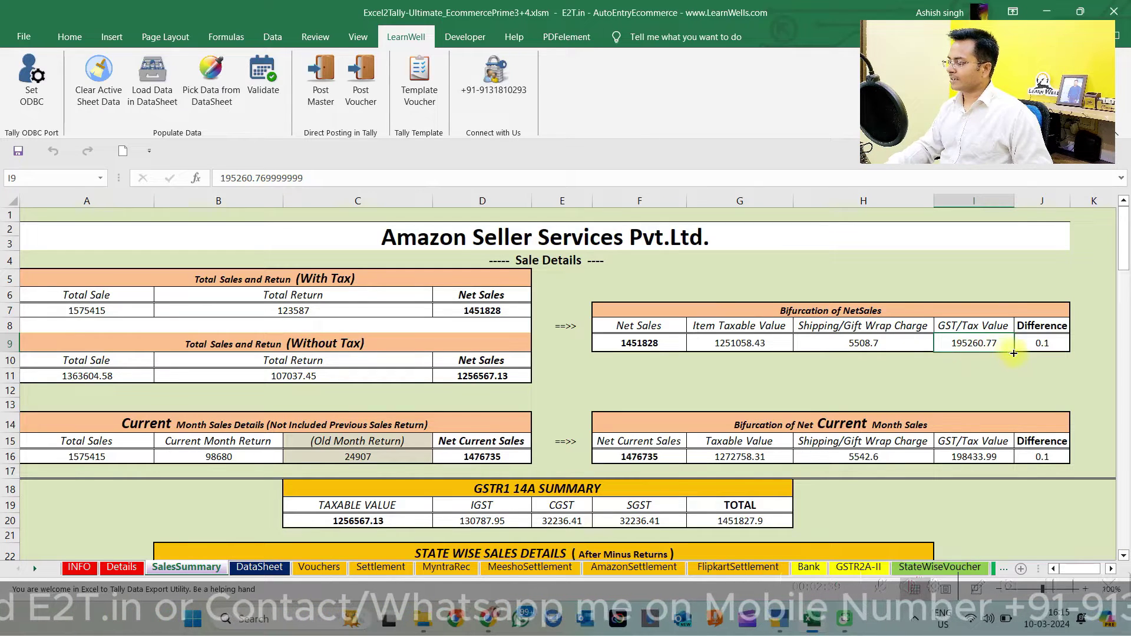
click(1036, 349)
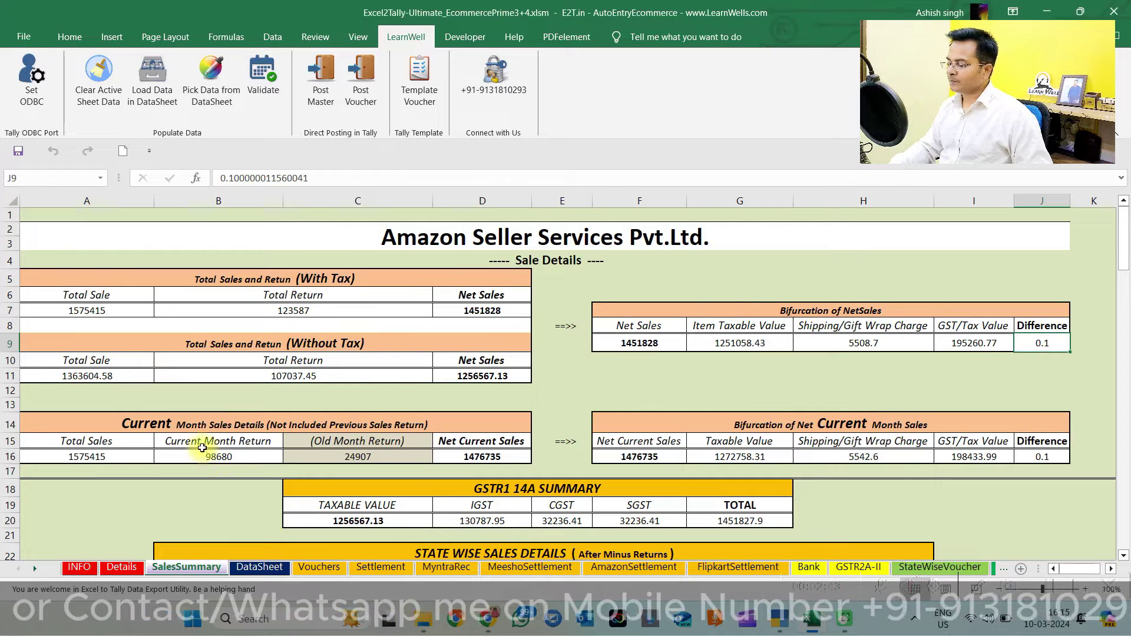
drag(184, 423, 217, 457)
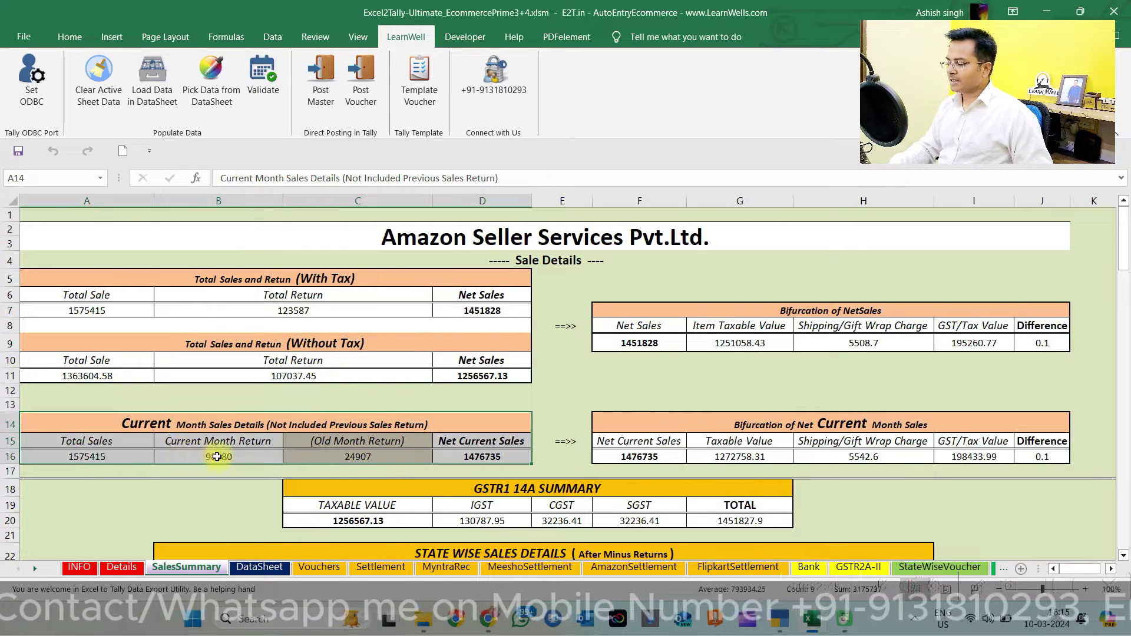
click(267, 418)
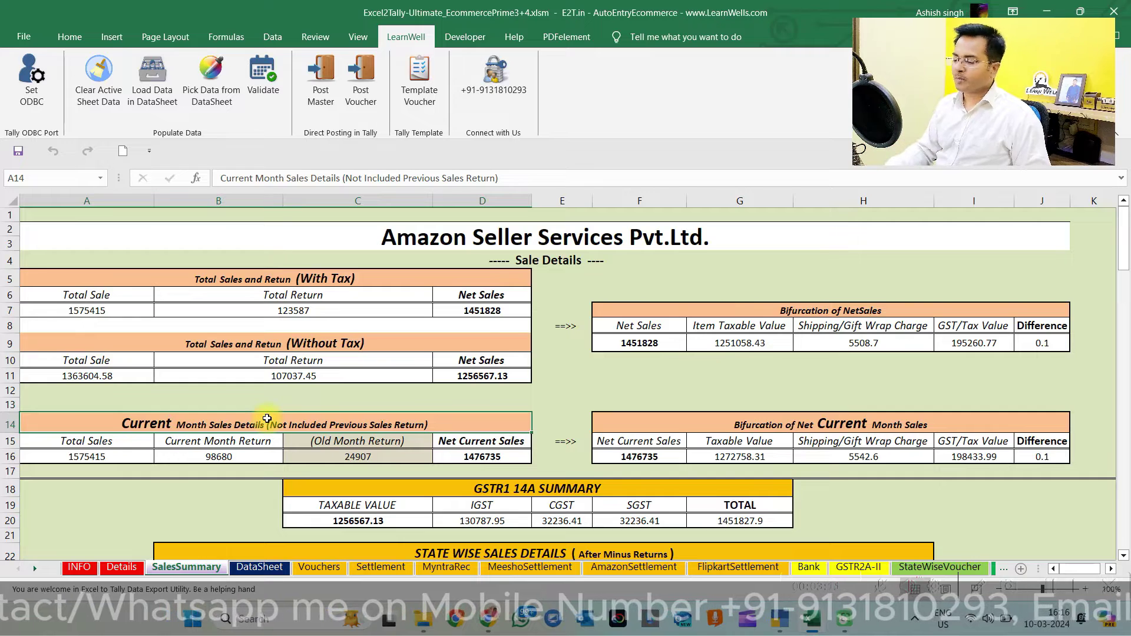
drag(231, 442, 262, 457)
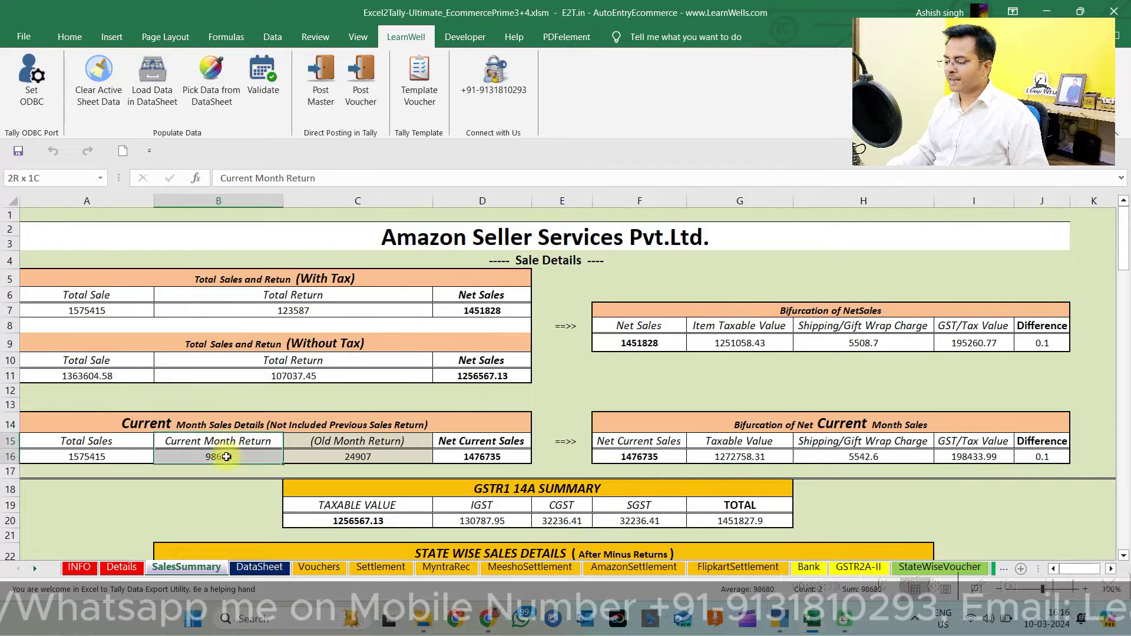
drag(340, 444, 340, 459)
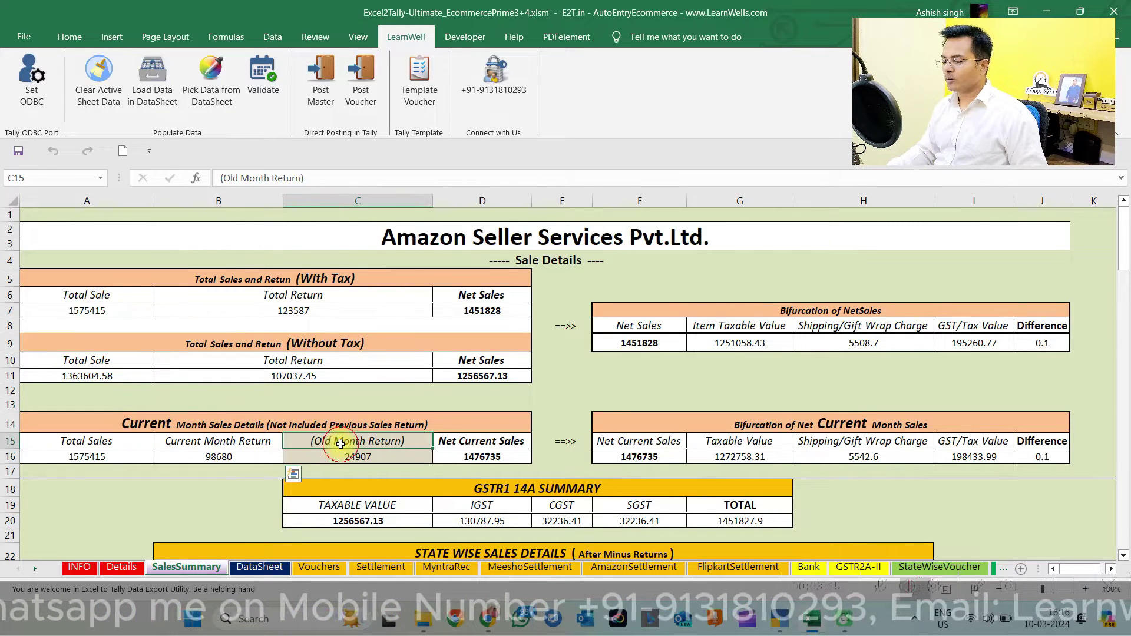
click(300, 307)
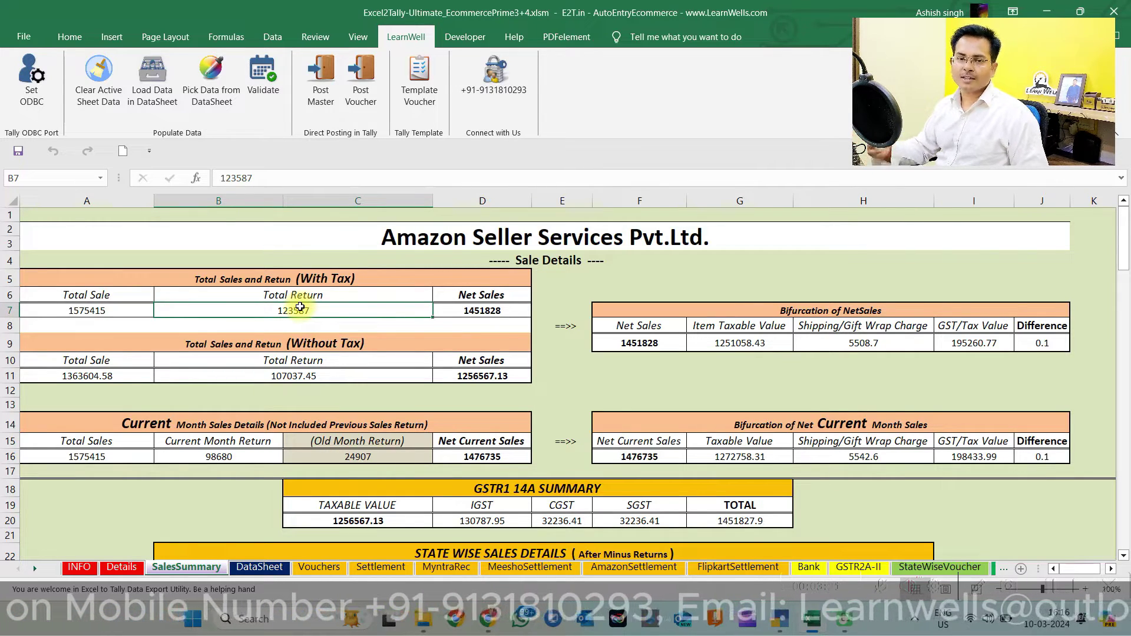
click(225, 458)
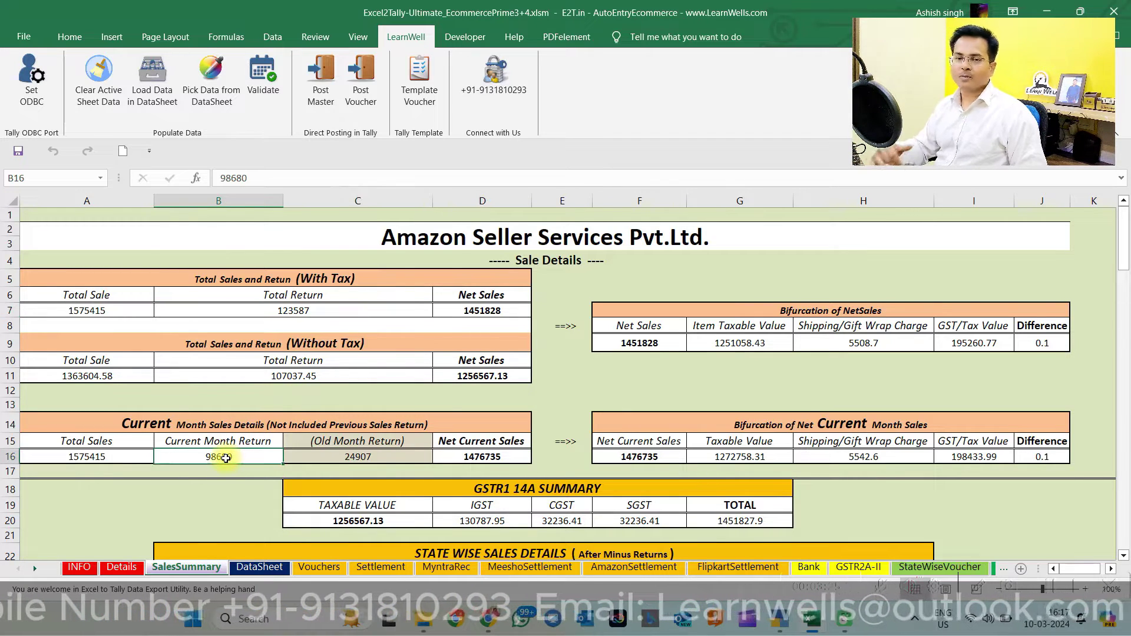
click(360, 459)
click(467, 454)
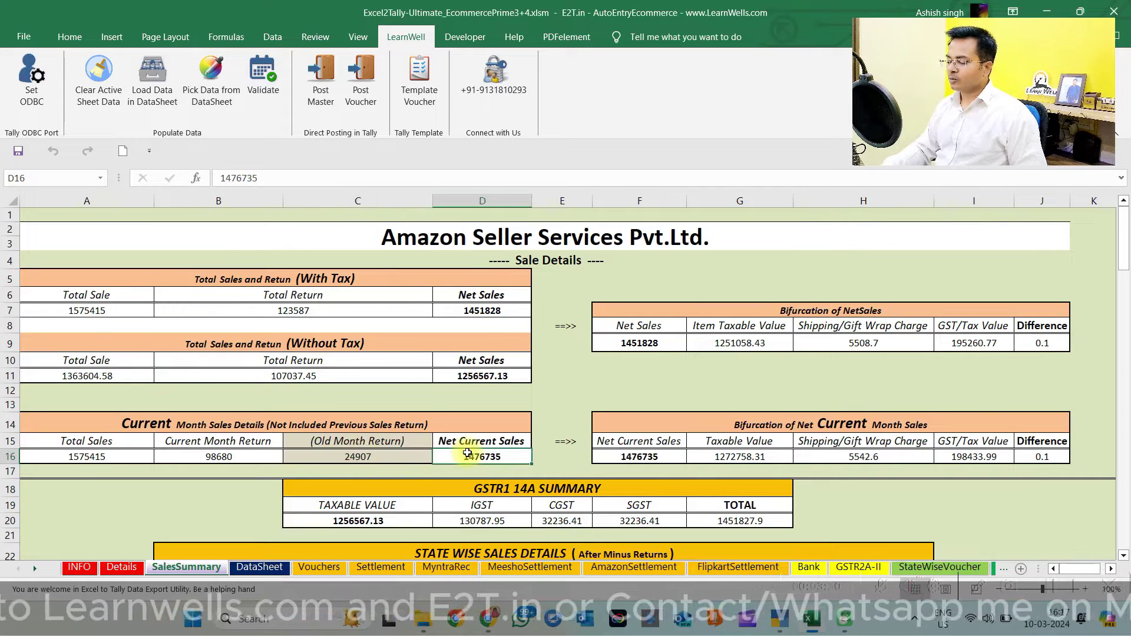
drag(476, 439, 484, 459)
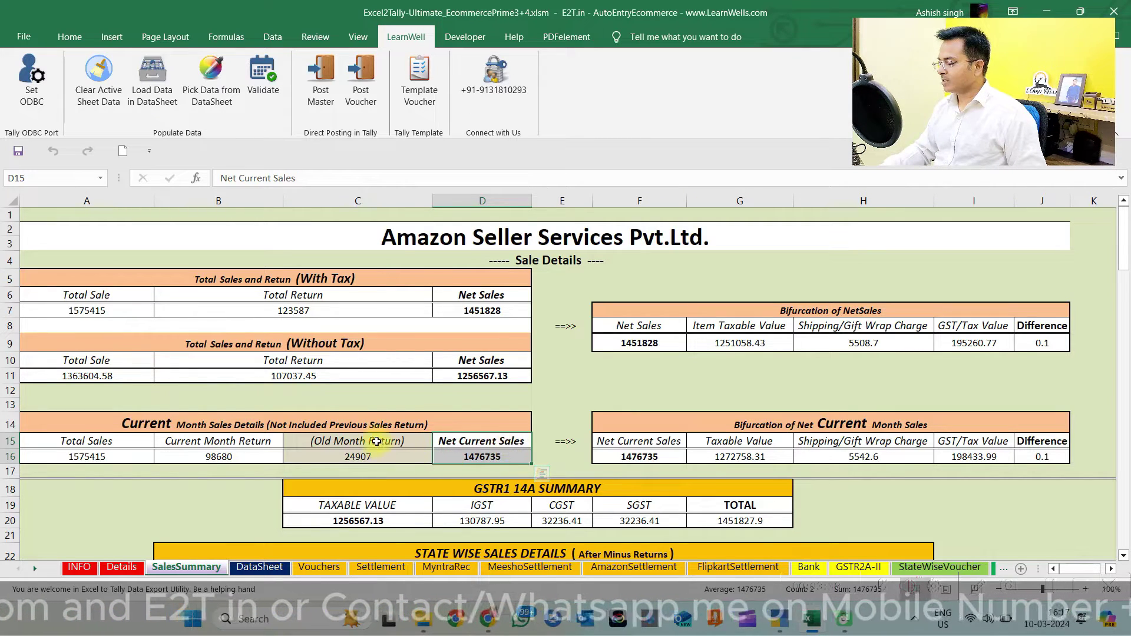
drag(376, 441, 372, 459)
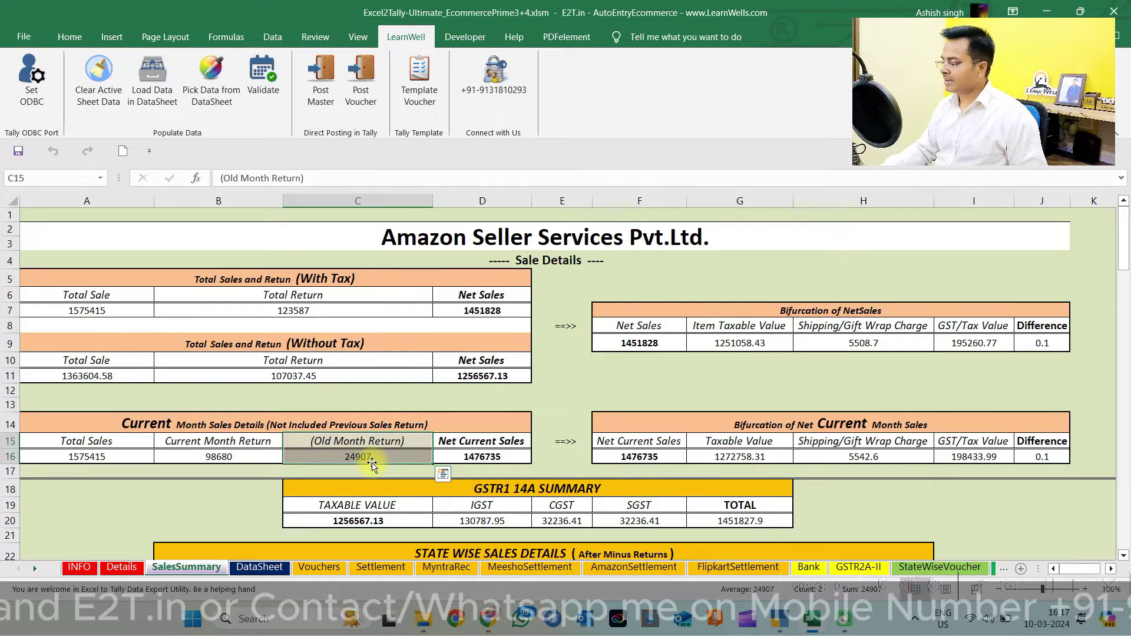
drag(807, 422, 805, 452)
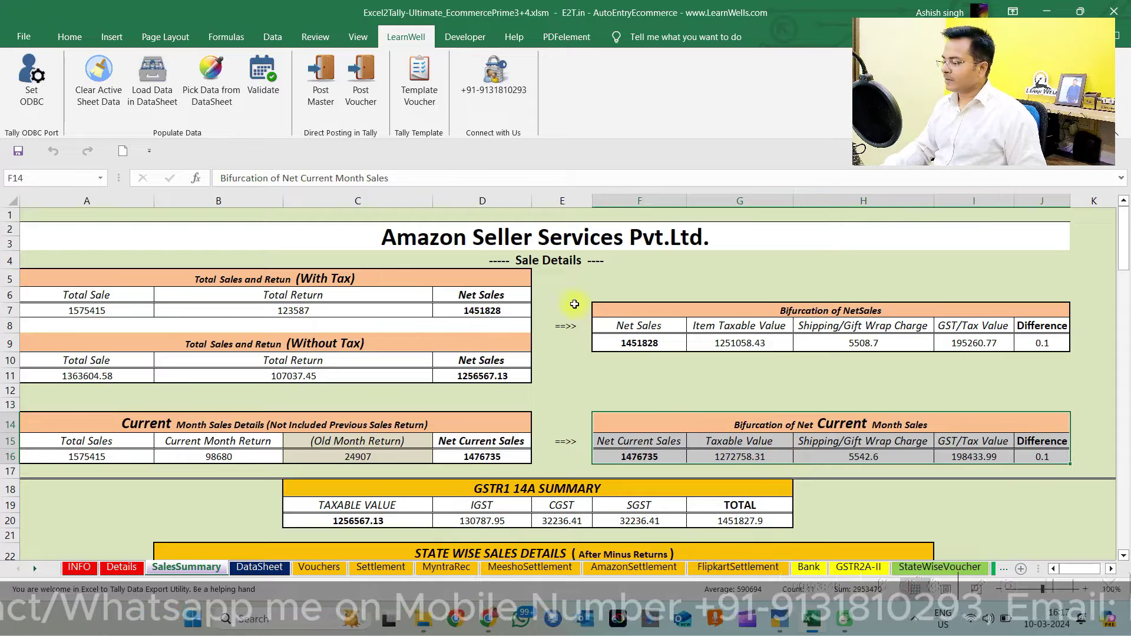
click(465, 242)
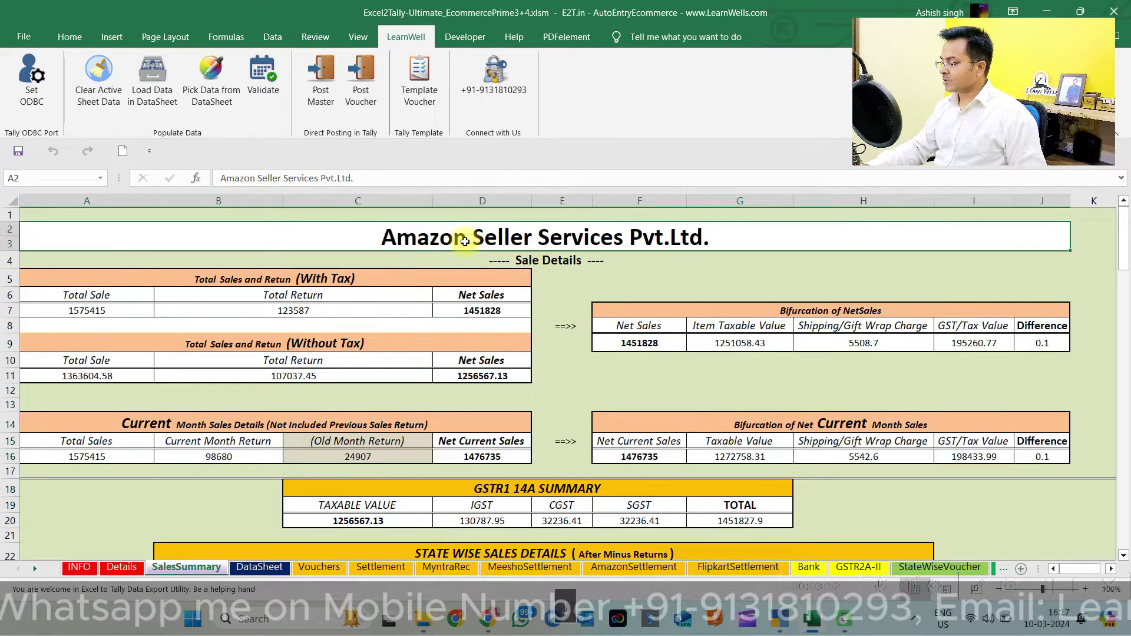
key(Down)
key(Down)
key(Down)
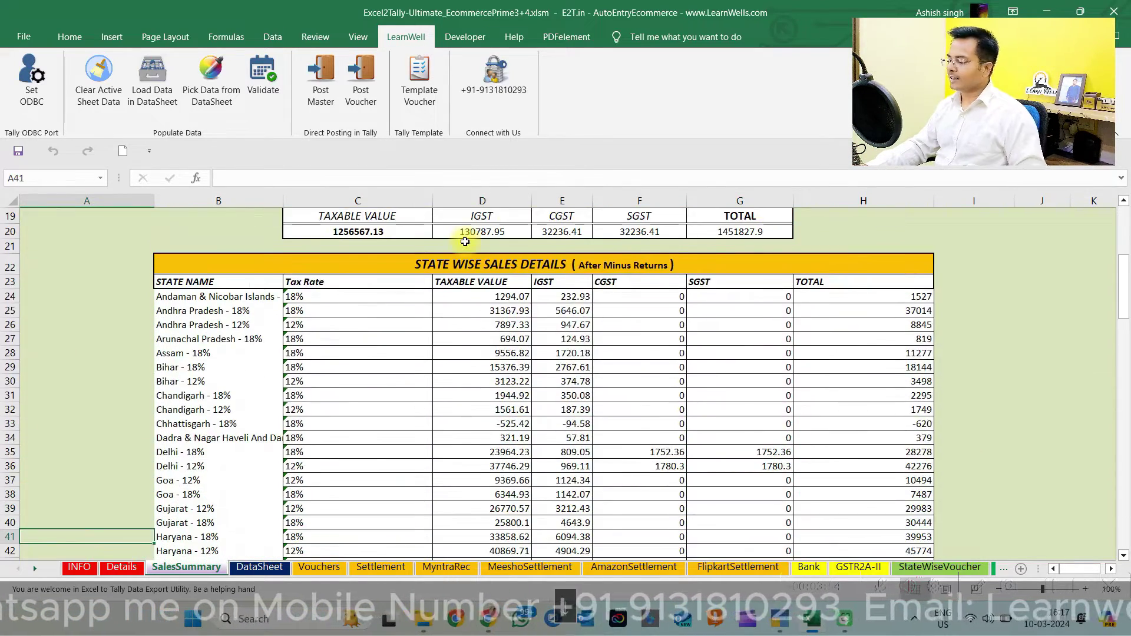
key(Up)
key(Up)
key(Up)
key(Up)
key(Up)
key(Up)
key(Up)
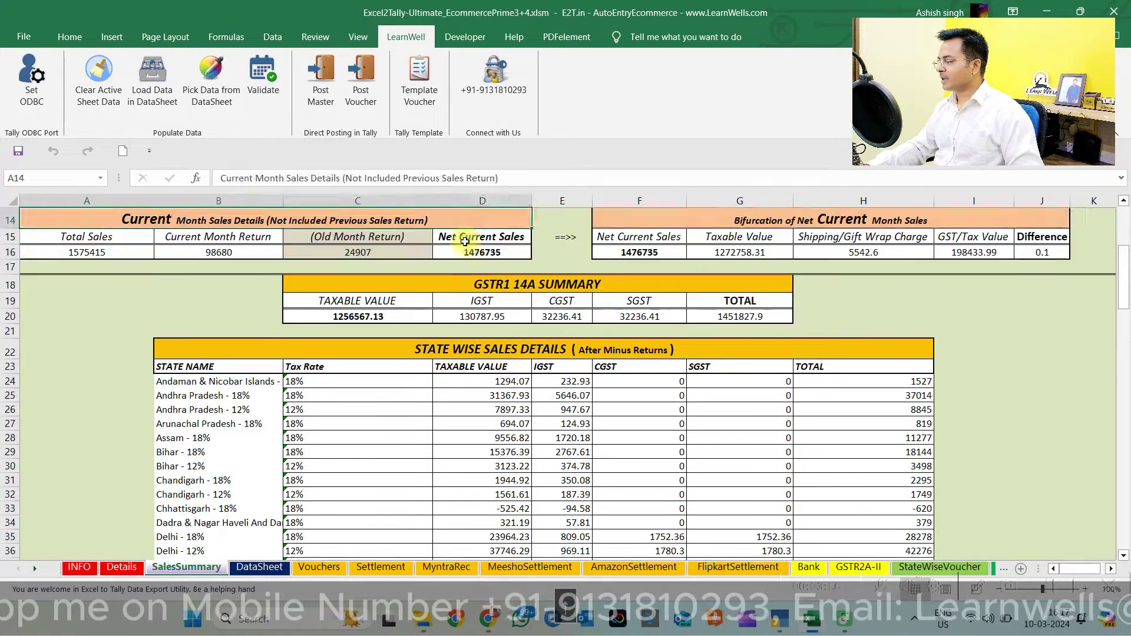
key(Up)
key(Up)
key(Up)
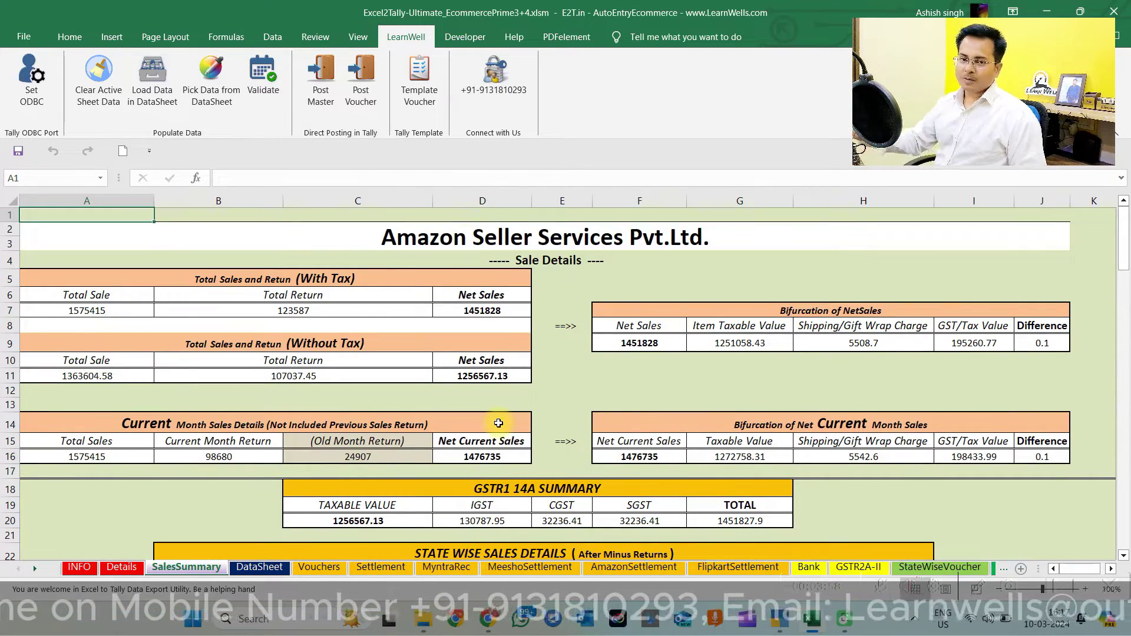
On the Details sheet, browse the marketplace list from Amazon B2C to Ajio-2
click(109, 569)
click(94, 384)
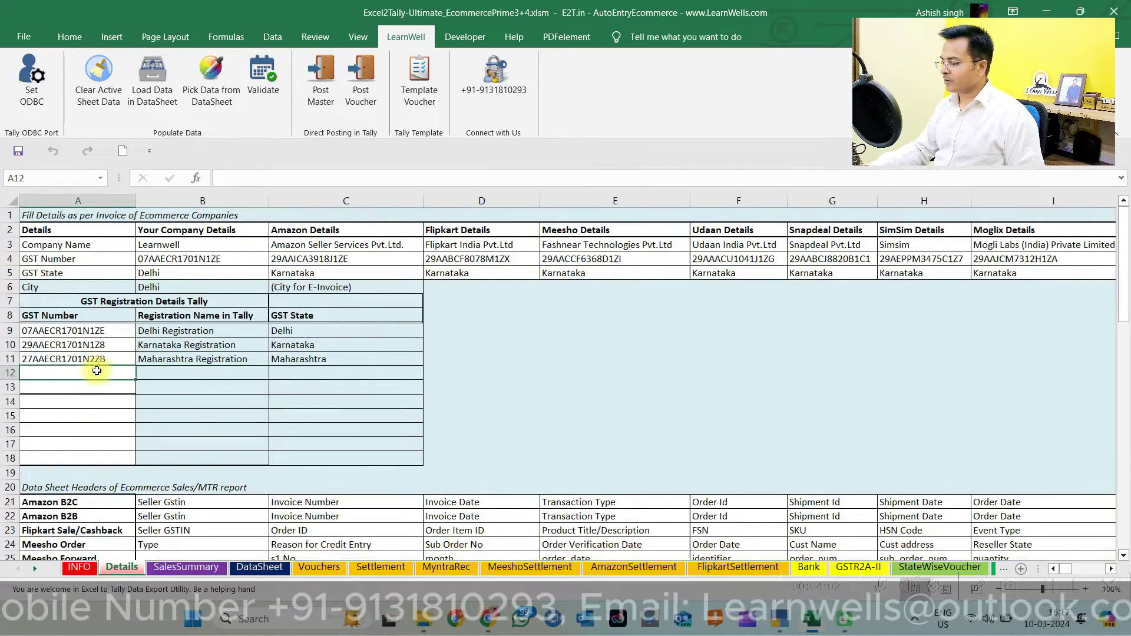
key(Down)
key(Down)
key(Down)
key(Down)
key(Down)
key(Down)
key(Down)
key(Down)
key(Down)
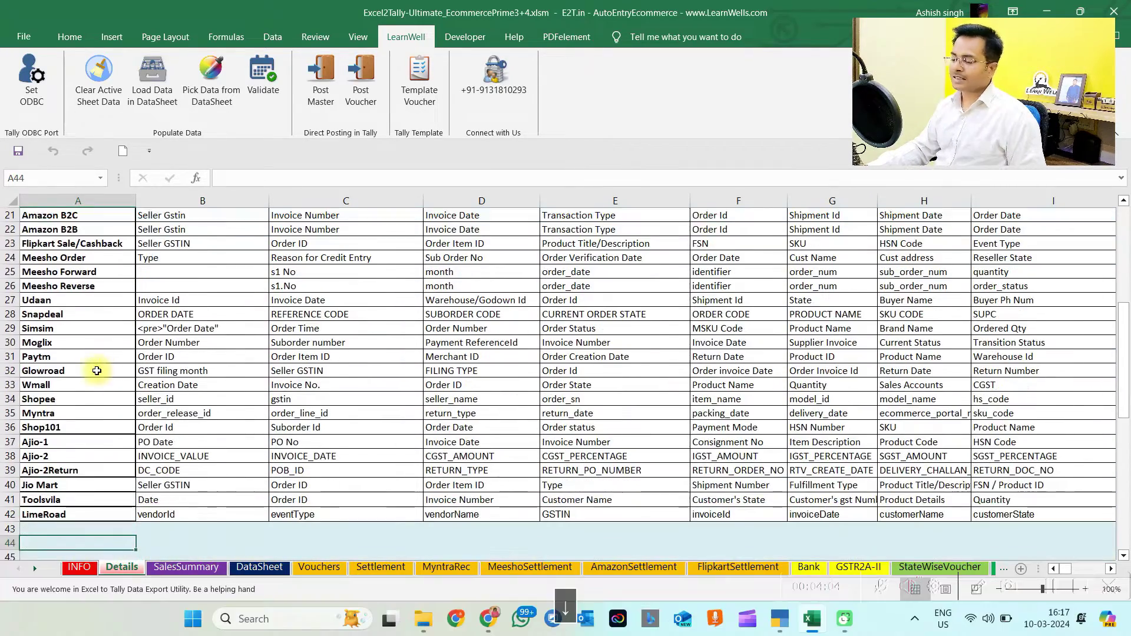
key(Down)
key(Down)
key(Down)
key(Up)
key(Up)
key(Up)
key(Up)
key(Up)
key(Up)
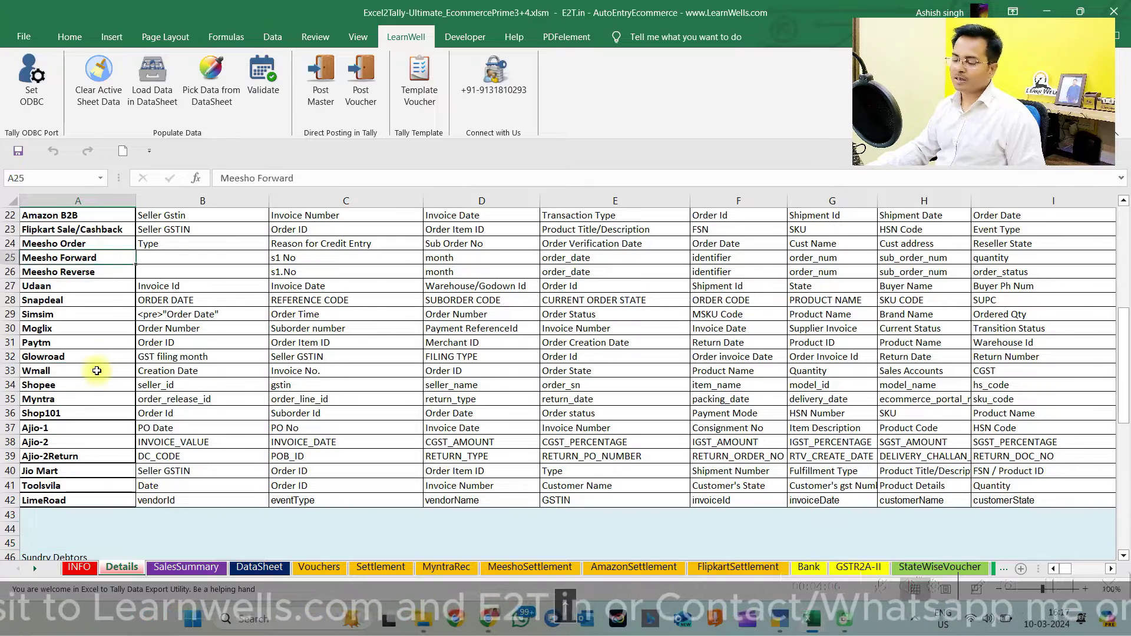
key(Up)
key(Up)
key(Up)
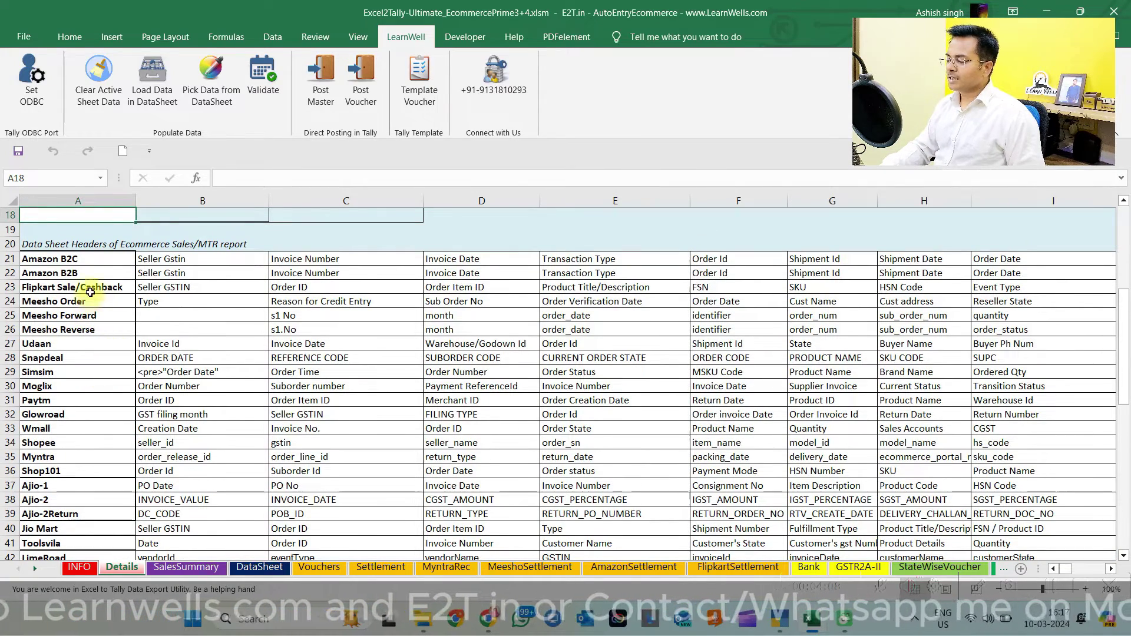
drag(85, 259, 78, 557)
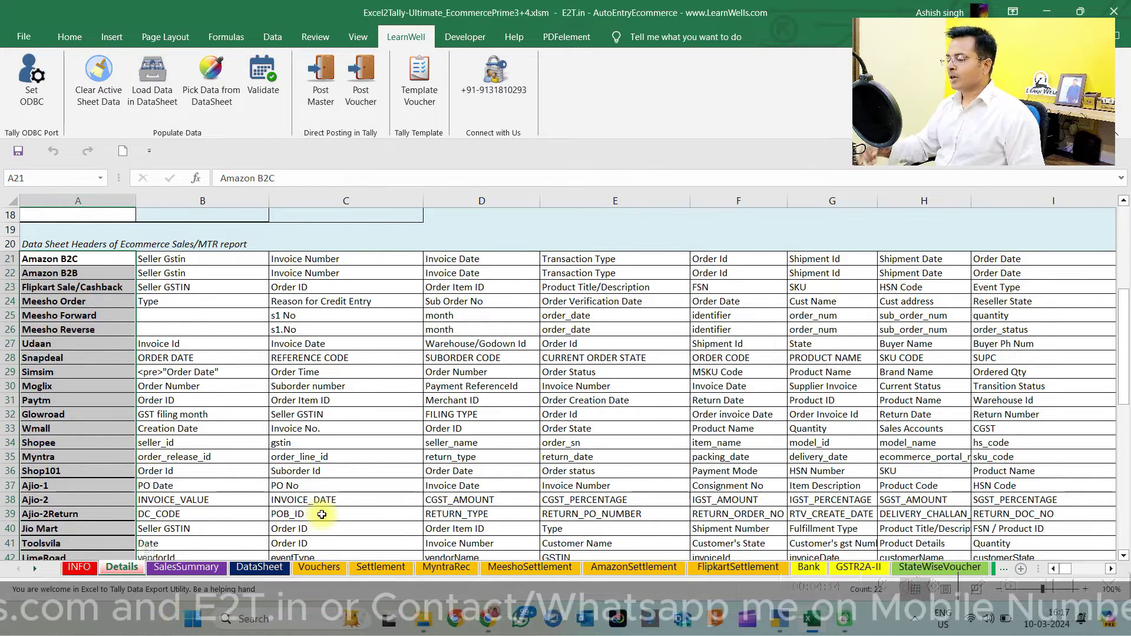
Look over the Own Voucher Type and Under columns on the Vouchers sheet
click(322, 568)
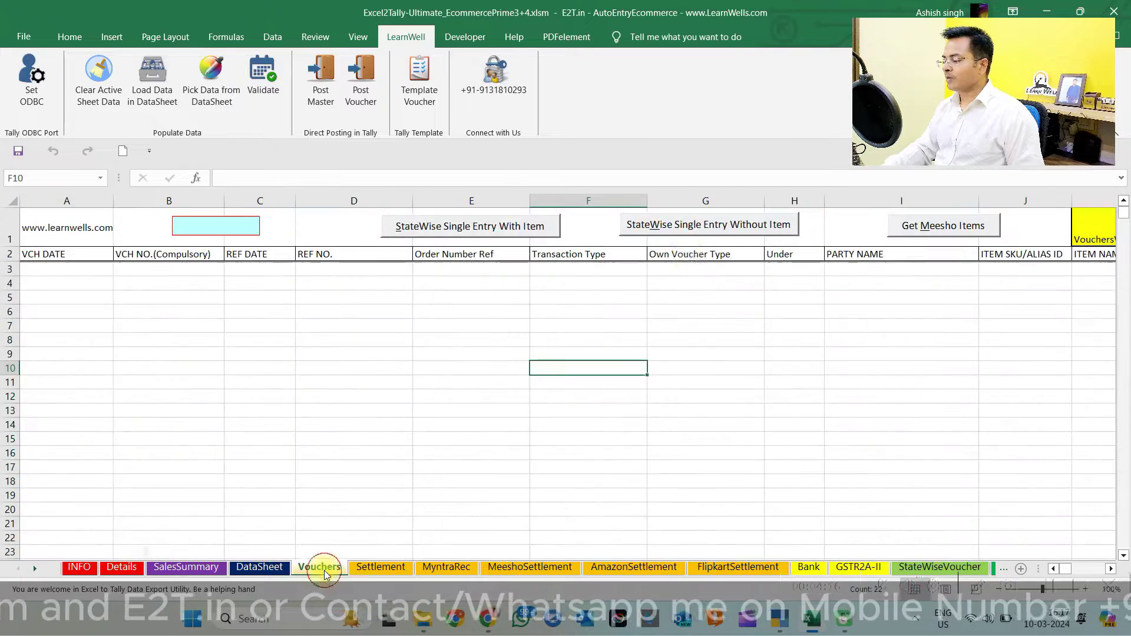
click(780, 256)
drag(782, 285, 685, 460)
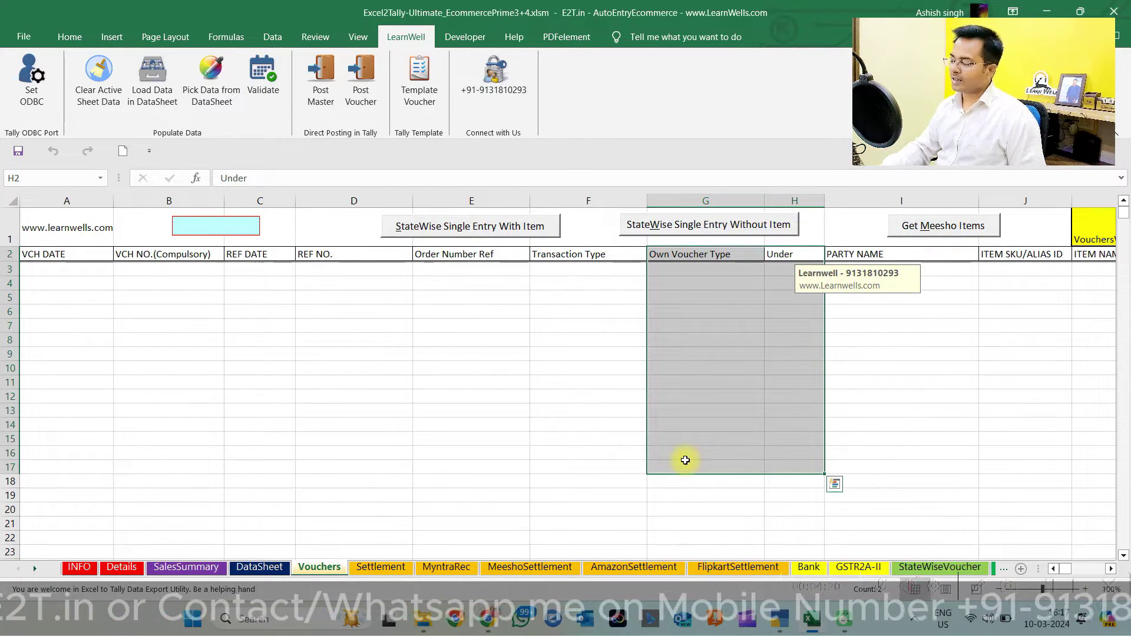
click(701, 380)
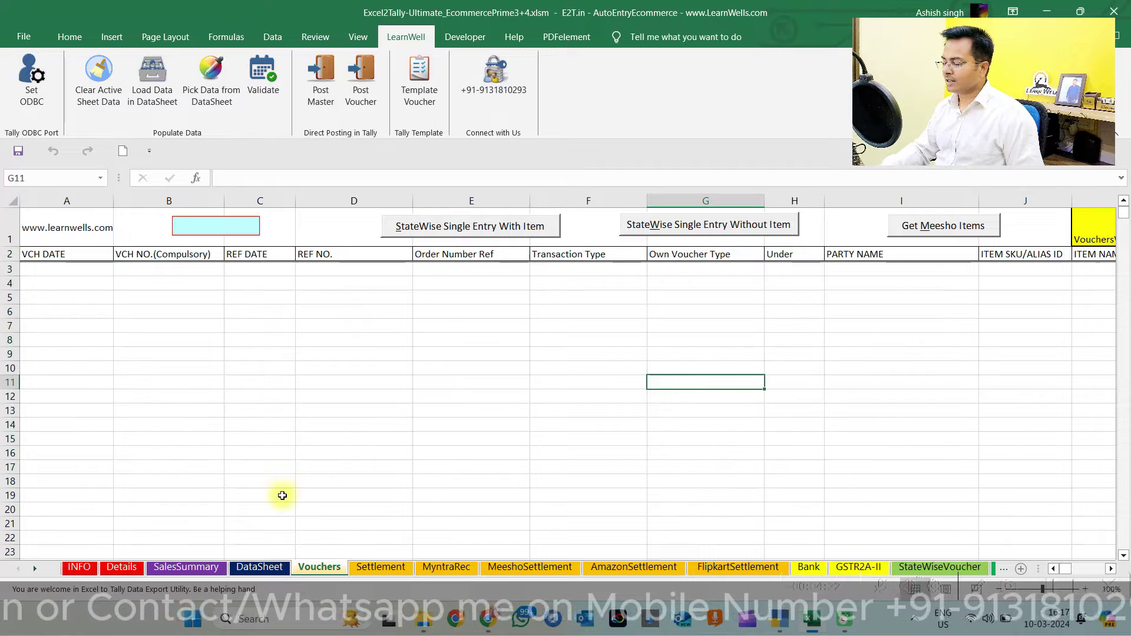
Back on Details, inspect the Glowroad and Paytm entries and the Sundry Debtors ledger list
click(135, 570)
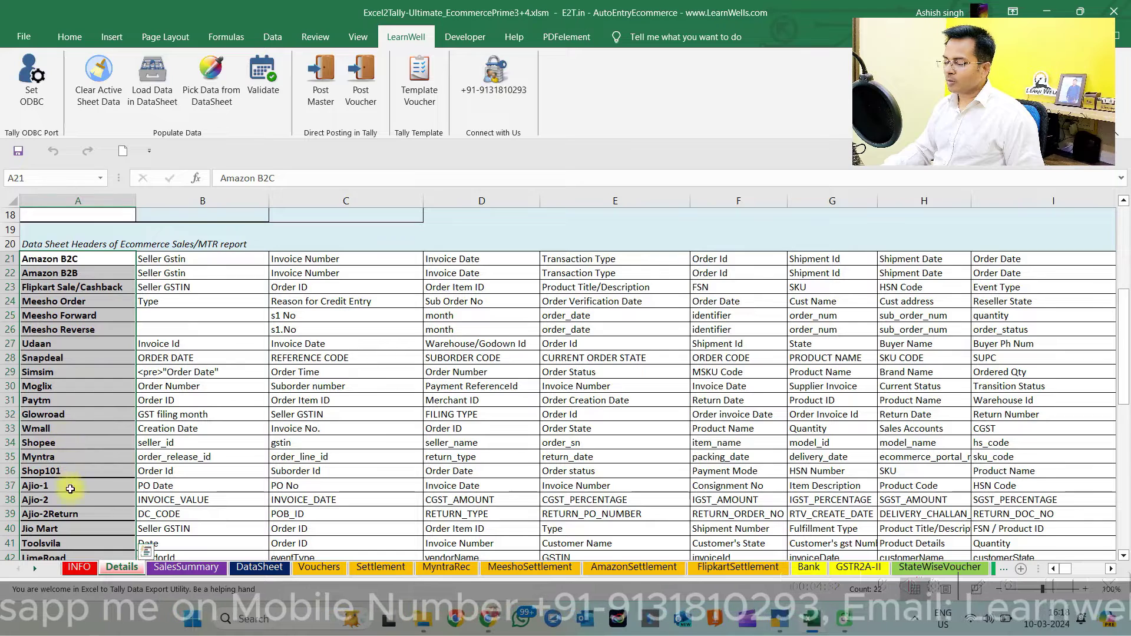
click(51, 554)
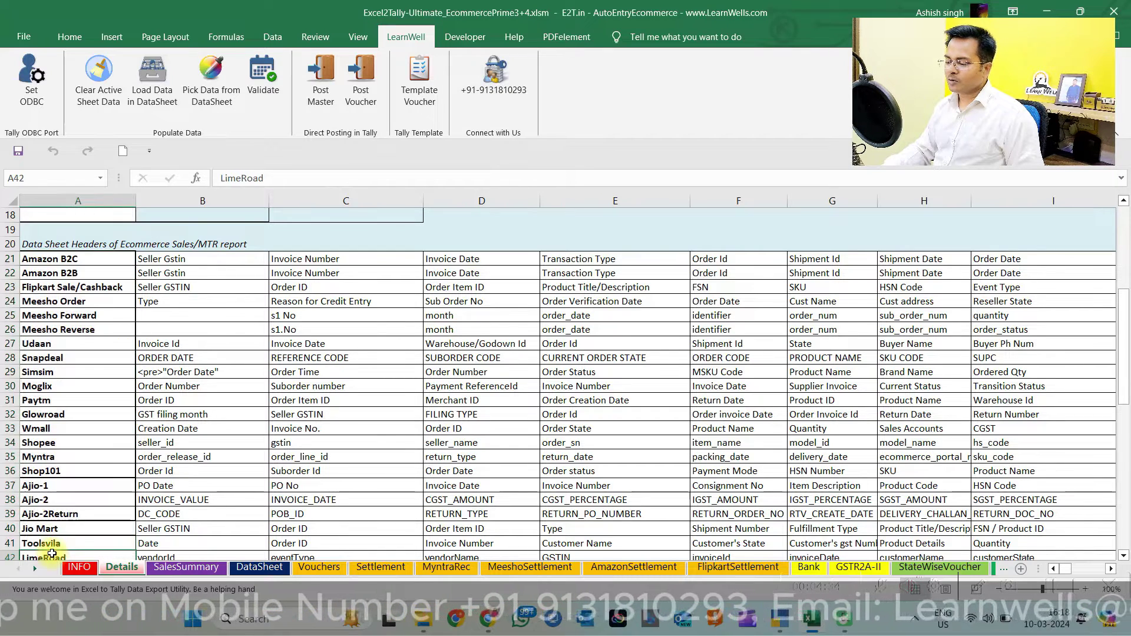
click(58, 412)
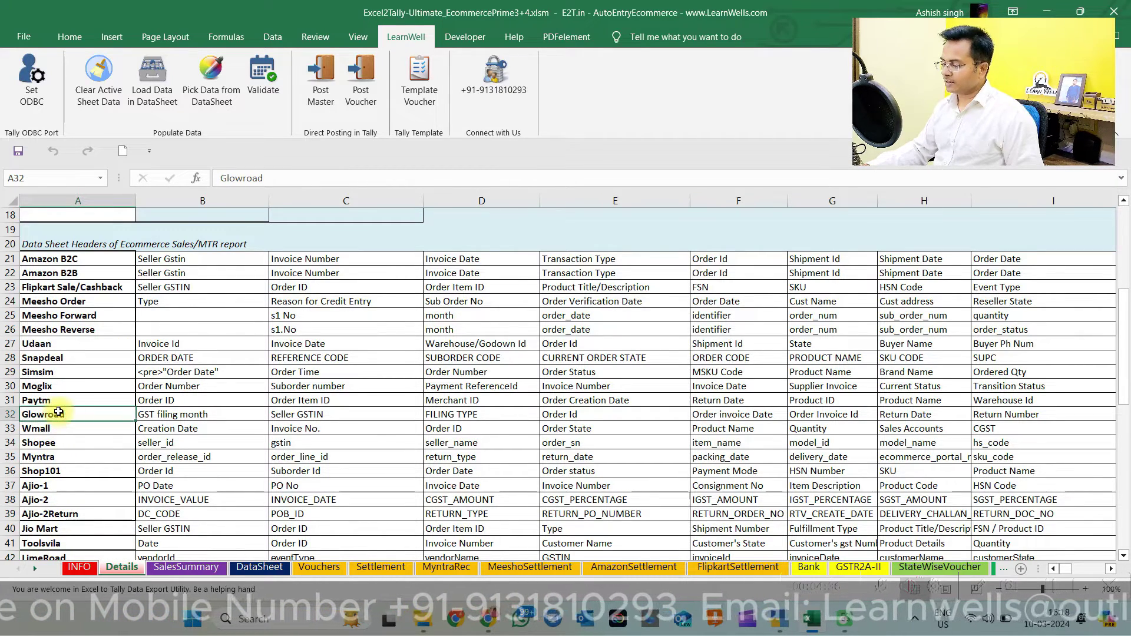
key(Up)
key(Down)
key(ctrl+Down)
key(ctrl+Down)
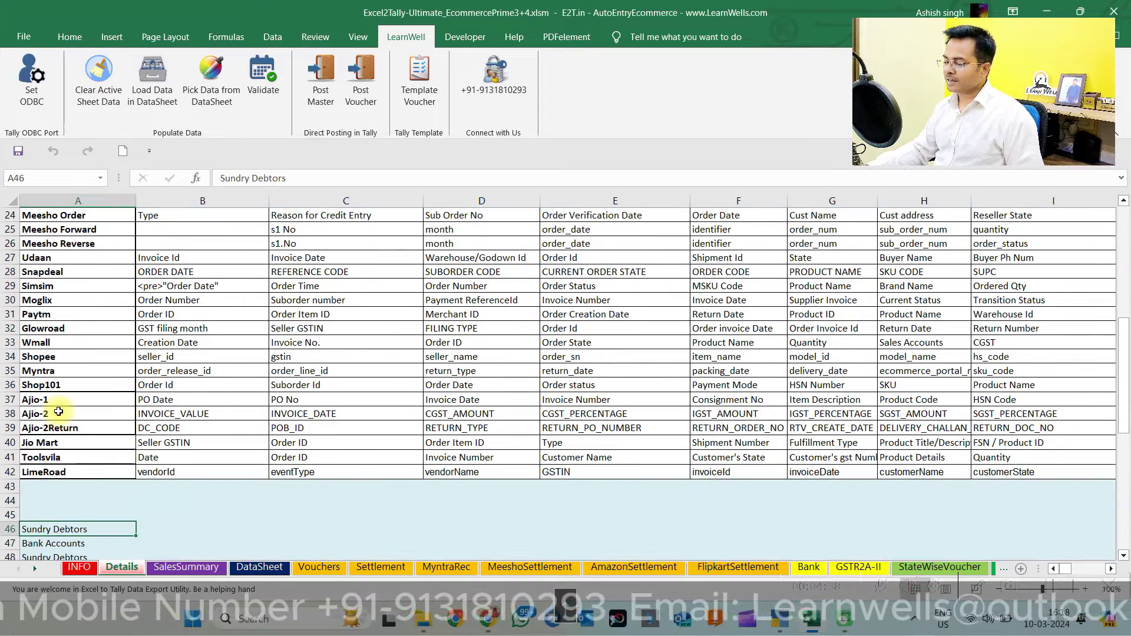
key(Up)
key(Up)
key(Up)
key(Up)
key(Up)
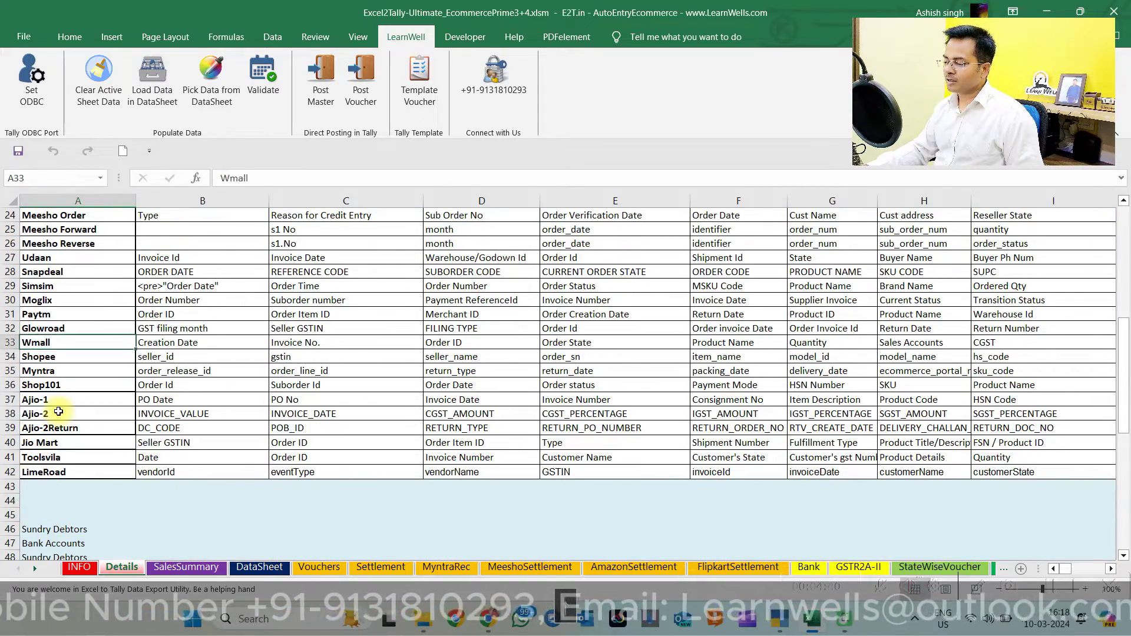
key(Up)
key(Up)
key(Up)
key(Up)
key(Up)
key(Up)
key(Up)
key(Up)
key(Up)
key(Up)
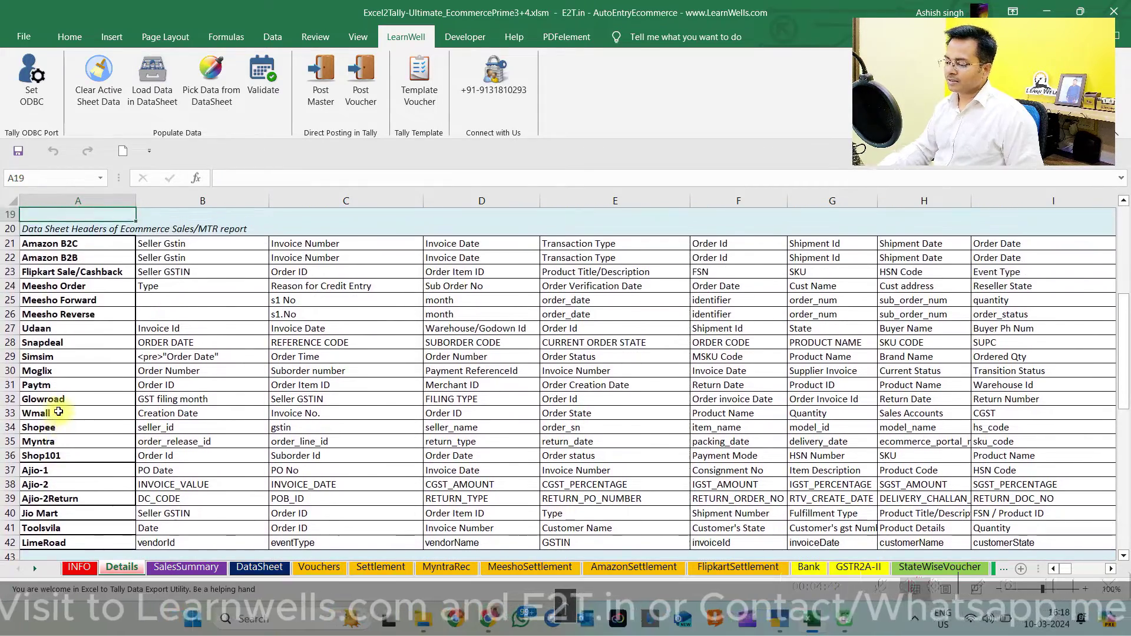
Review the three GST registration rows and GST Number column, then move to DataSheet
drag(1124, 377, 1124, 318)
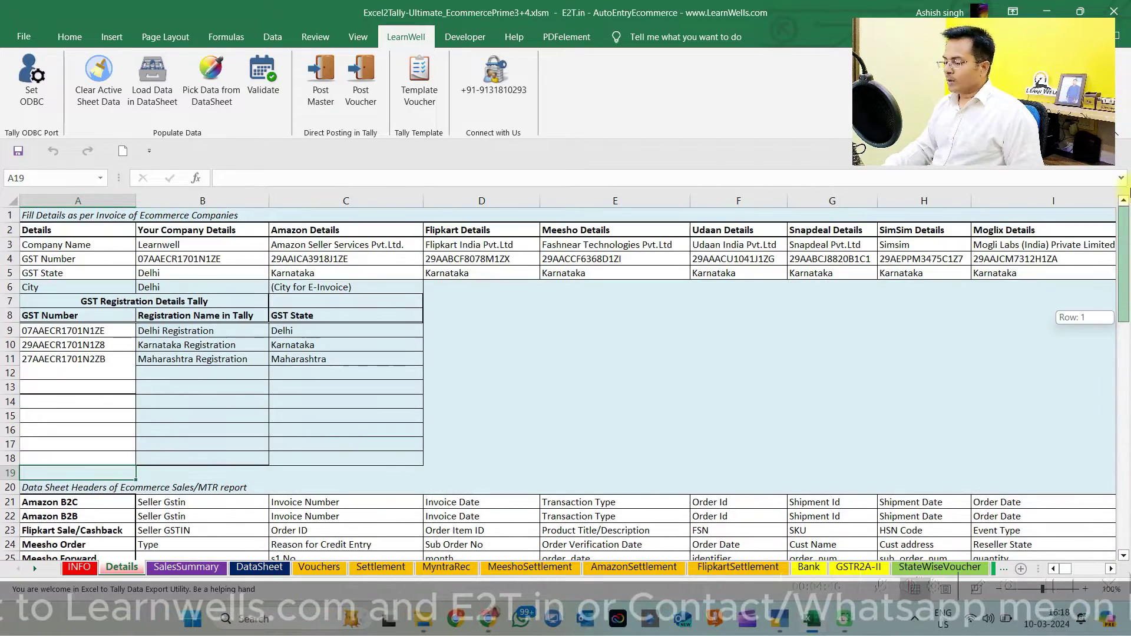
drag(82, 331, 302, 372)
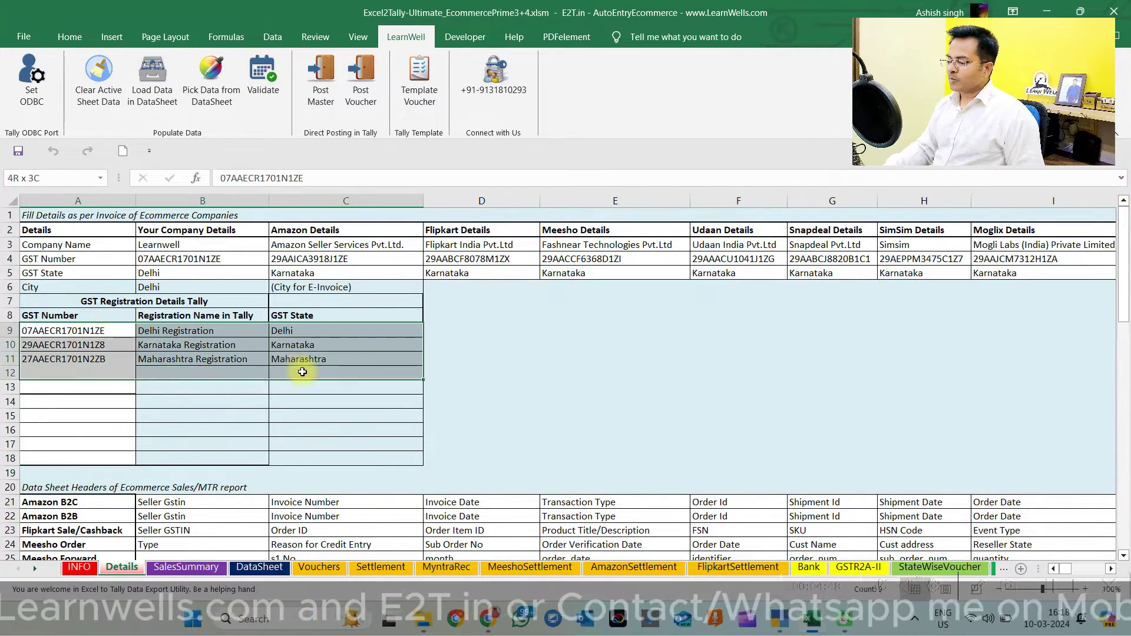
click(195, 421)
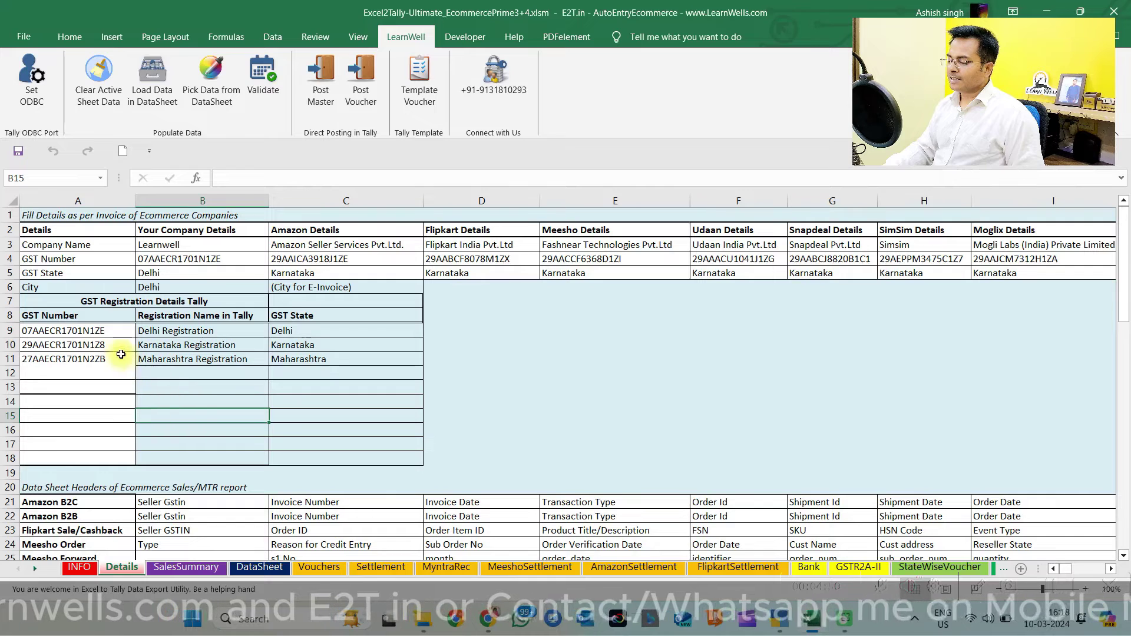
drag(104, 329, 99, 438)
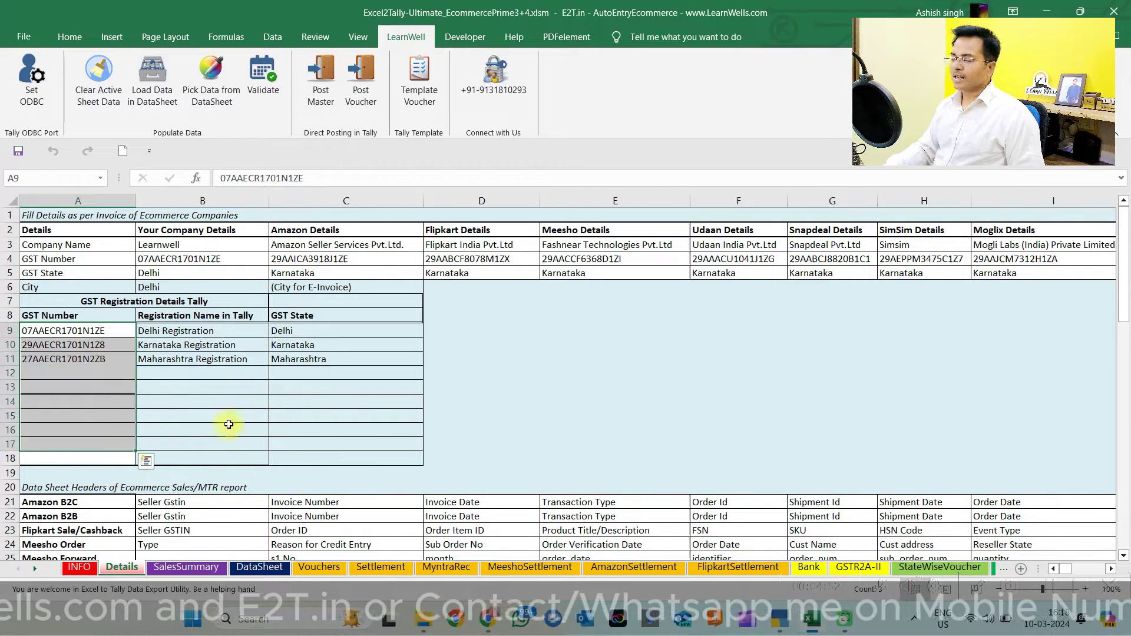
click(258, 417)
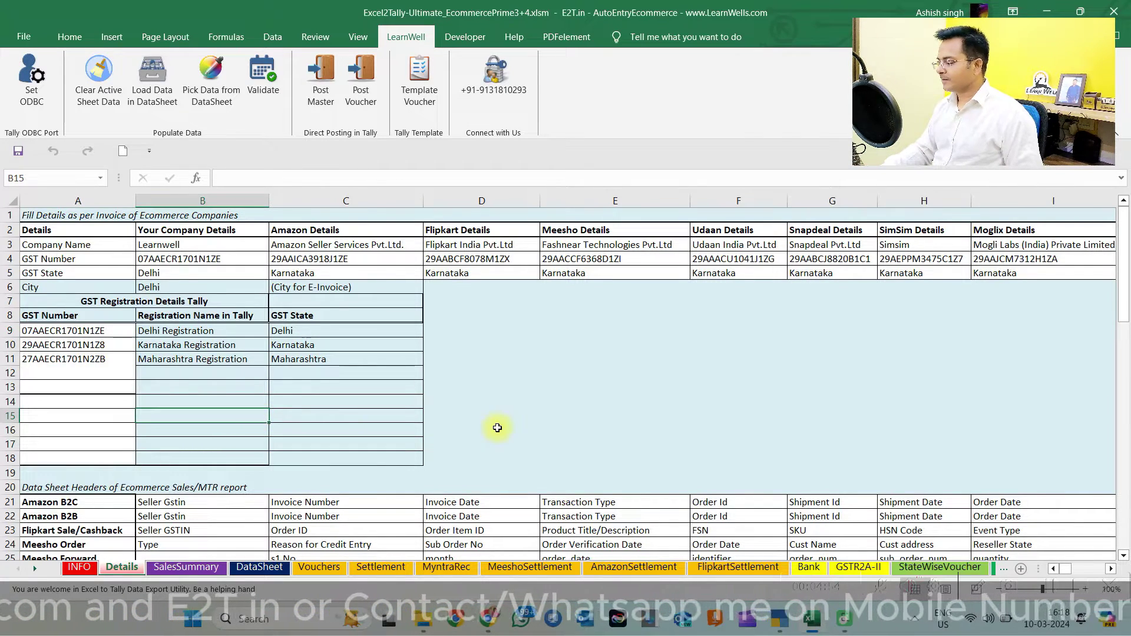
key(ctrl+Page_Down)
key(ctrl+Page_Down)
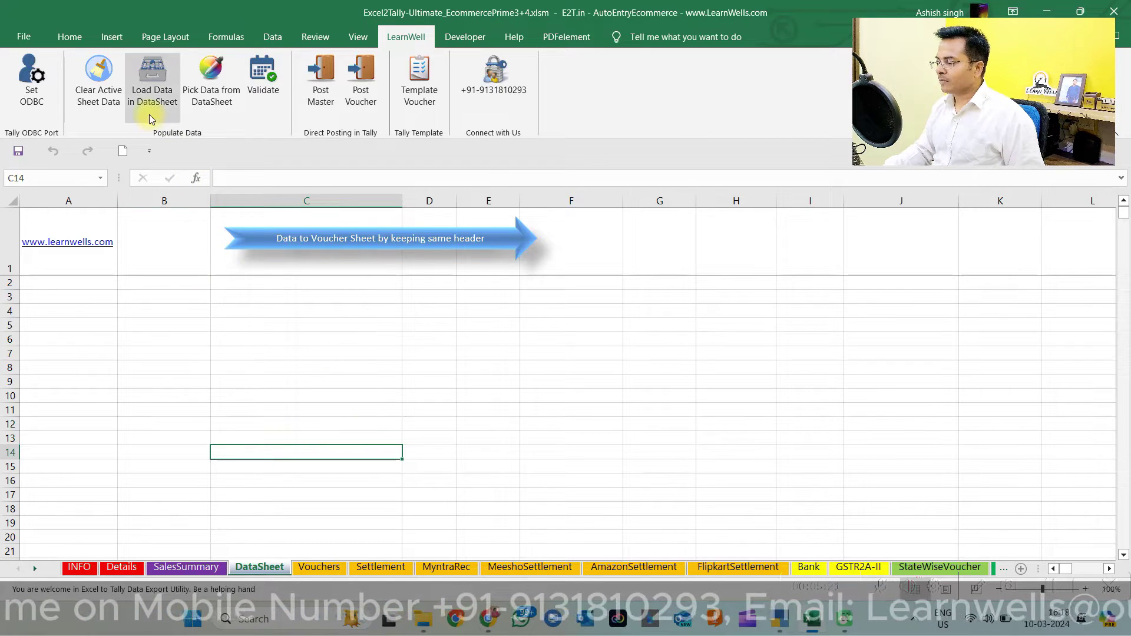
Restore the Excel-to-Tally add-in commands on the ribbon above the empty DataSheet
click(294, 373)
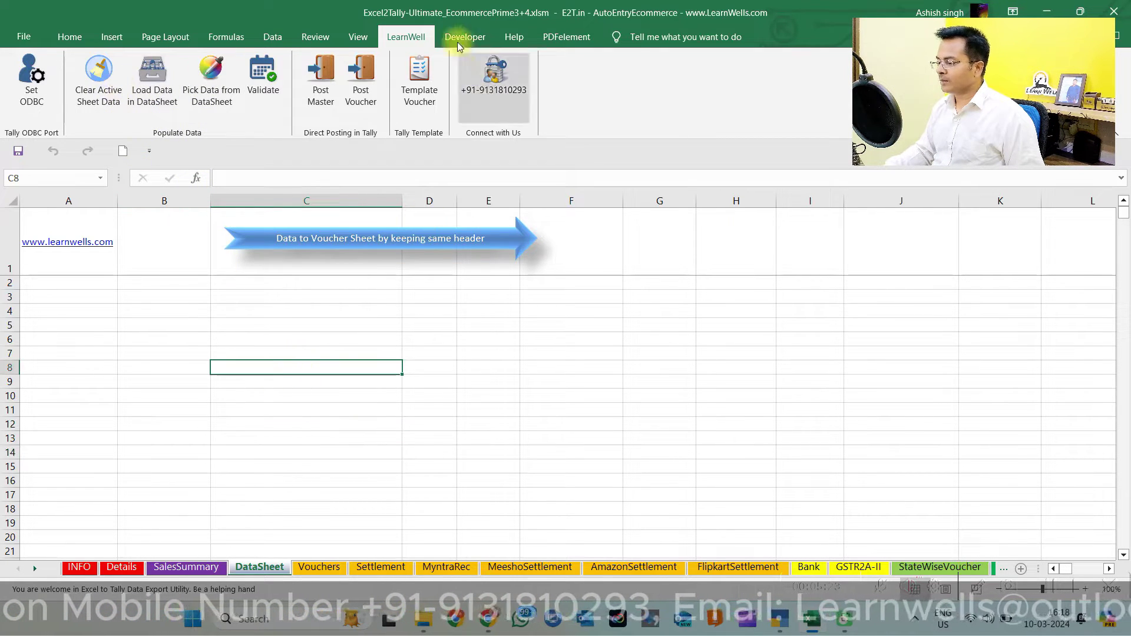
click(315, 37)
click(372, 47)
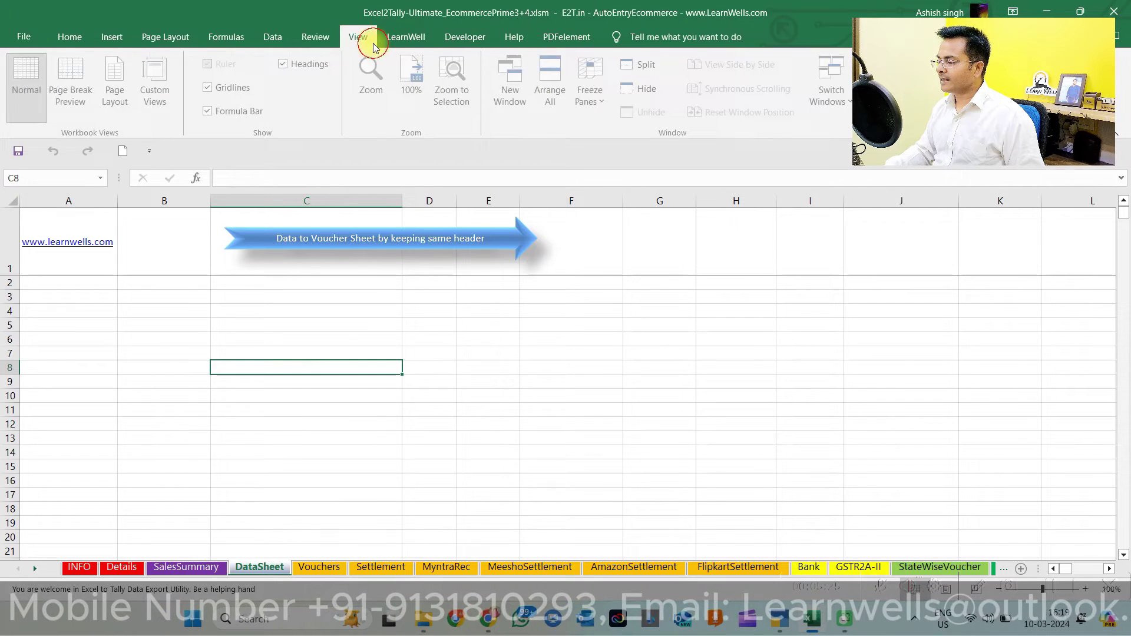
click(405, 36)
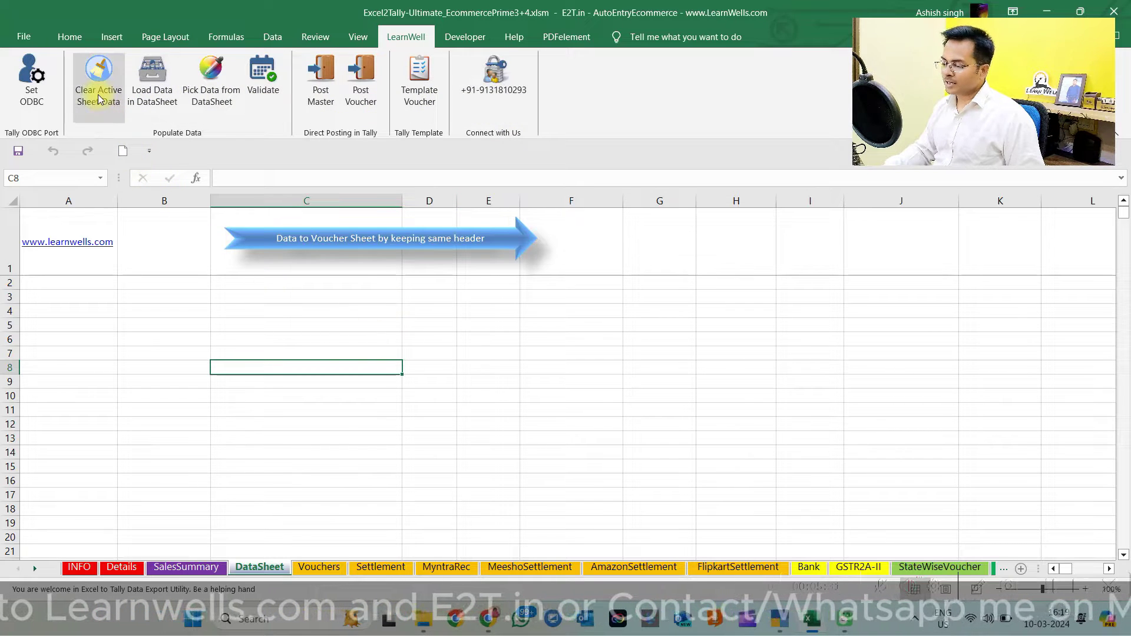
click(250, 322)
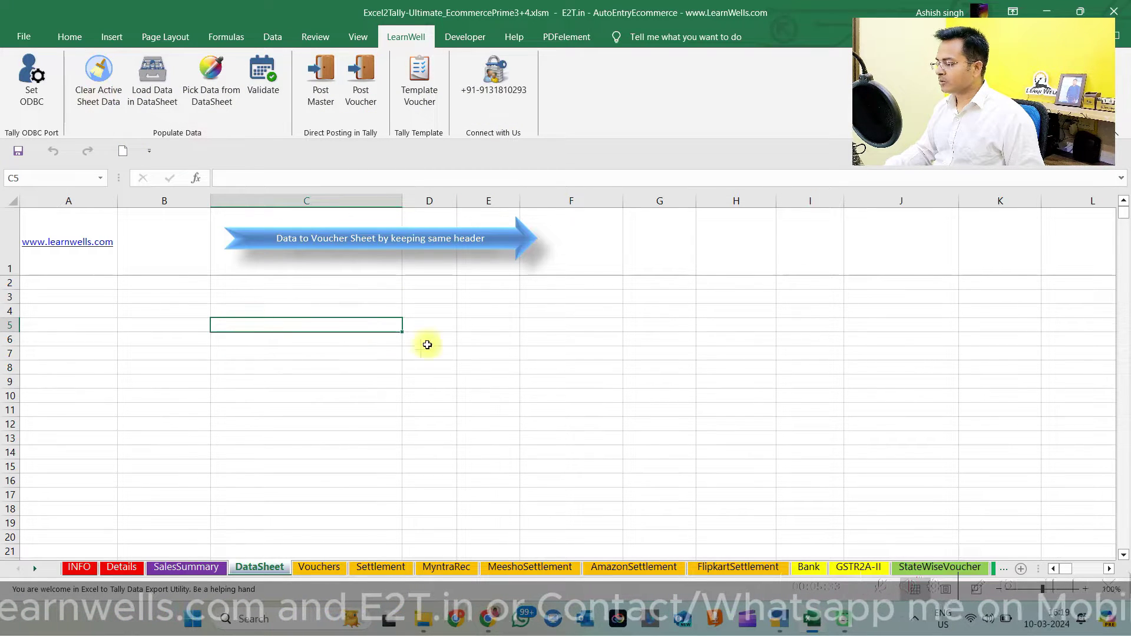
drag(428, 344, 577, 453)
click(133, 311)
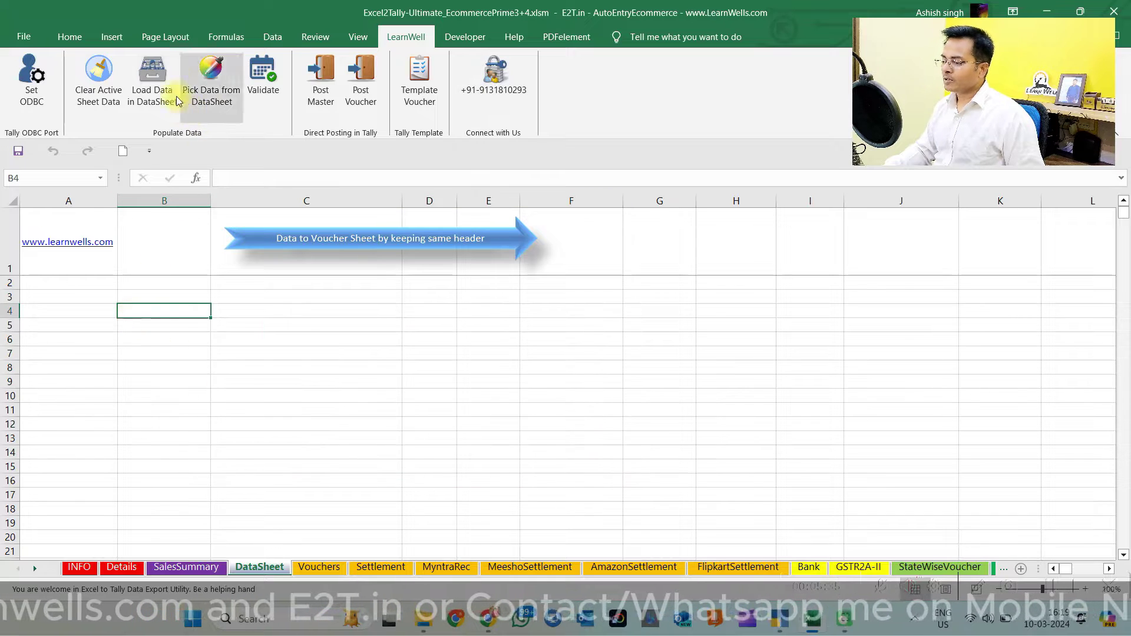
Load MTR_B2C-OCT-2023N.csv from the Entry > Amazon folder via Load Data
click(146, 87)
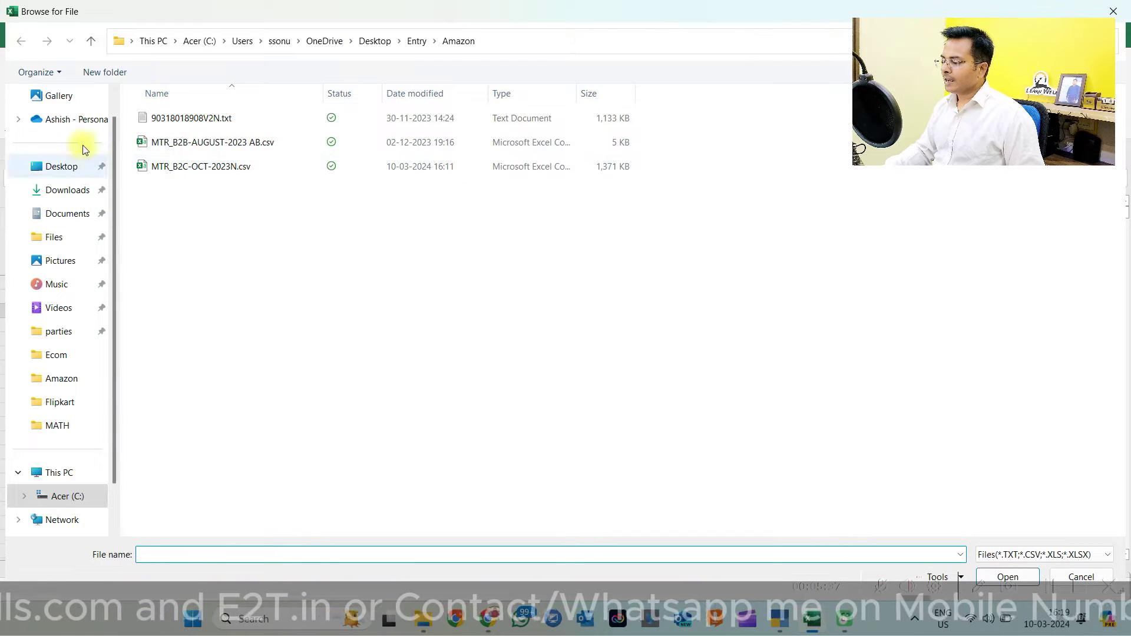
click(417, 42)
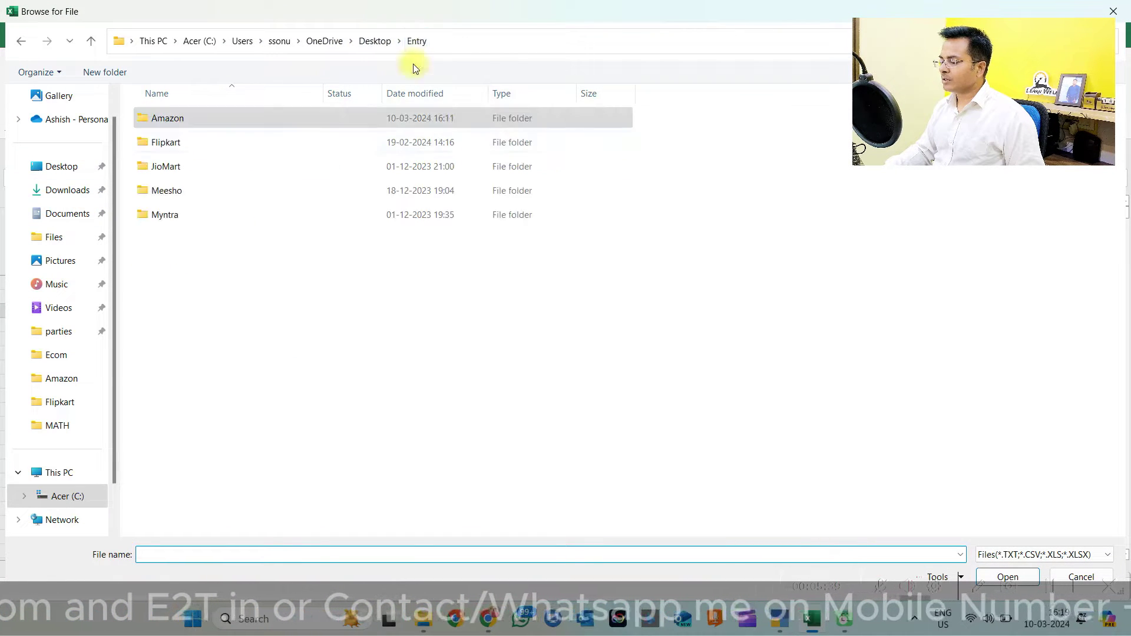
double_click(185, 122)
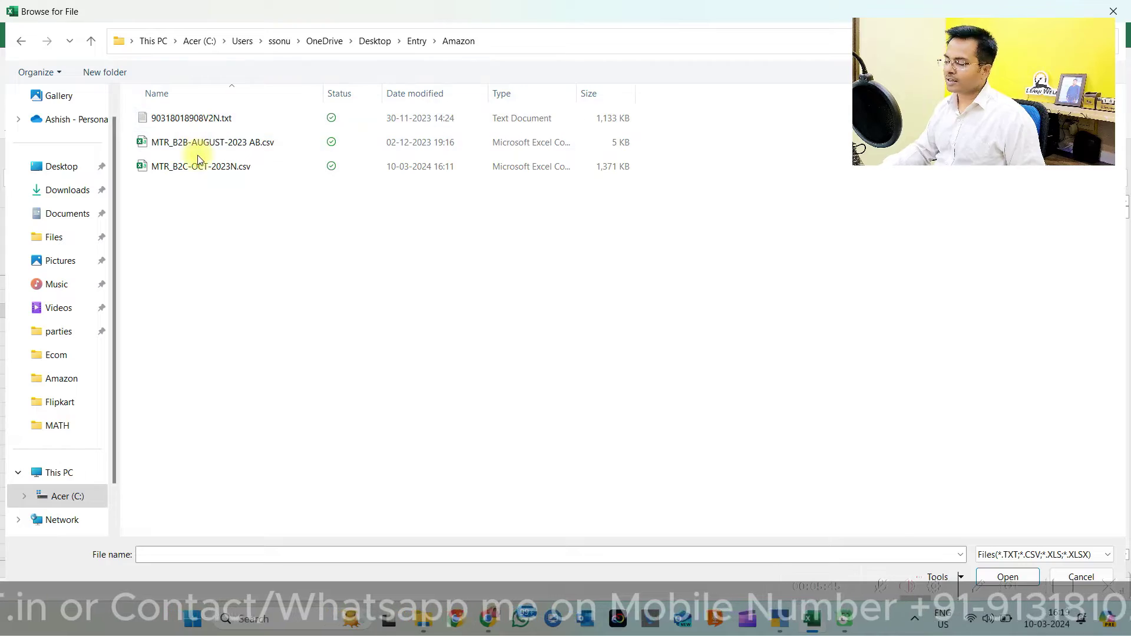
mouse_move(201, 168)
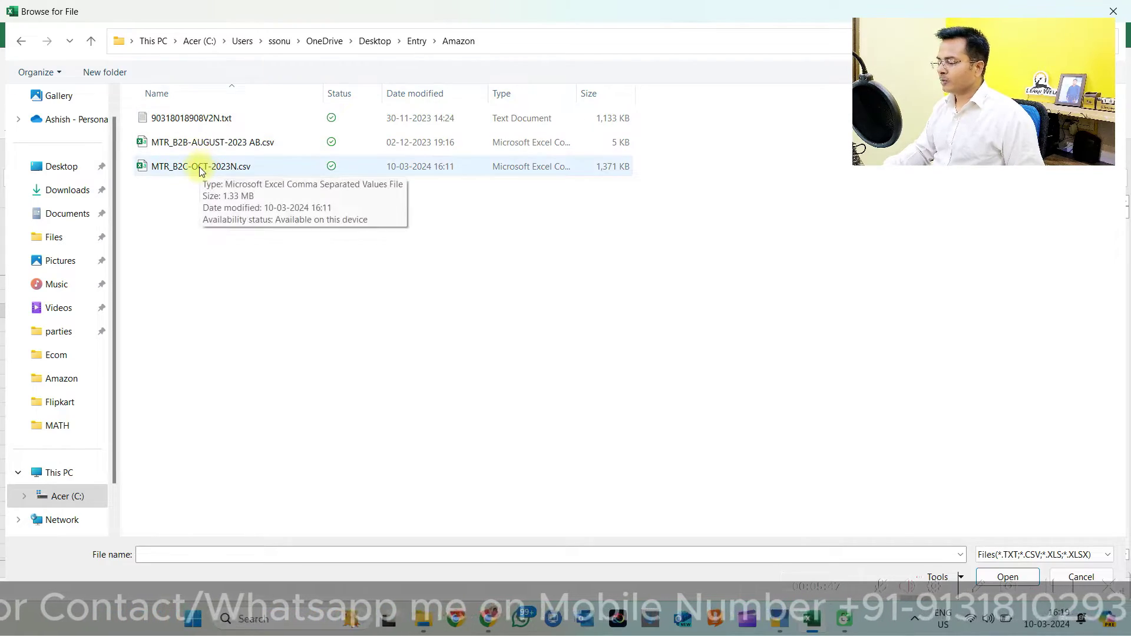
double_click(211, 172)
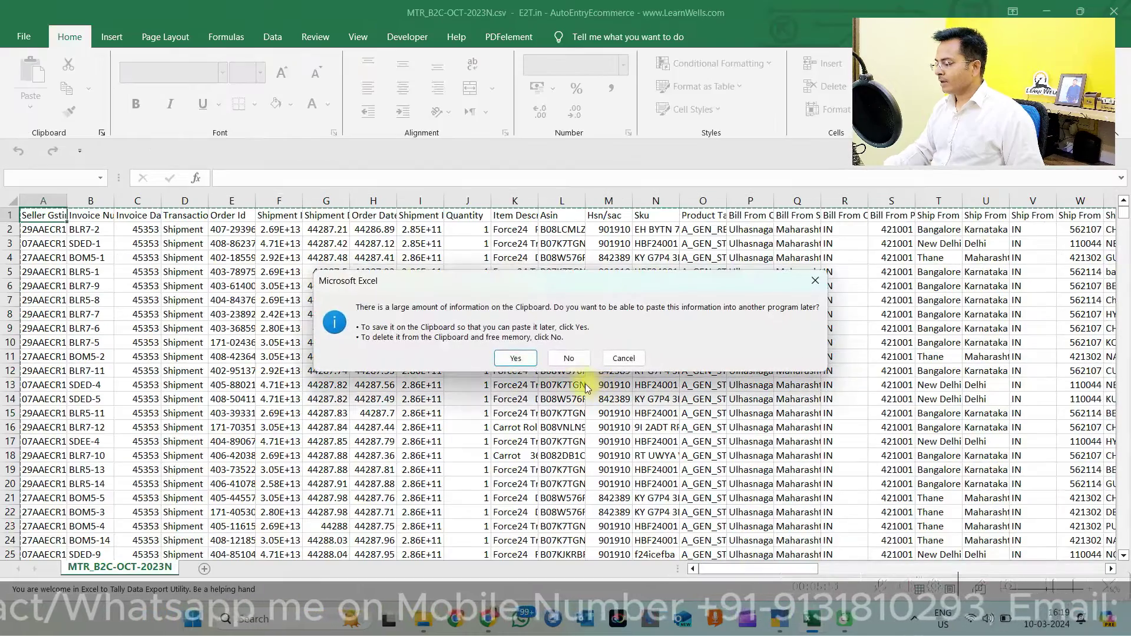
click(567, 358)
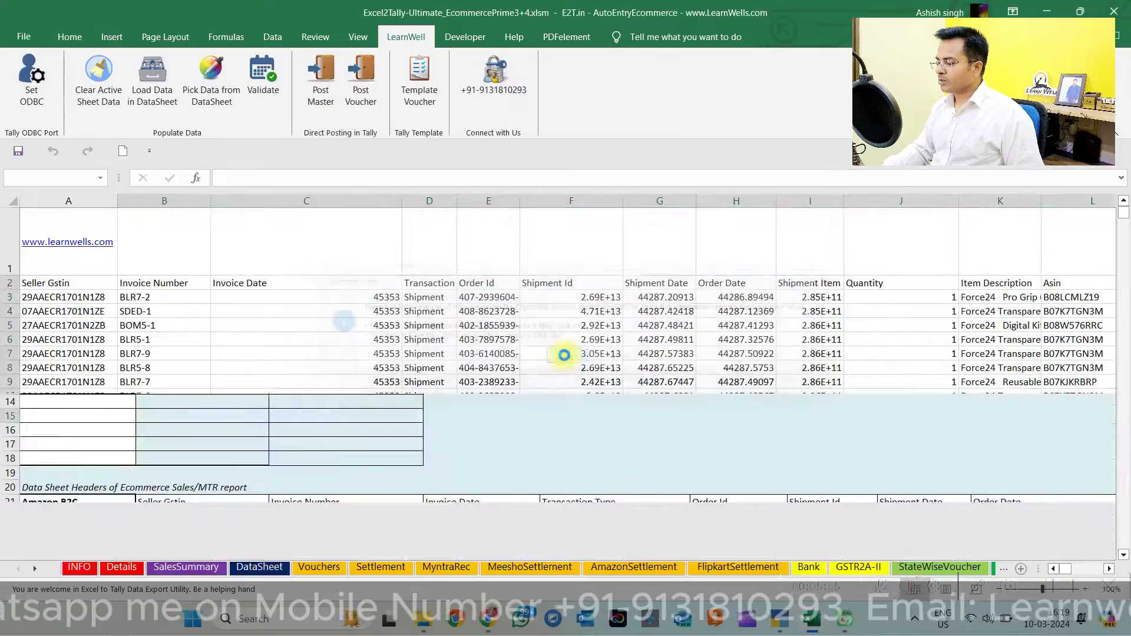
click(431, 314)
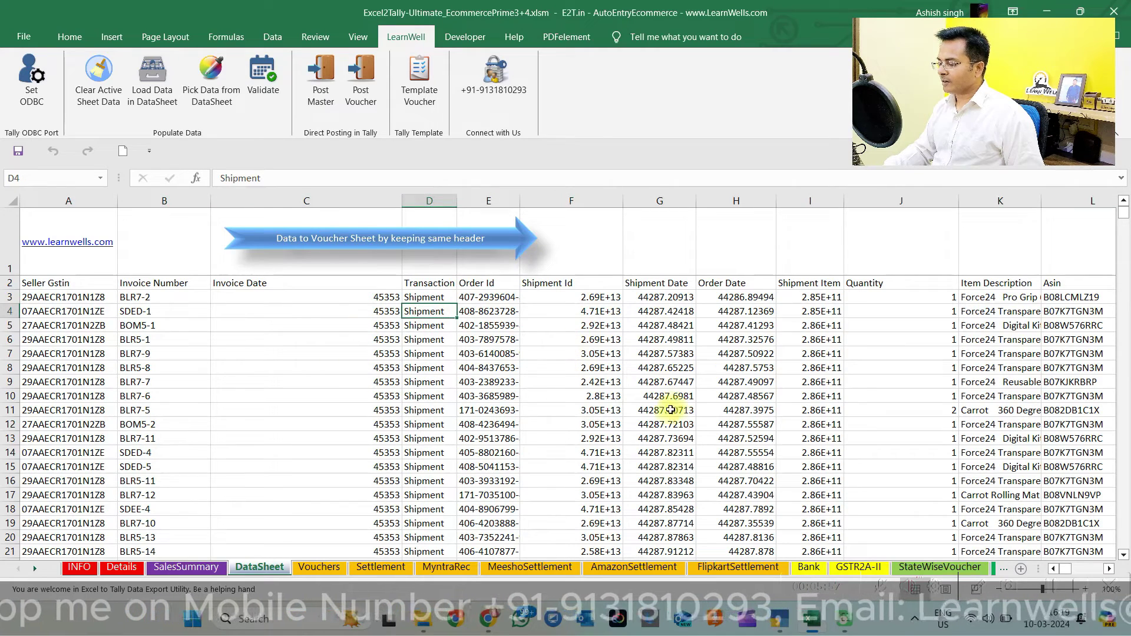
click(302, 569)
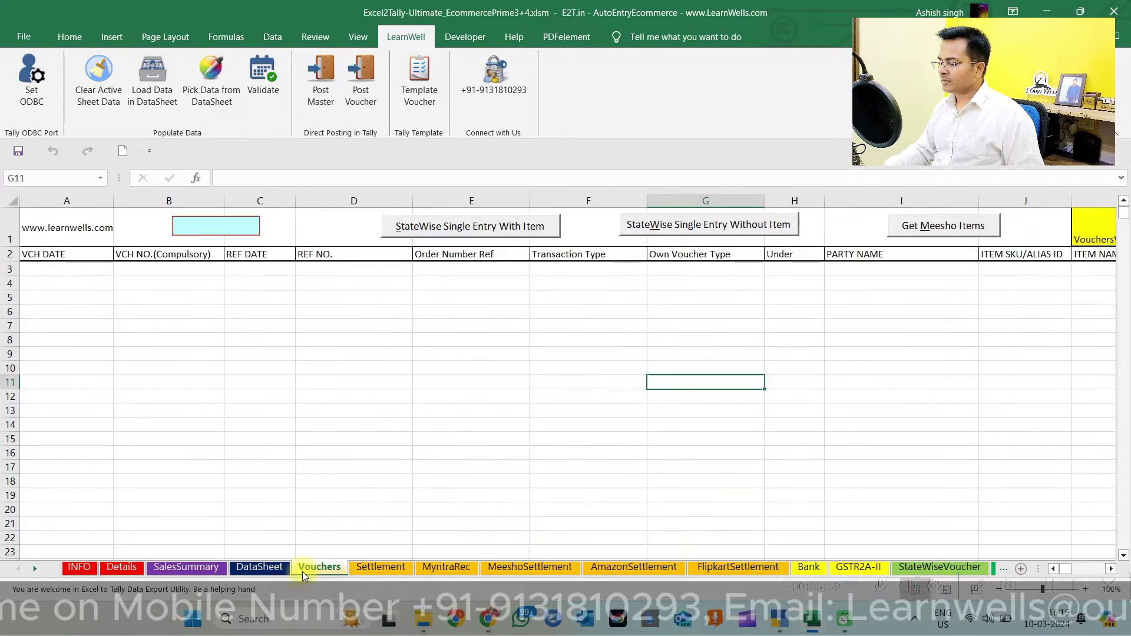
click(202, 79)
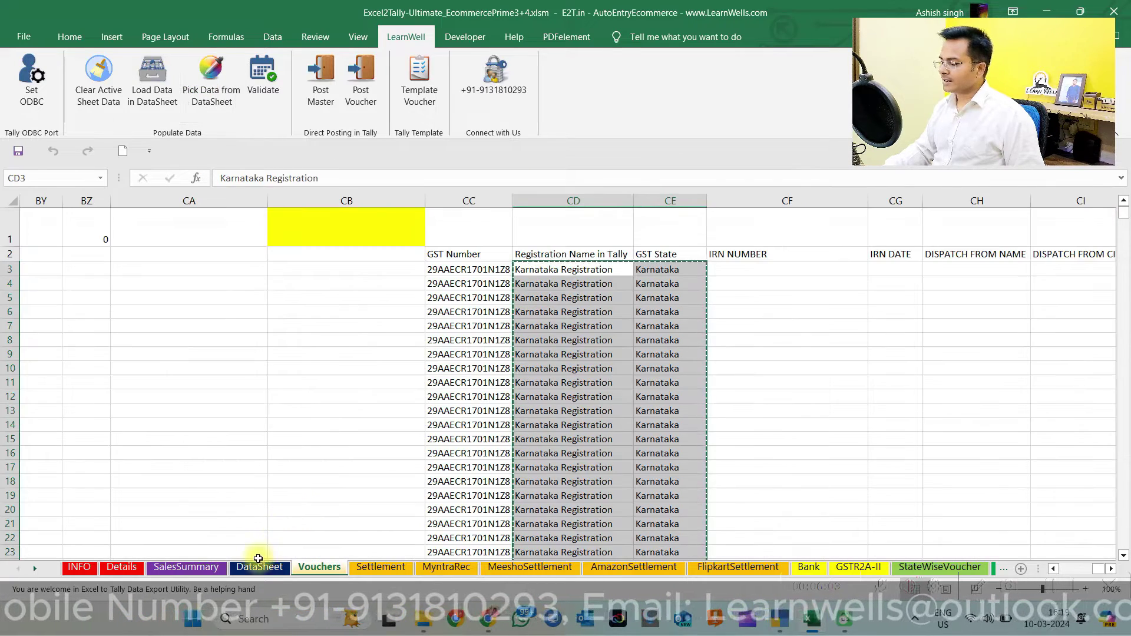
click(667, 374)
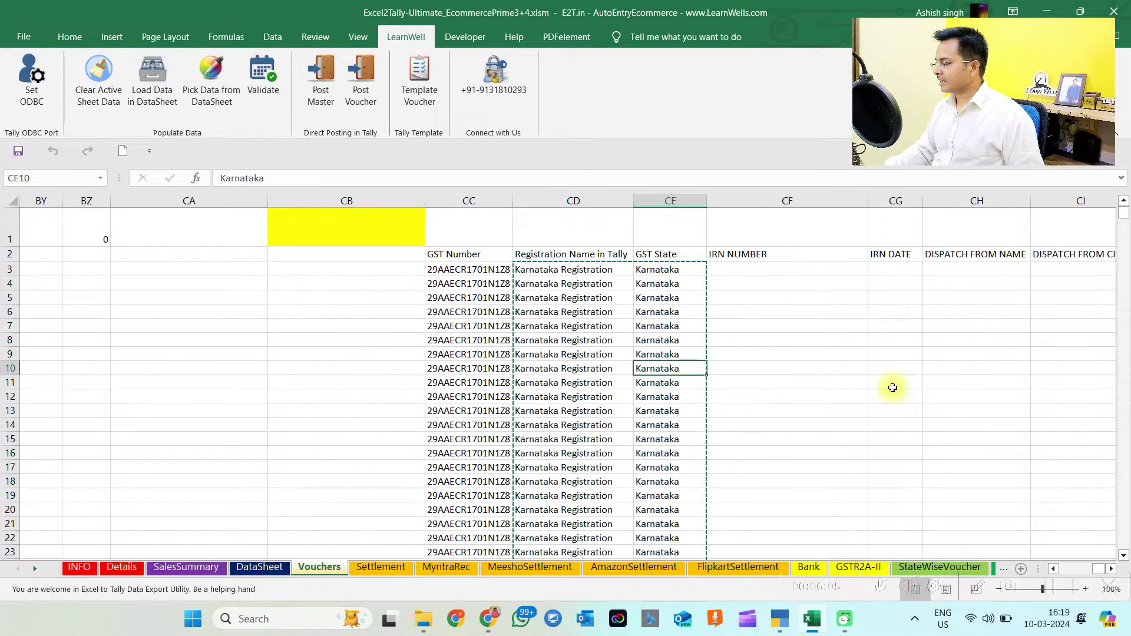
click(739, 256)
key(Right)
key(Right)
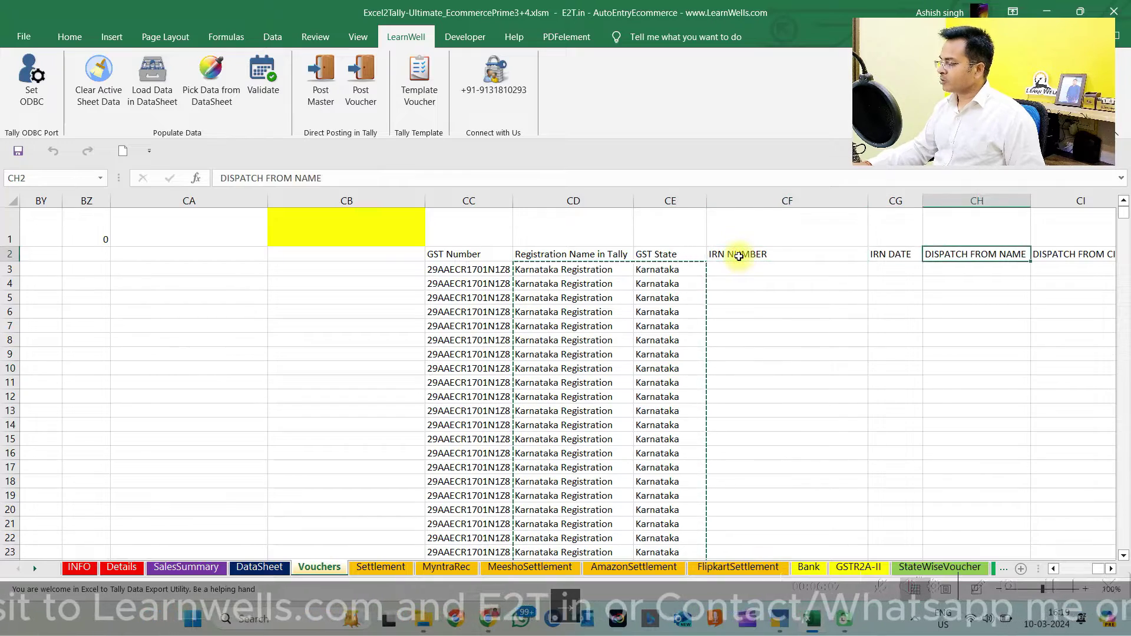
key(Right)
key(Right)
key(Right)
click(500, 254)
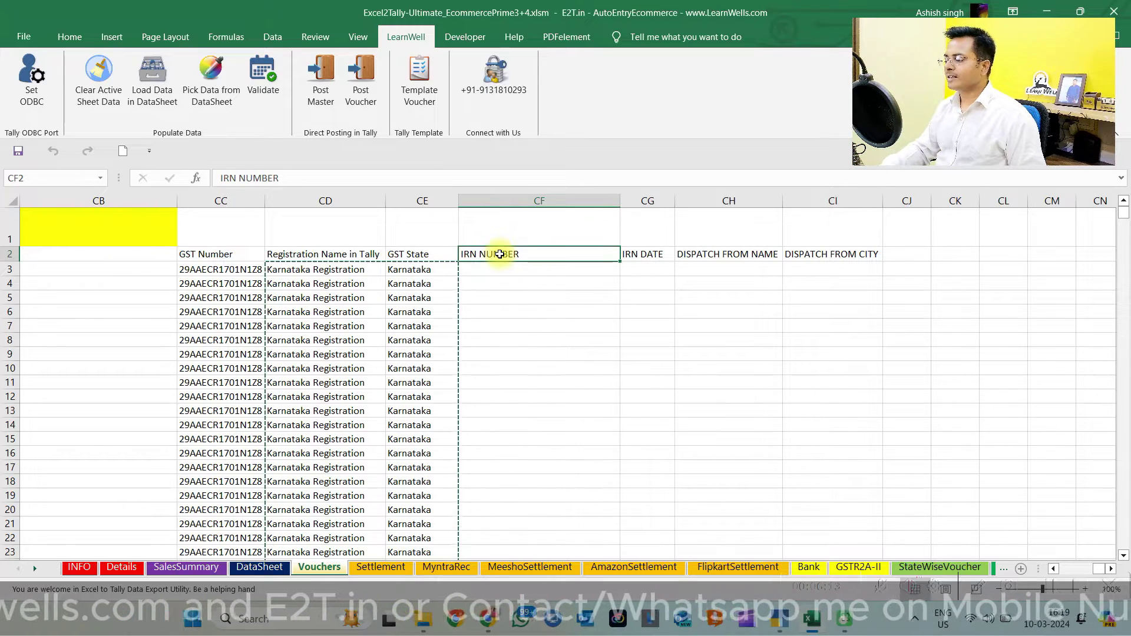
click(526, 294)
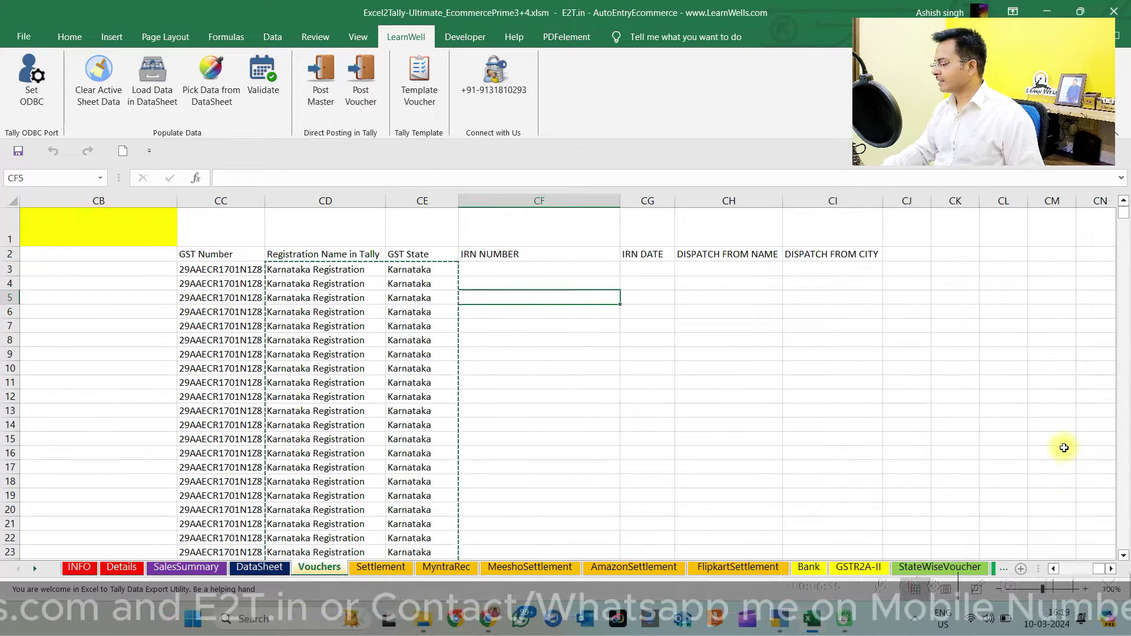
Inspect voucher reference numbers and dates, glancing at the original DataSheet rows
drag(1097, 568, 1051, 568)
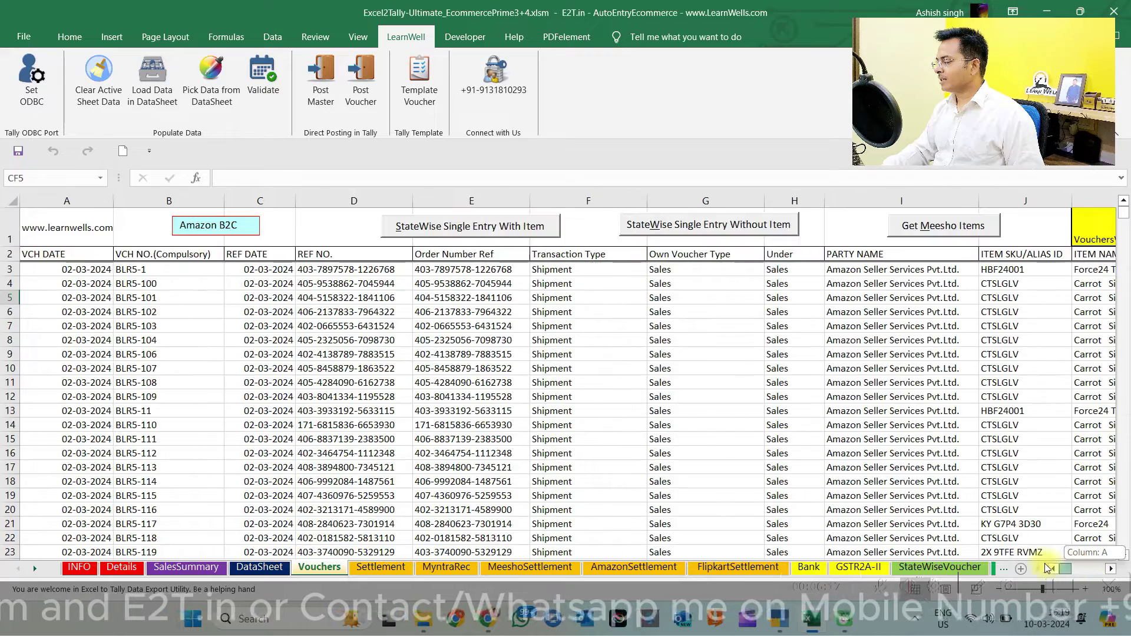
click(407, 455)
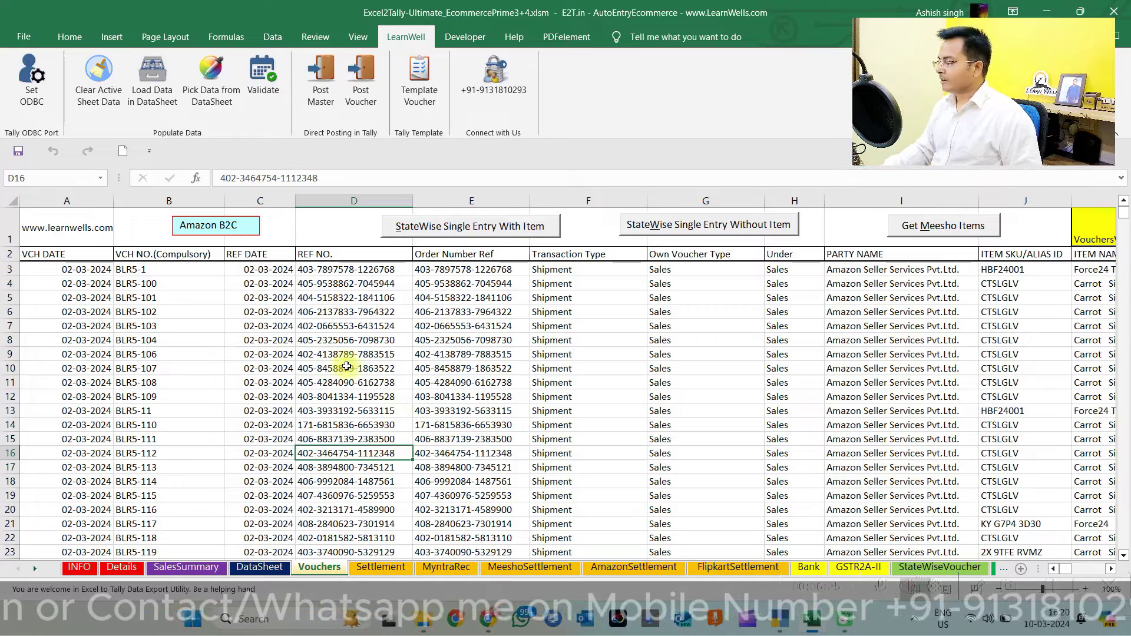
click(83, 283)
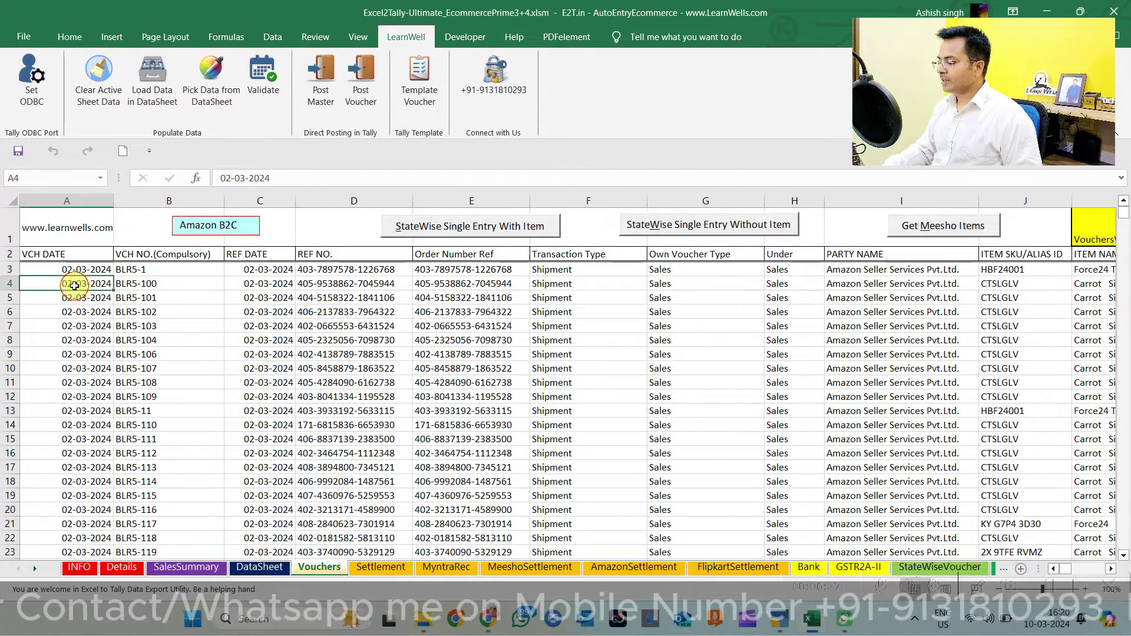
click(254, 569)
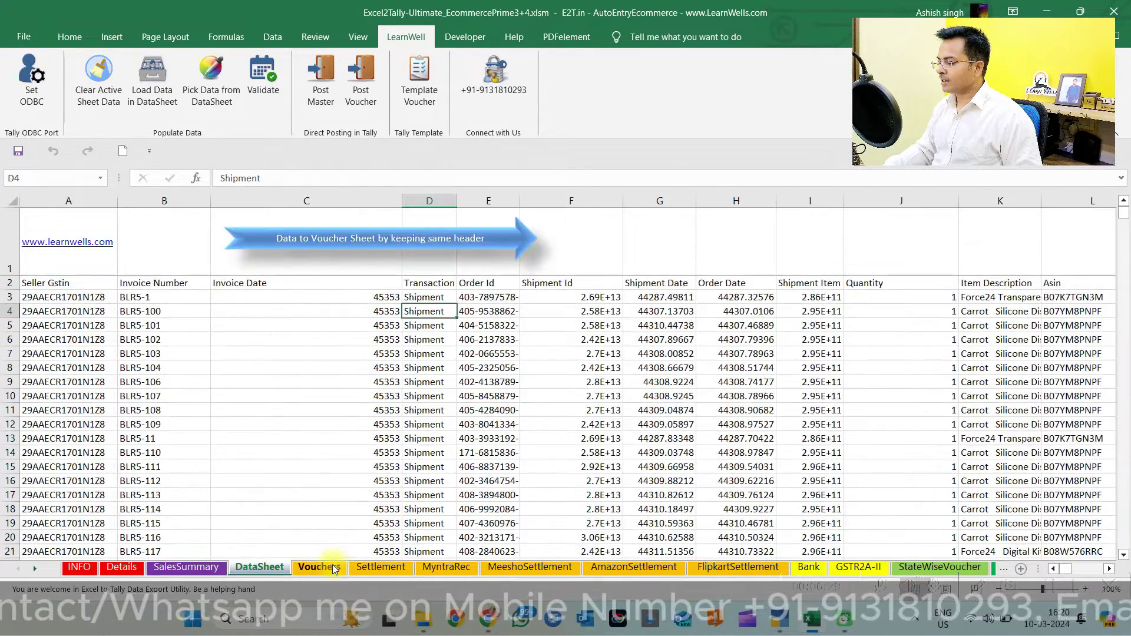
click(318, 567)
Review row 6's voucher fields across to the tax columns
click(303, 342)
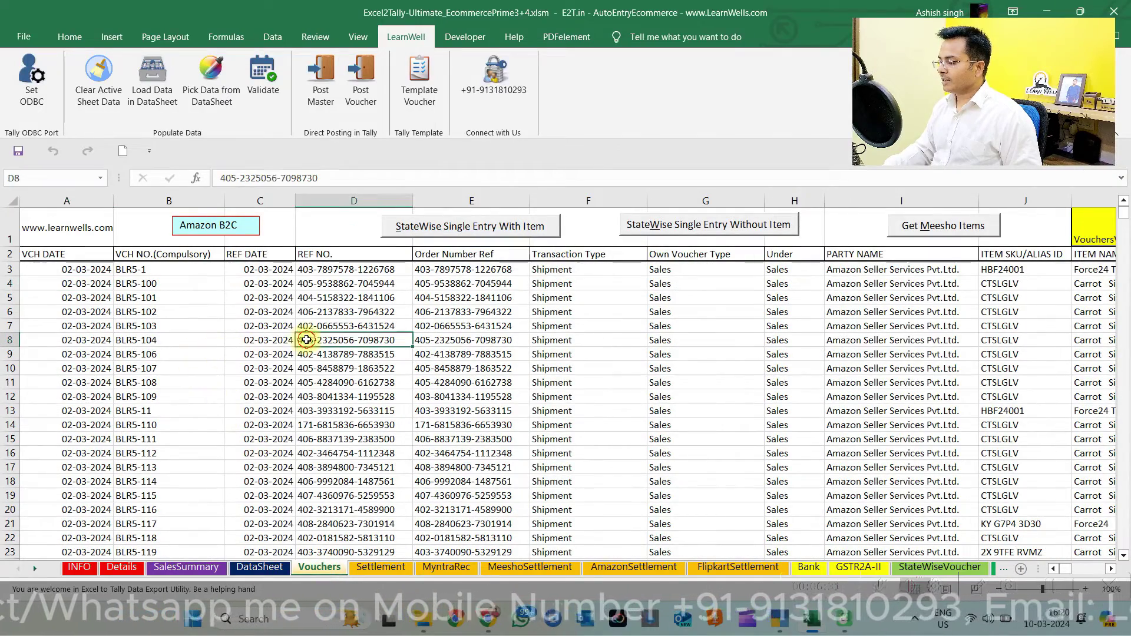
click(97, 307)
key(Right)
key(Right)
key(Right)
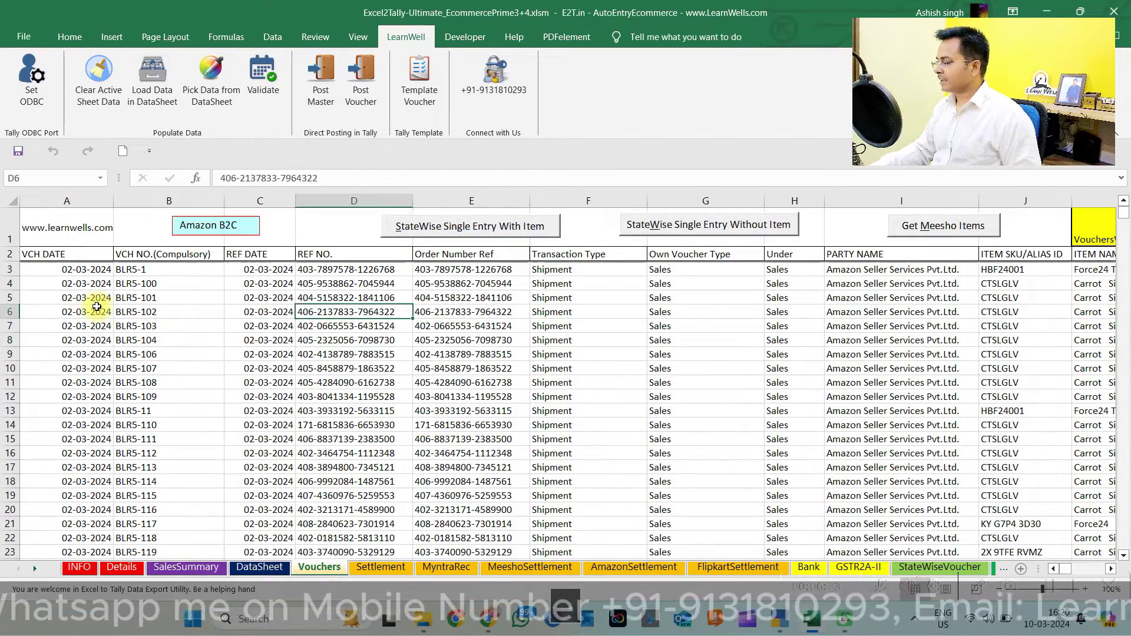
key(Right)
key(Right)
key(Right)
key(Right)
key(Right)
key(Right)
key(Right)
key(Right)
key(Right)
key(Right)
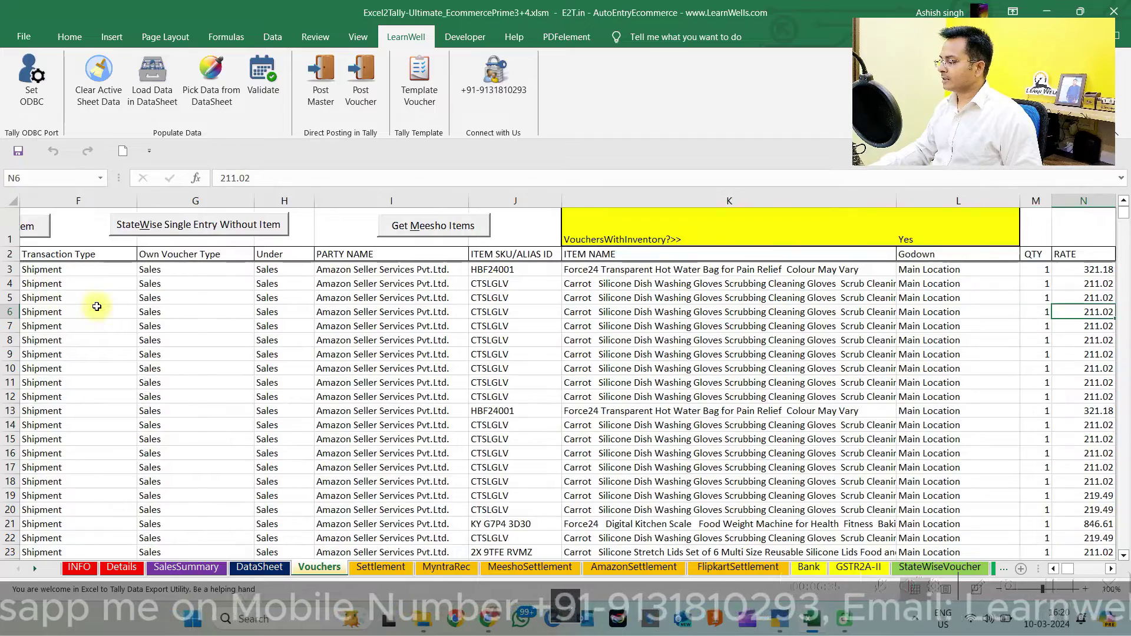
key(Right)
key(Right)
key(Right)
key(Right)
key(Right)
key(Right)
key(Right)
key(Right)
key(Right)
key(Right)
key(Right)
key(Right)
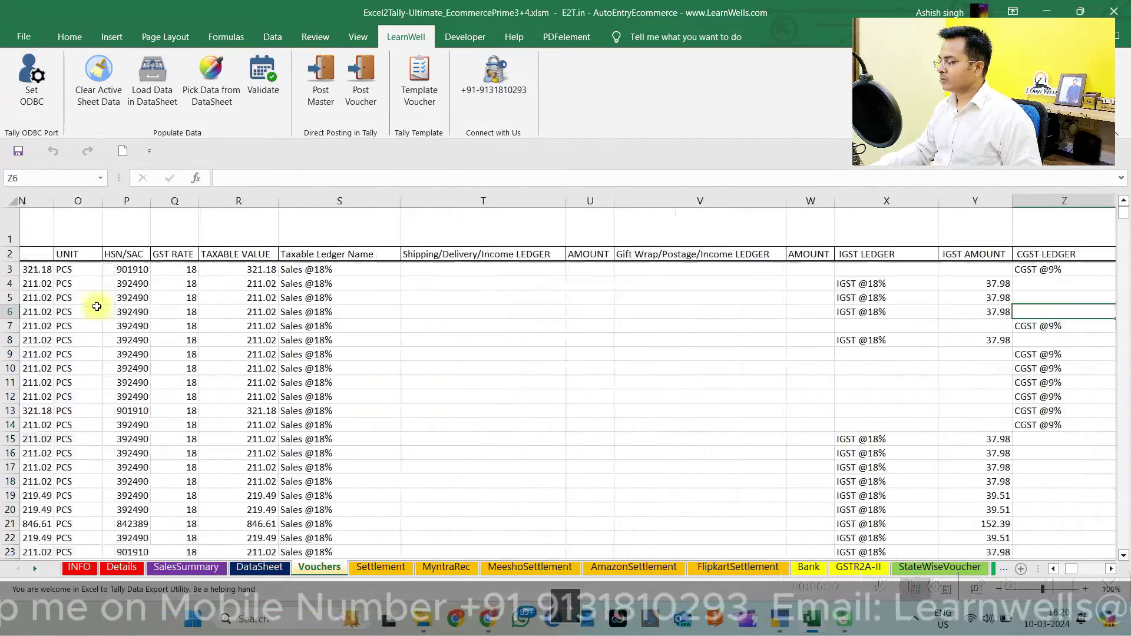
key(Right)
key(Right)
key(Right)
key(Right)
key(Right)
key(Home)
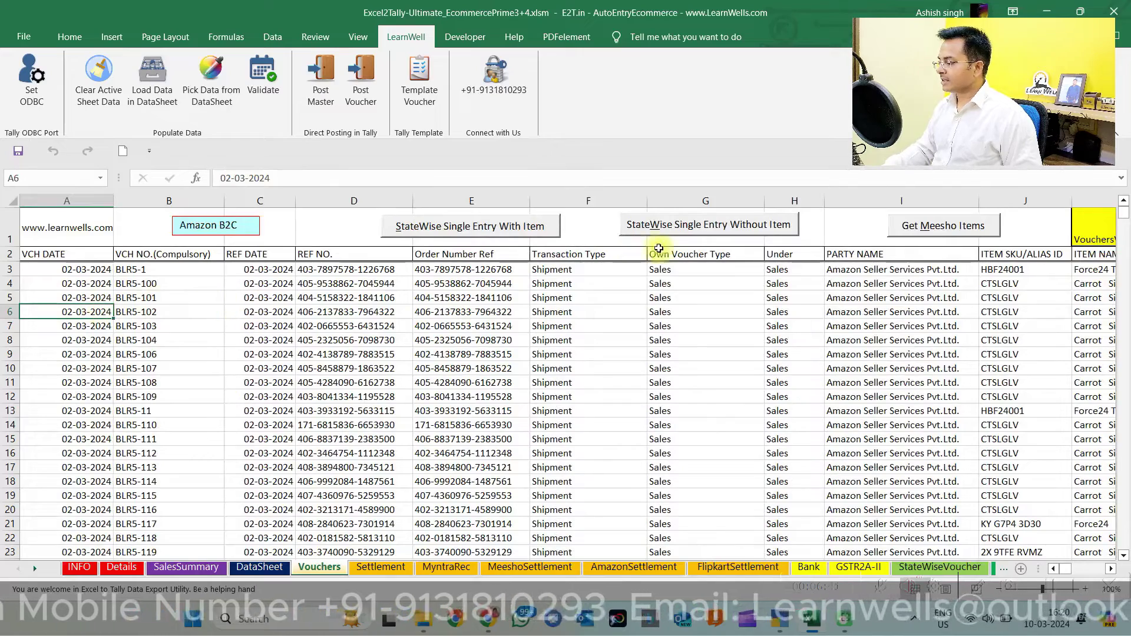
Select the entire Own Voucher Type column G
click(671, 202)
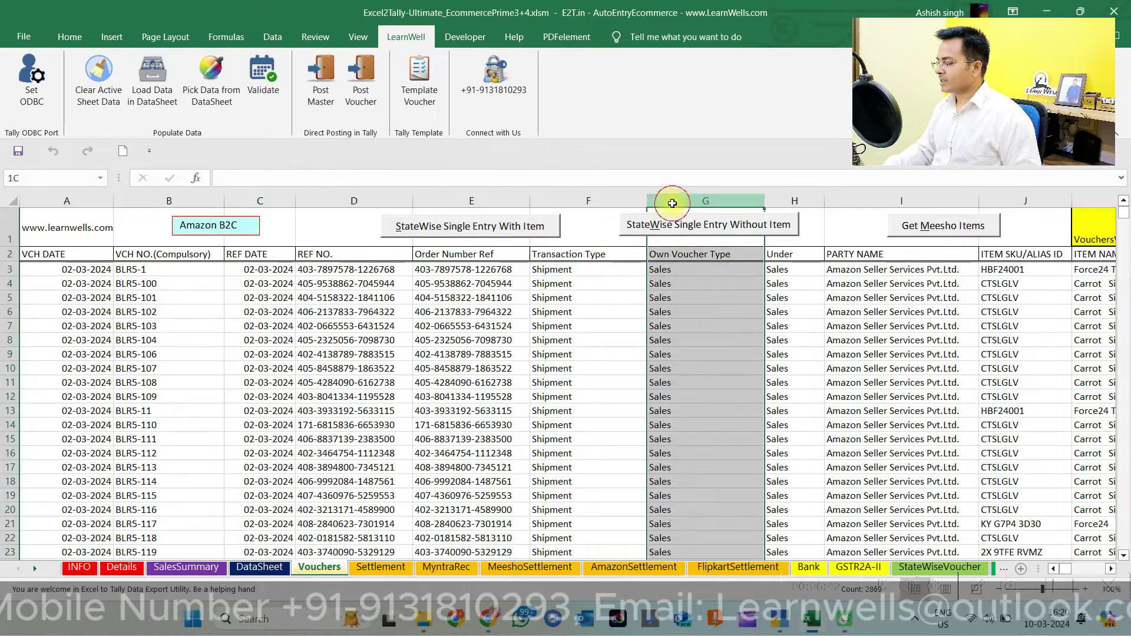
click(692, 262)
click(694, 194)
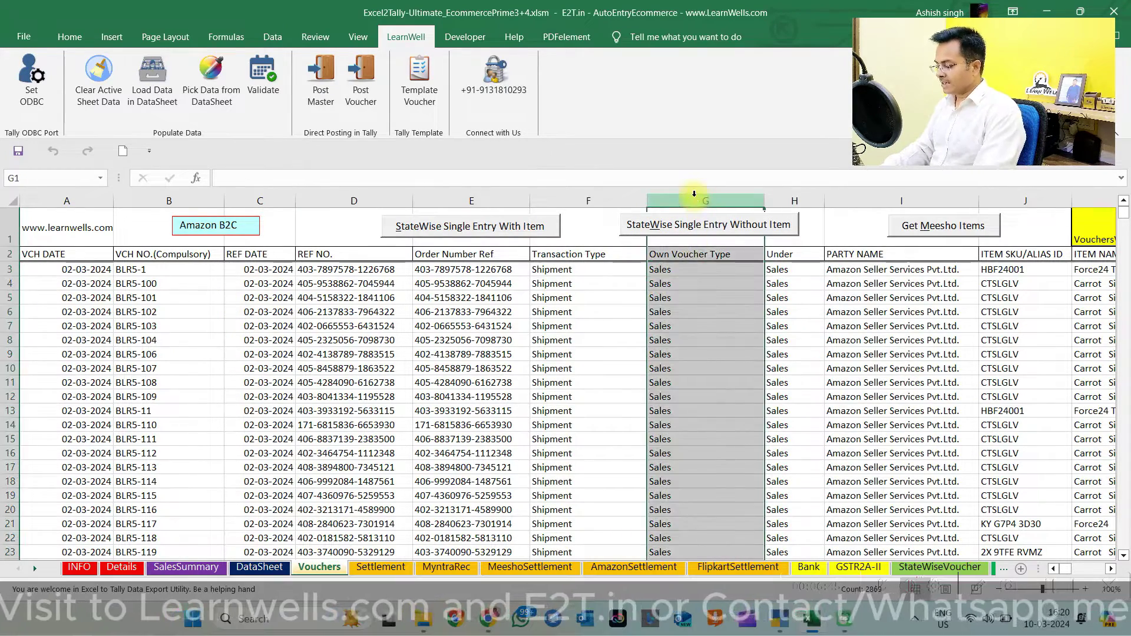
Replace Sales with Amazon Sales (2705 entries) and Credit Note with Amazon Credit Note (163 entries)
key(ctrl+f)
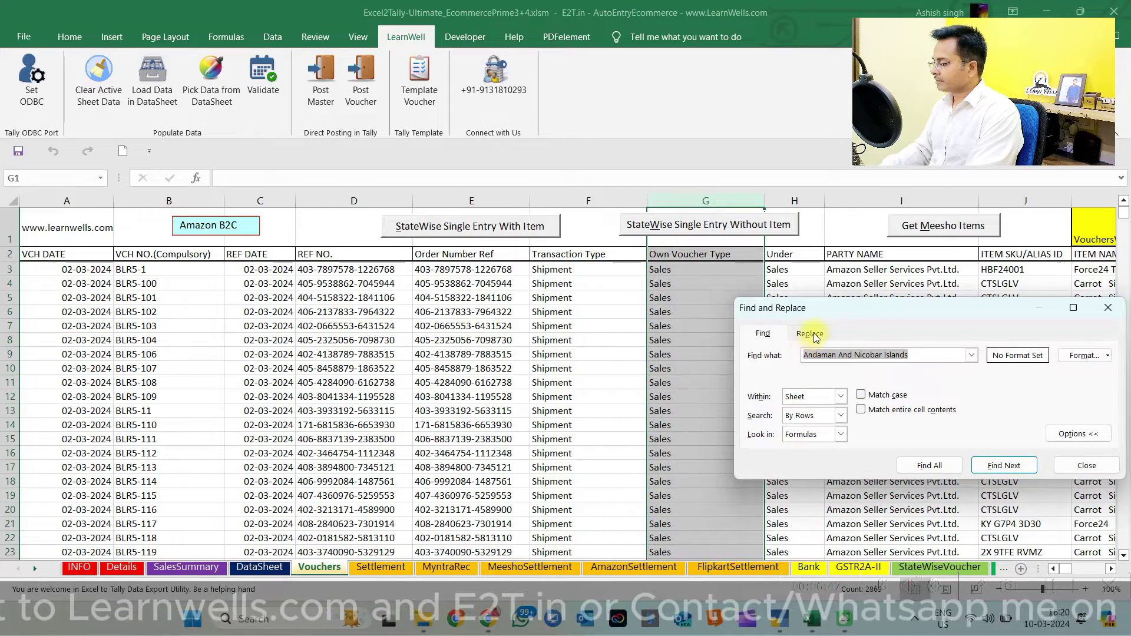
click(810, 333)
drag(919, 356, 648, 319)
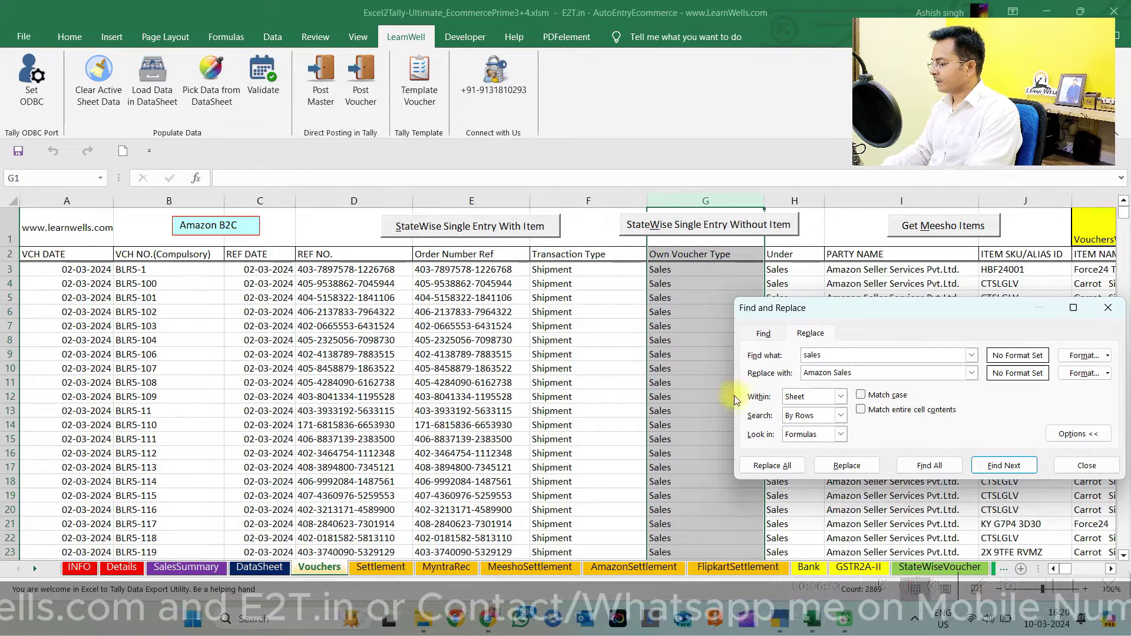
click(784, 466)
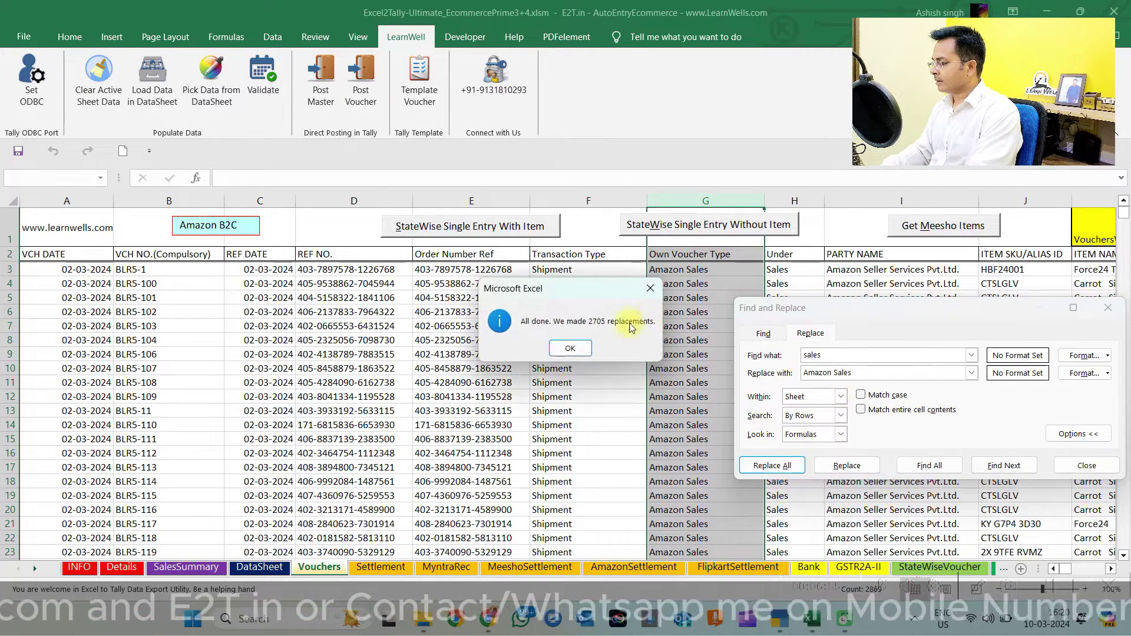
click(576, 346)
text(Credit Note)
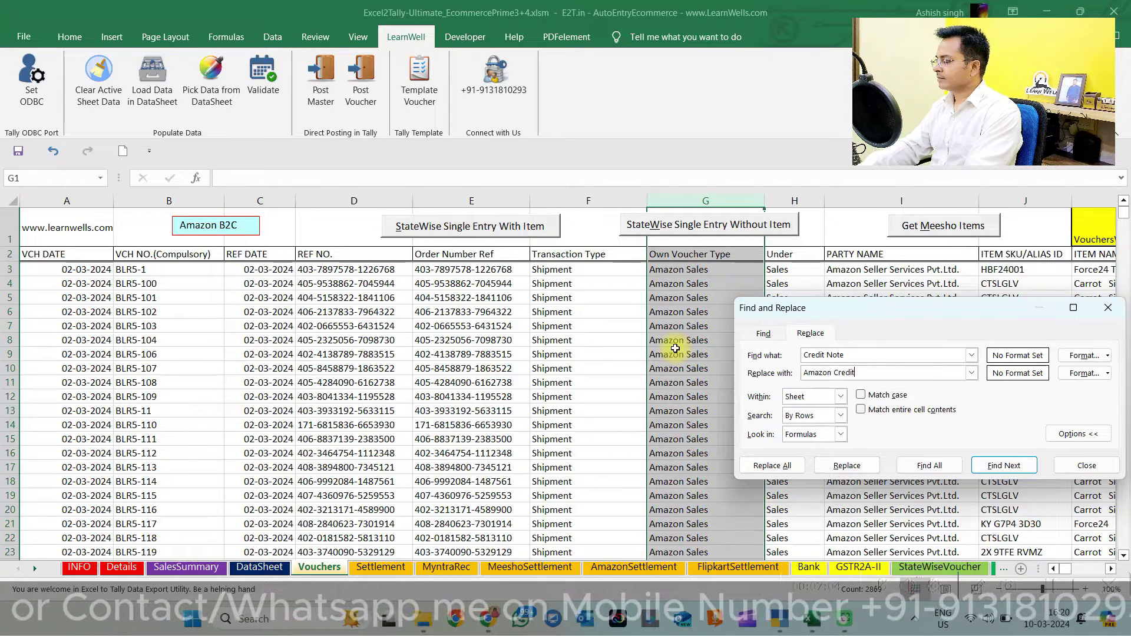
click(756, 471)
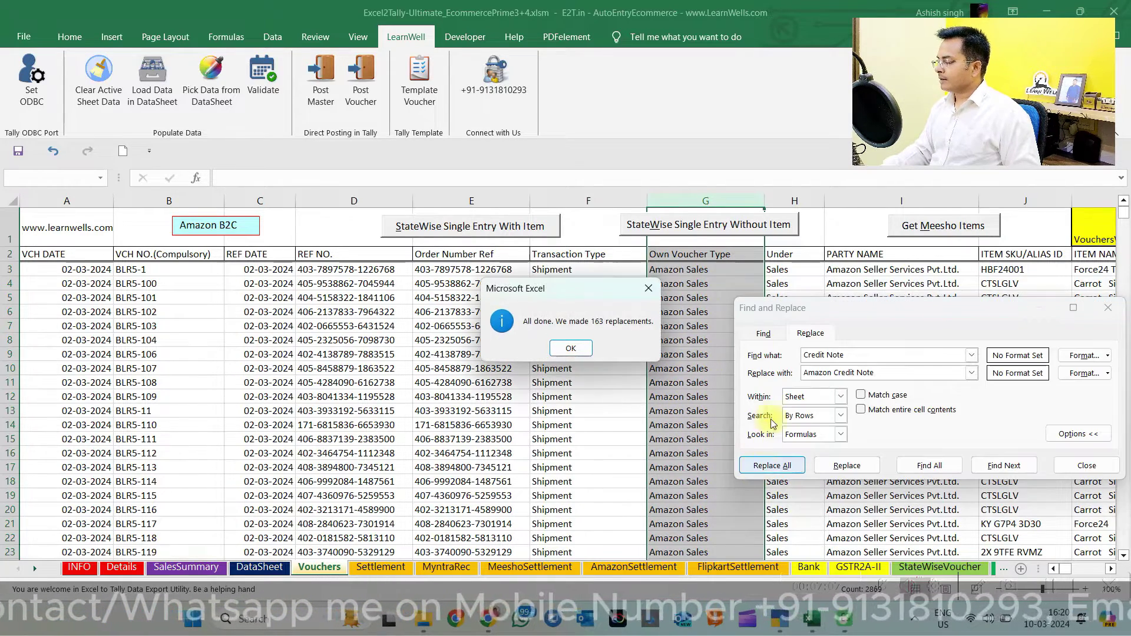
click(572, 348)
click(1106, 310)
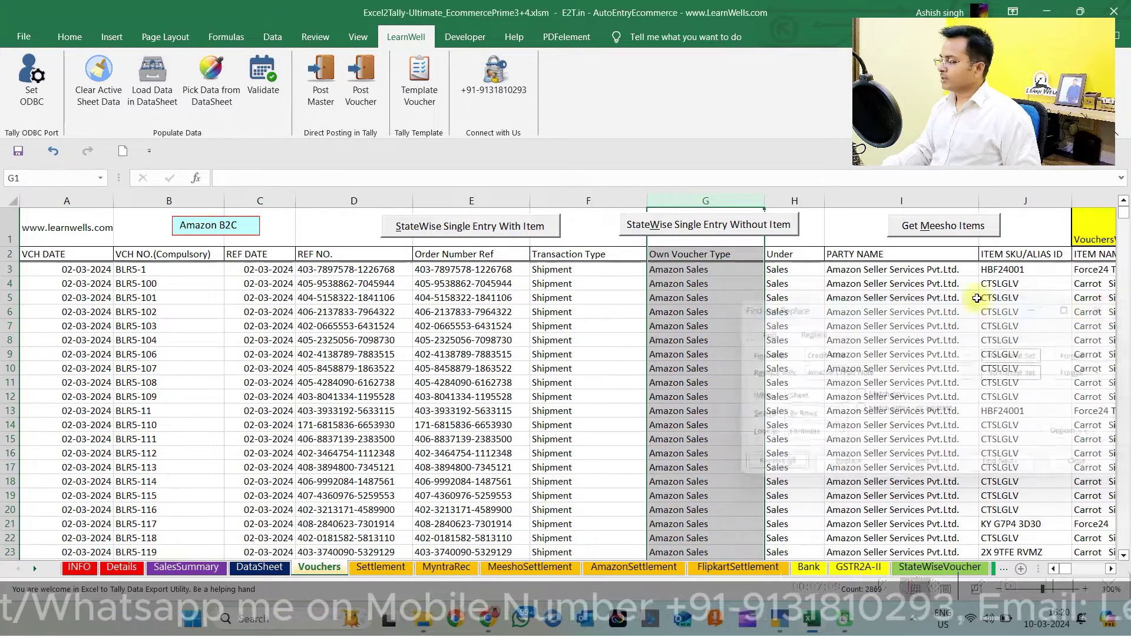
click(740, 273)
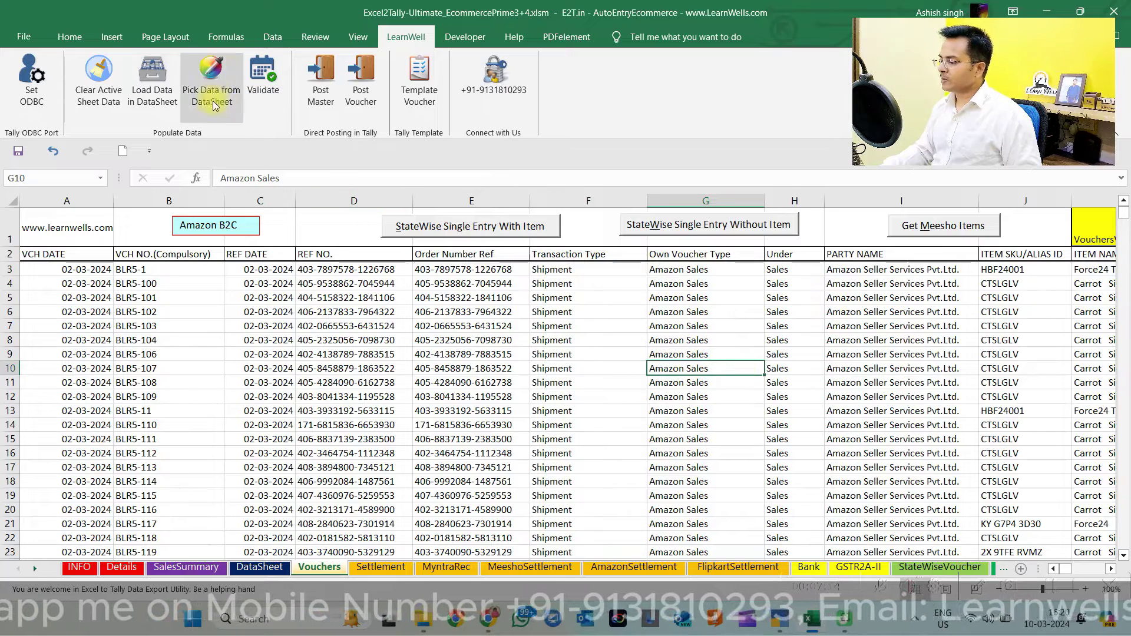
Validate the Amazon voucher entries, then review row 7's fields through the tax columns
click(267, 91)
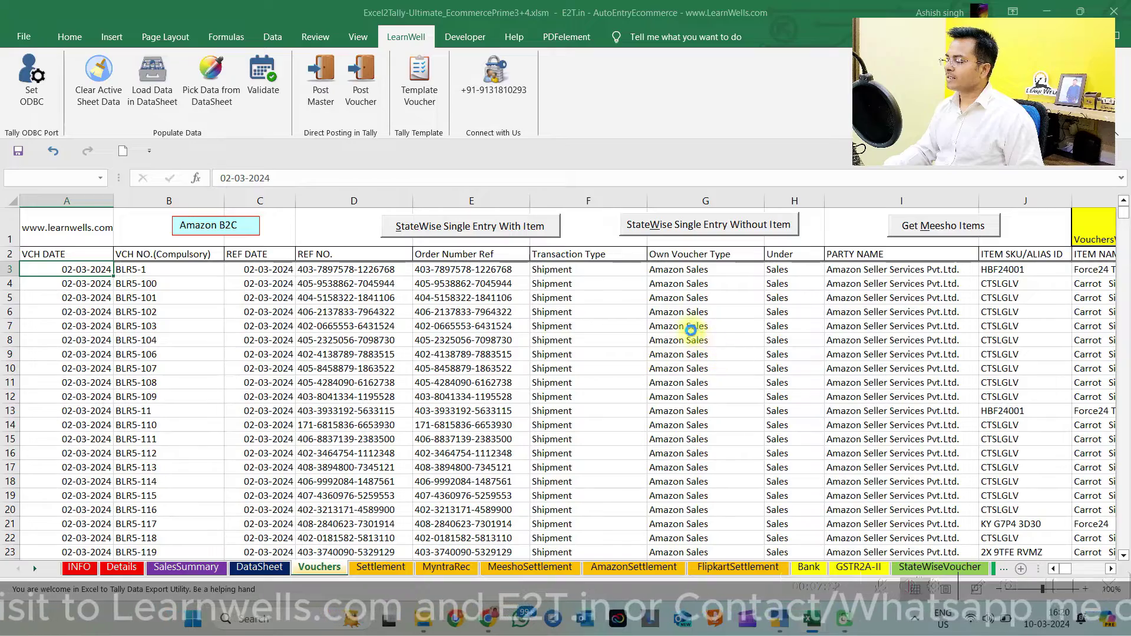
click(612, 365)
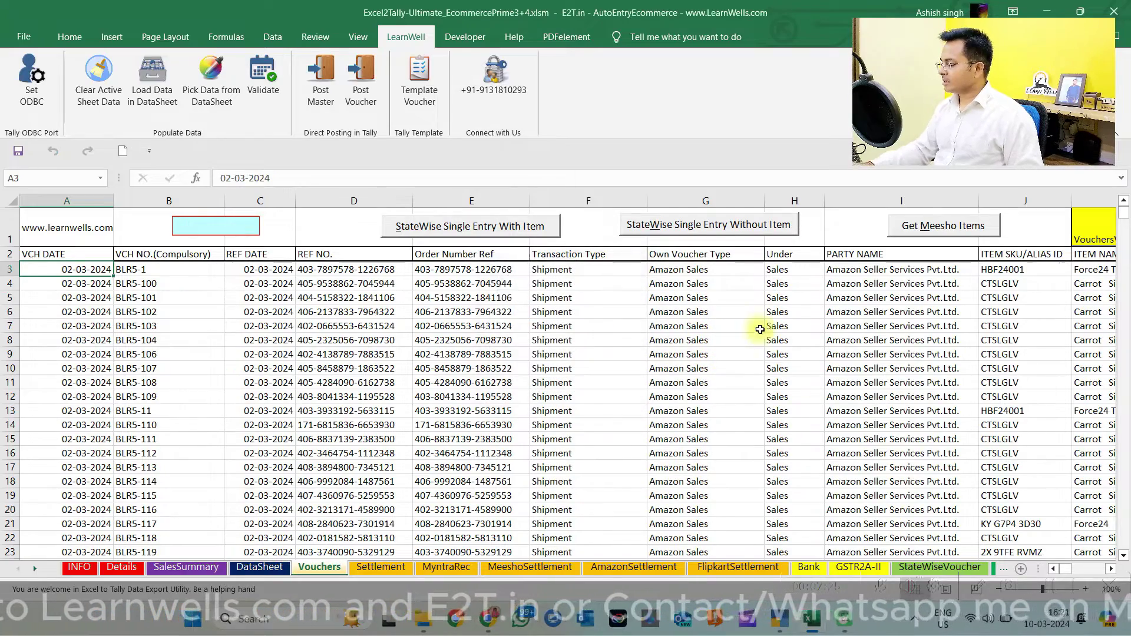
click(760, 326)
key(Right)
key(Right)
key(Right)
key(Right)
key(Right)
key(Right)
key(Right)
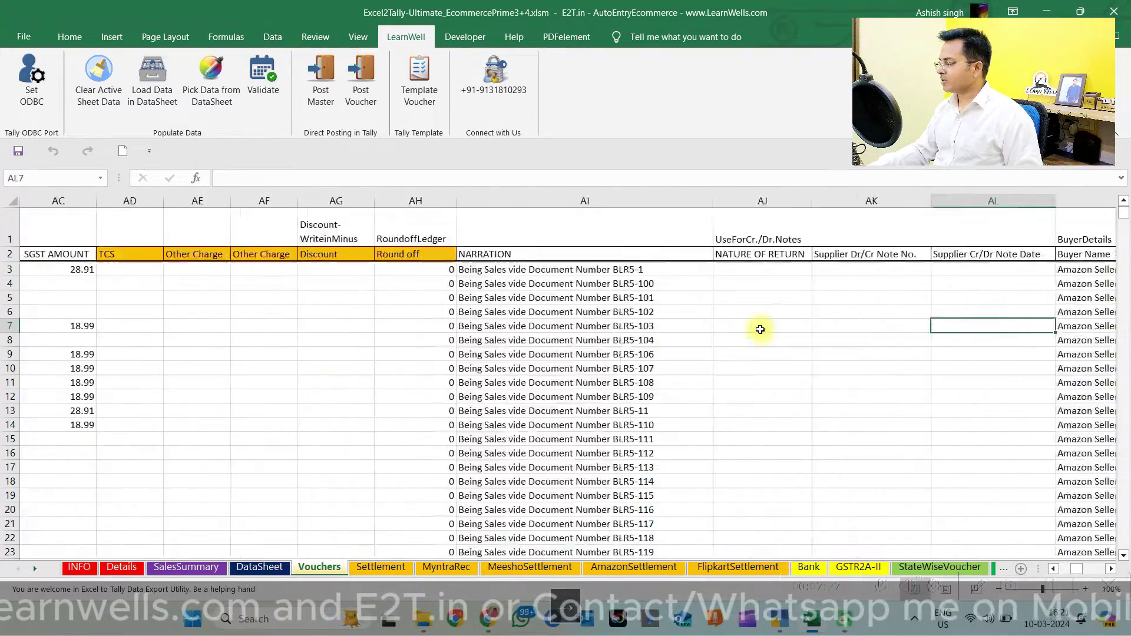
key(Right)
key(Right)
key(Right)
key(Right)
key(Right)
key(Right)
key(Right)
key(Right)
key(Right)
key(Right)
key(Right)
key(Right)
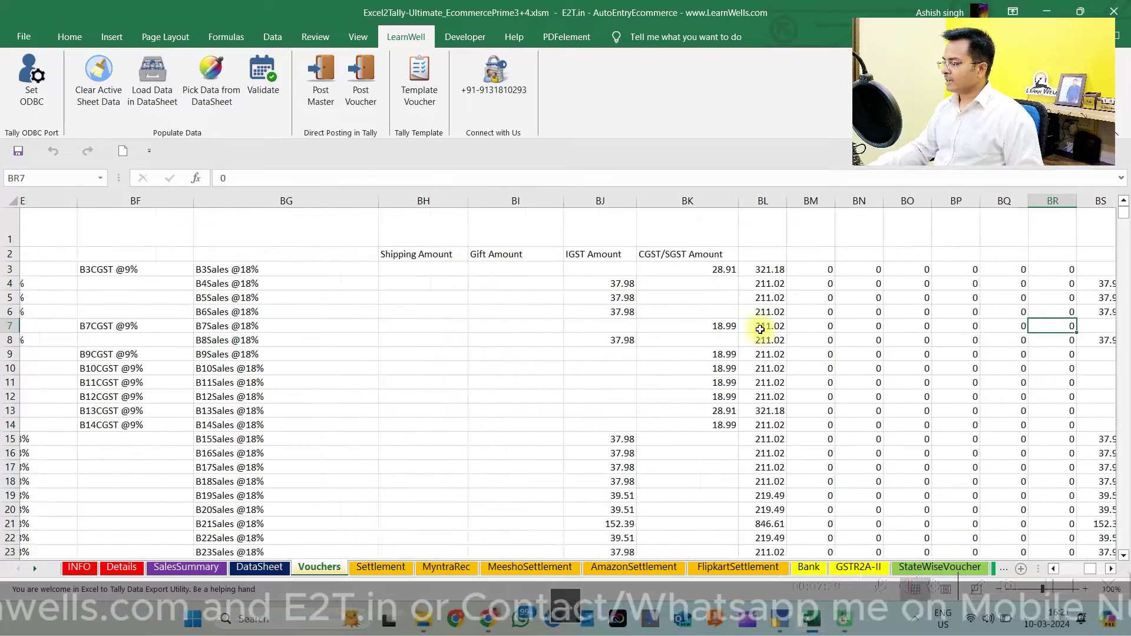
key(Right)
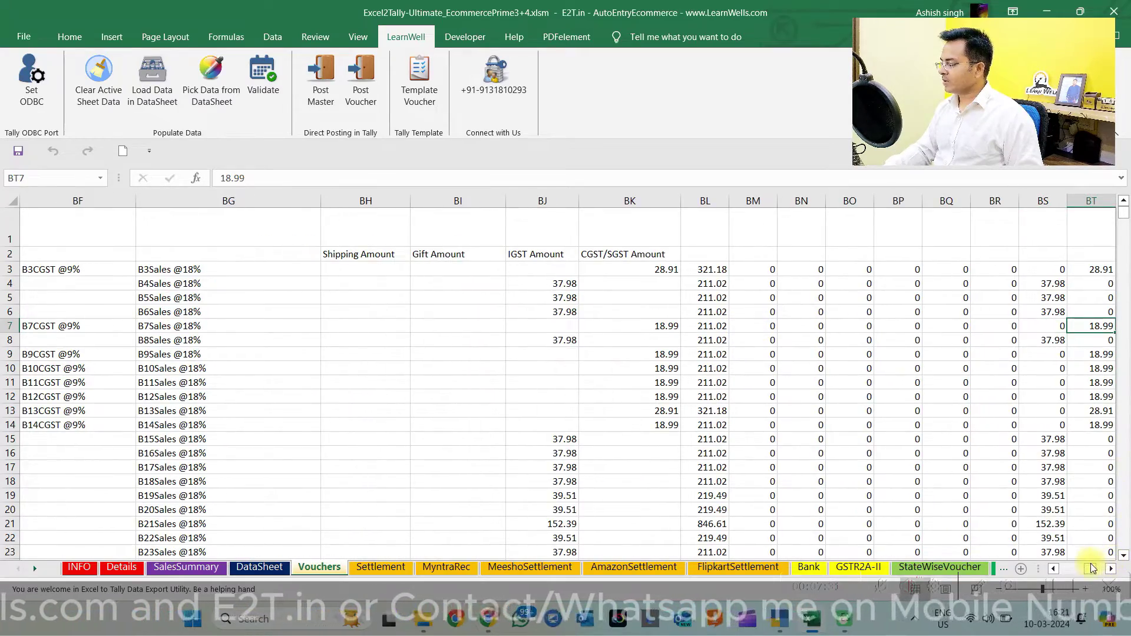
drag(1092, 571, 1041, 564)
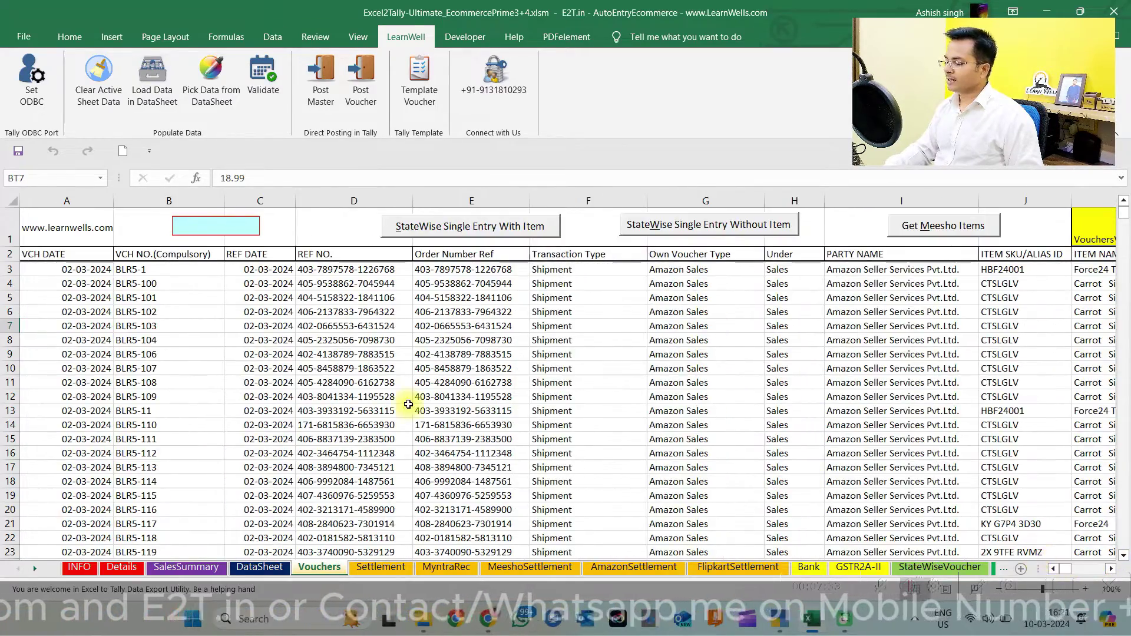
click(408, 406)
Check the Amazon Seller Services summary tables and Total Return 123587, then return to Vouchers
click(194, 567)
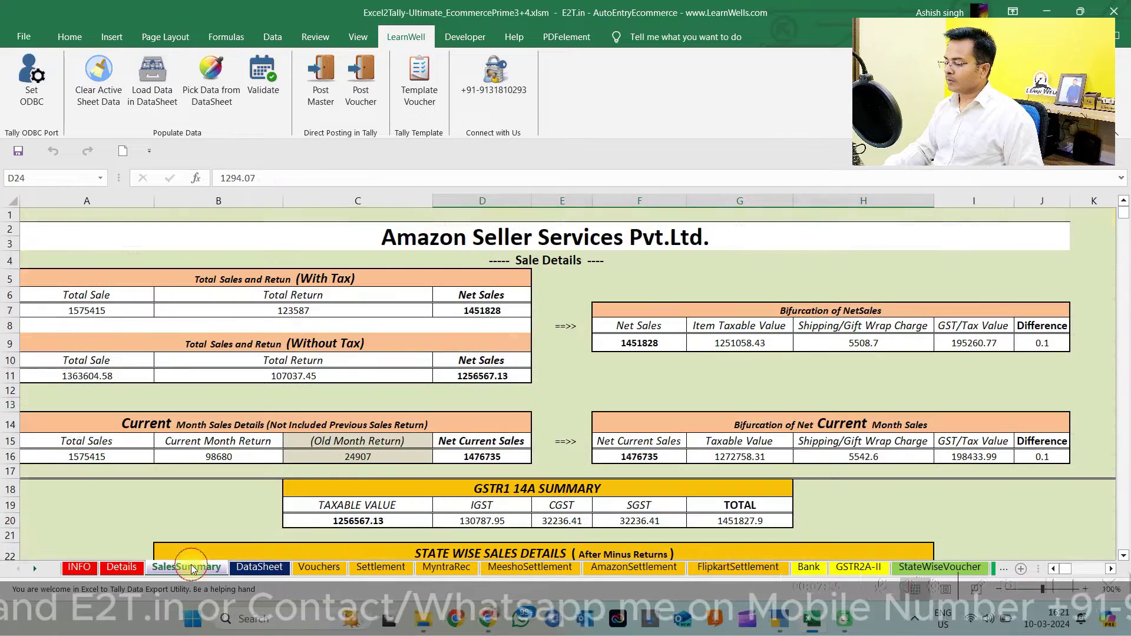
click(392, 317)
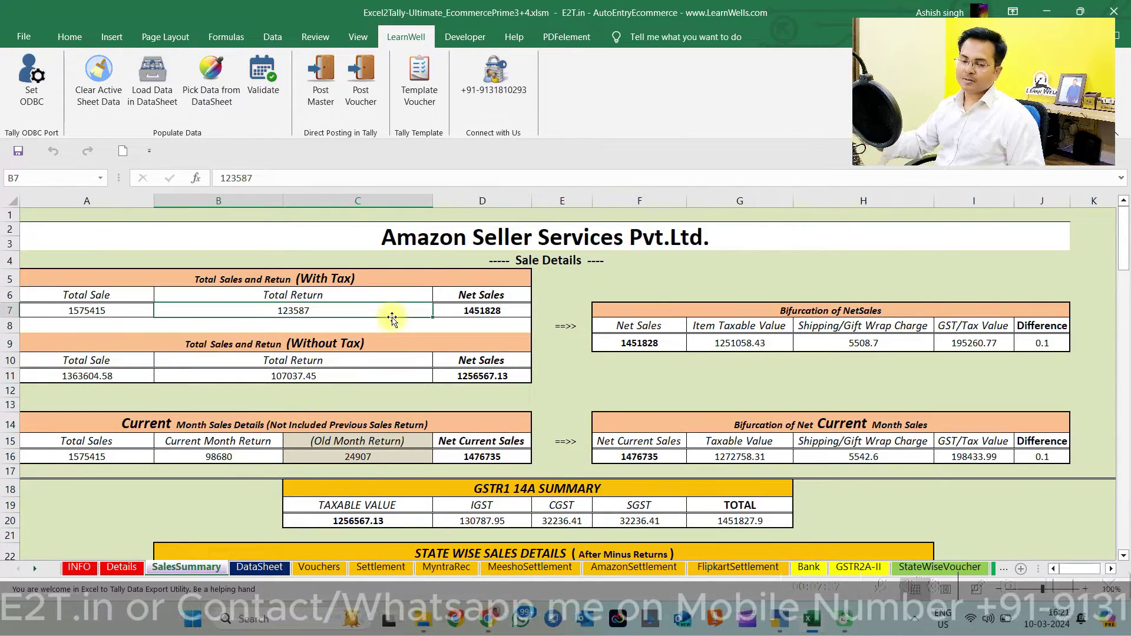
click(467, 243)
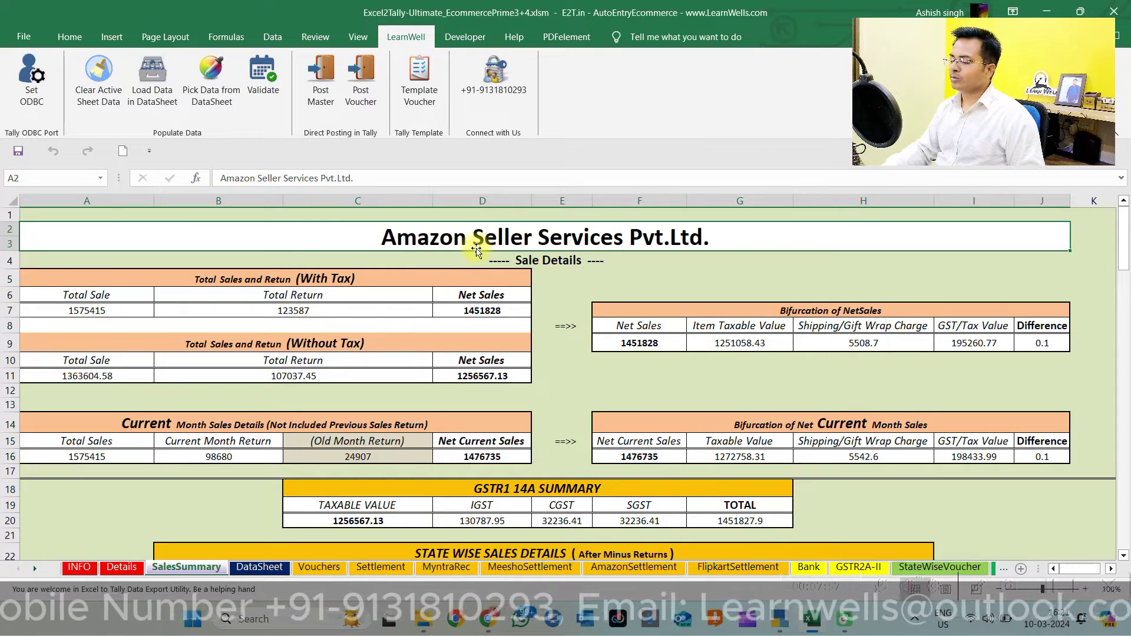
drag(272, 295, 774, 469)
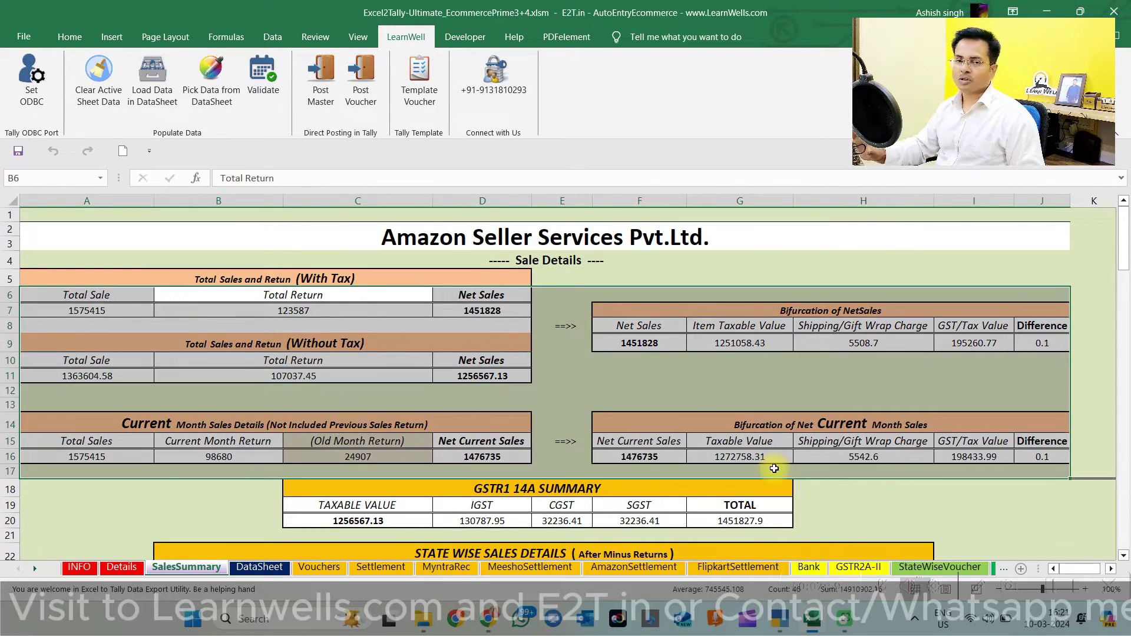
click(319, 567)
click(481, 327)
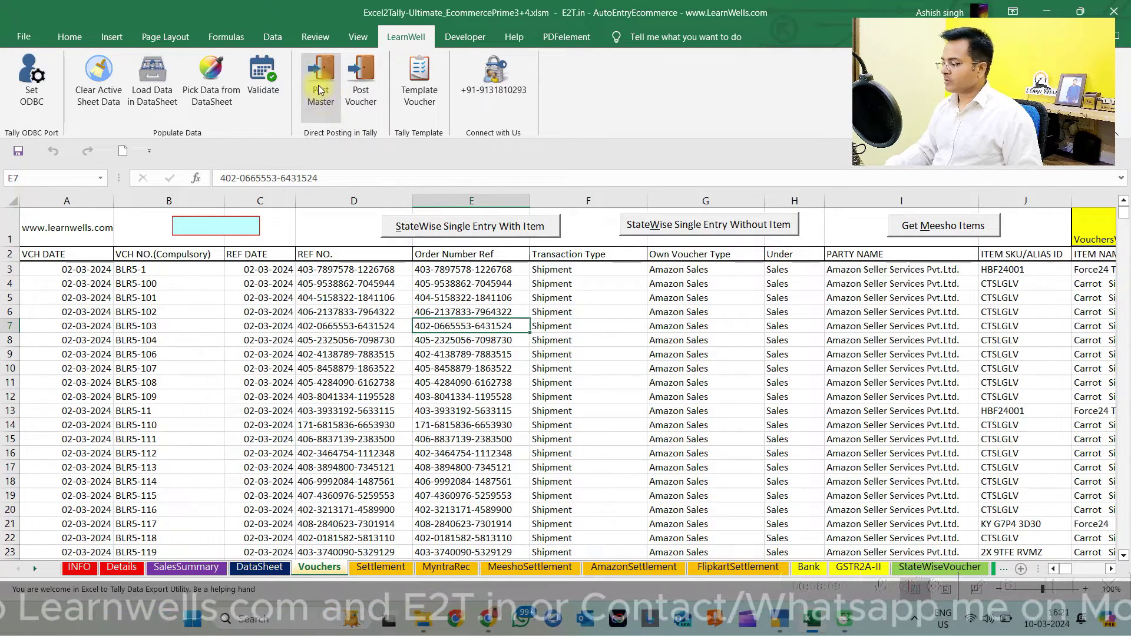
In TallyPrime's Select Company list, choose Create Company for a new company
click(783, 632)
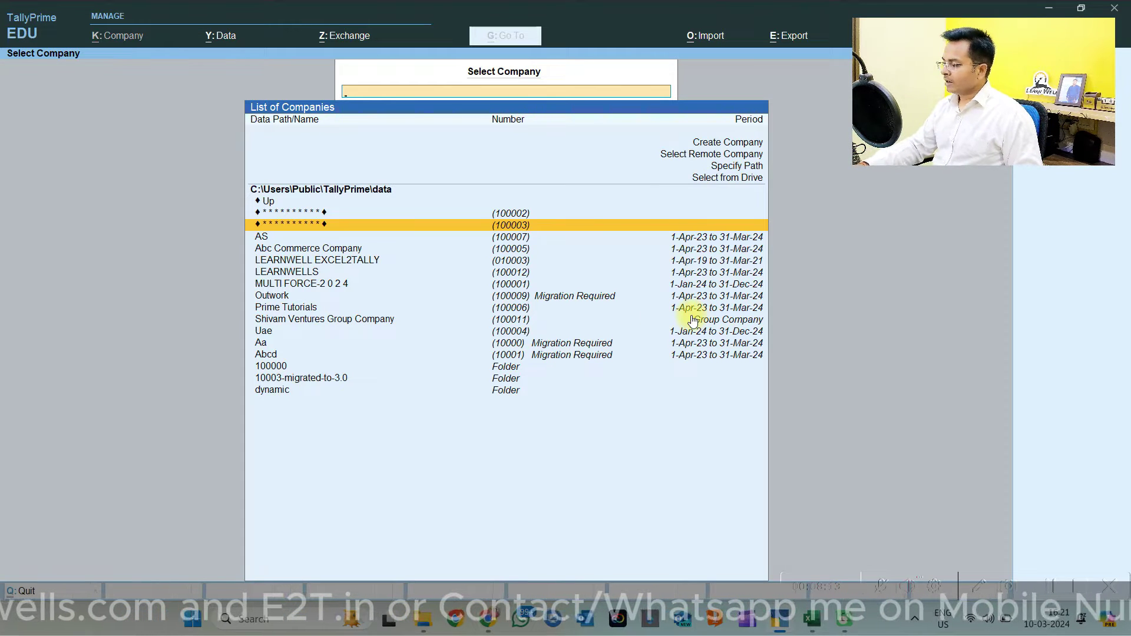
key(Up)
key(Up)
key(Up)
key(Up)
key(Up)
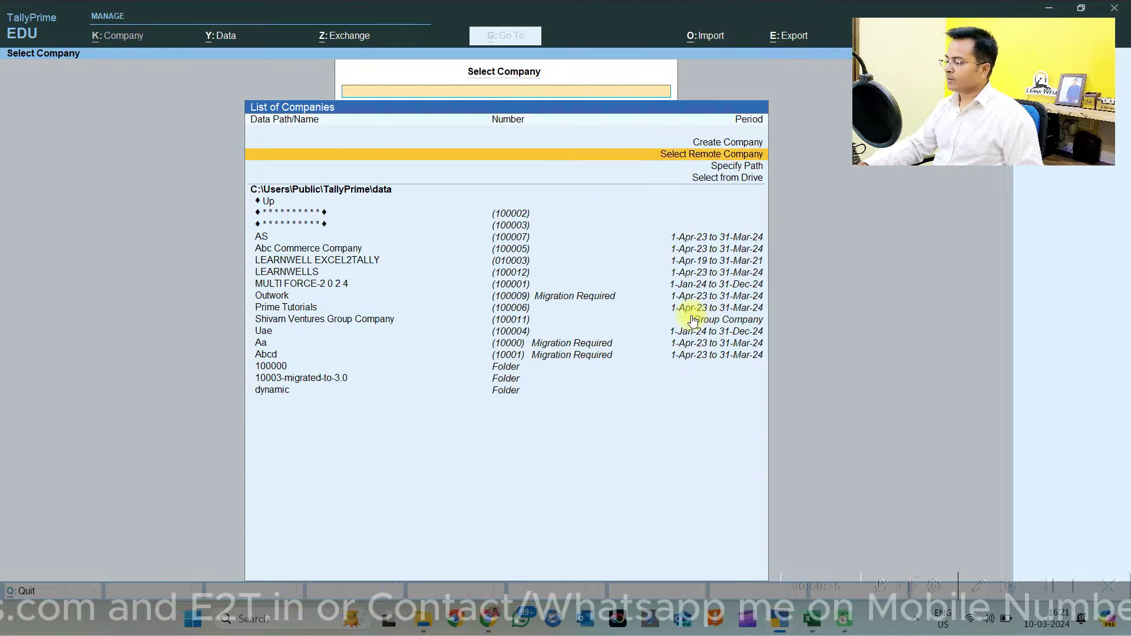
key(Up)
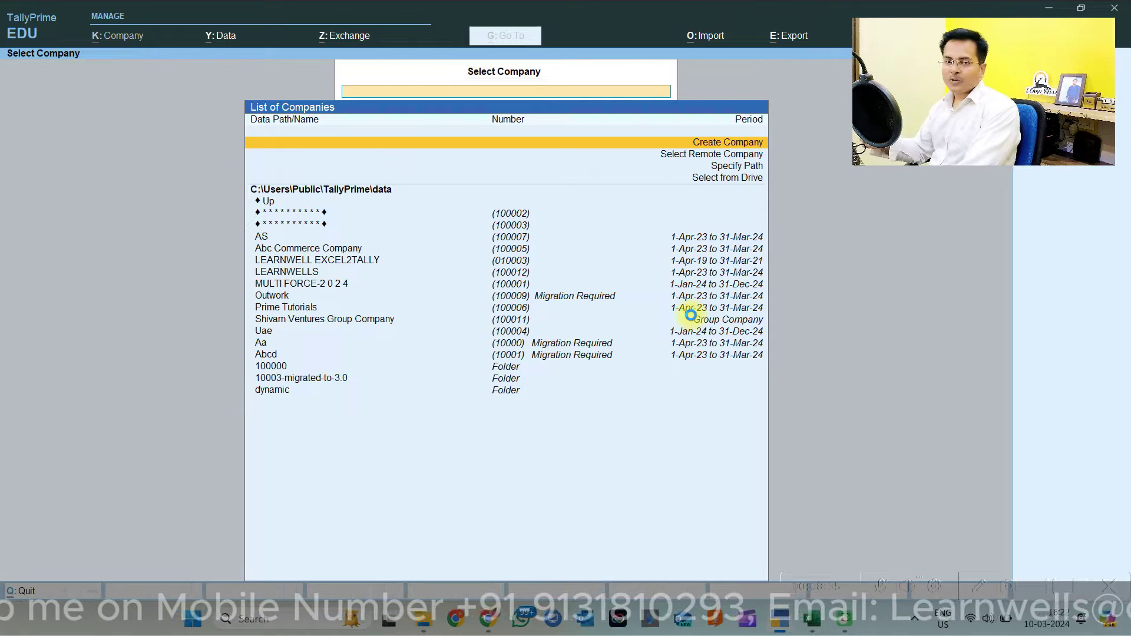
key(Return)
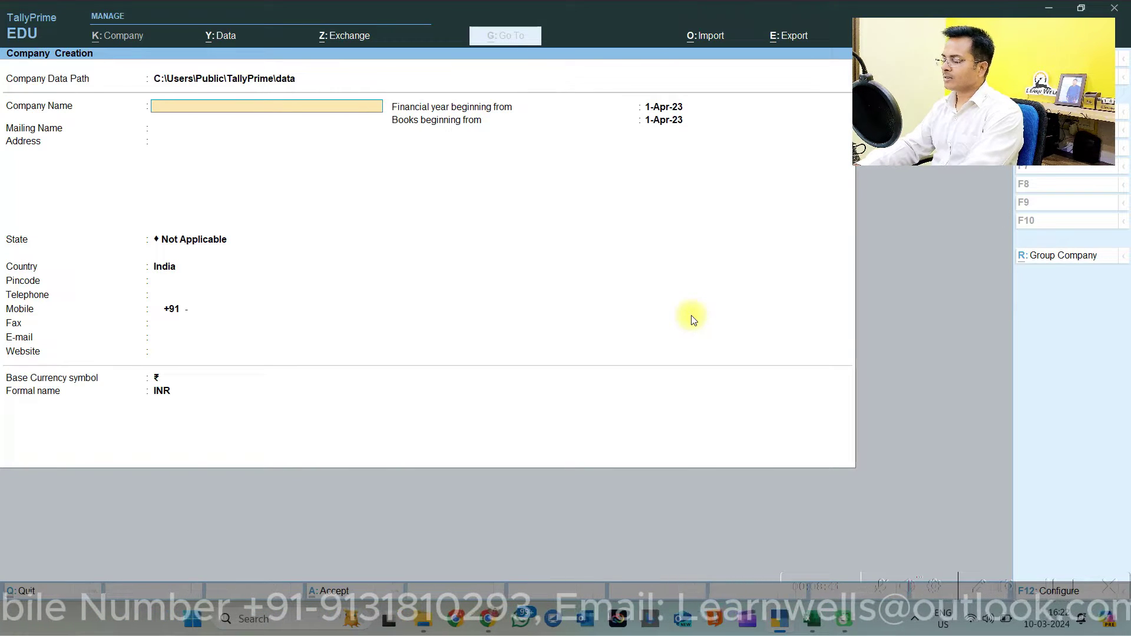
Create company 'Abc Demo Co' with state Delhi, GST enabled and the Delhi registration
text(Abc Demo Co)
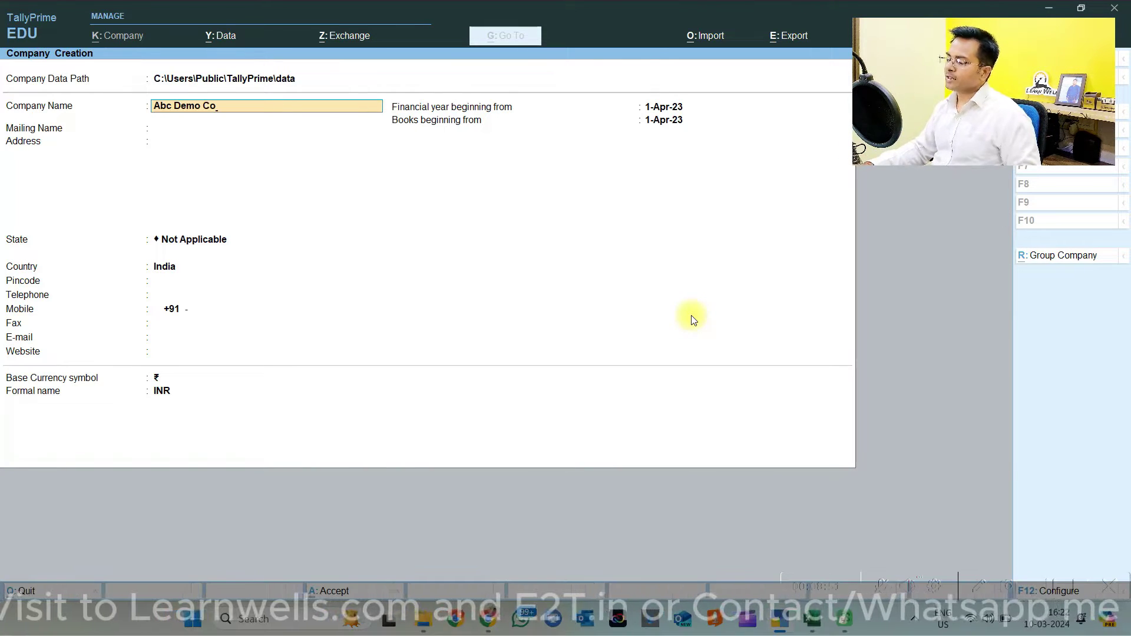
key(Return)
key(Return)
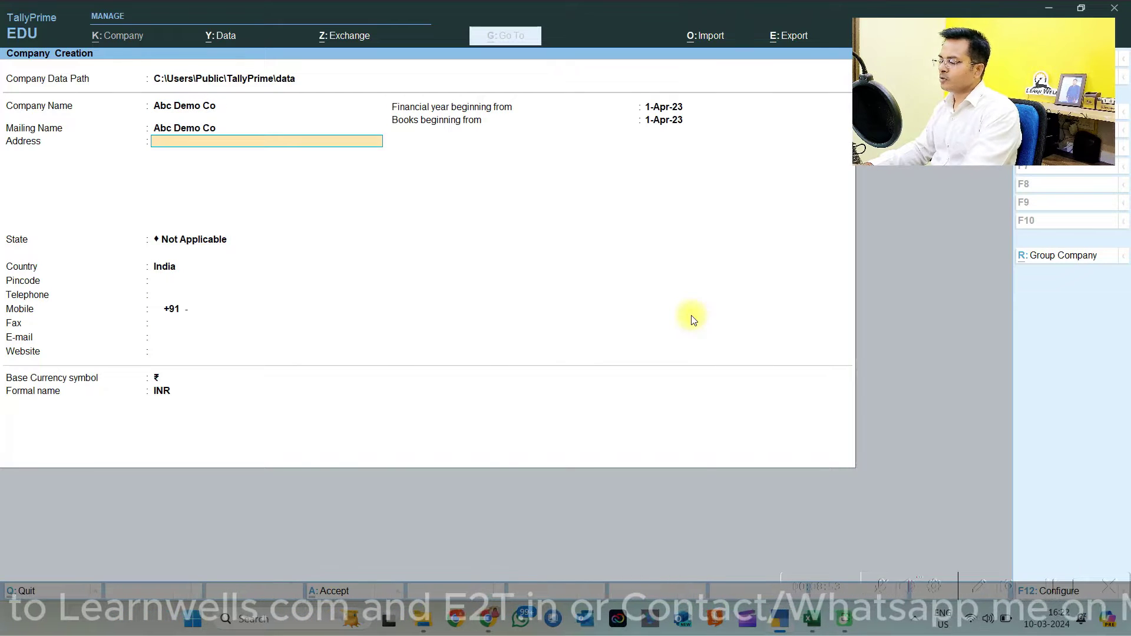
key(Return)
text(del)
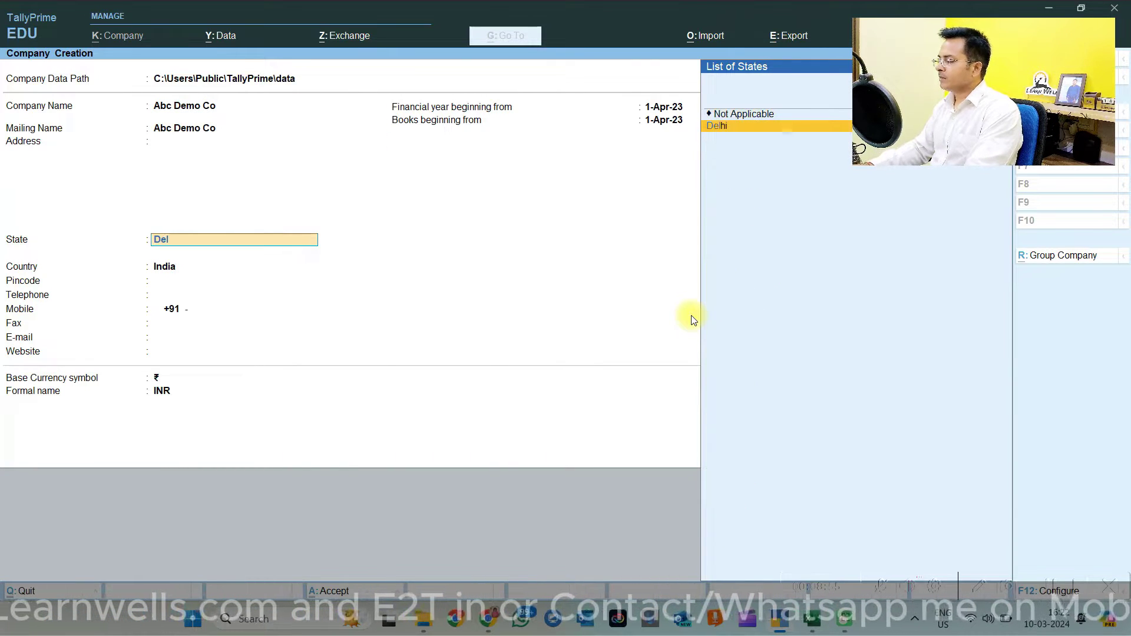
key(Return)
key(Return)
key(Return)
key(Return)
key(Return)
key(Return)
key(Return)
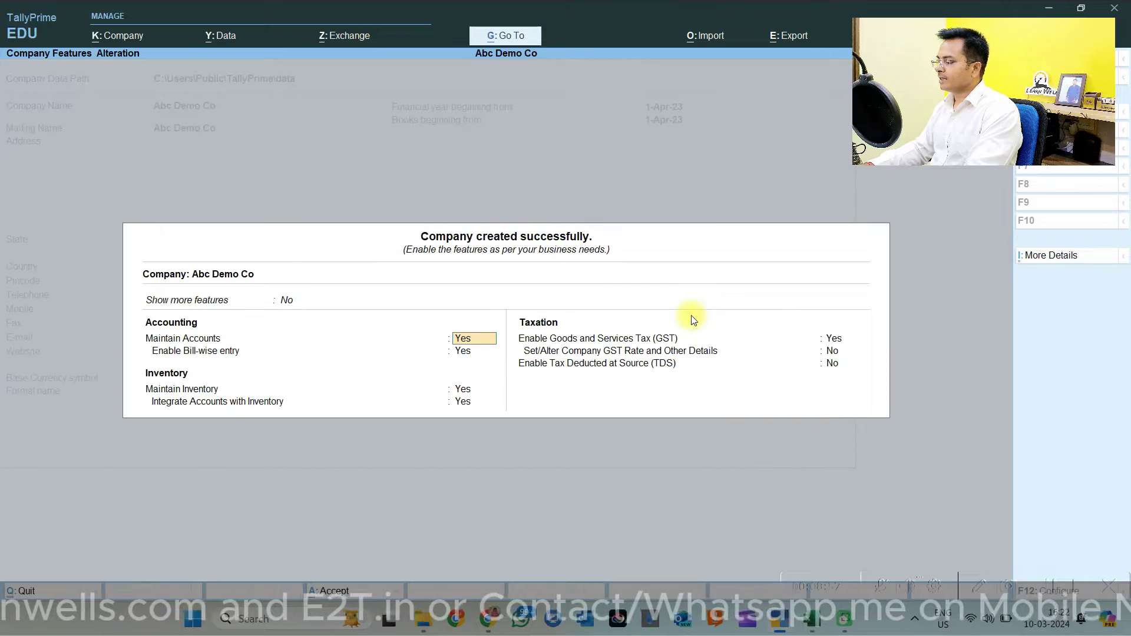
key(Return)
key(ctrl+a)
key(Return)
key(Return)
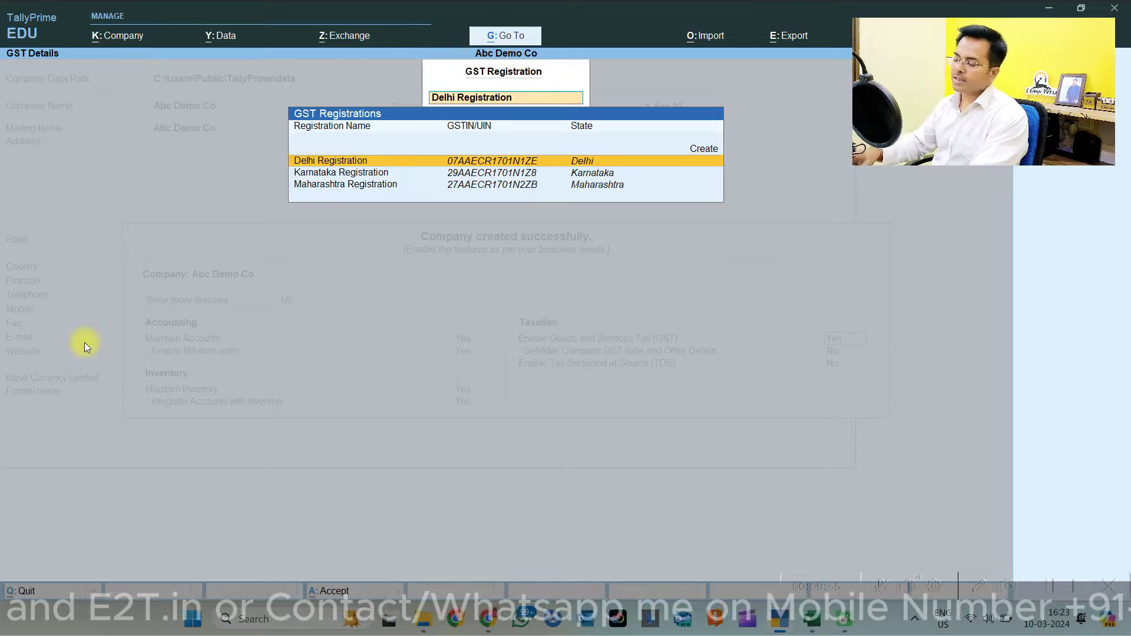
key(alt+Tab)
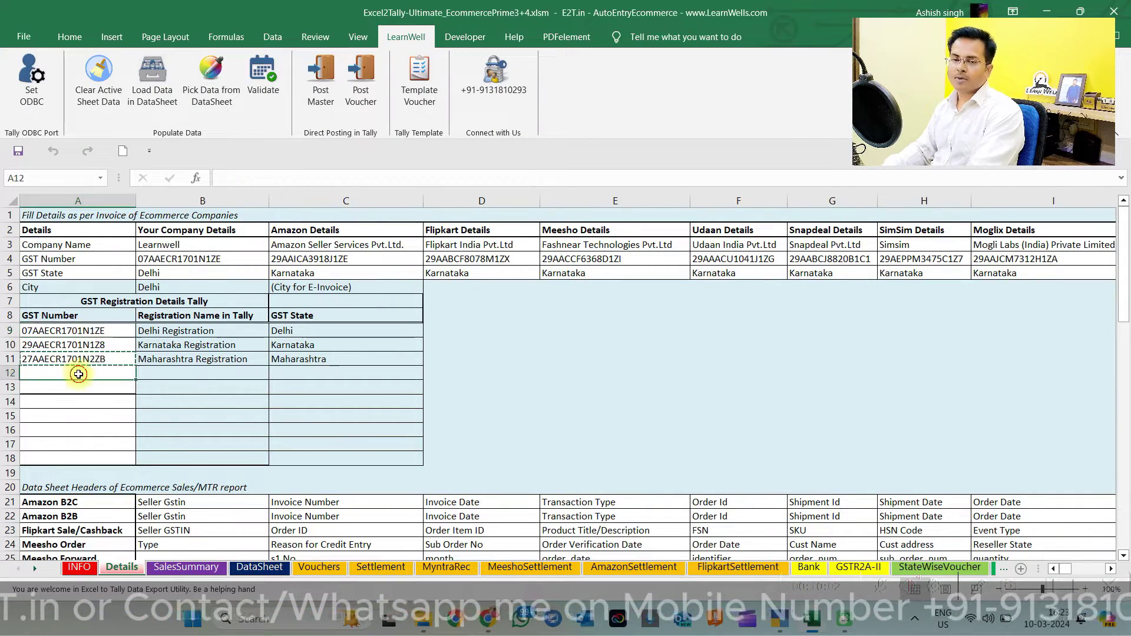
From the Vouchers sheet, run LearnWell Post Master into Tally, declining to save the XML file
mouse_move(76, 373)
mouse_down()
mouse_move(76, 420)
mouse_move(190, 439)
mouse_up()
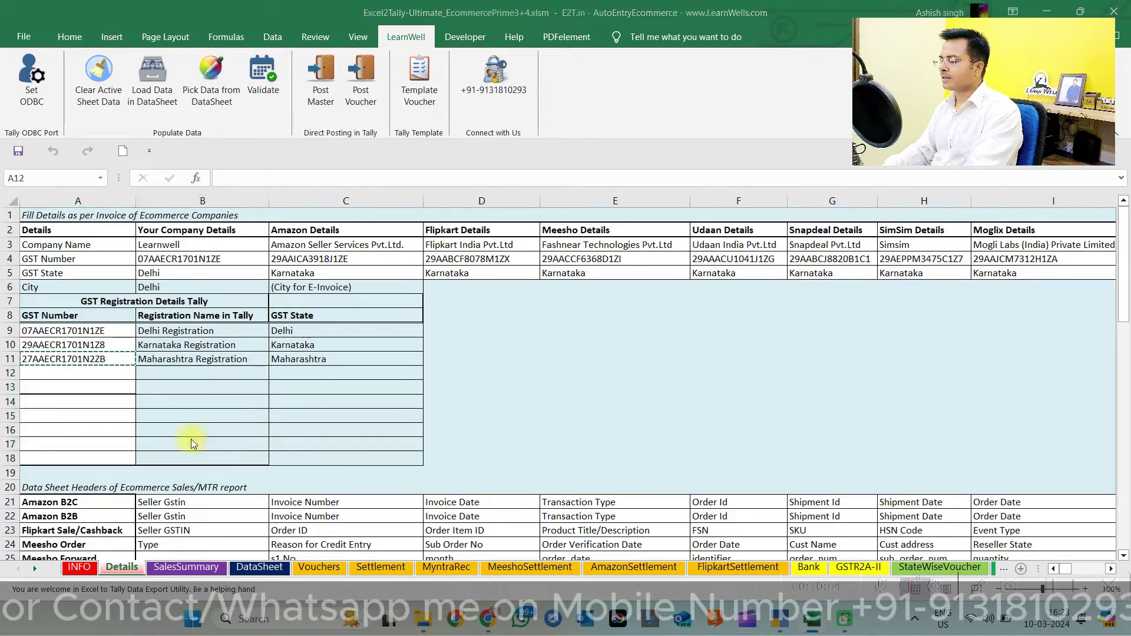
key(ctrl+Page_Down)
key(ctrl+Page_Down)
key(ctrl+Page_Down)
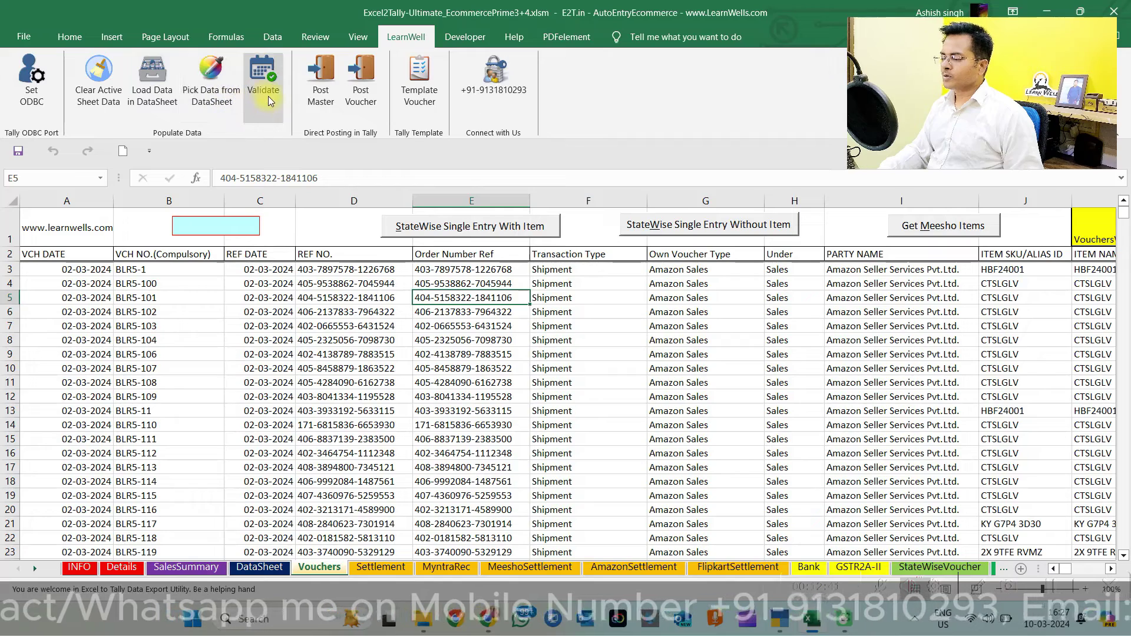
click(330, 98)
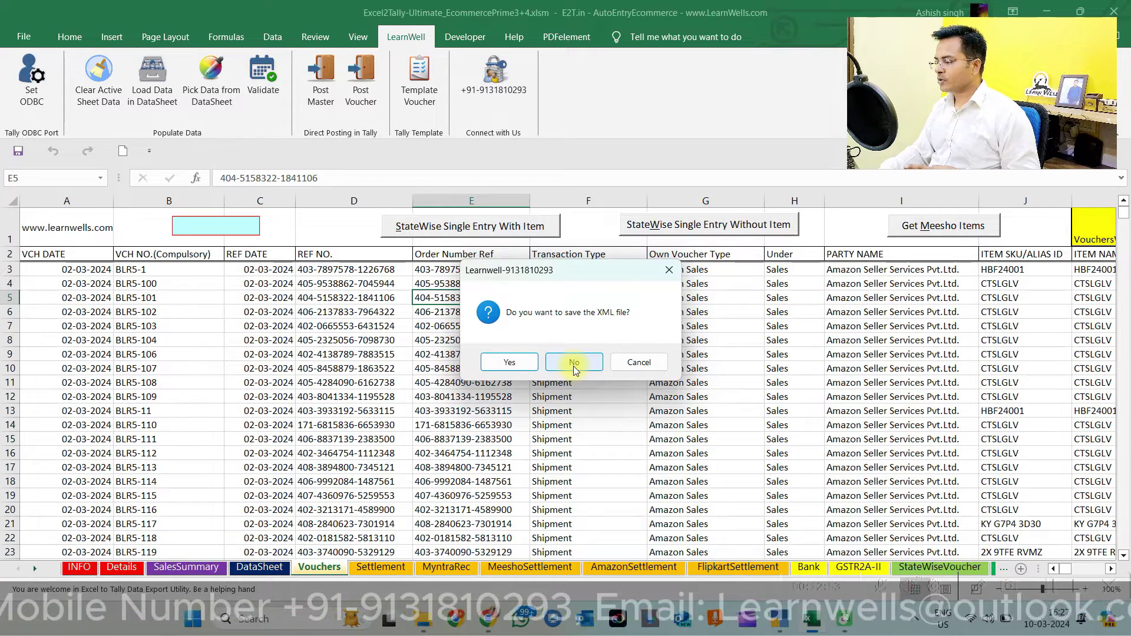
click(570, 364)
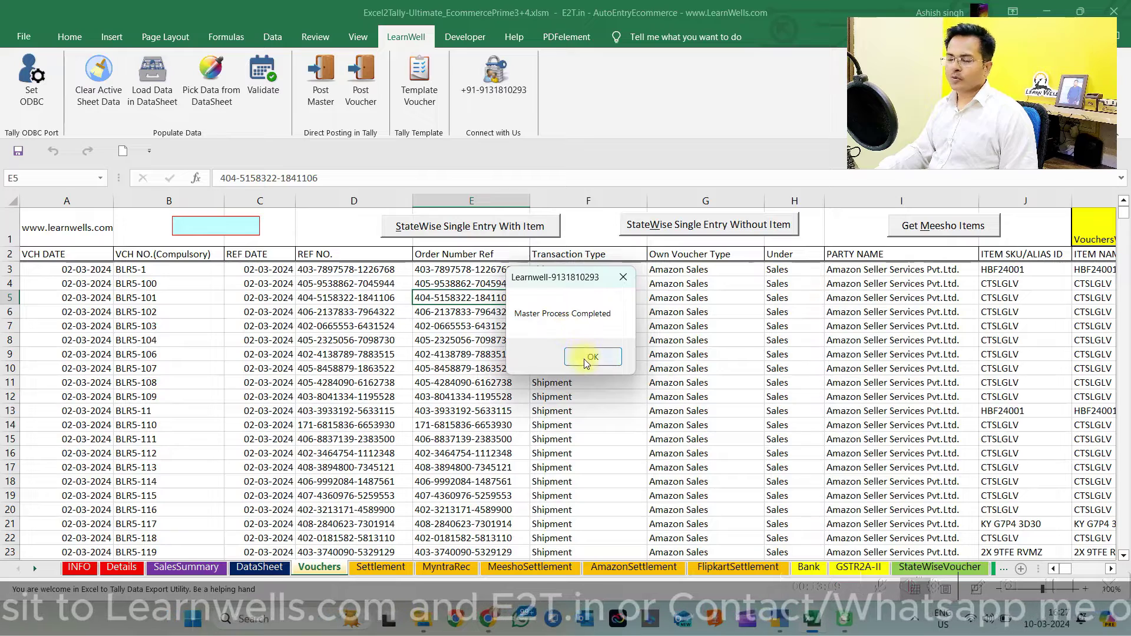
click(592, 357)
Review the imported ledger and stock item lists, opening 01 GF0E ULAZ (HSN 901910, 12% GST) unchanged
click(783, 629)
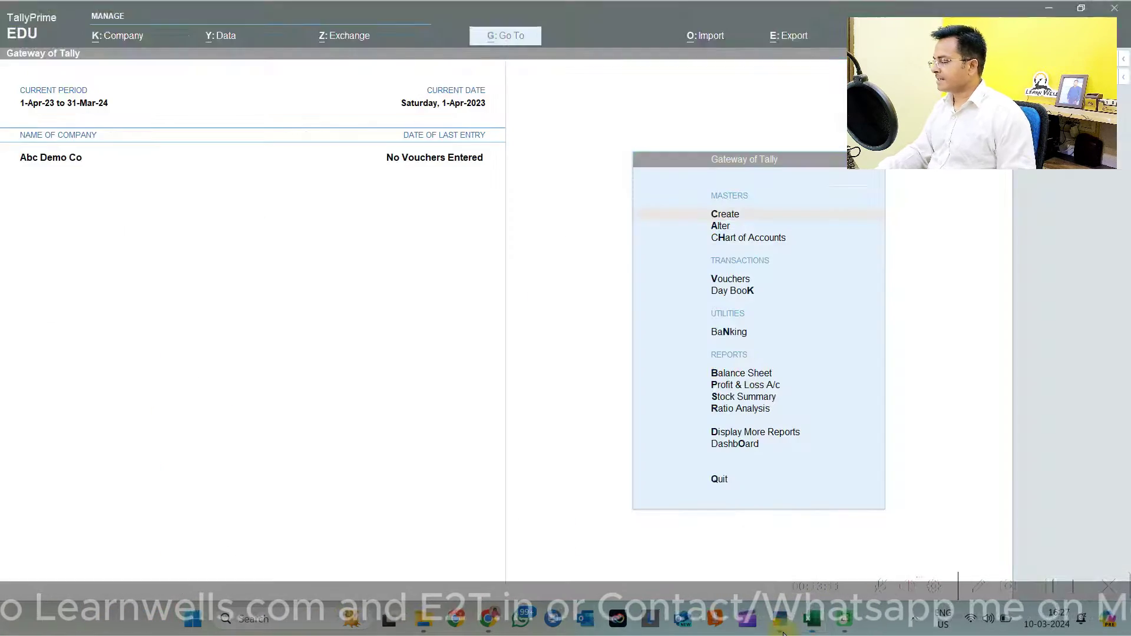
key(Down)
key(Return)
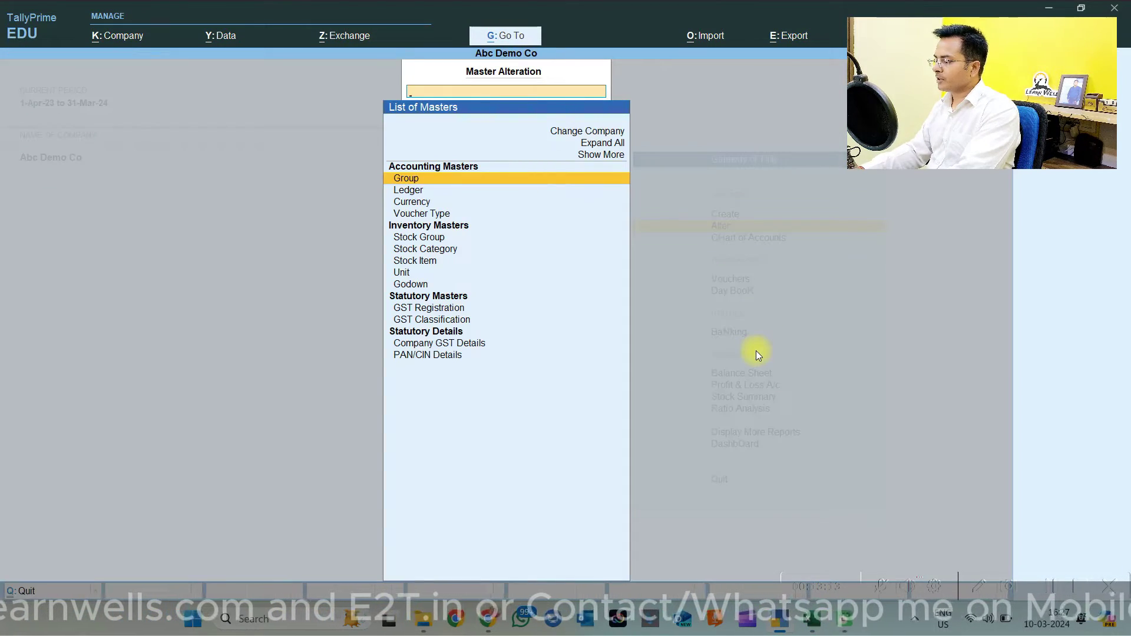
key(Down)
key(Return)
key(Escape)
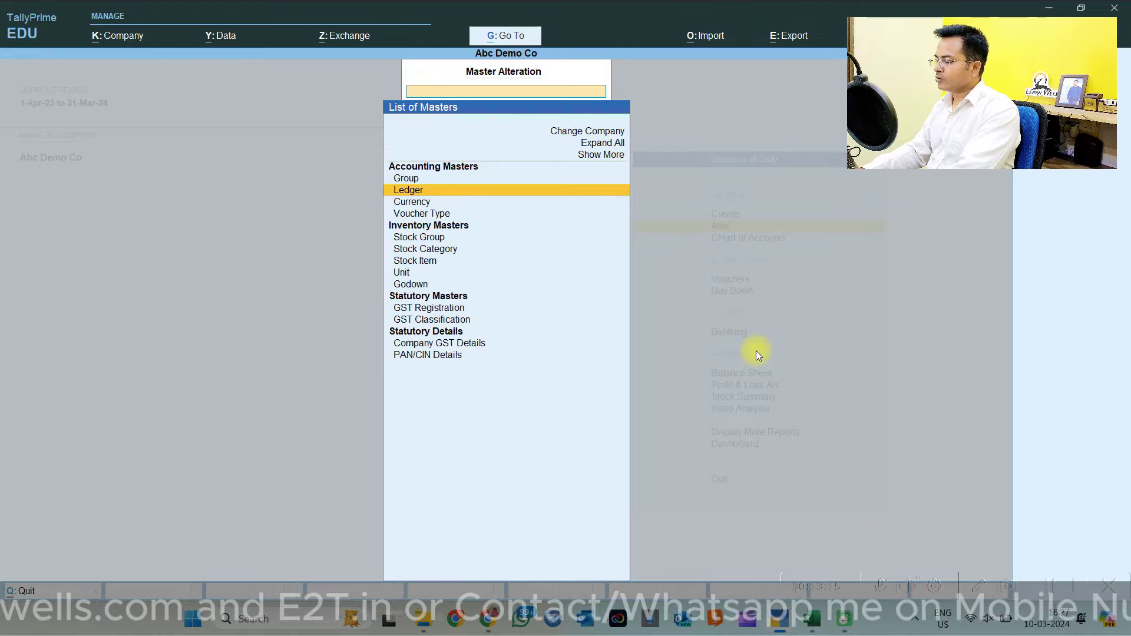
key(Down)
key(Down)
key(Down)
key(Down)
key(Down)
key(Return)
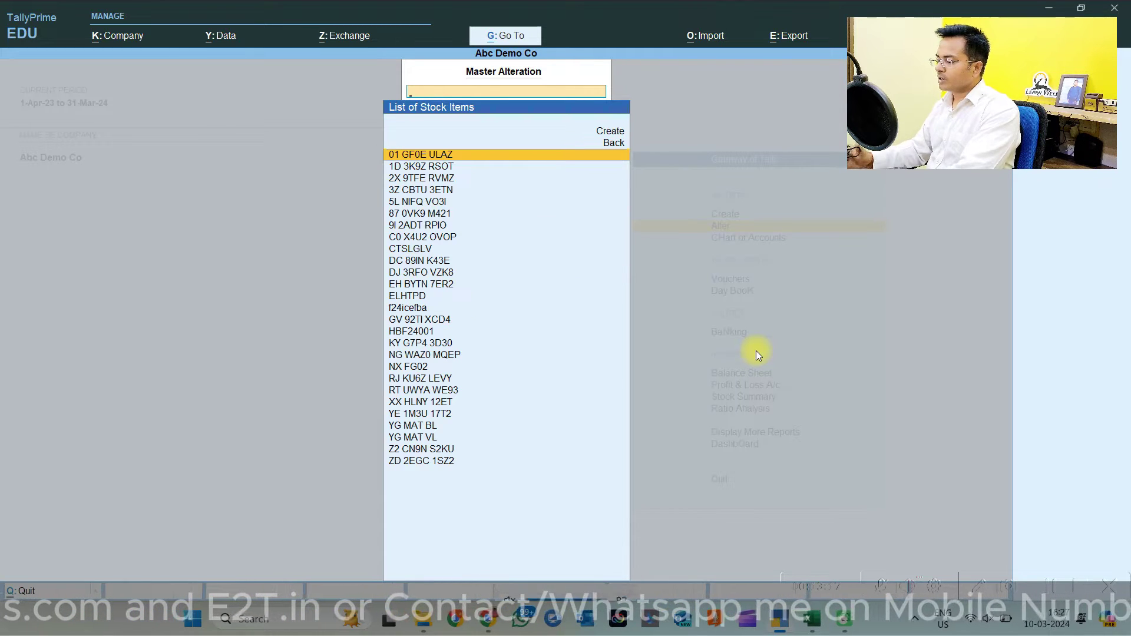
key(Return)
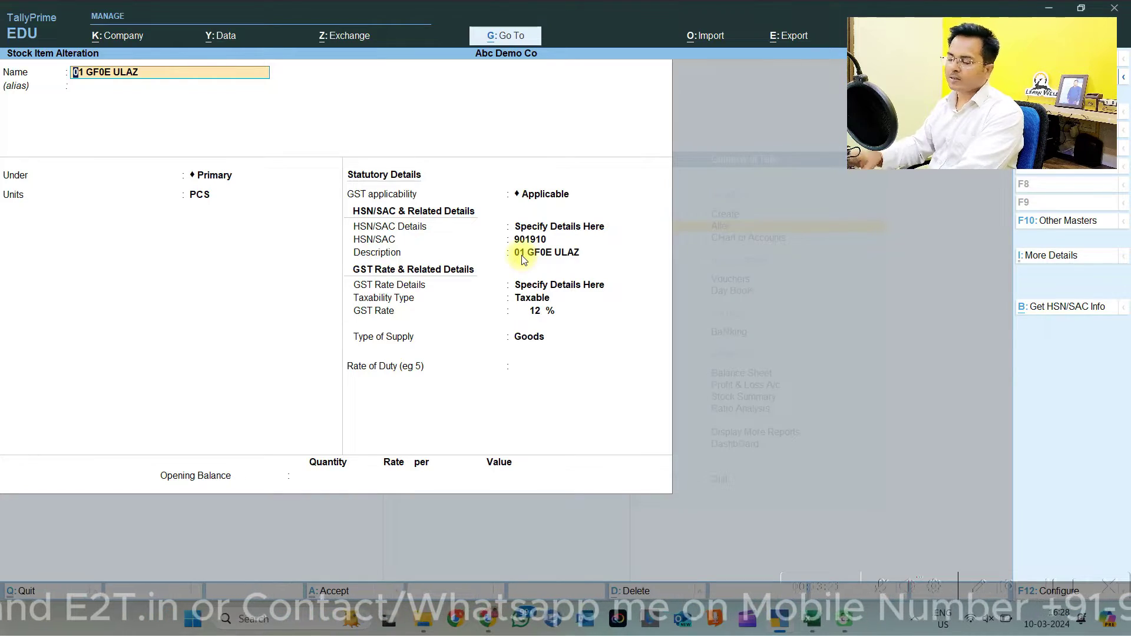
key(Escape)
Run LearnWell Post Voucher to send the Amazon vouchers to Tally, declining the XML copy
key(y)
key(alt+Tab)
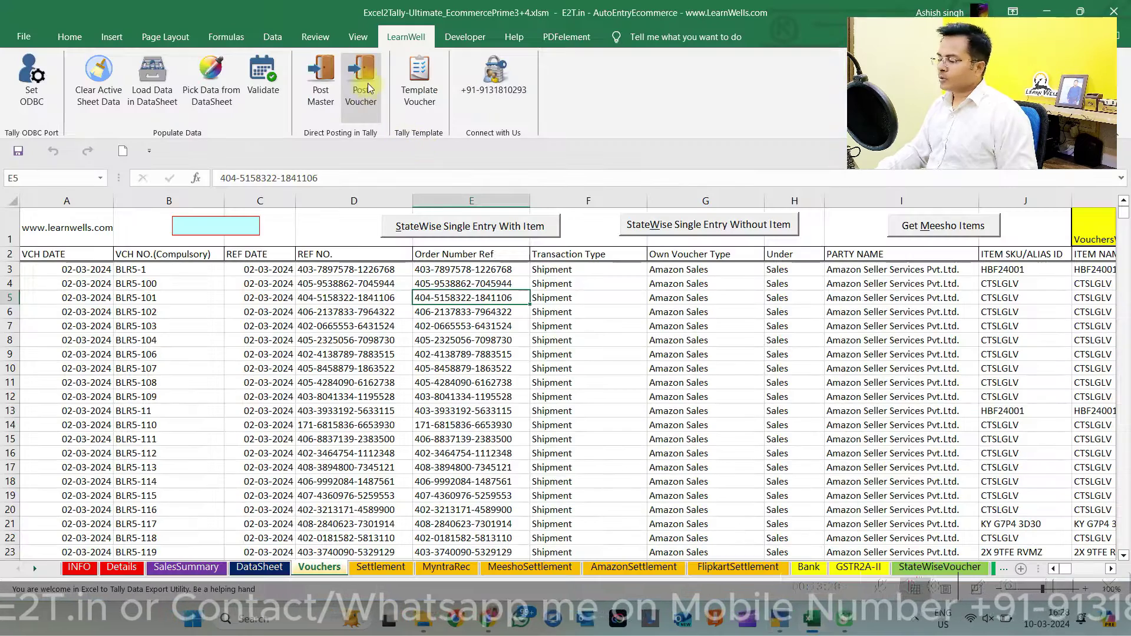
click(370, 88)
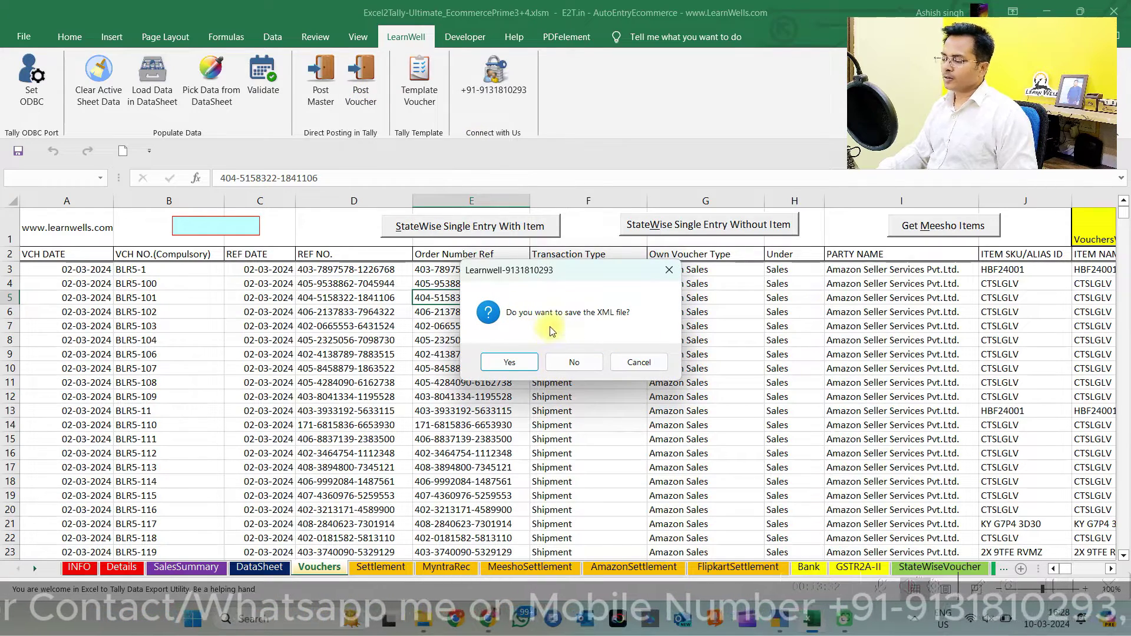
click(582, 369)
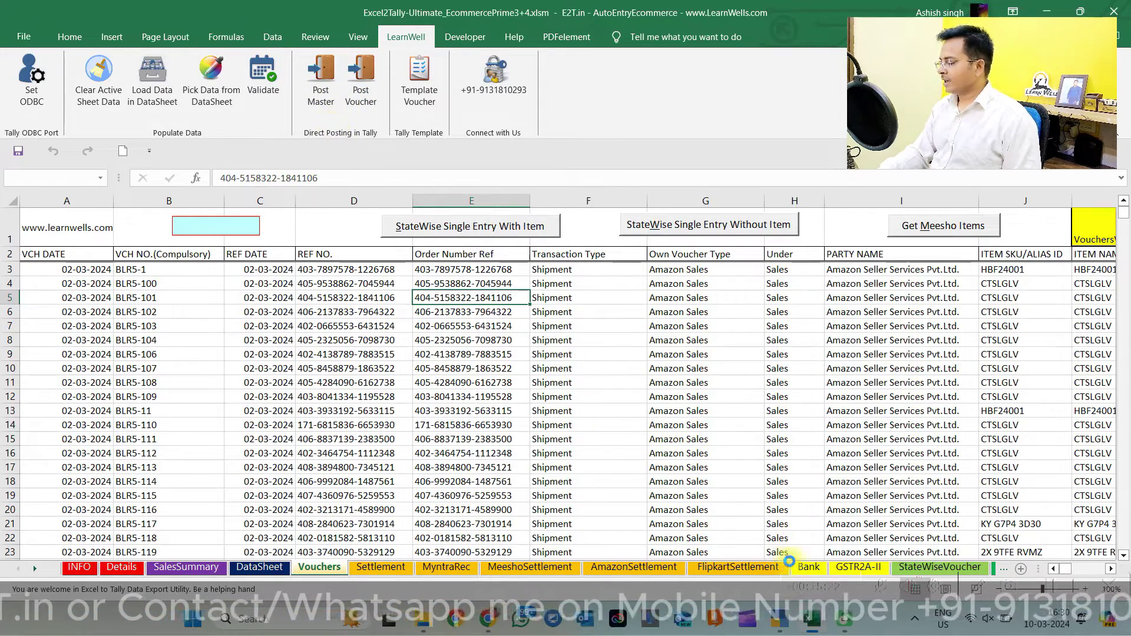
click(777, 628)
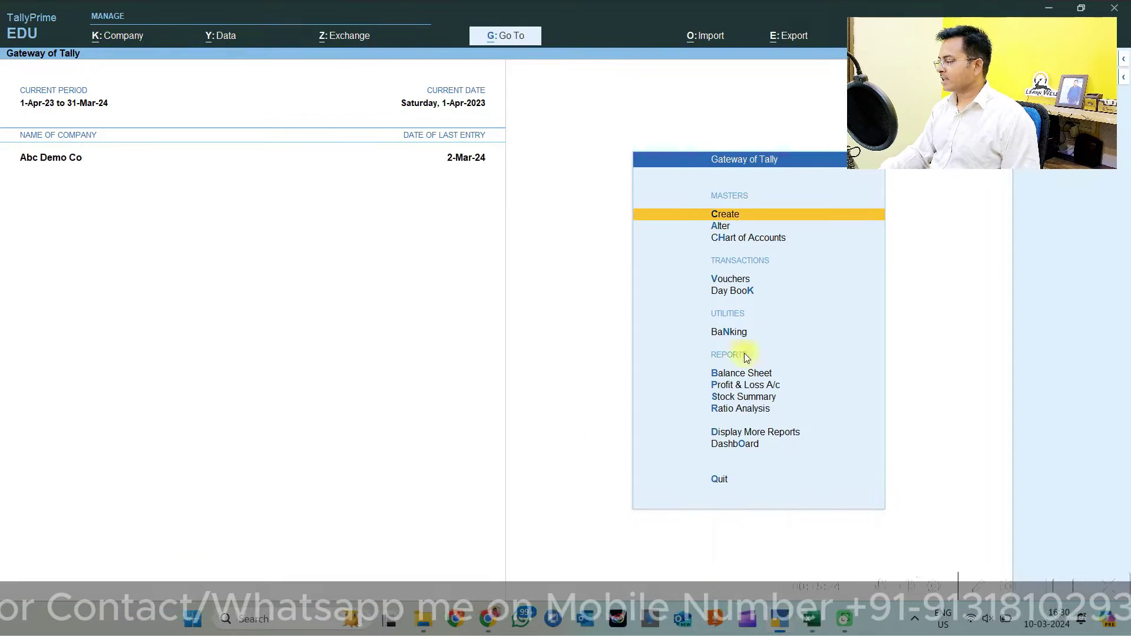
Open voucher statistics and drill into the 872 Amazon Sales vouchers' monthly register
key(d)
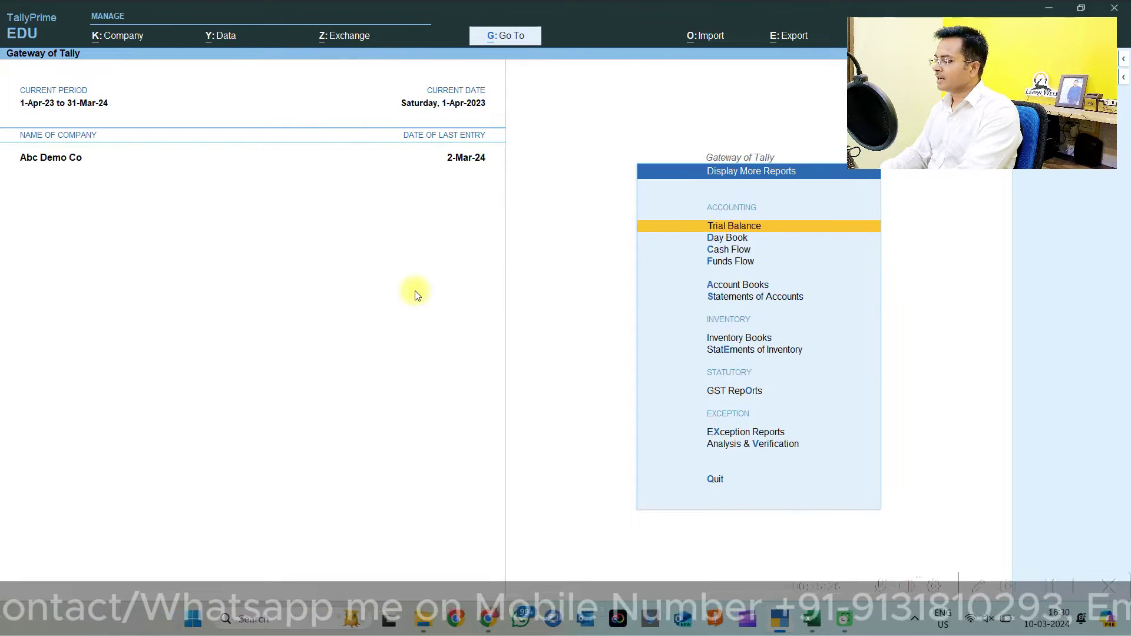
key(s)
key(s)
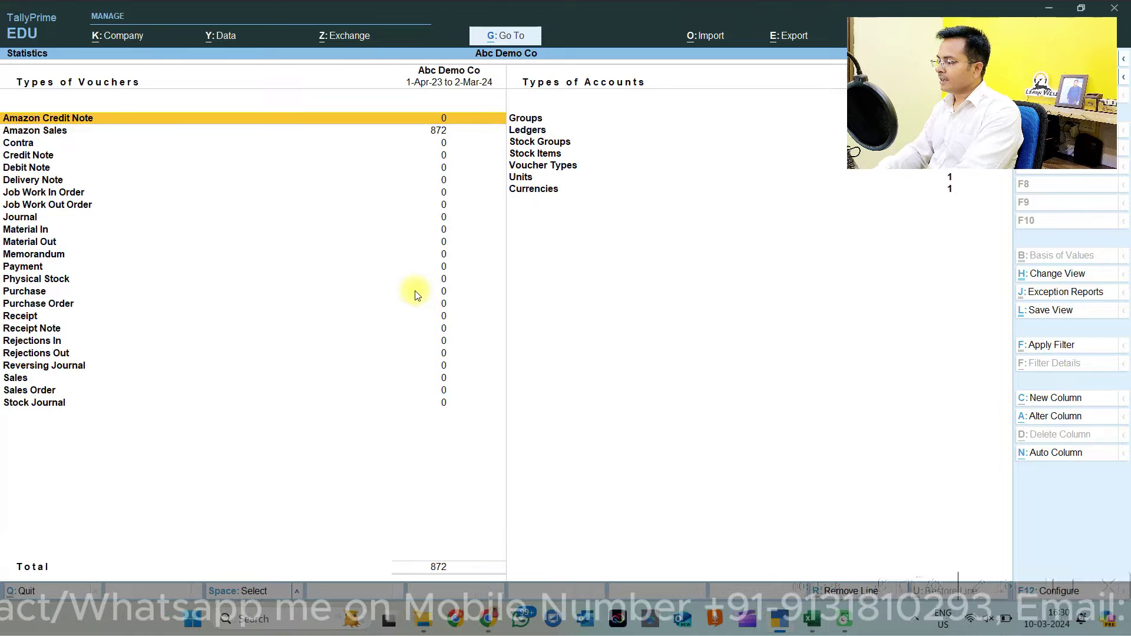
click(436, 132)
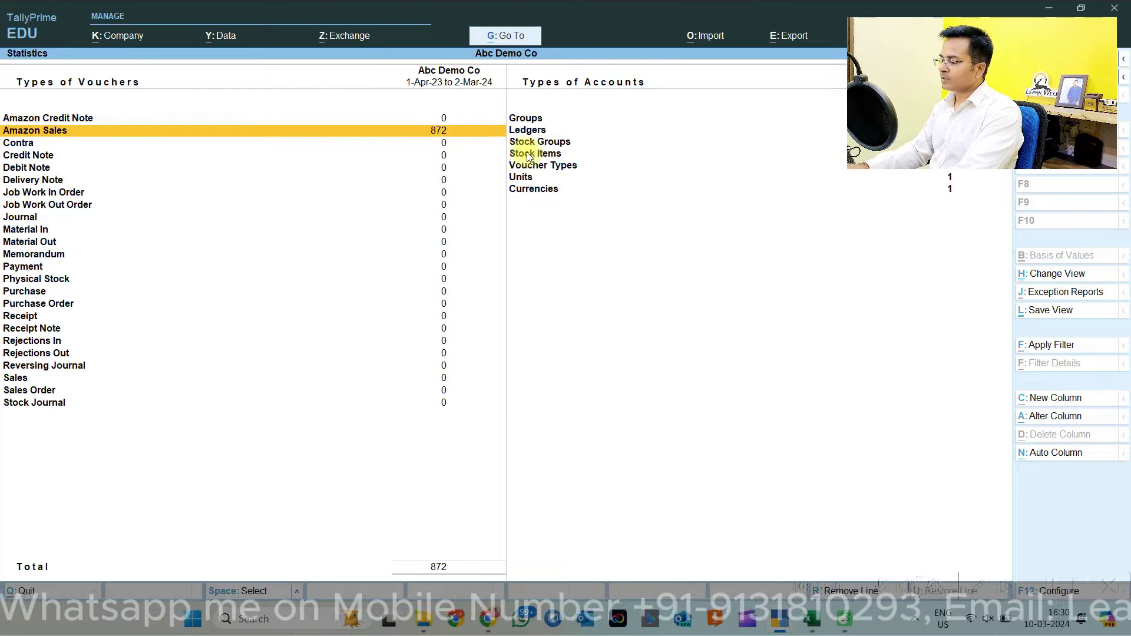
key(Return)
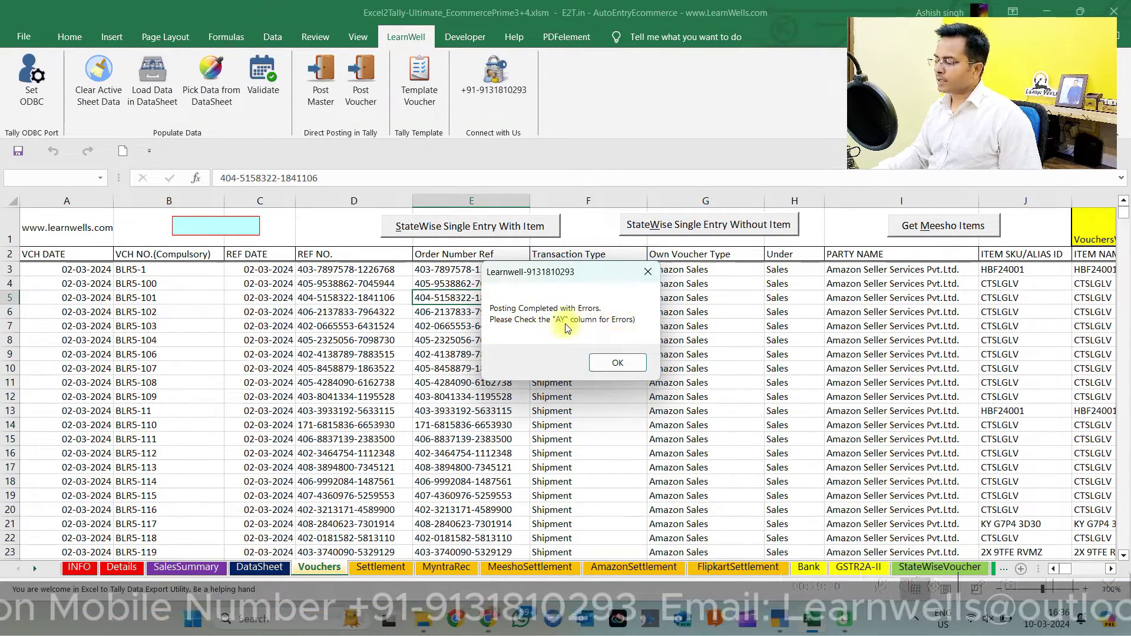
Filter the ERROR REPORT column to show only rows flagged 'No Entries in Voucher!'
click(620, 362)
click(610, 252)
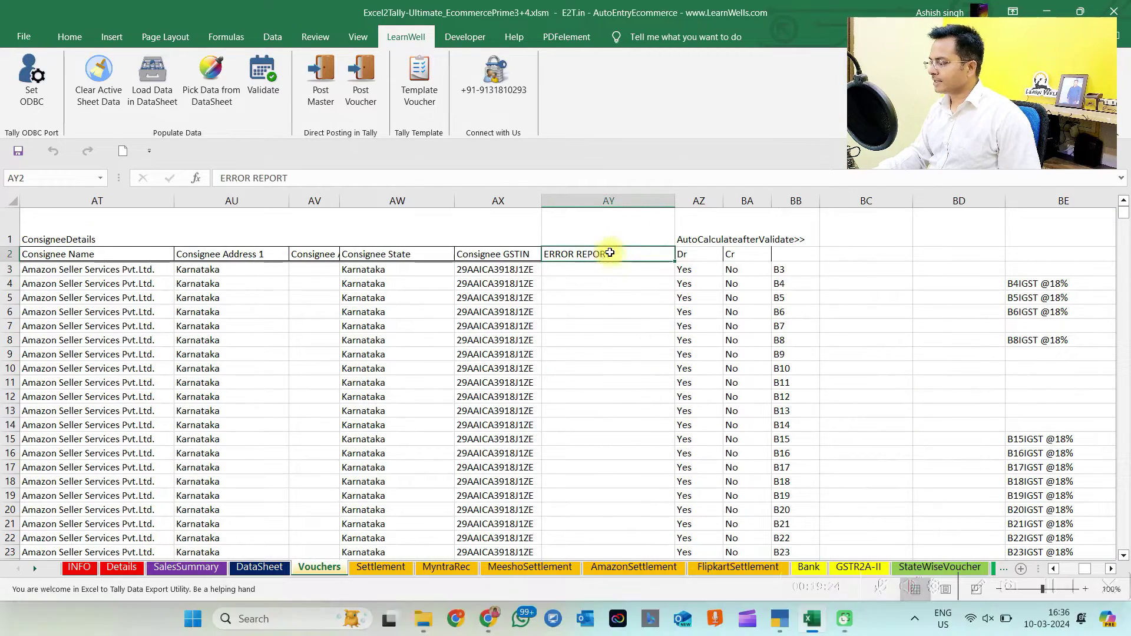
click(273, 38)
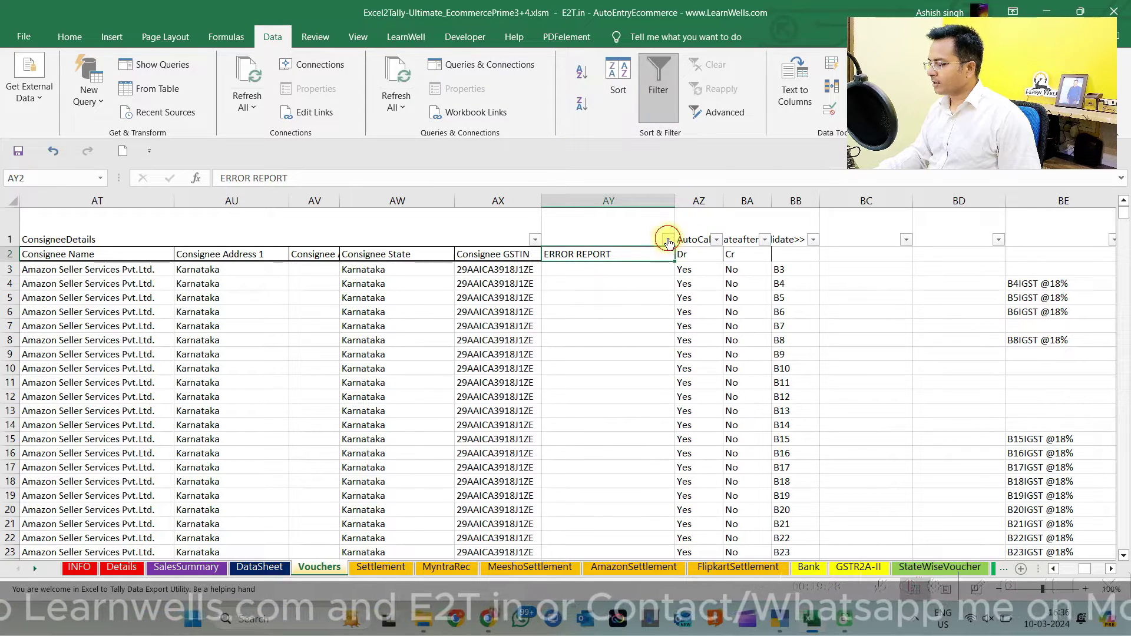
click(667, 240)
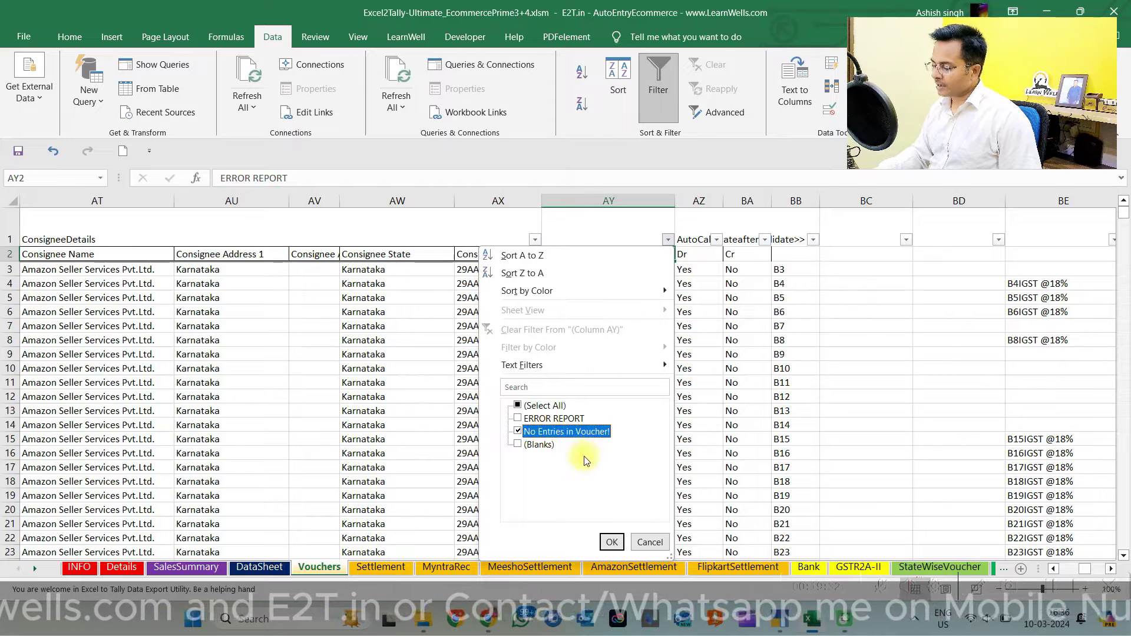
click(611, 542)
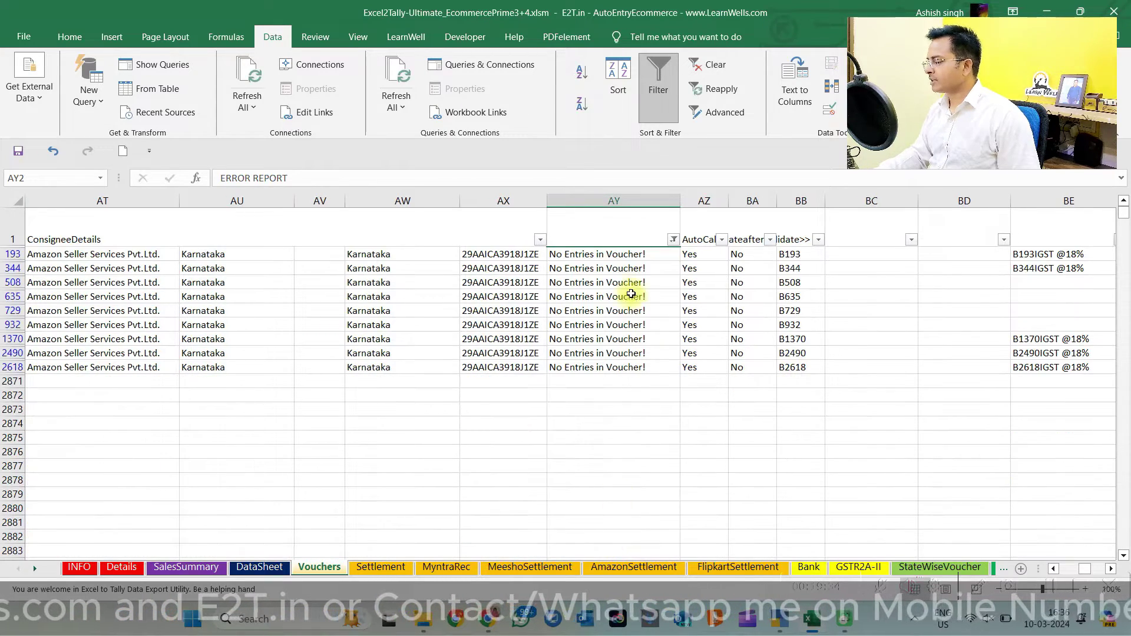
Inspect the flagged rows' item codes, column R values and buyer details
key(Left)
key(Left)
key(Left)
key(Left)
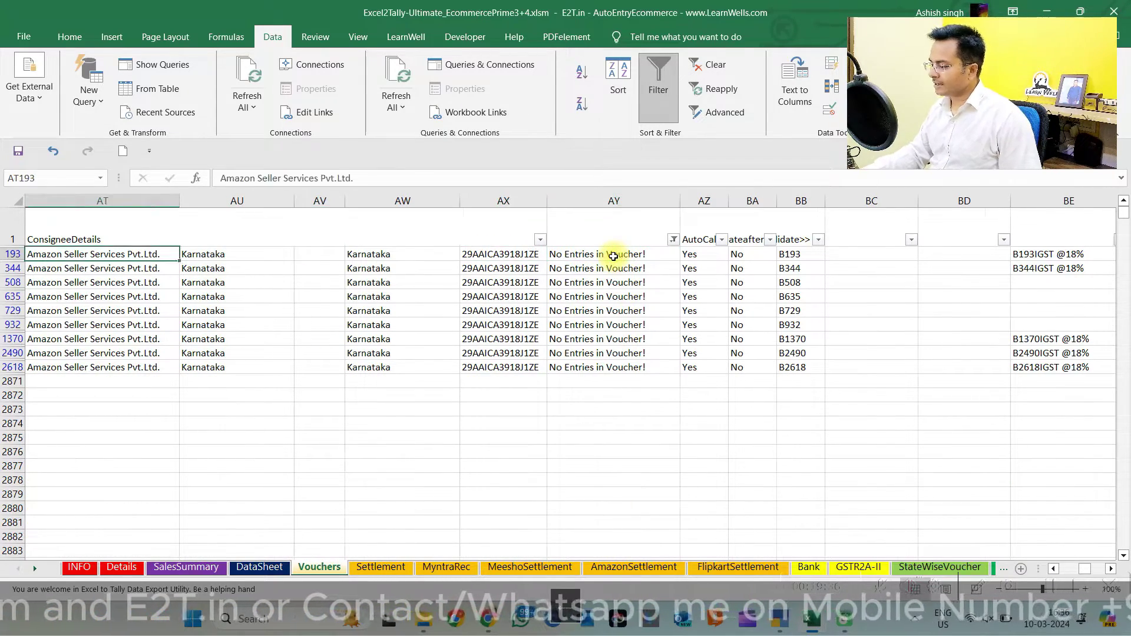
key(Left)
key(Left)
key(Left)
key(Left)
key(Left)
key(Left)
key(Left)
key(Left)
key(Left)
key(Left)
key(Left)
key(Left)
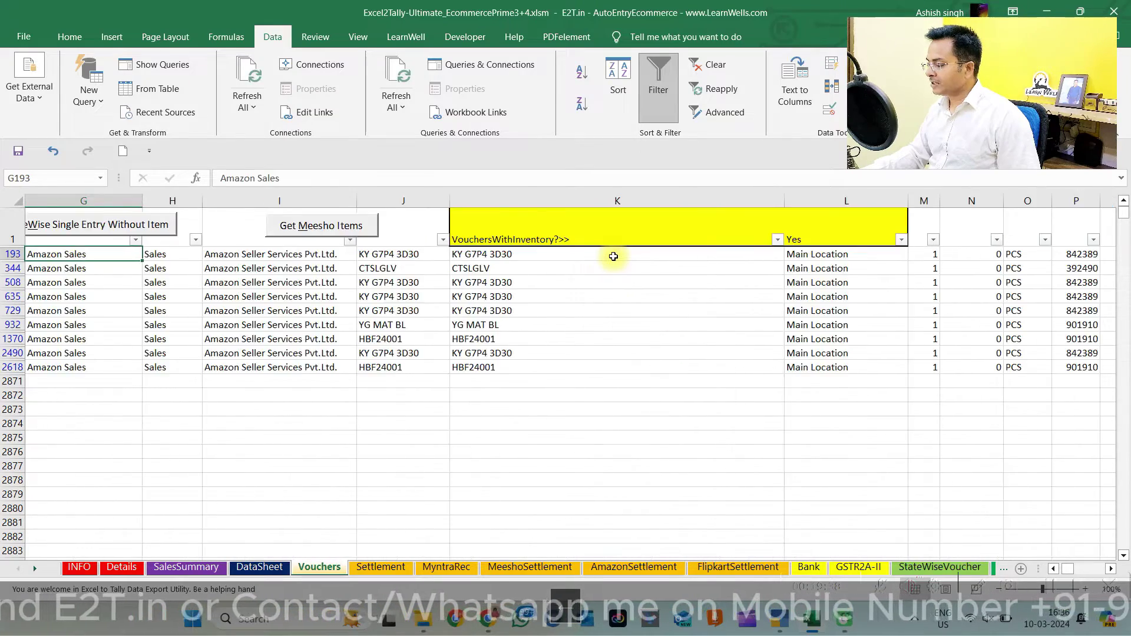
click(474, 303)
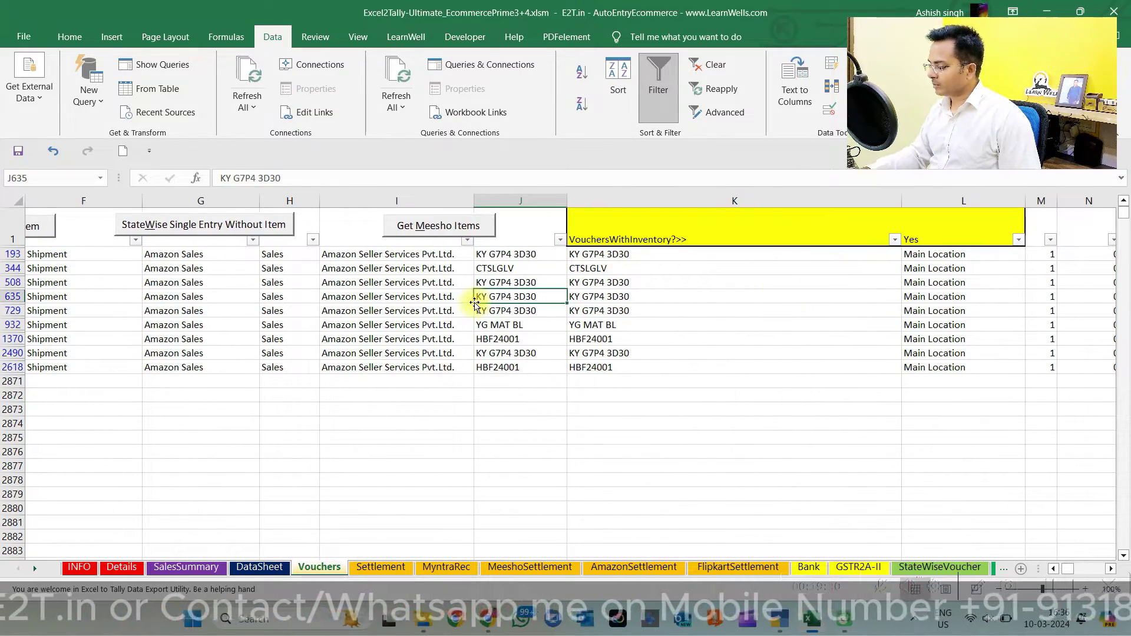
key(Right)
key(Right)
key(Right)
key(Right)
key(Right)
scroll(475, 302, right, 1)
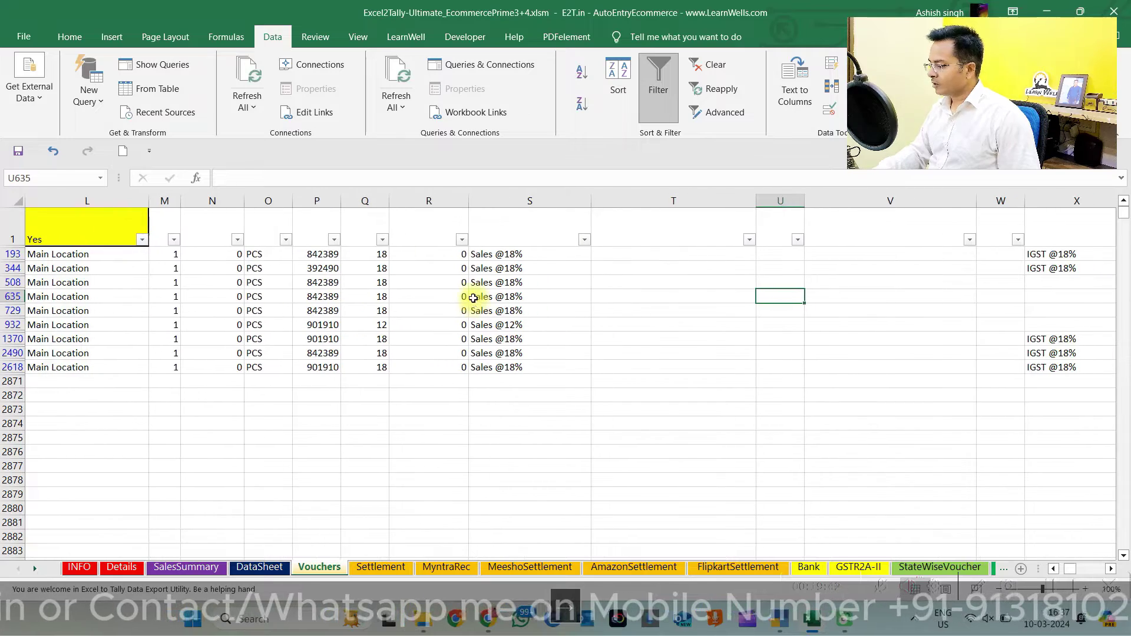
drag(457, 251, 450, 386)
click(648, 284)
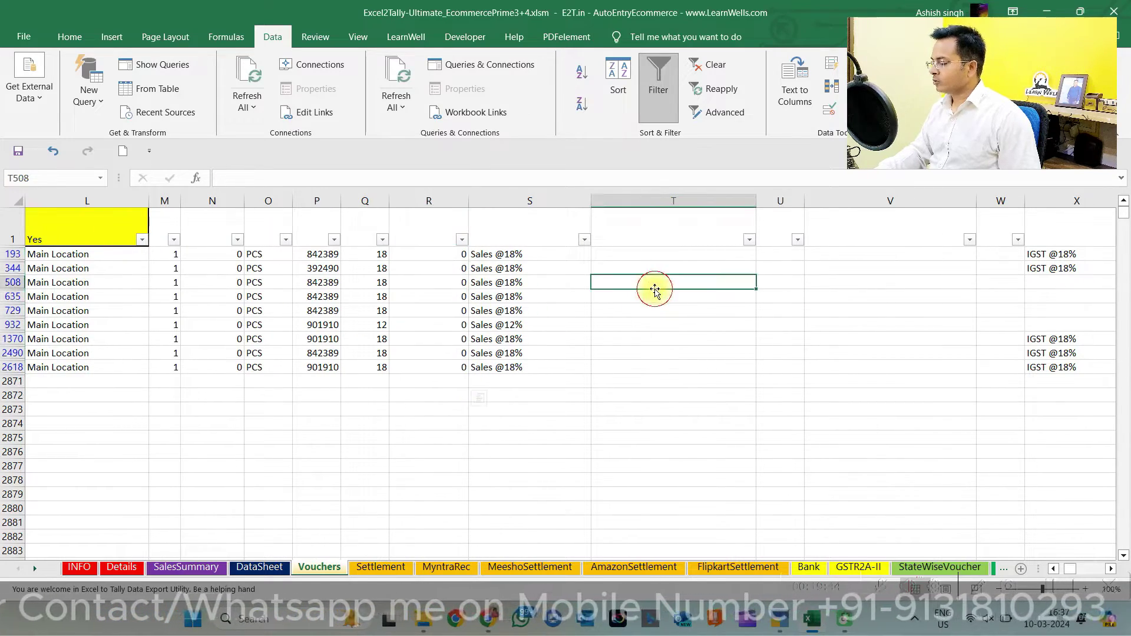
key(Right)
key(Right)
key(Right)
key(Right)
key(Right)
key(Right)
key(Right)
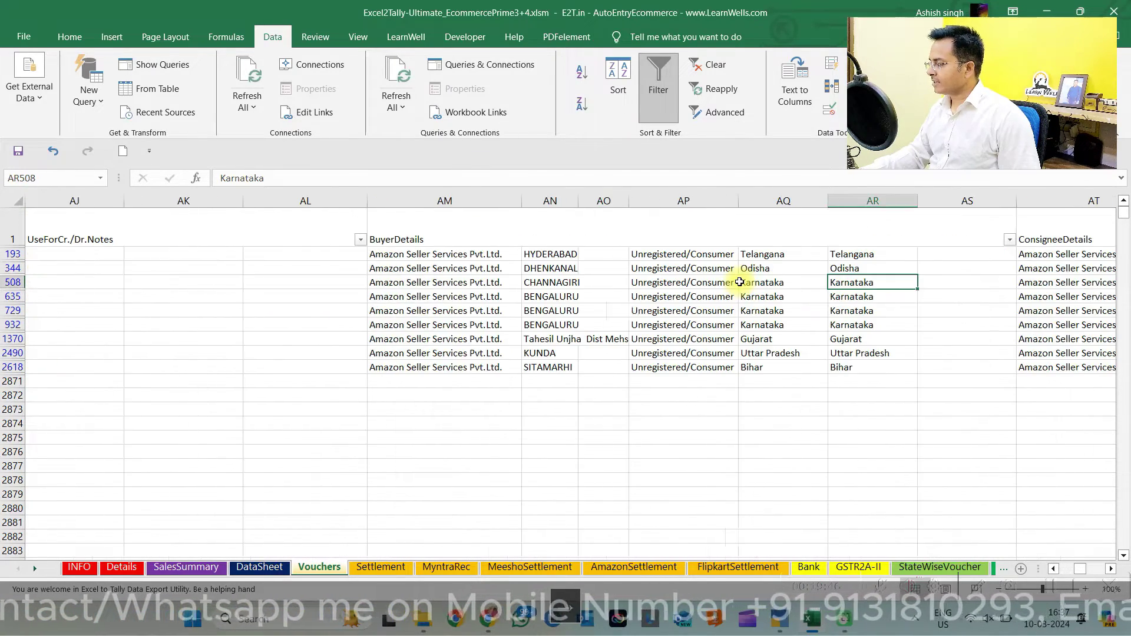
Remove the filter so all voucher rows show again
click(673, 100)
click(626, 348)
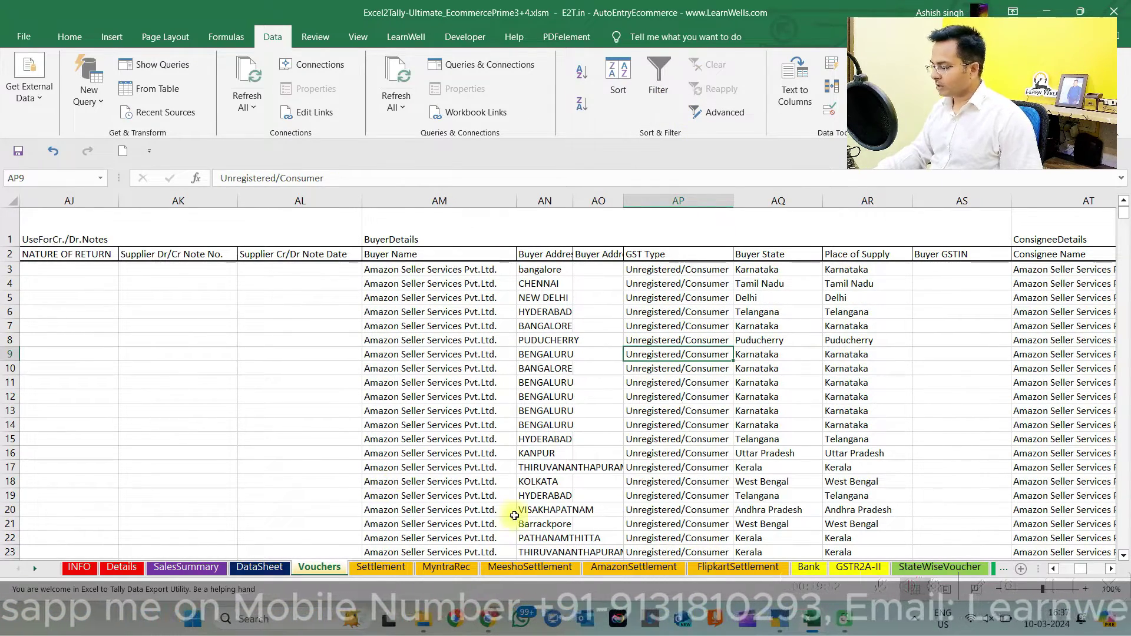
click(776, 620)
Review the statistics counts of 163 Amazon Credit Note and 2,674 Amazon Sales vouchers
click(422, 204)
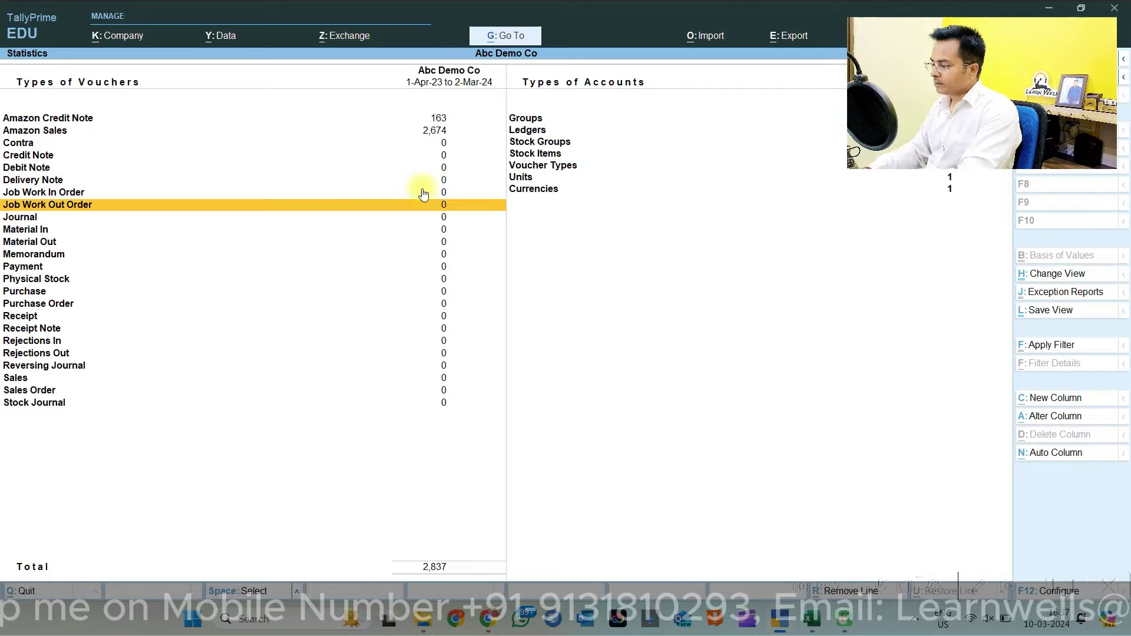
click(427, 121)
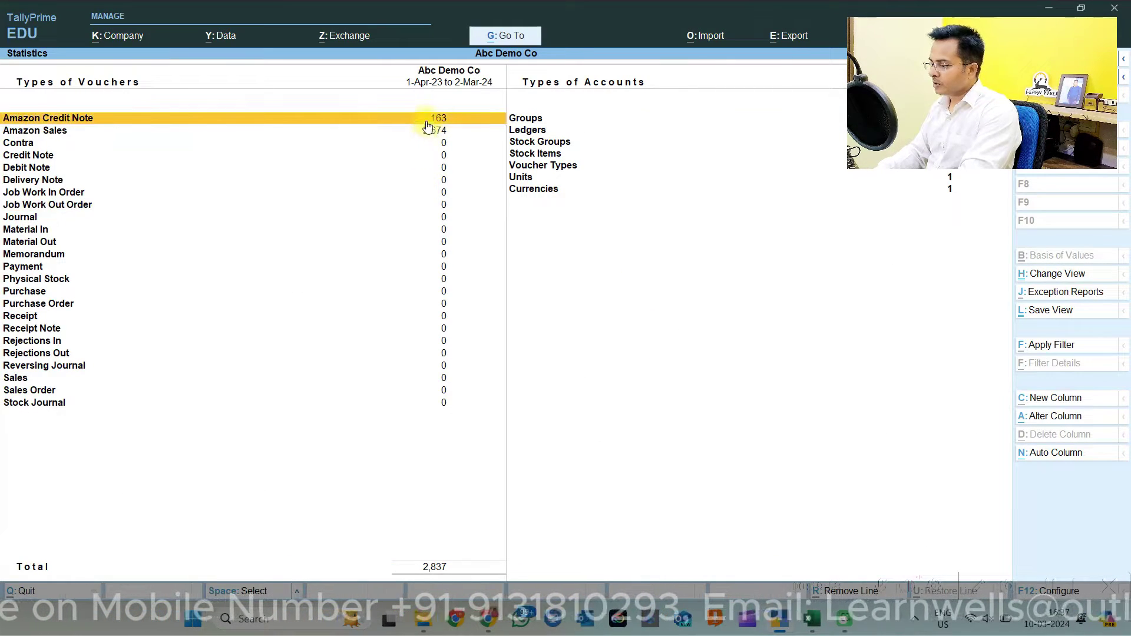
click(433, 136)
key(Escape)
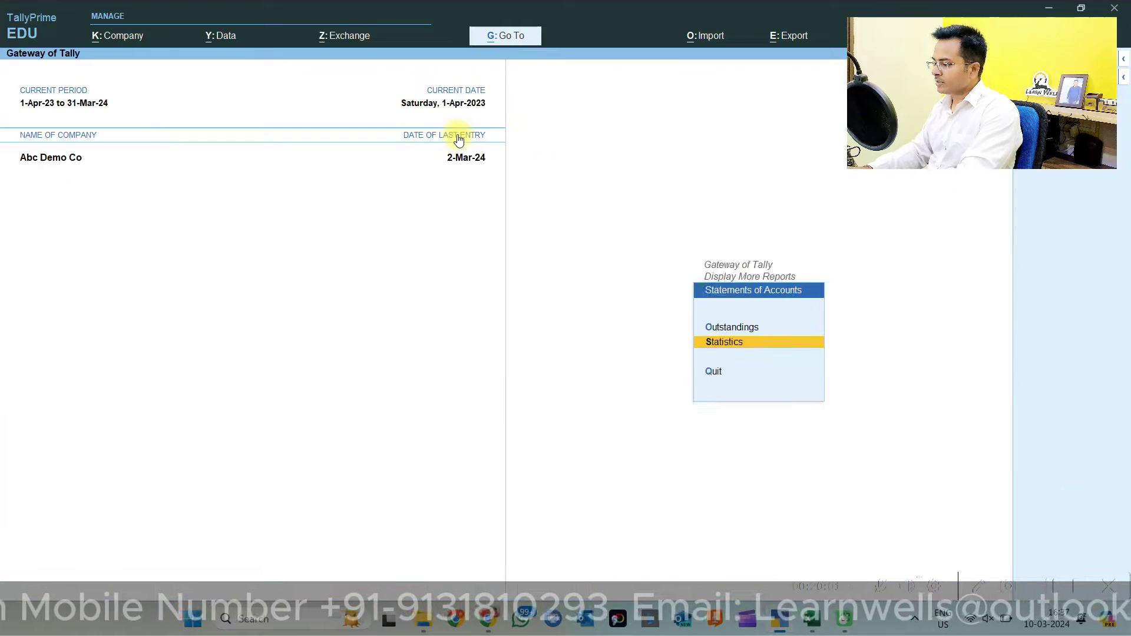
key(Escape)
key(Escape)
Inspect the Amazon Seller Services Pvt.Ltd. ledger, voucher BLR5-1's party details and bill-wise outstandings
text(dolA)
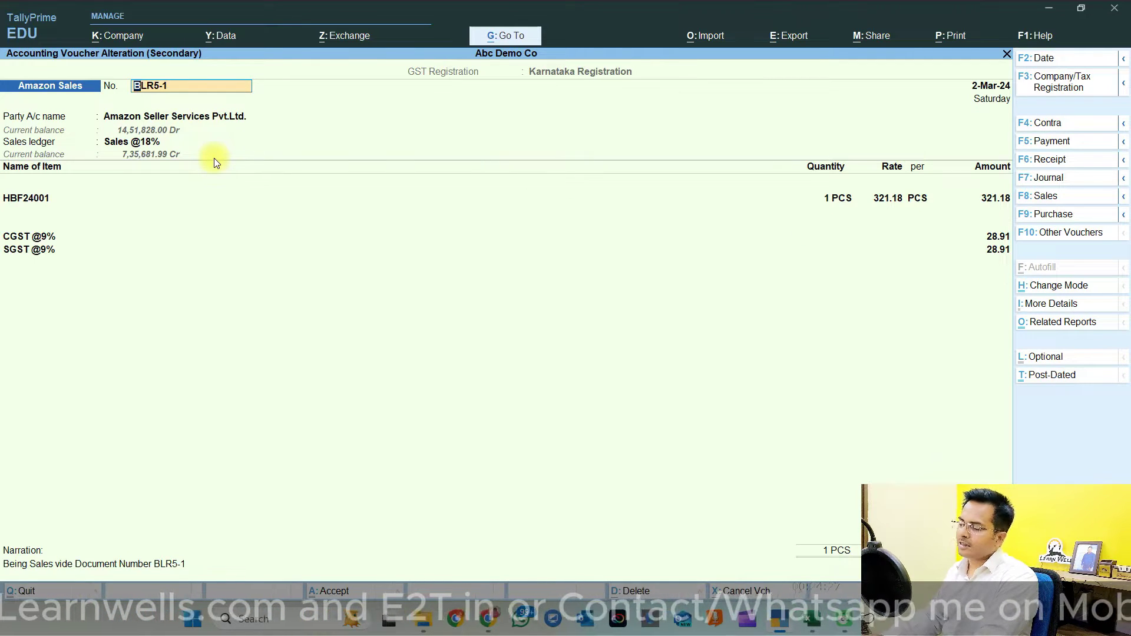
key(Return)
key(Return)
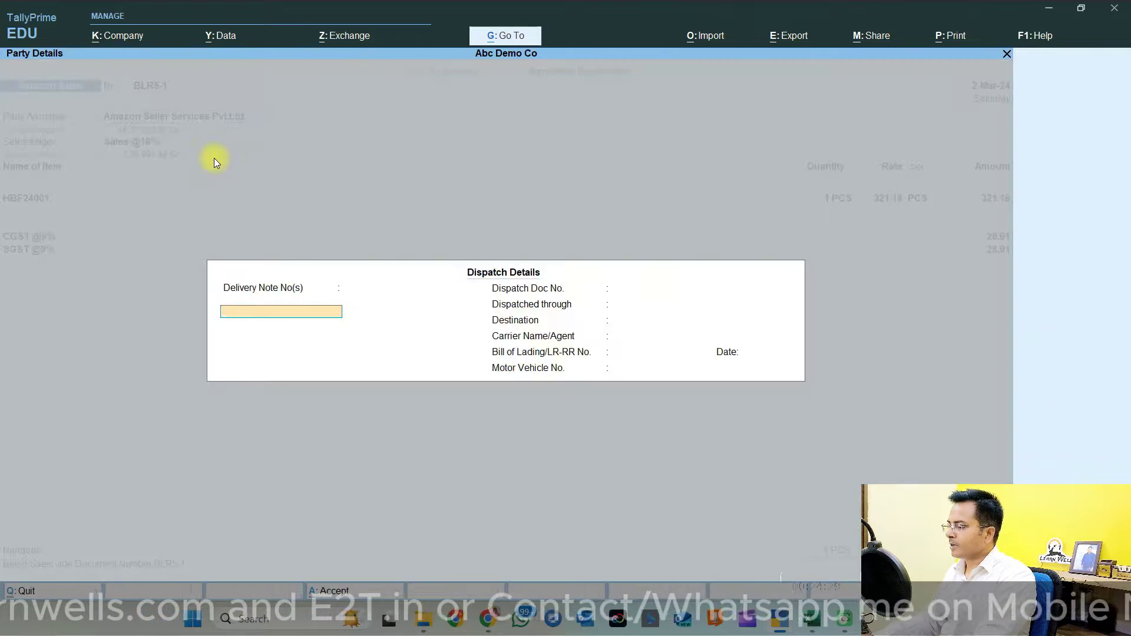
key(Return)
key(Return)
key(Return)
key(Return)
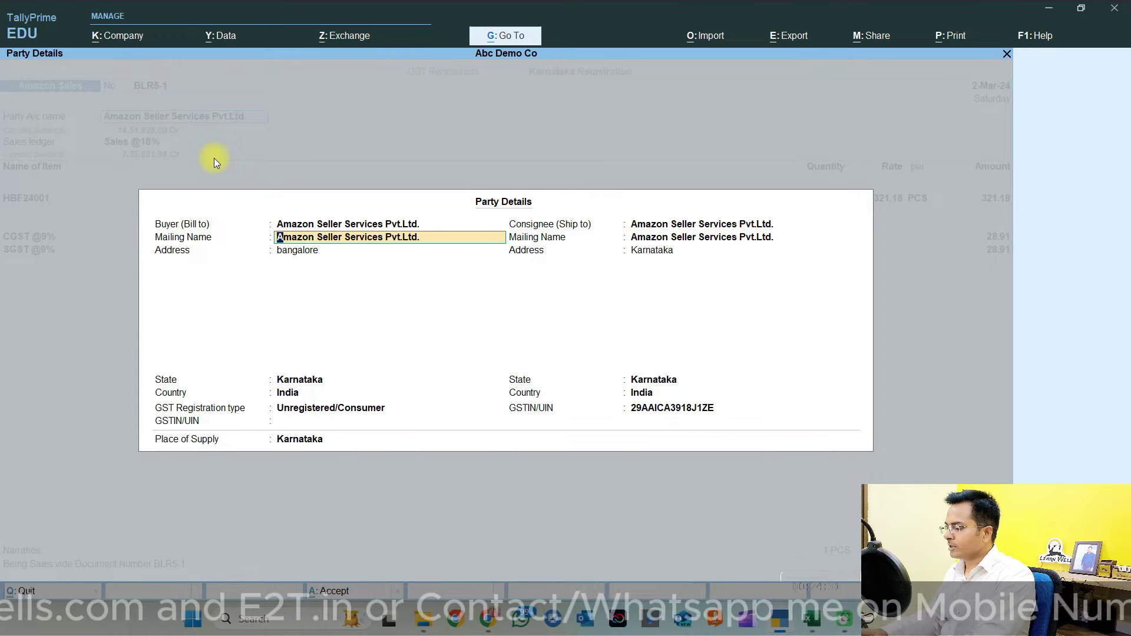
key(Escape)
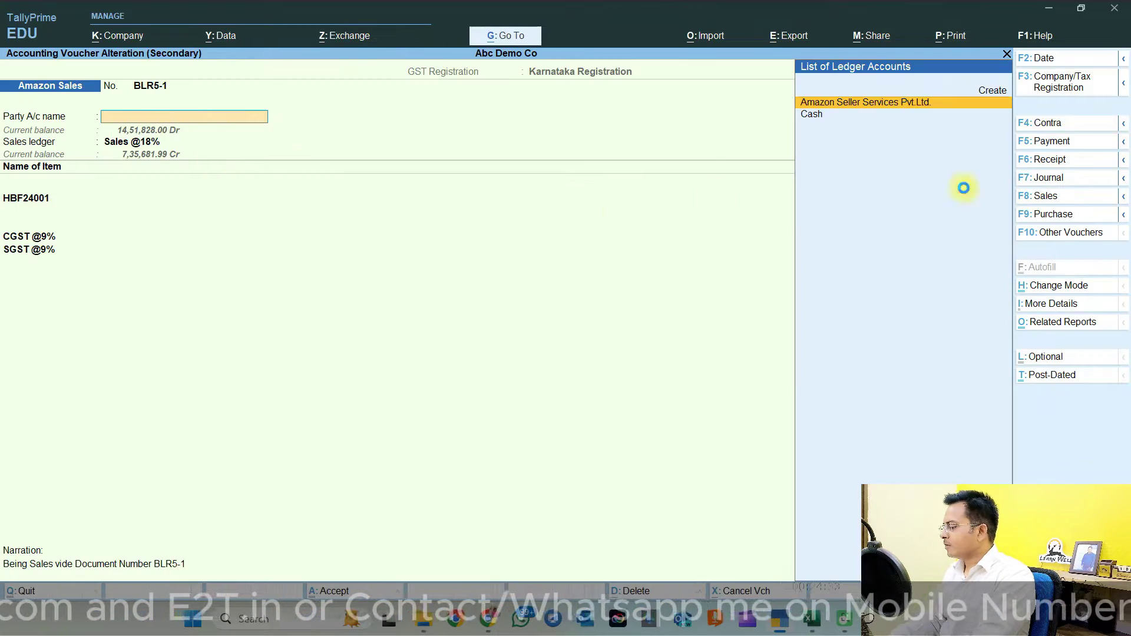
key(Escape)
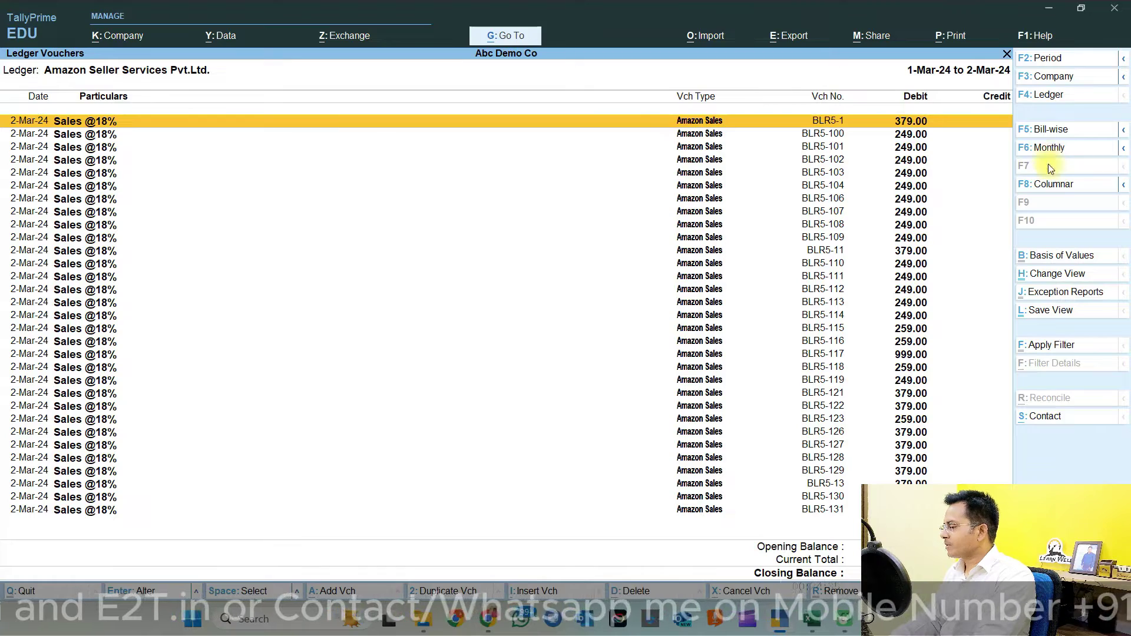
key(F5)
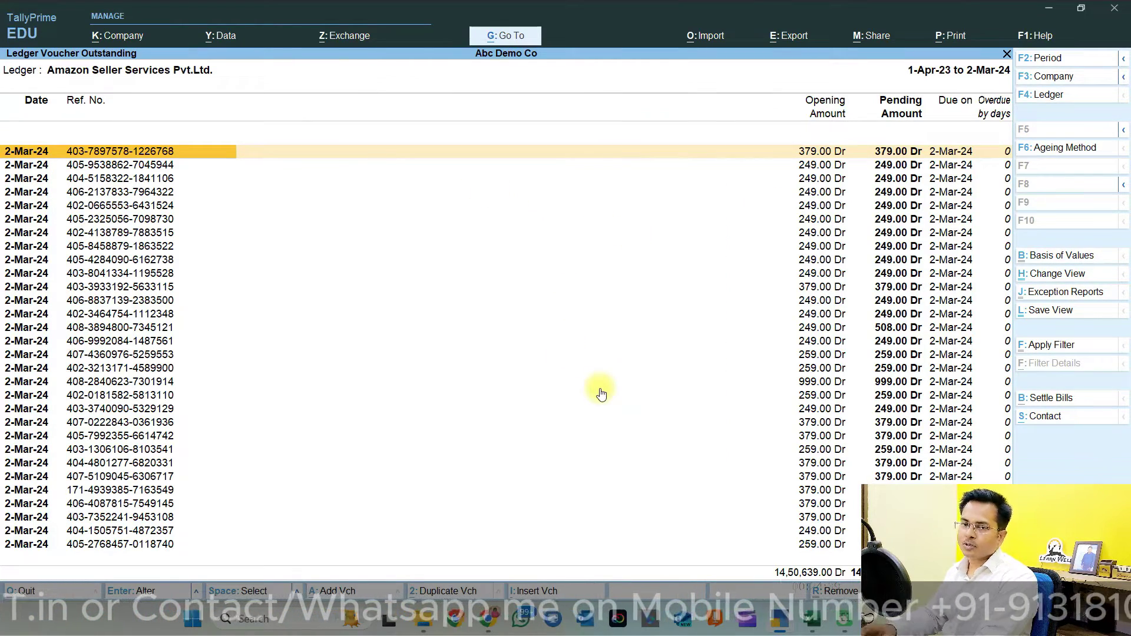
key(Escape)
key(Escape)
key(Escape)
key(Escape)
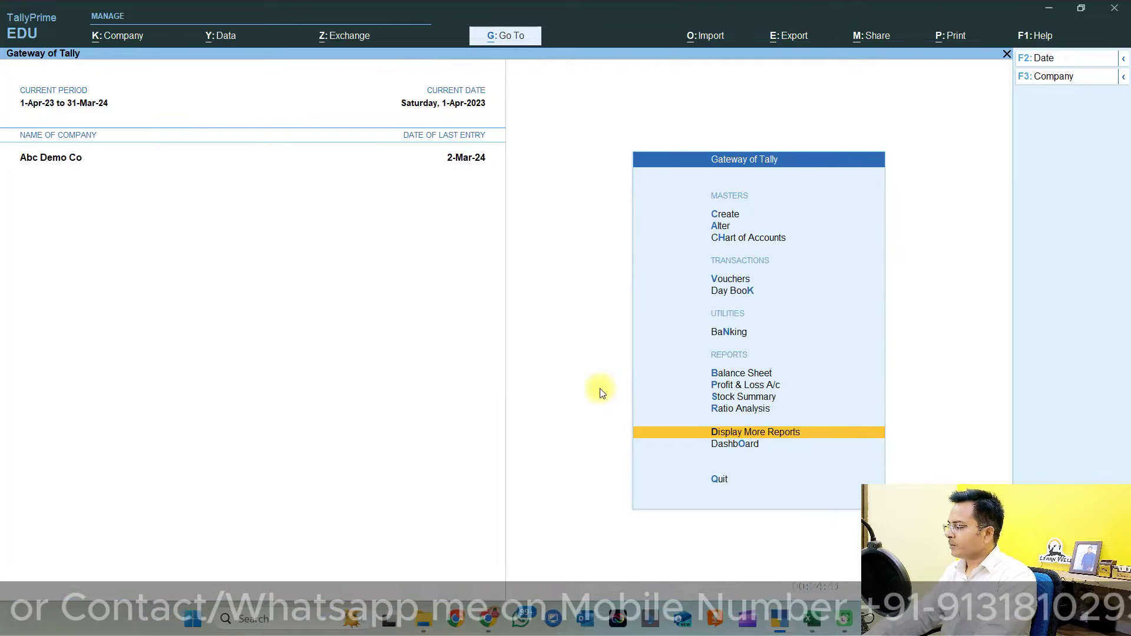
Open GSTR-1's B2C (Small) Invoices summary and review the Delhi, Karnataka and Maharashtra rows
key(d)
key(g)
key(Down)
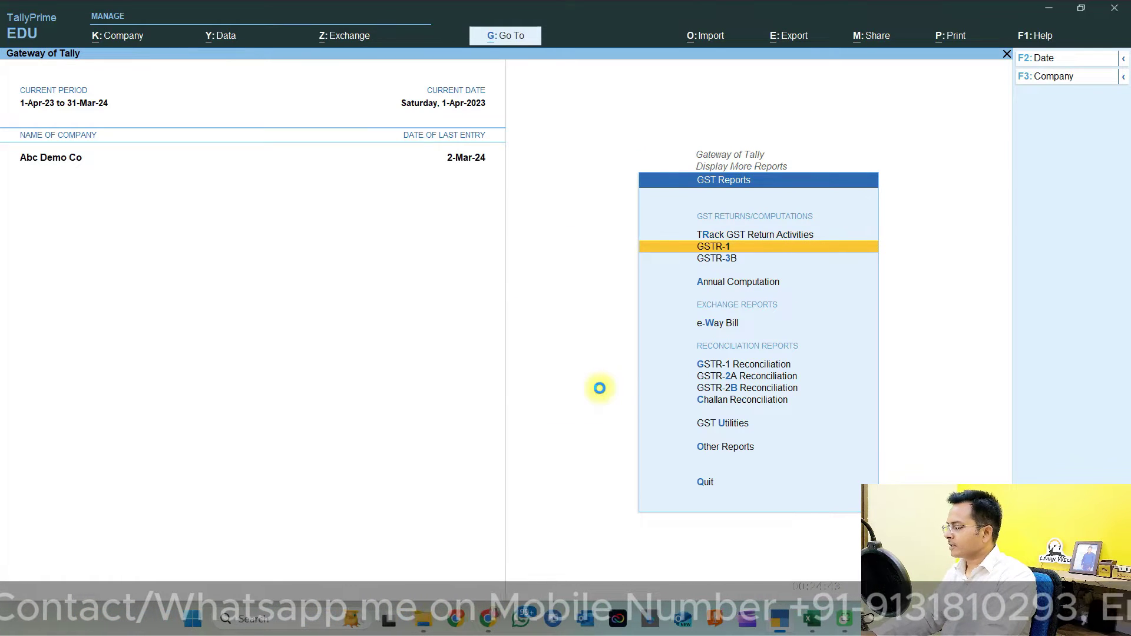
key(Return)
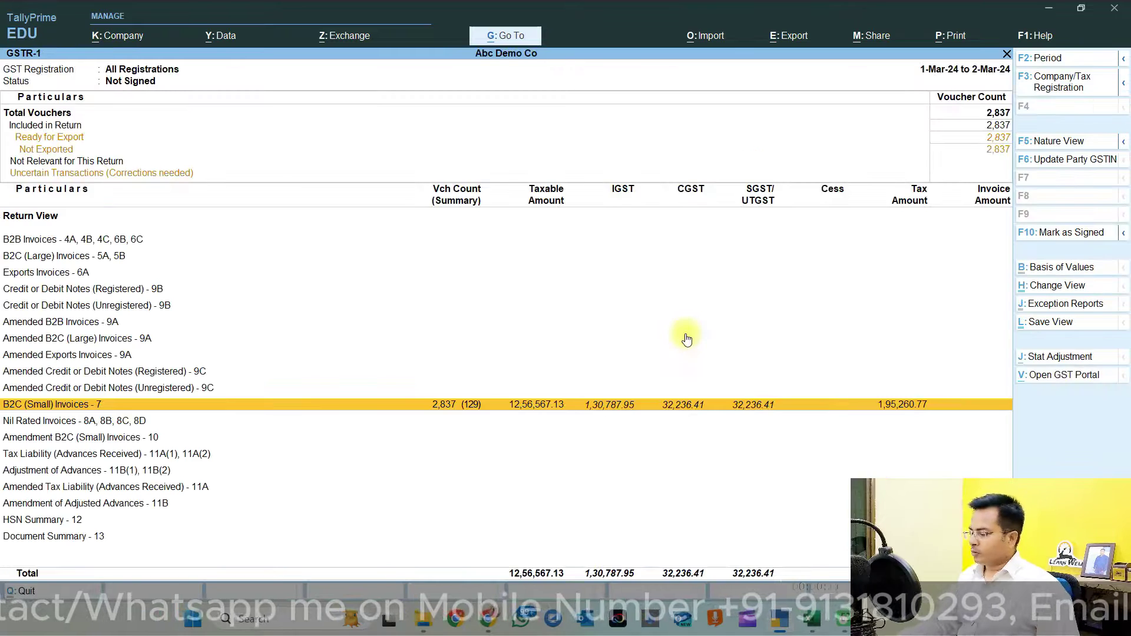
key(Return)
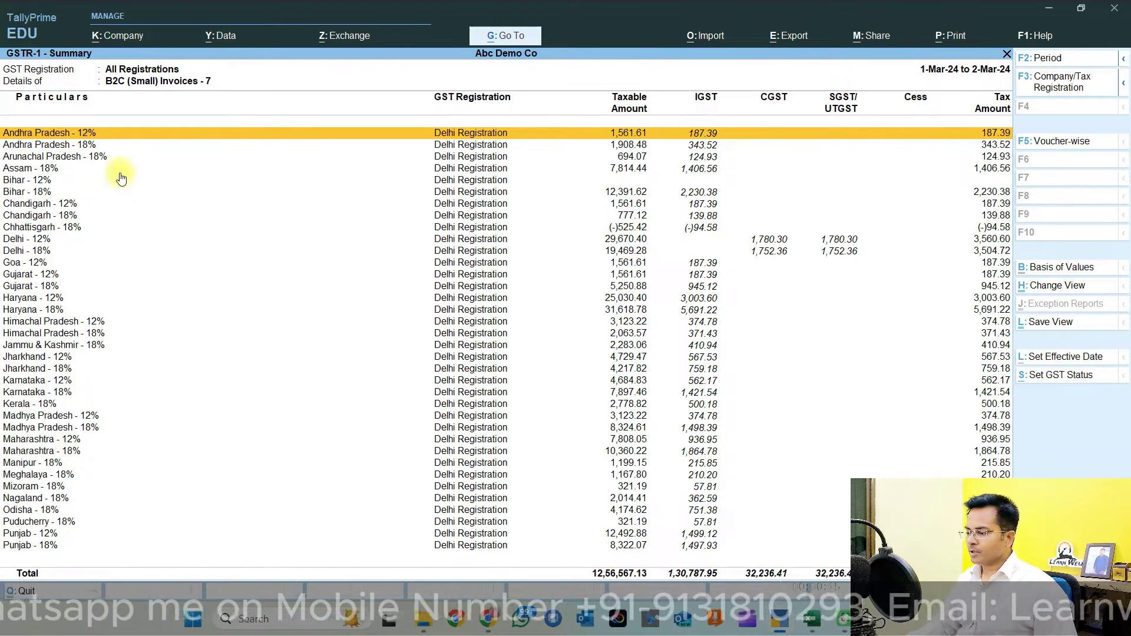
key(Down)
key(Down)
key(Down)
key(Down)
key(Down)
key(Down)
key(Down)
key(Down)
key(Down)
key(Down)
key(Down)
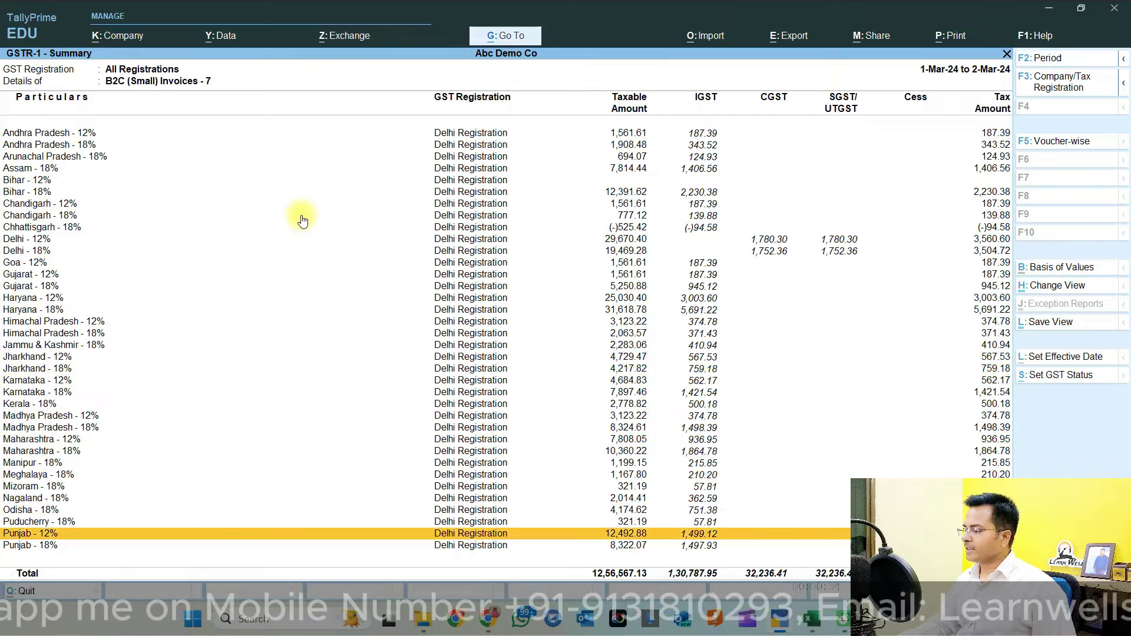
key(Down)
key(Down)
key(Down)
key(Down)
key(Down)
key(Down)
key(Down)
key(Down)
key(Down)
key(Down)
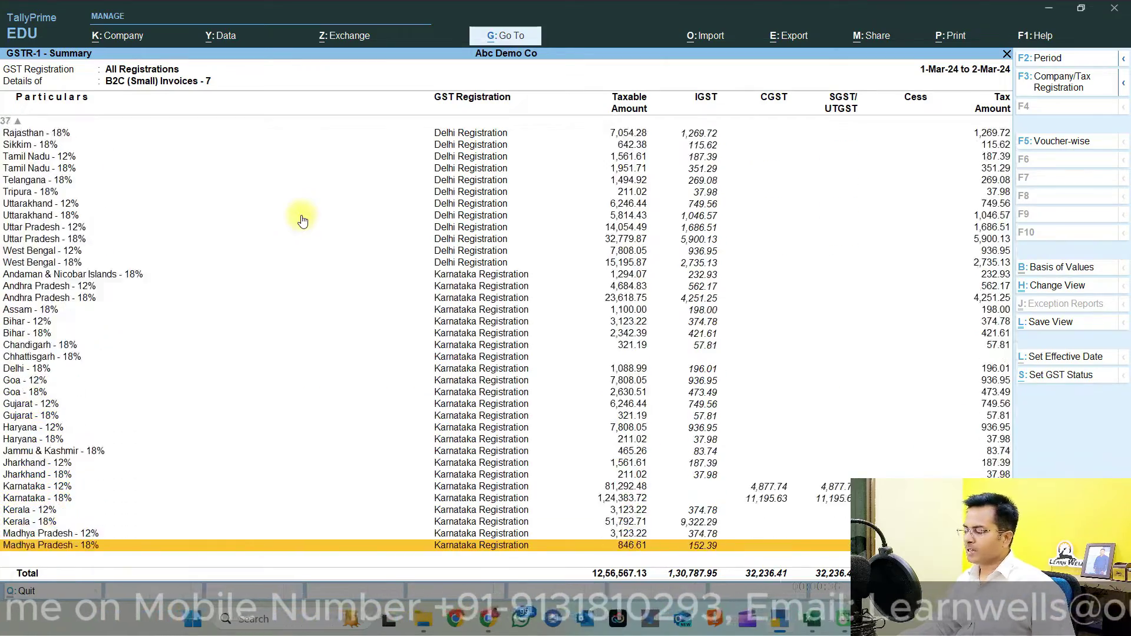
key(Down)
key(Down)
key(Down)
key(Down)
key(Down)
key(Down)
key(Down)
key(Down)
key(Down)
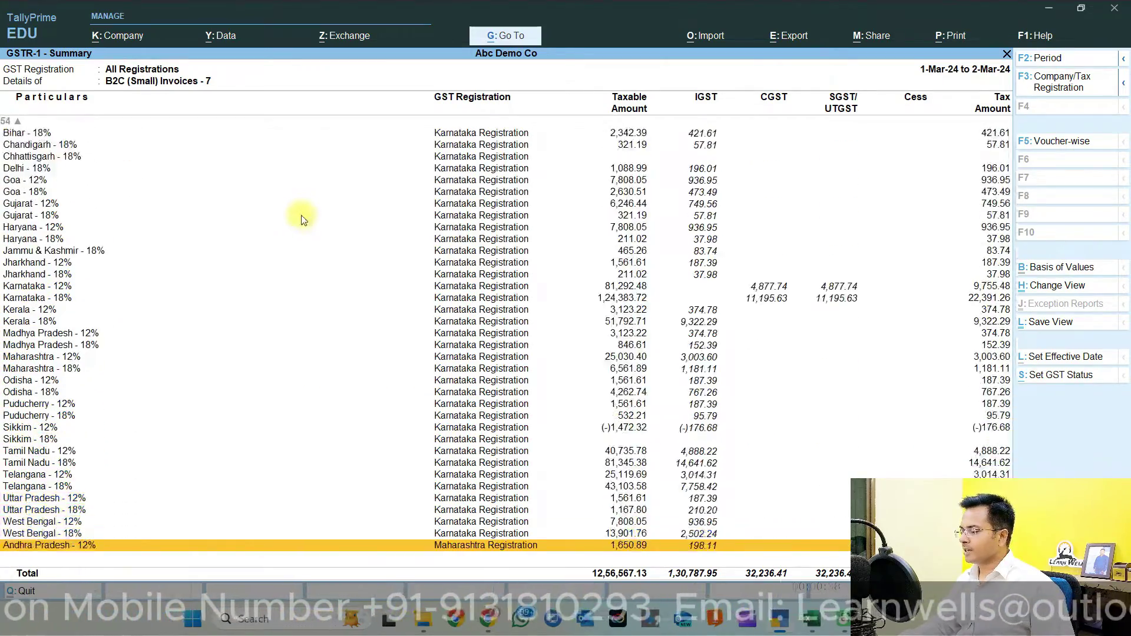
key(Down)
key(Down)
key(Down)
key(Down)
key(Down)
key(Down)
key(Down)
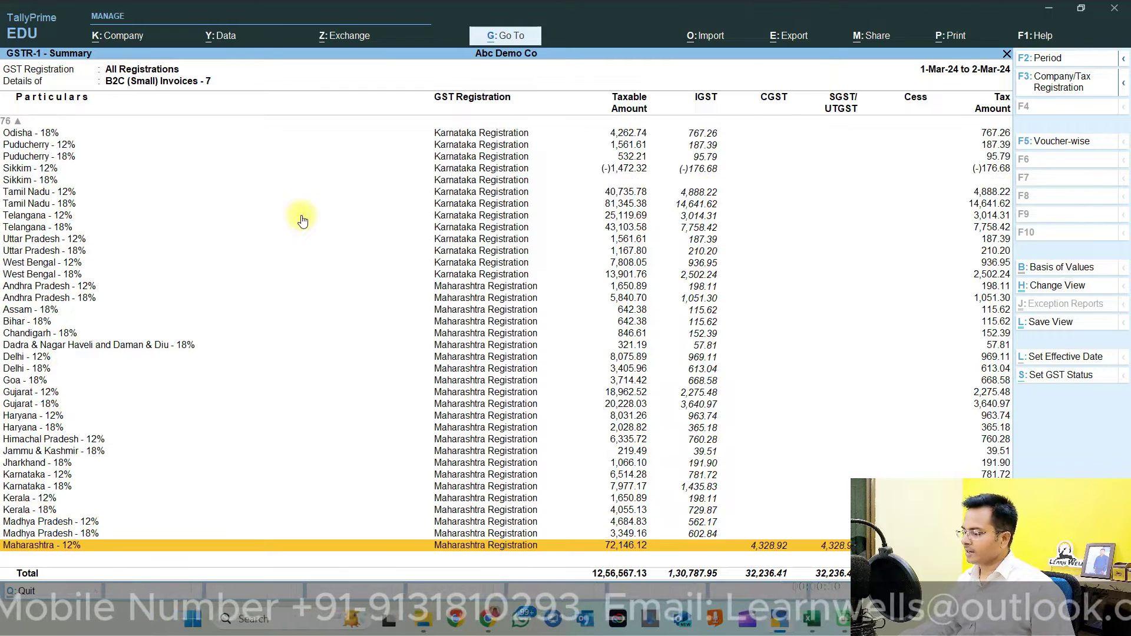
key(Down)
key(Down)
key(Down)
key(Down)
key(Down)
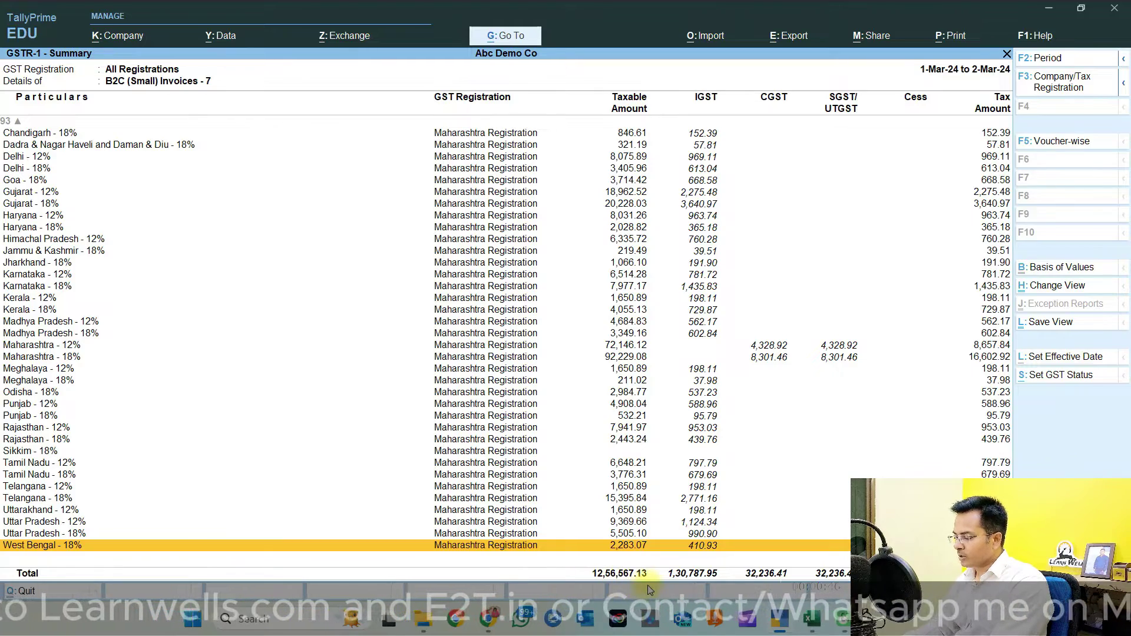
mouse_move(811, 619)
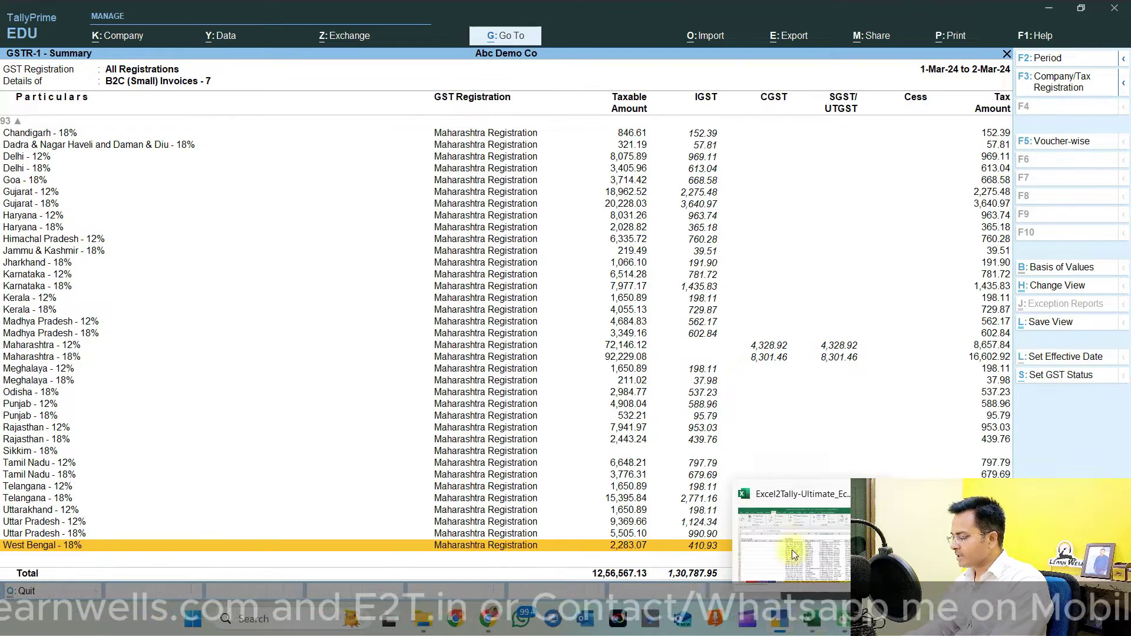
click(786, 536)
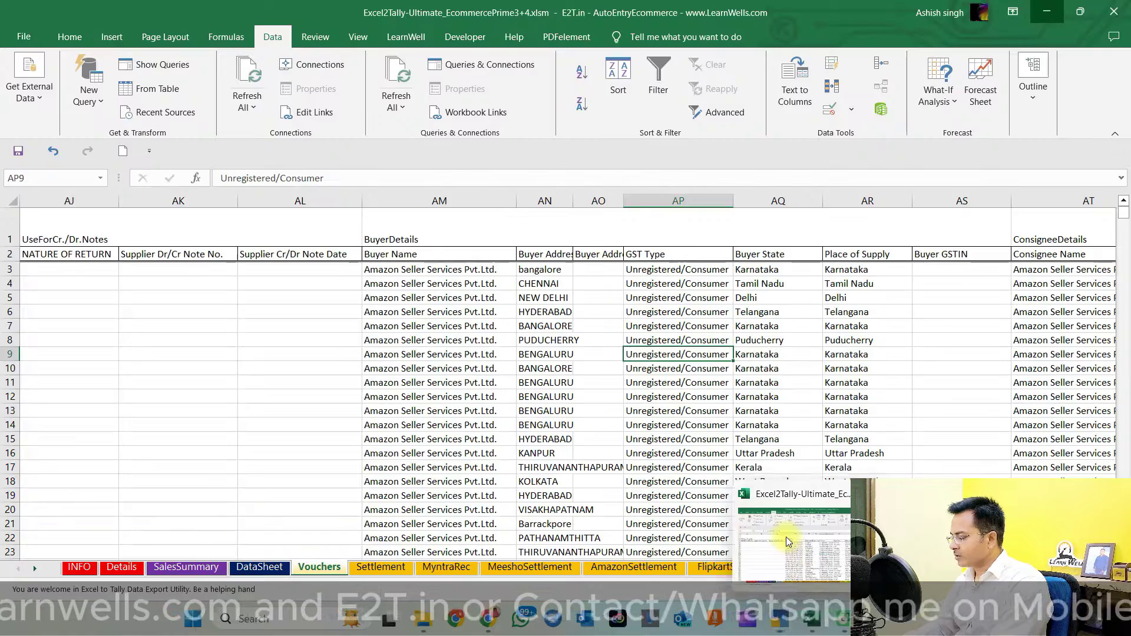
On SalesSummary, compare the GSTR1 14A taxable value total with Tally's 12,56,567.13
click(194, 567)
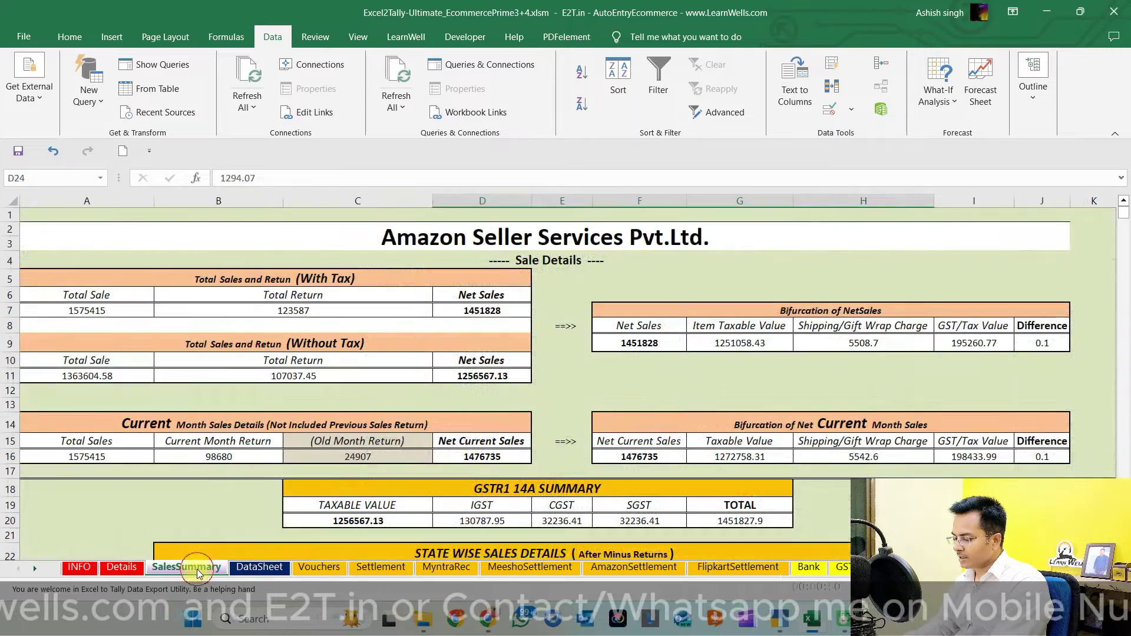
click(353, 521)
scroll(356, 519, down, 1)
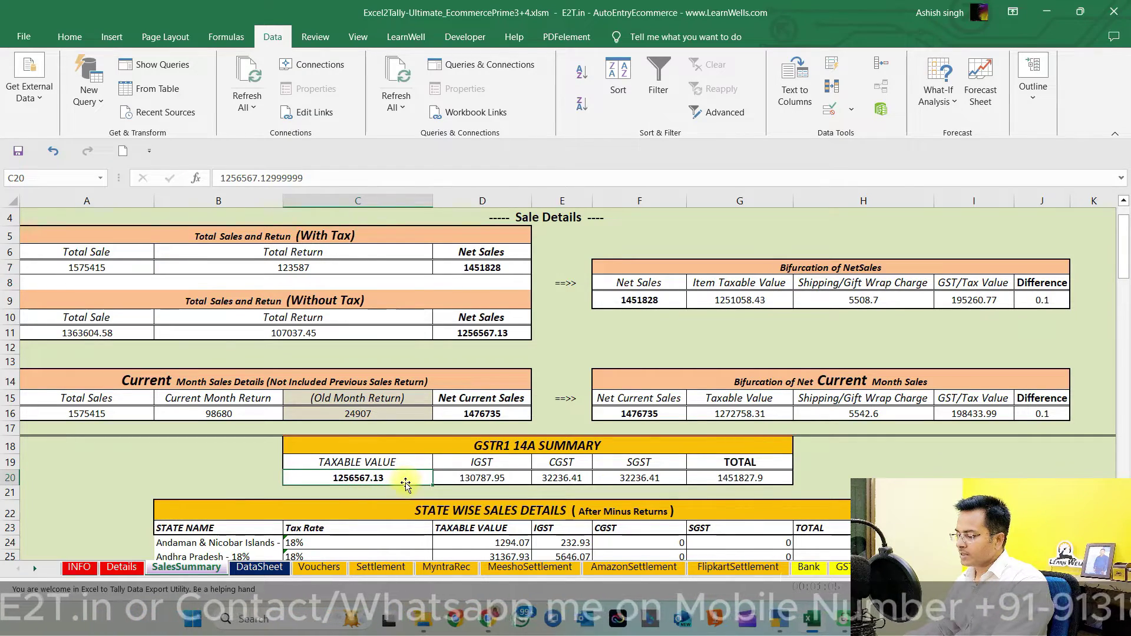
key(alt+Tab)
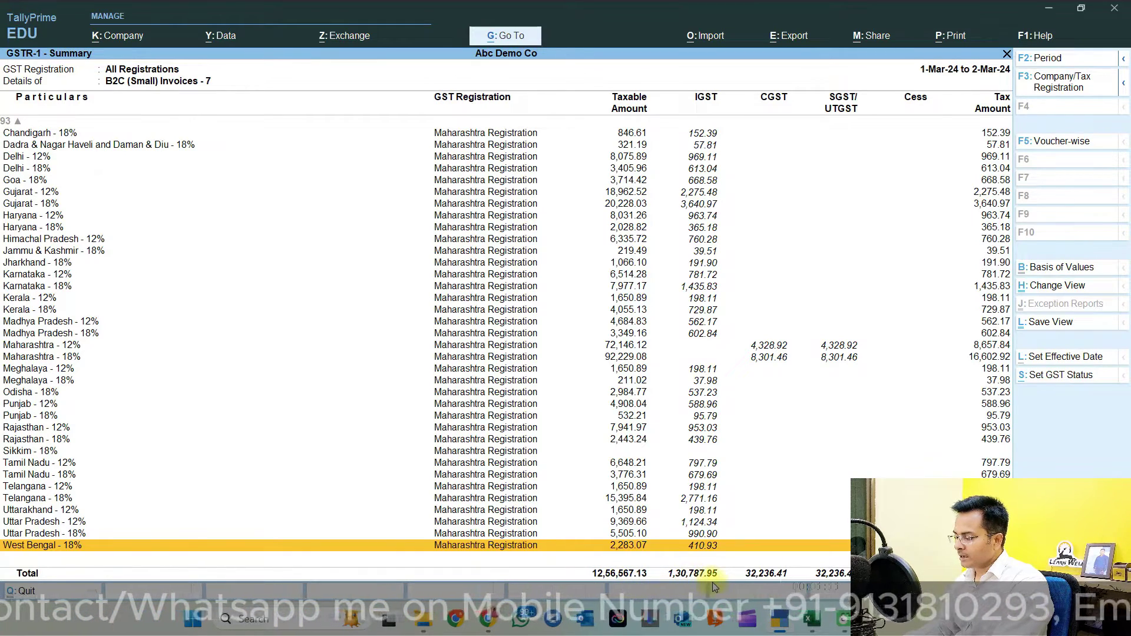
key(ctrl)
key(alt+Tab)
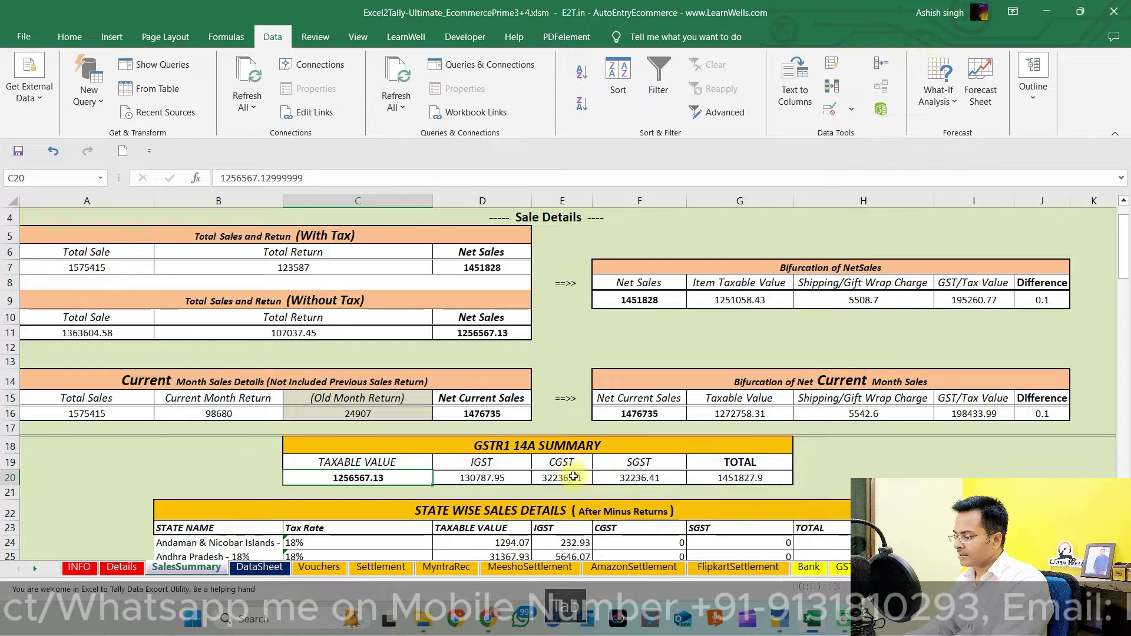
Compare the IGST, CGST and SGST totals against Tally, then close Tally's B2C detail report
click(491, 476)
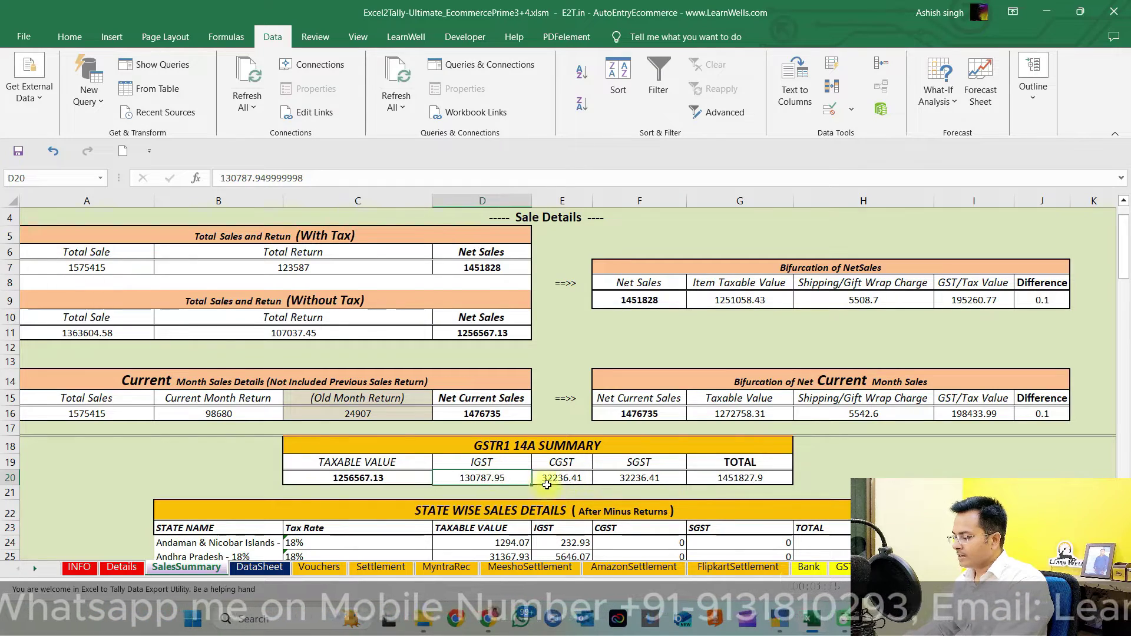
click(578, 478)
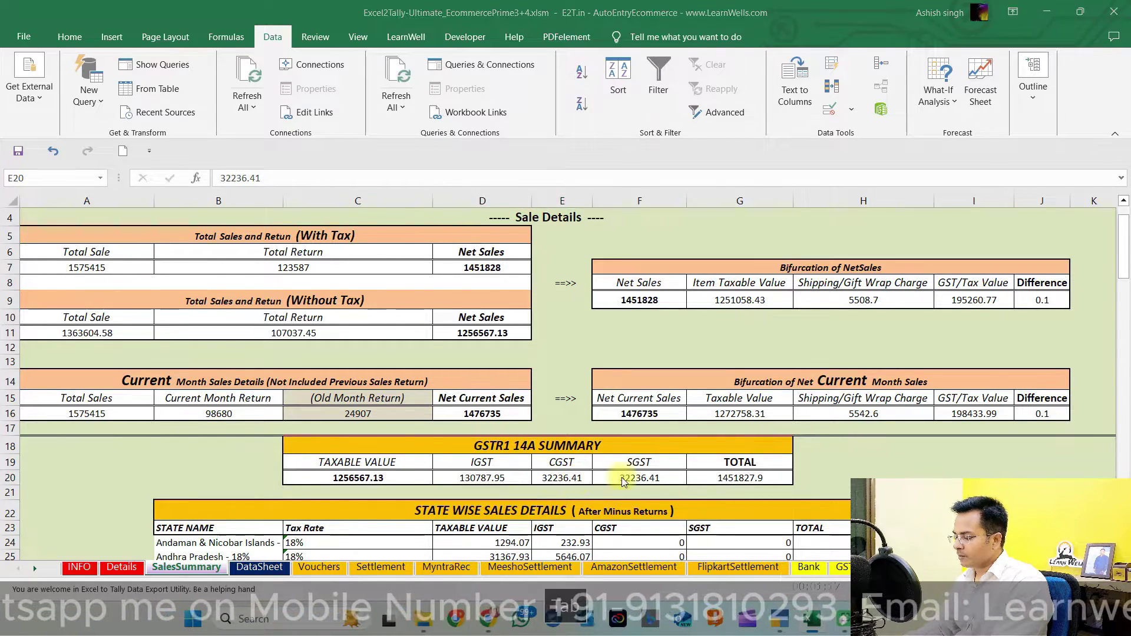
key(alt+Tab)
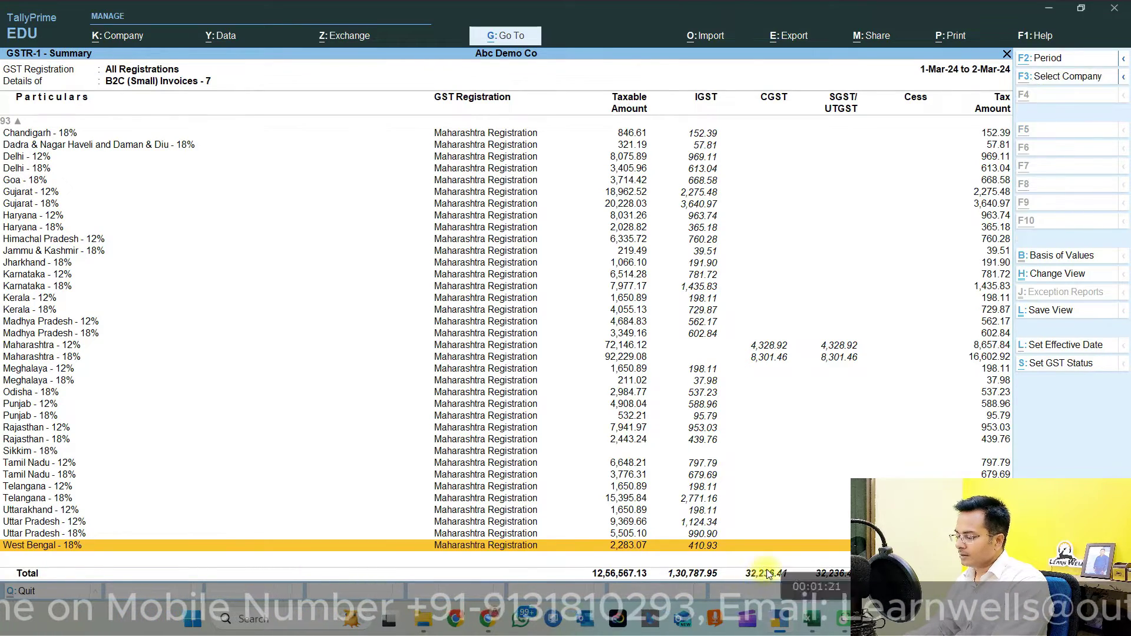
key(alt+Tab)
click(662, 479)
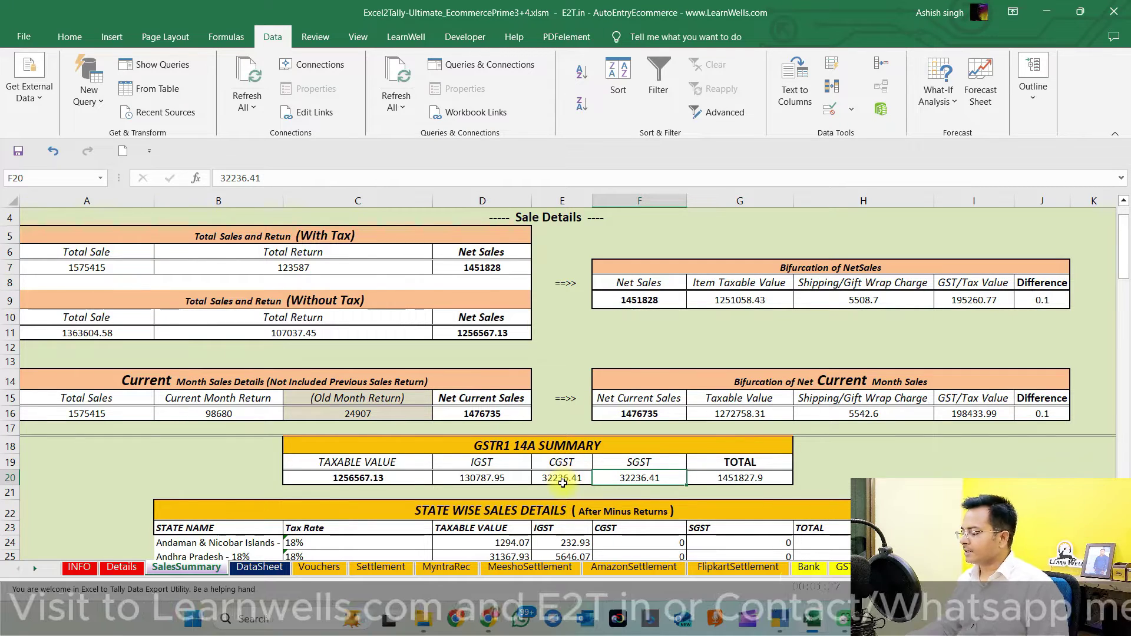
key(alt+Tab)
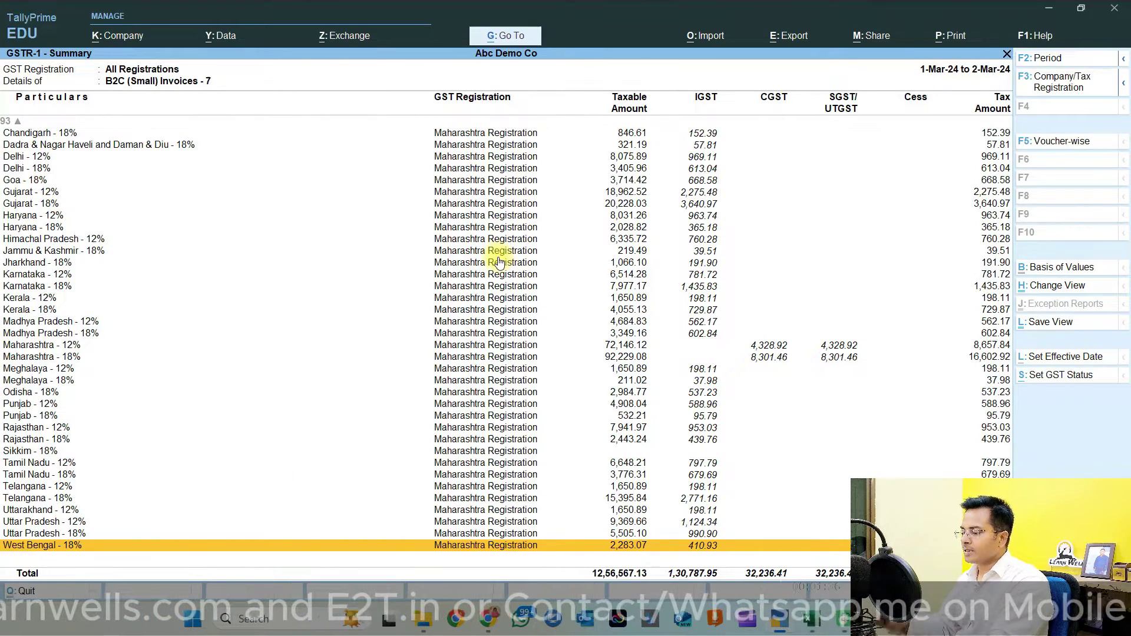
key(Escape)
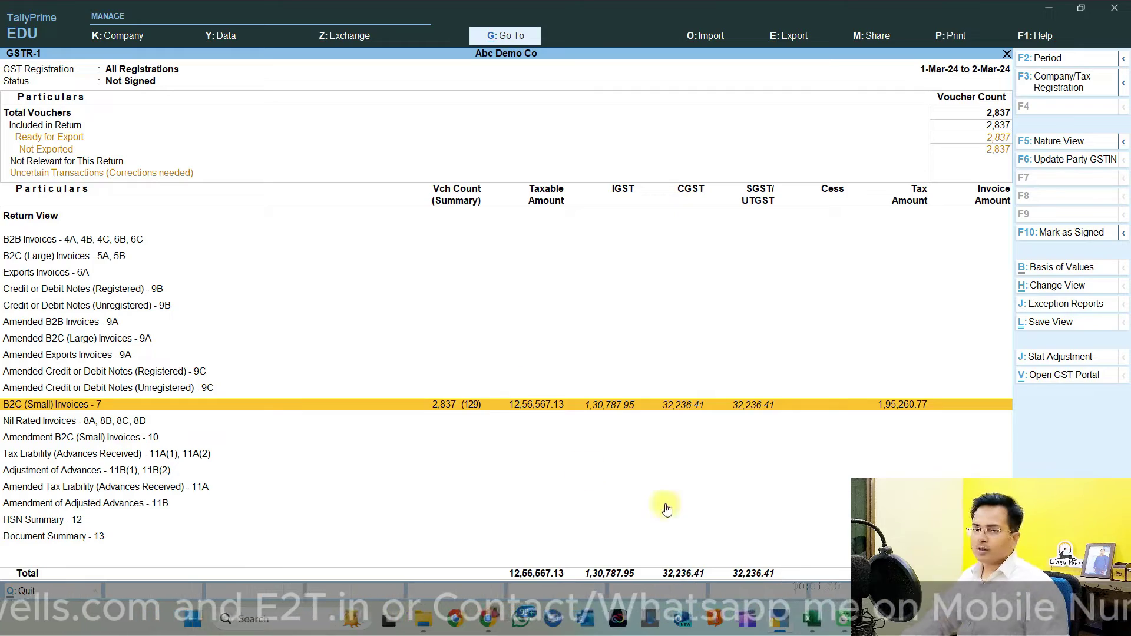
key(alt+Tab)
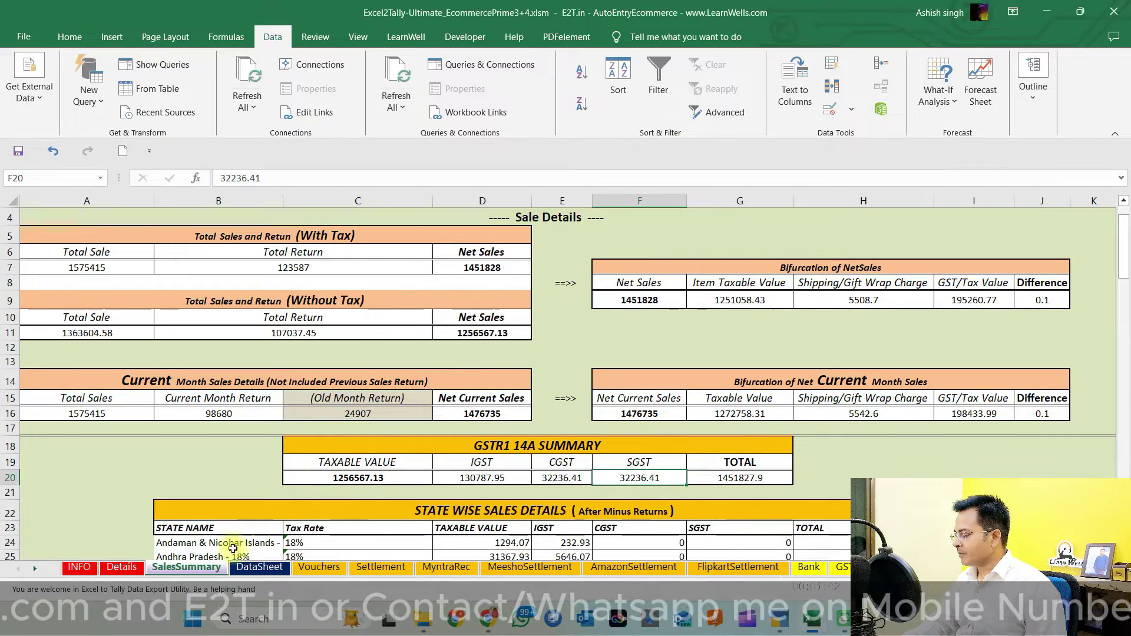
Clear the existing rows on the DataSheet sheet with LearnWell's Clear Active Sheet Data
click(260, 567)
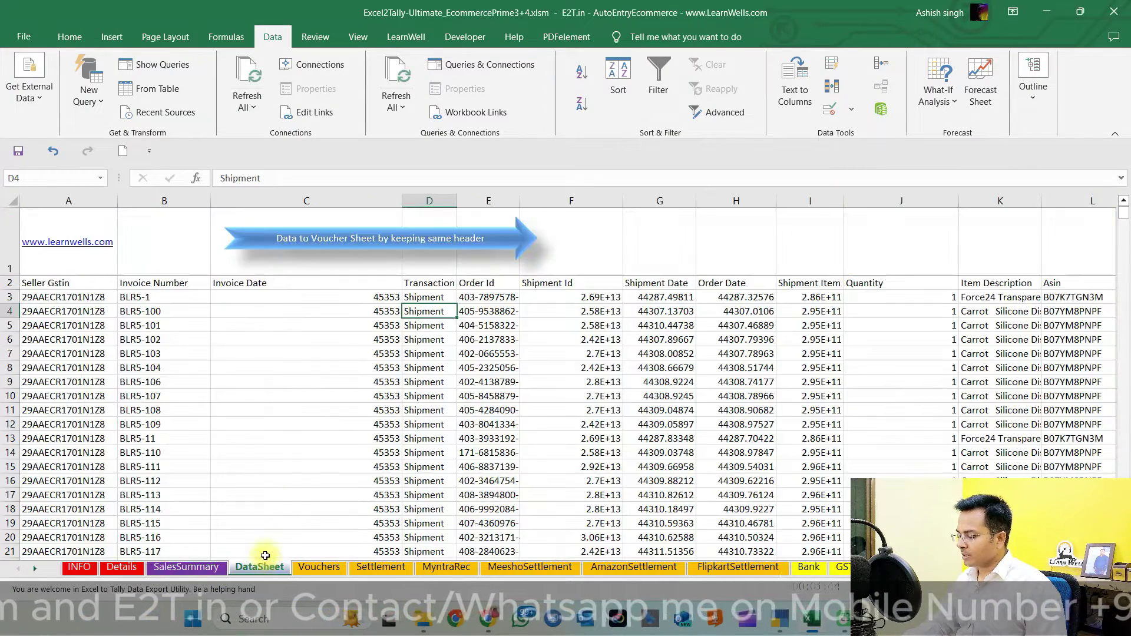
click(265, 326)
click(405, 37)
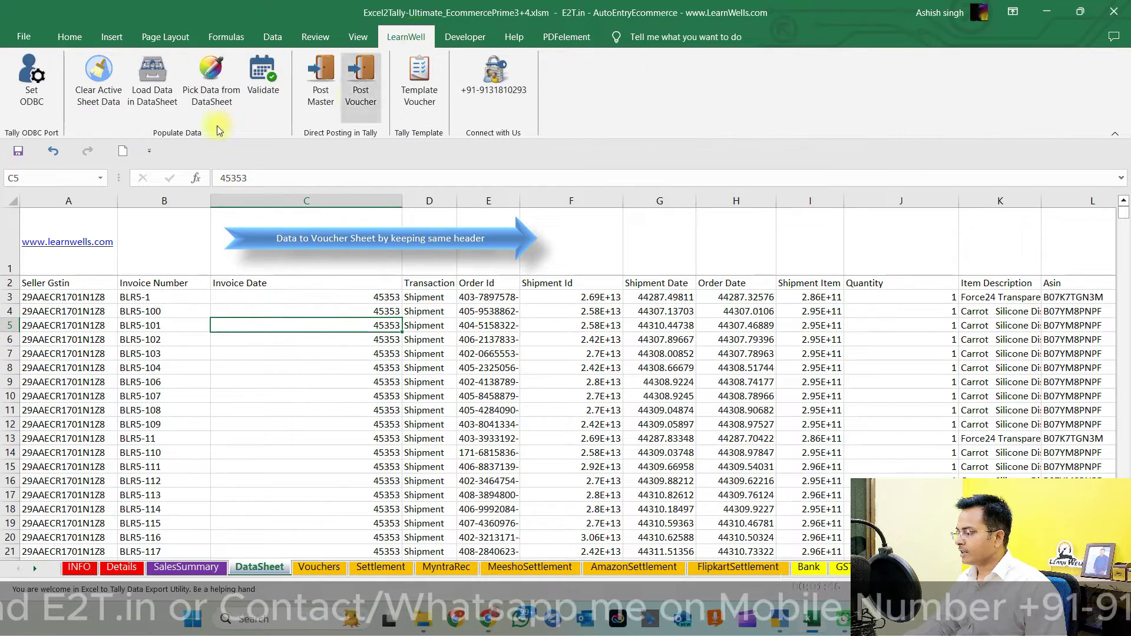
click(116, 90)
Load MTR_B2B-AUGUST-2023 AB.csv into the DataSheet, then go back to the Vouchers sheet
click(152, 74)
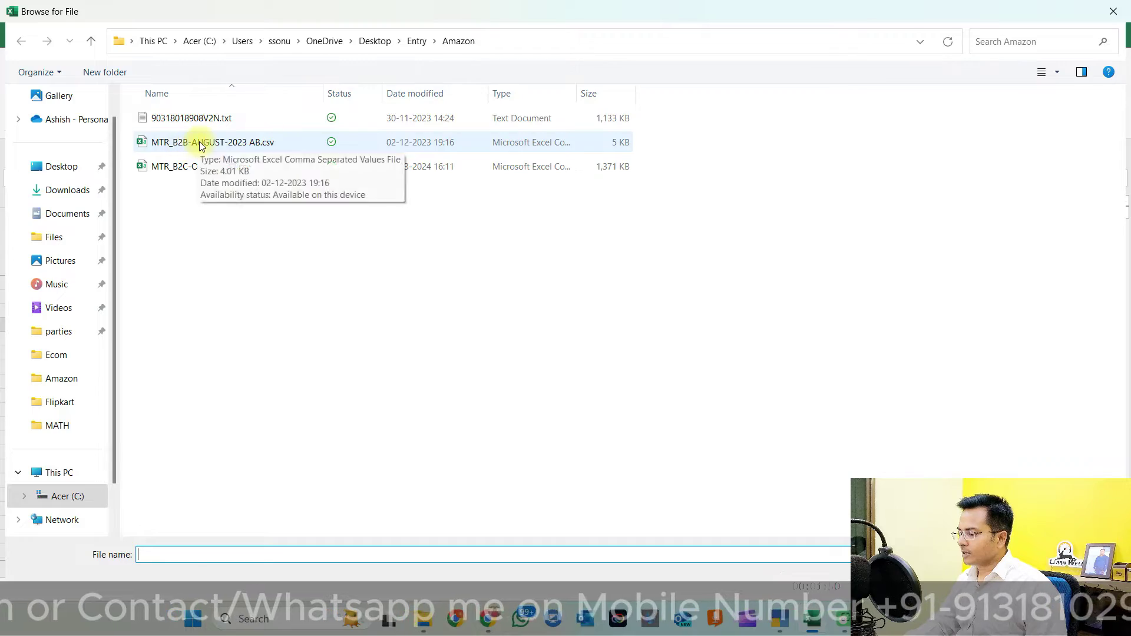
double_click(186, 142)
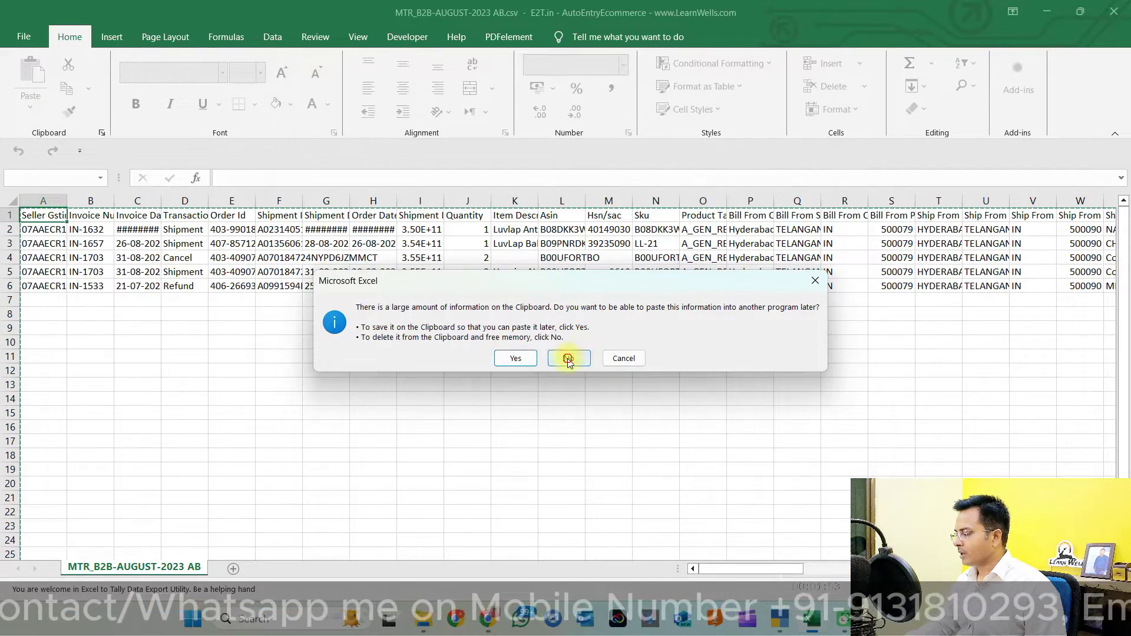
click(569, 360)
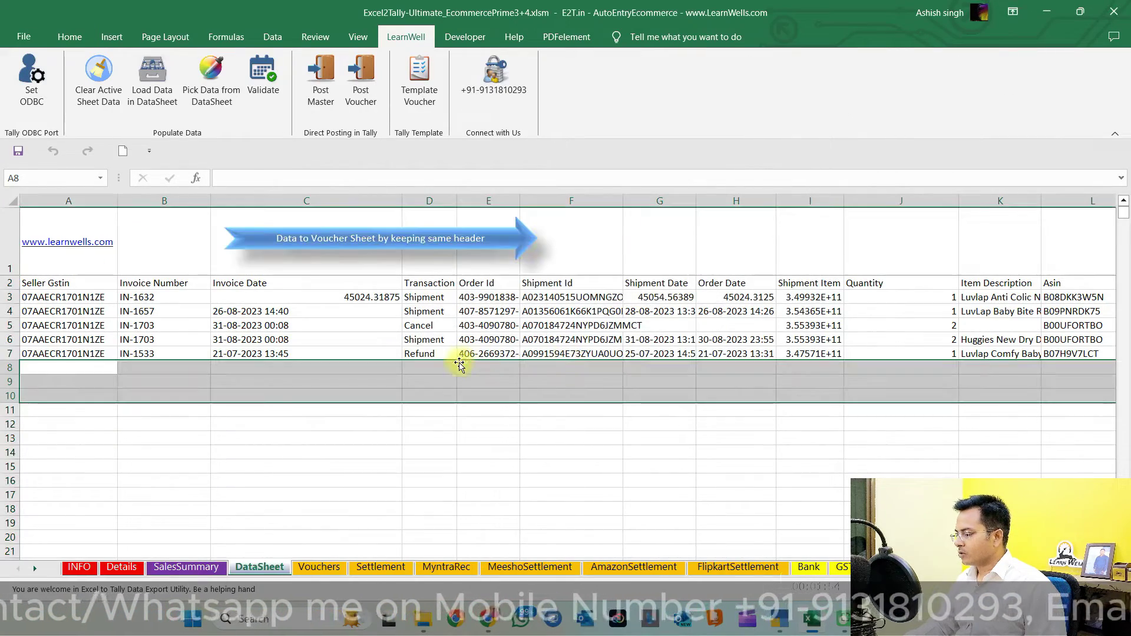
click(321, 567)
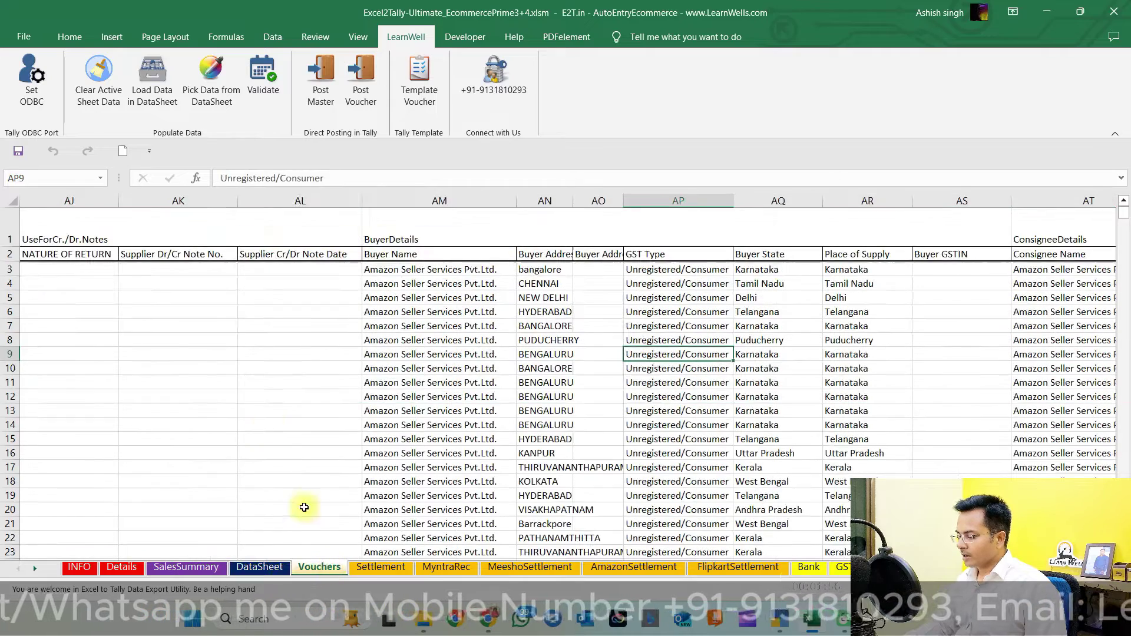
click(267, 408)
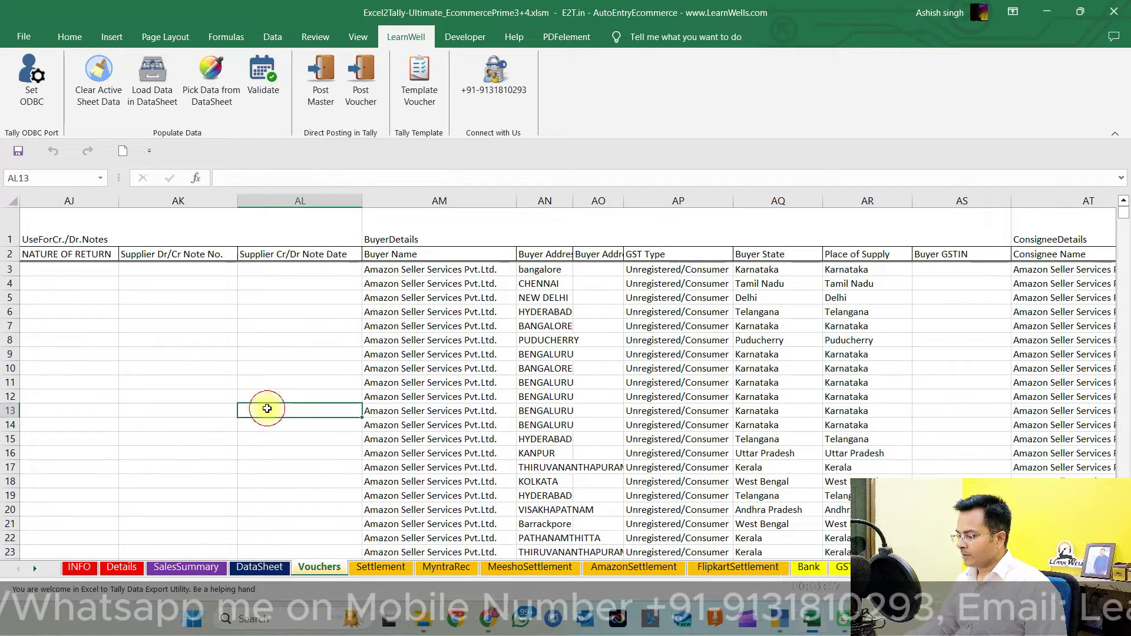
Clear the old Vouchers rows and pull the five Amazon B2B rows from DataSheet
click(98, 80)
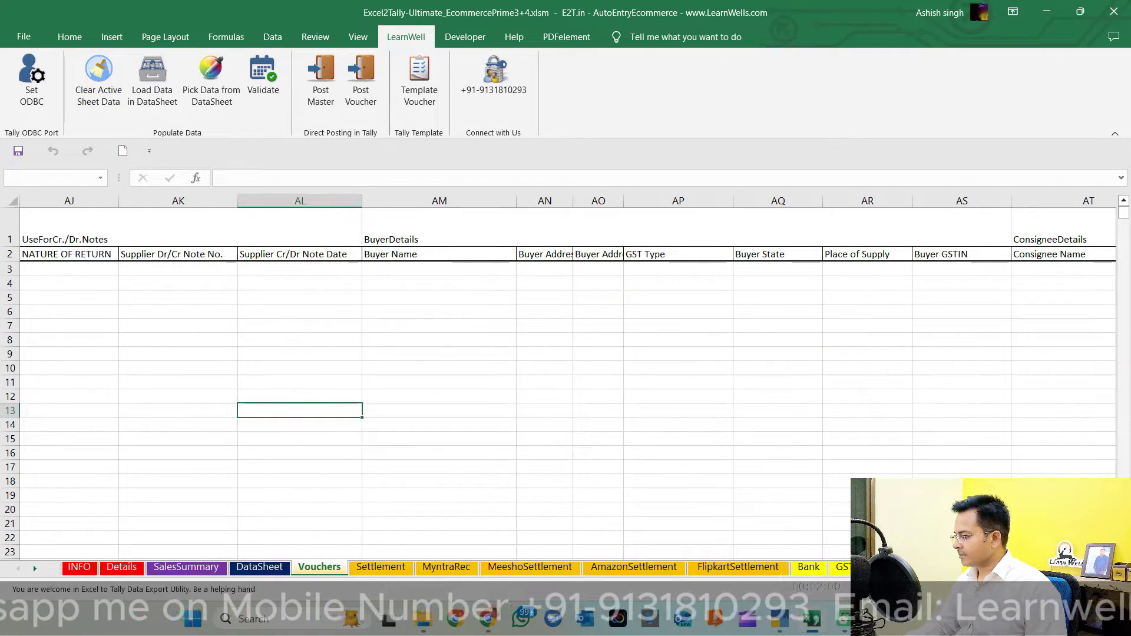
click(219, 105)
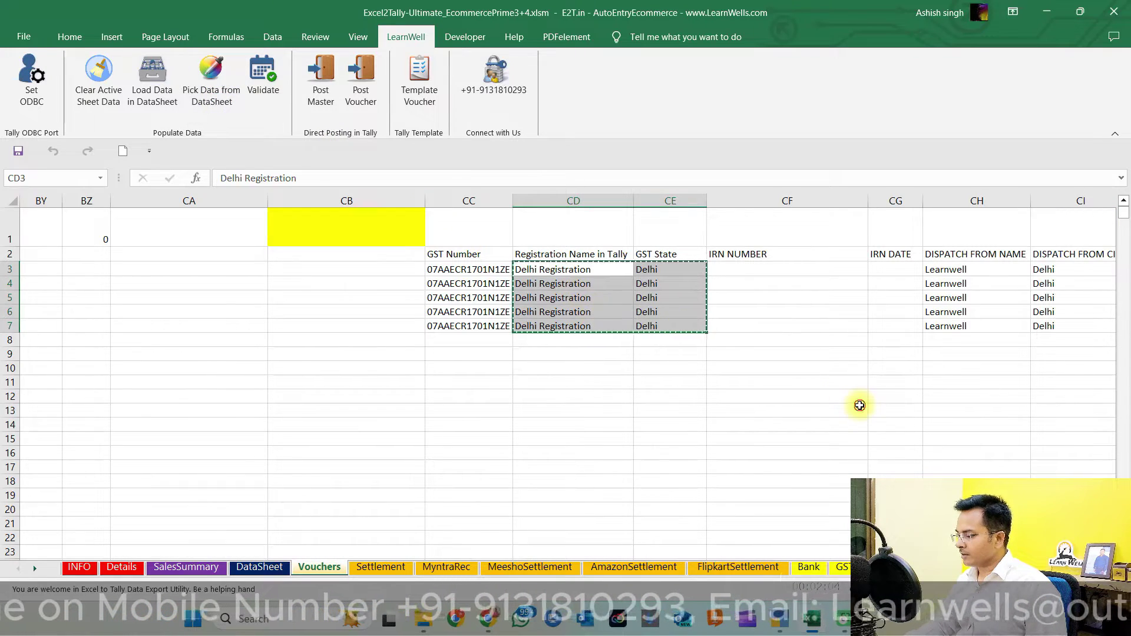
click(859, 406)
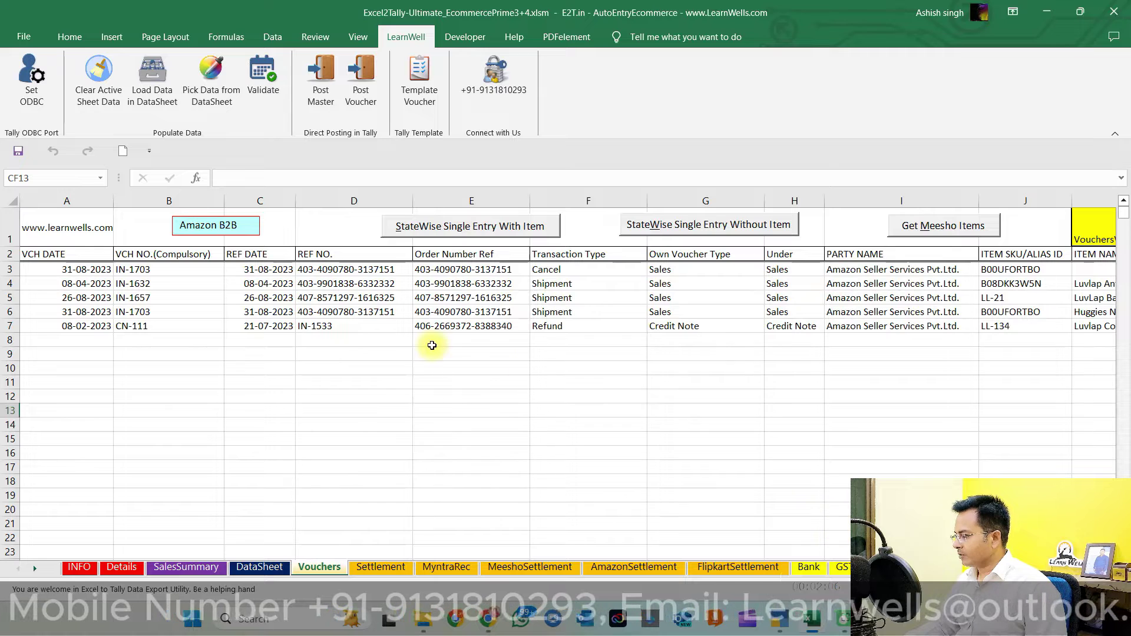
click(78, 269)
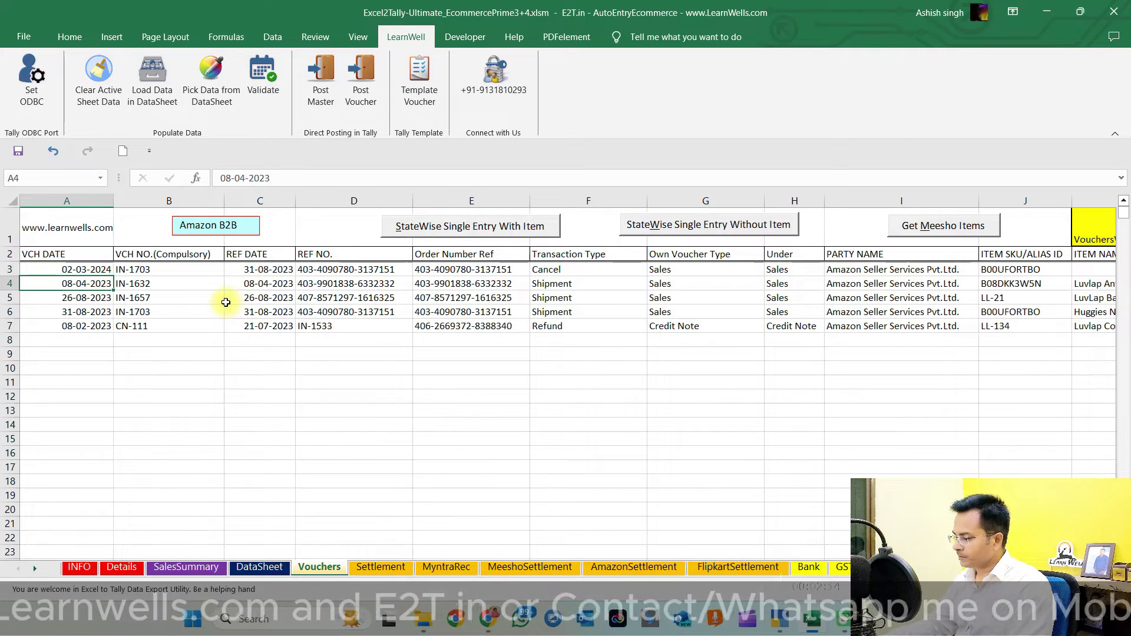
Copy 02-03-2024 into all voucher and reference date cells in columns A and C
key(shift+Down)
key(shift+Down)
key(shift+Down)
key(ctrl+v)
key(ctrl+c)
click(588, 438)
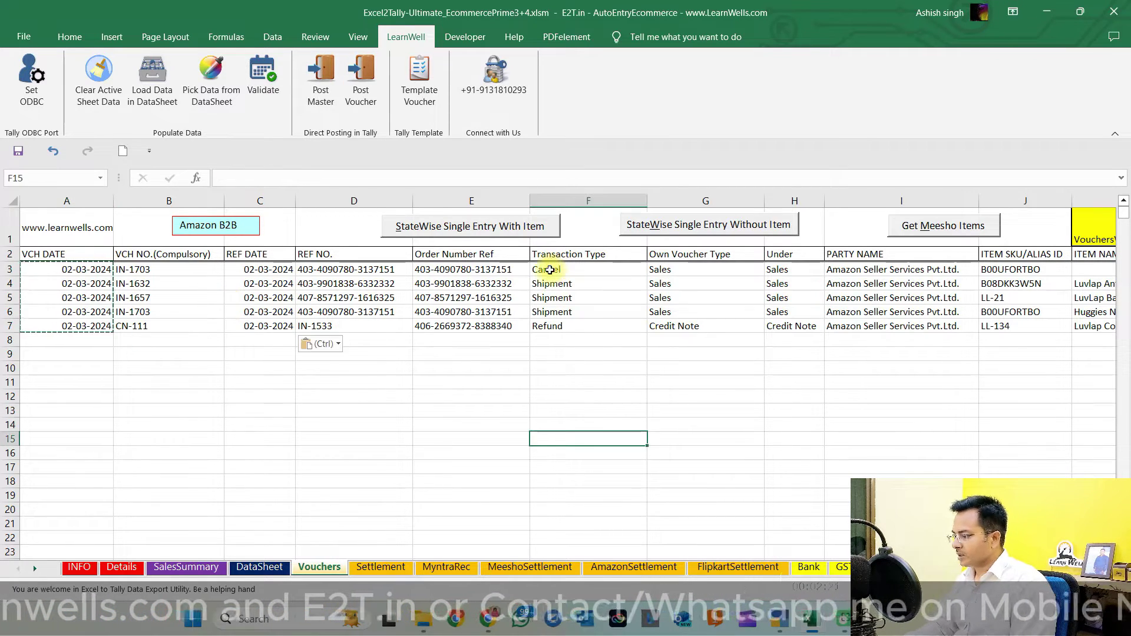
Clear the Cancel row's item SKU in J3 and run LearnWell validation
click(682, 271)
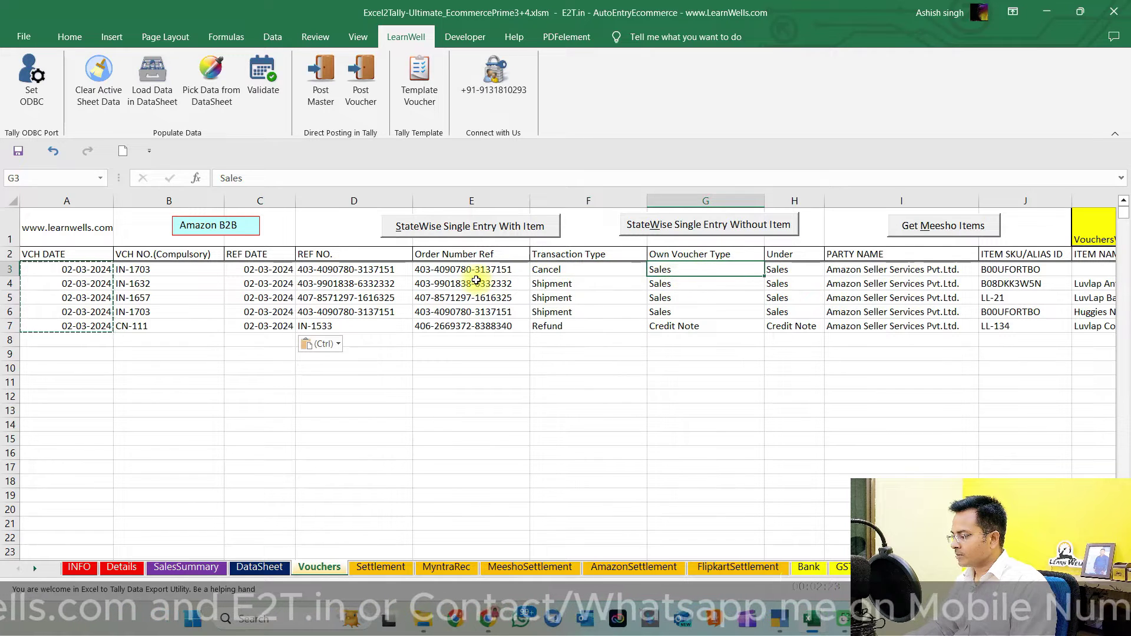
click(479, 298)
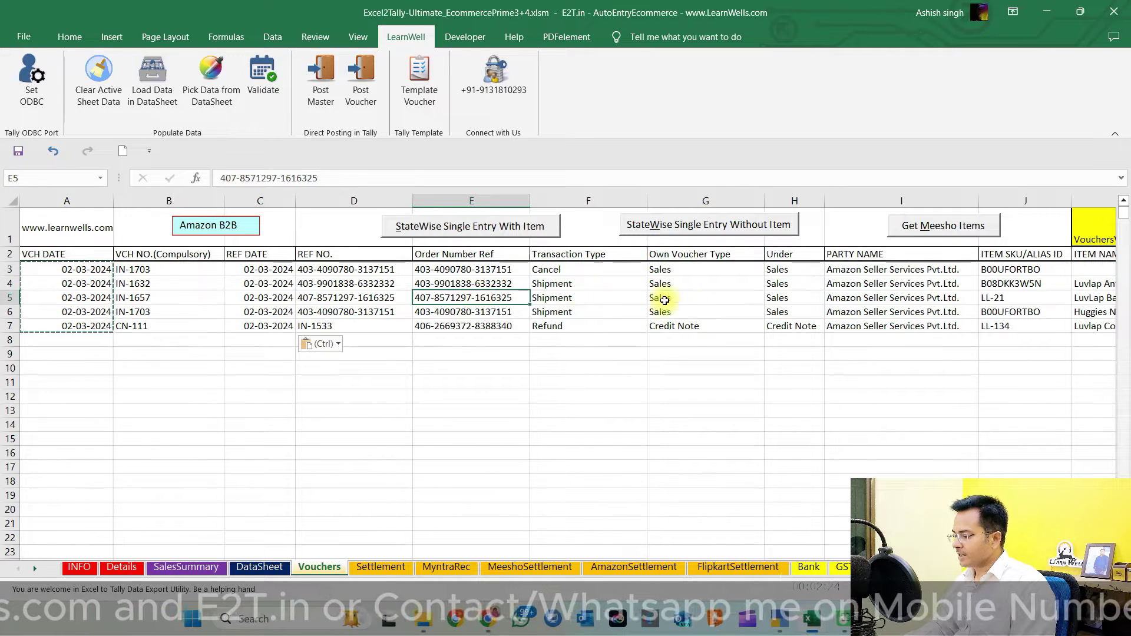
click(995, 272)
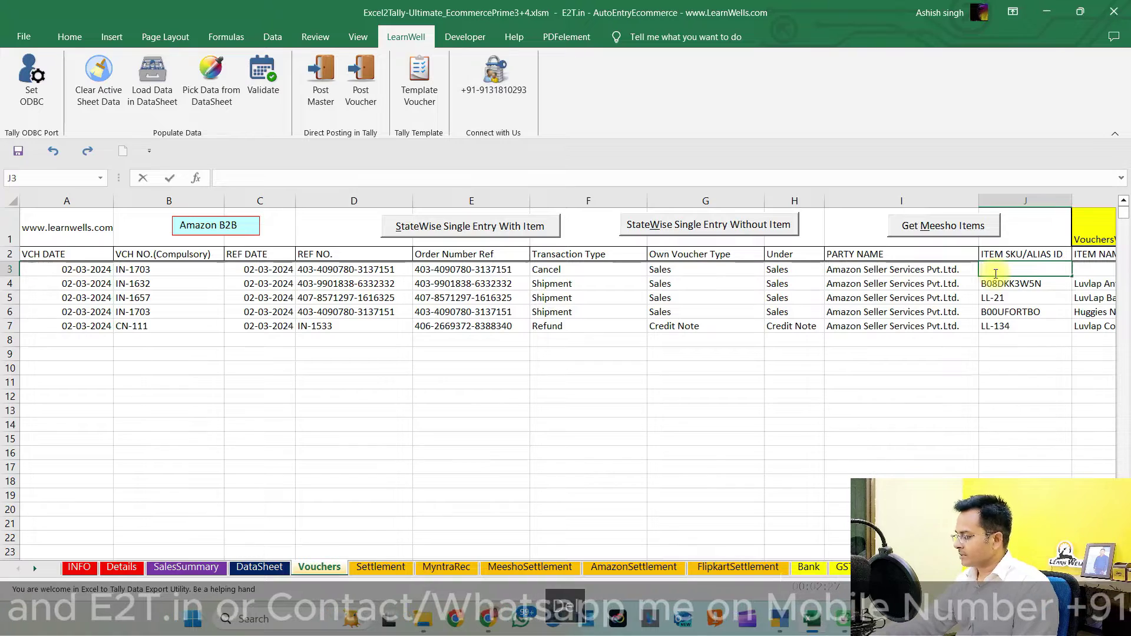
key(Right)
key(Right)
key(Right)
click(521, 270)
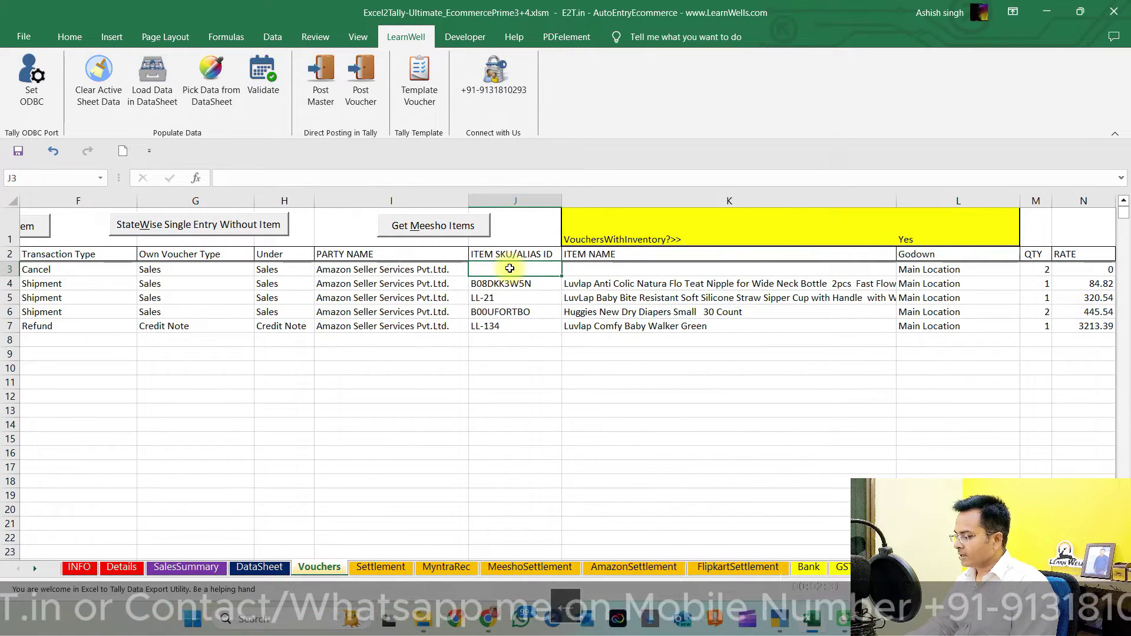
key(Left)
key(Left)
key(Home)
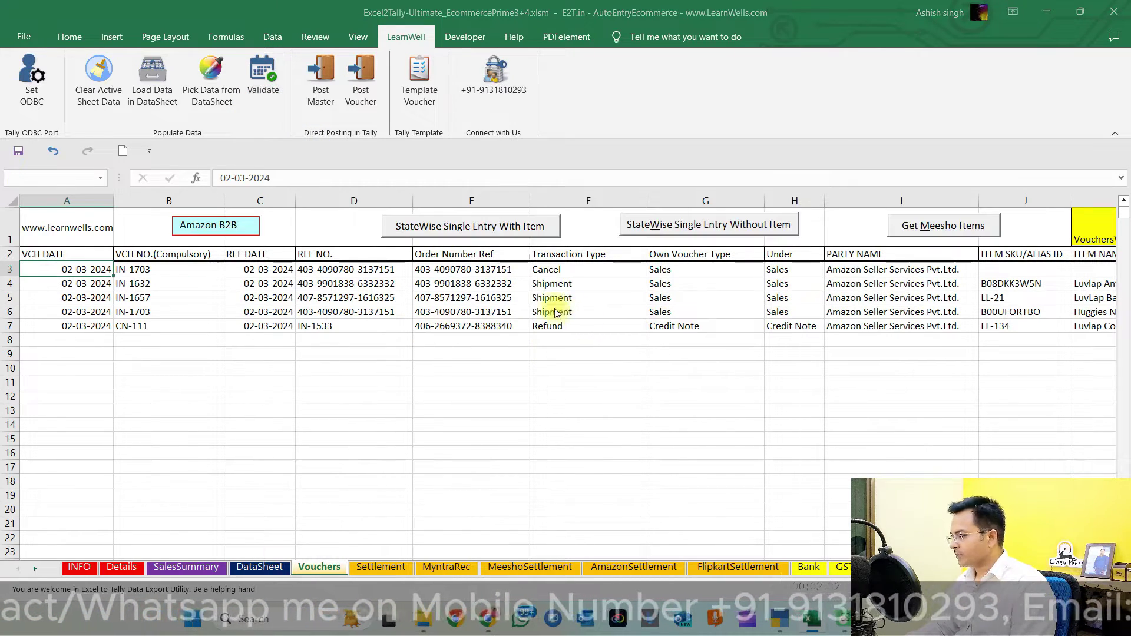
click(601, 361)
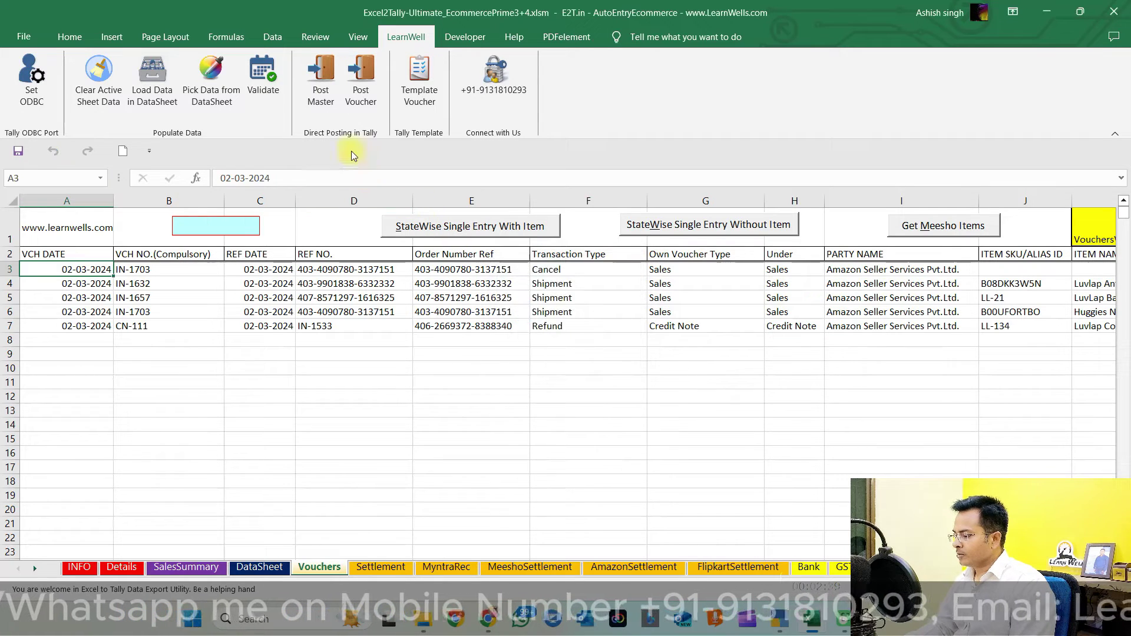
Check SalesSummary GSTR1 14A taxable -1783.93, IGST -214.07 and old month return 3748
click(200, 569)
click(367, 477)
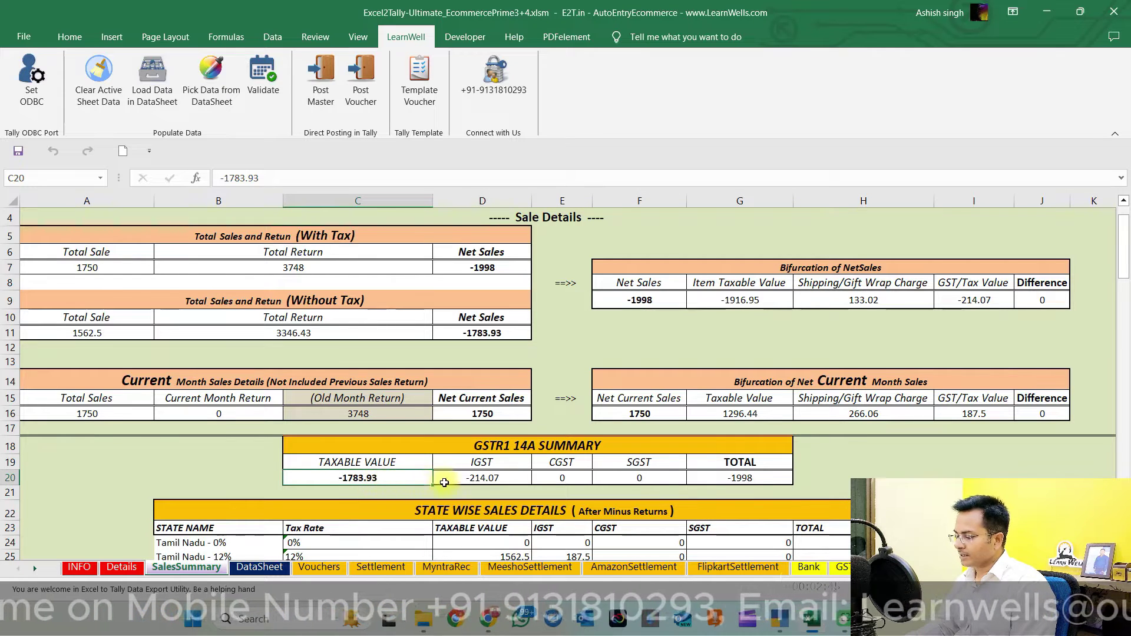
click(480, 480)
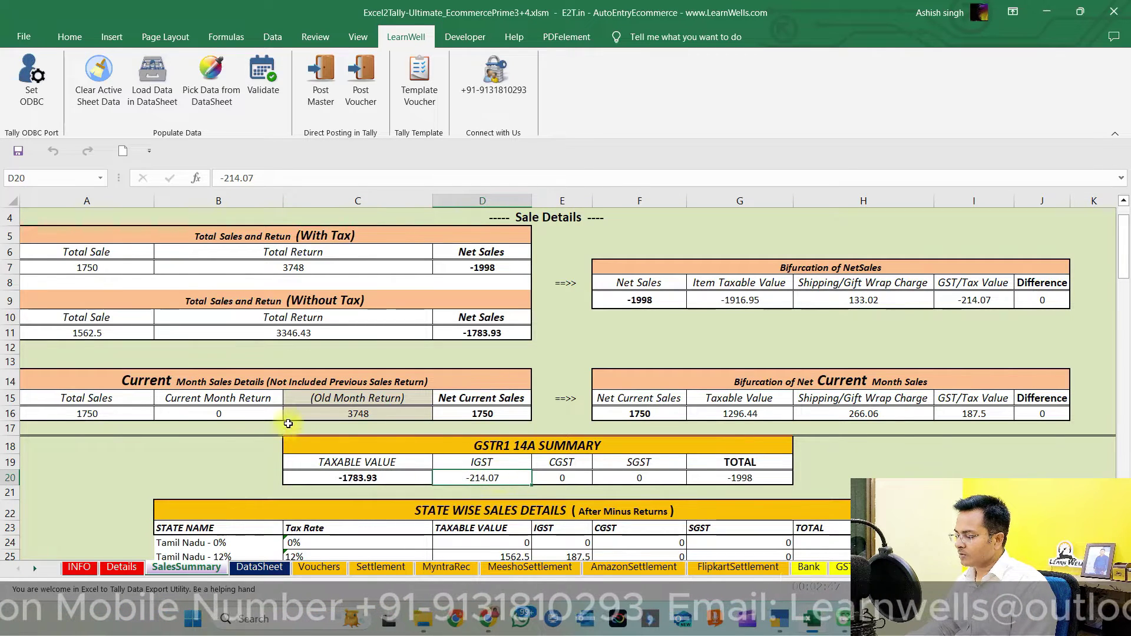
click(366, 415)
scroll(347, 407, down, 1)
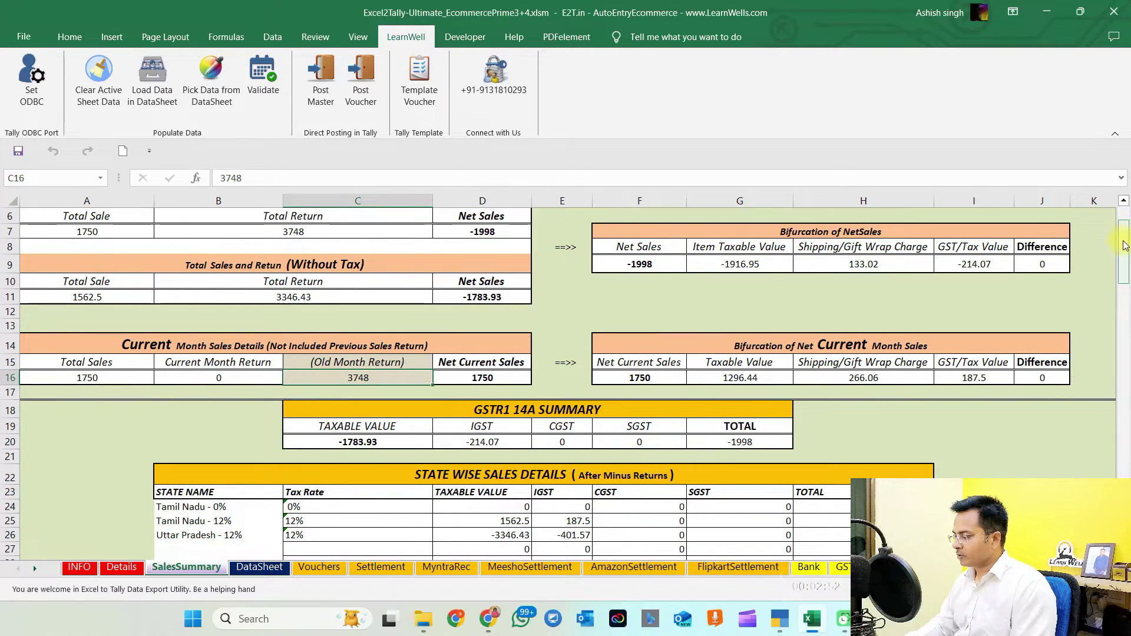
drag(1124, 233, 1125, 225)
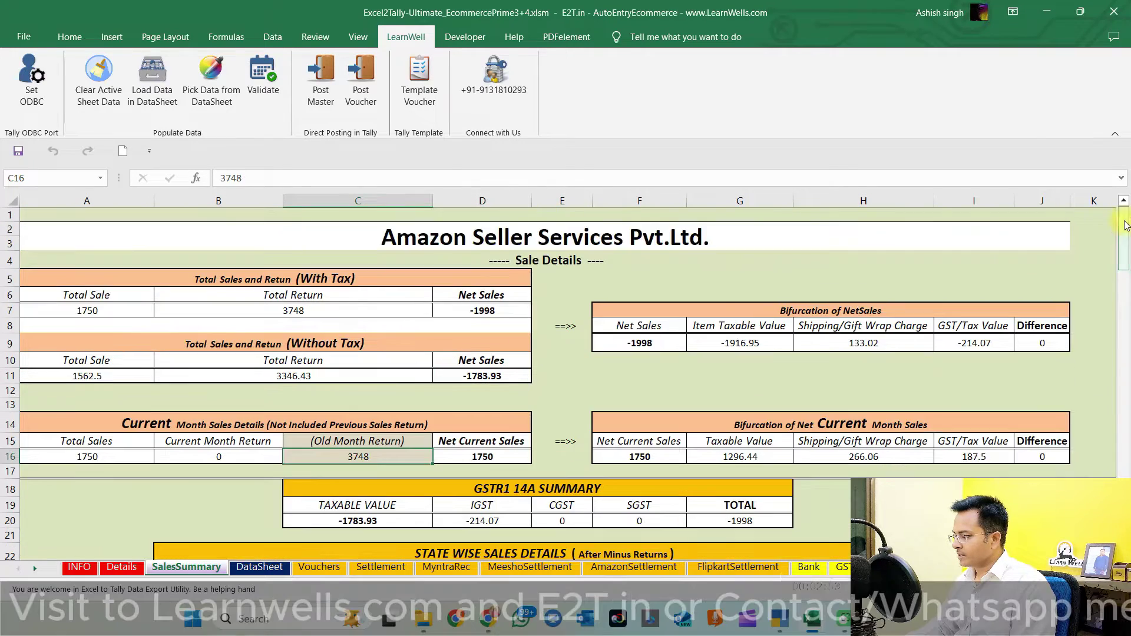
click(319, 568)
Review the credit note row's voucher type and its rate of 3213.39
click(210, 327)
key(Left)
key(Left)
key(Left)
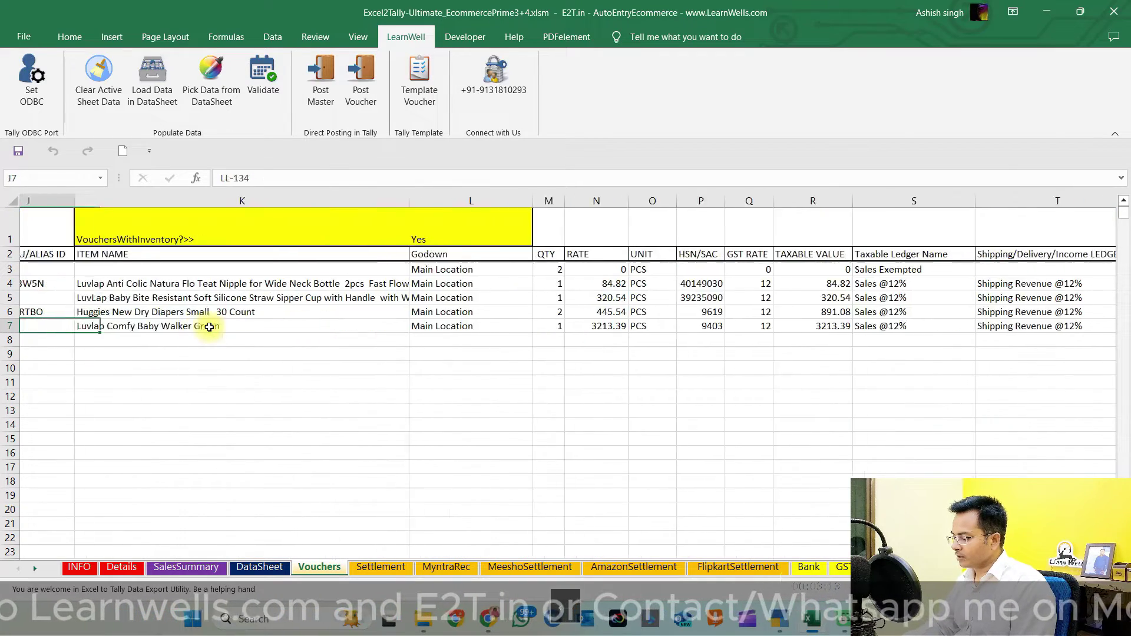
key(Left)
key(Left)
key(Left)
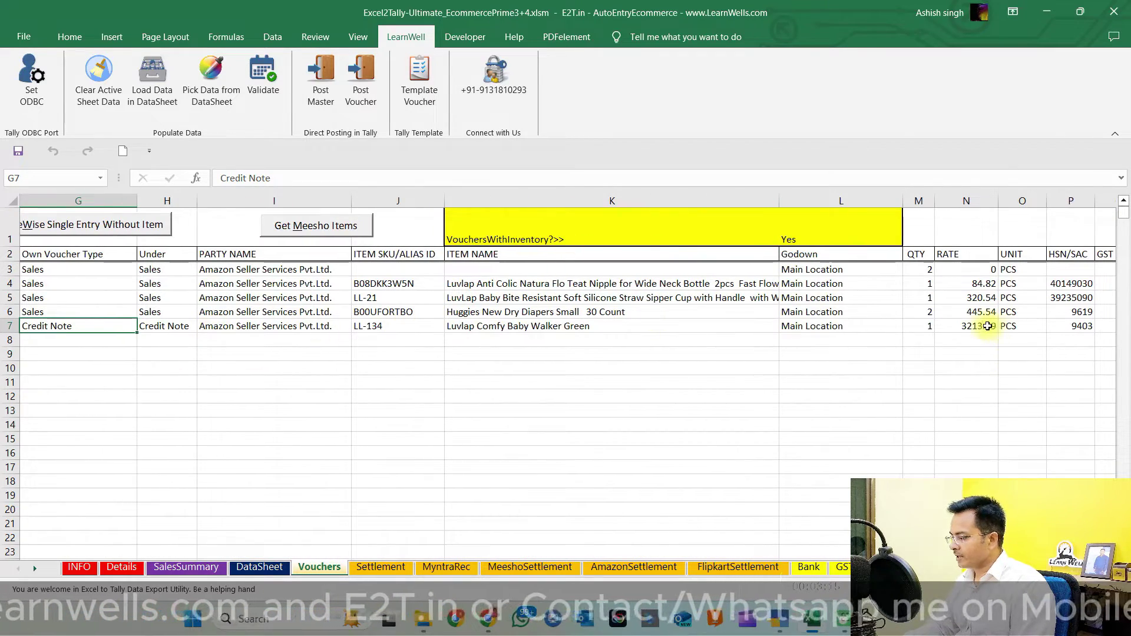
click(985, 327)
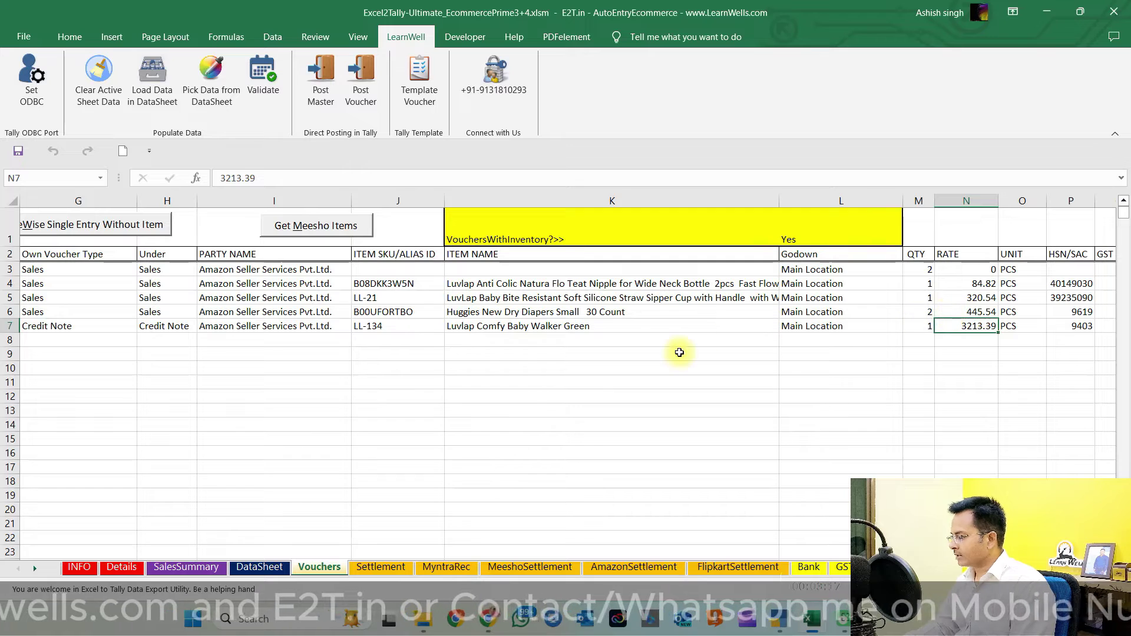
click(372, 340)
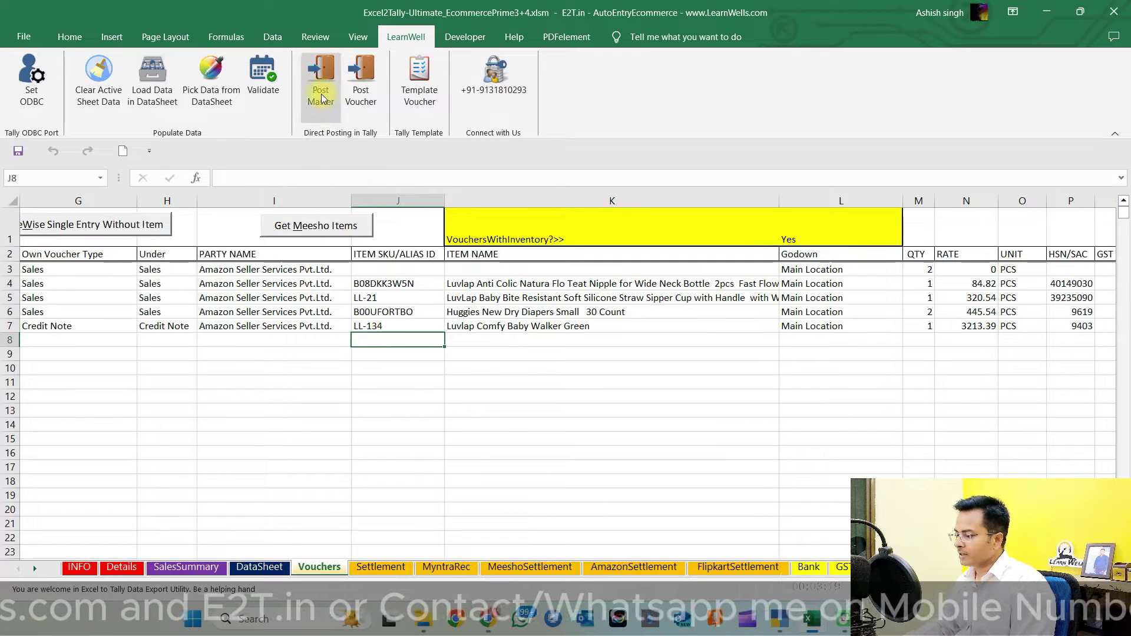
Post the masters, then the vouchers, to Tally without saving XML files
click(320, 77)
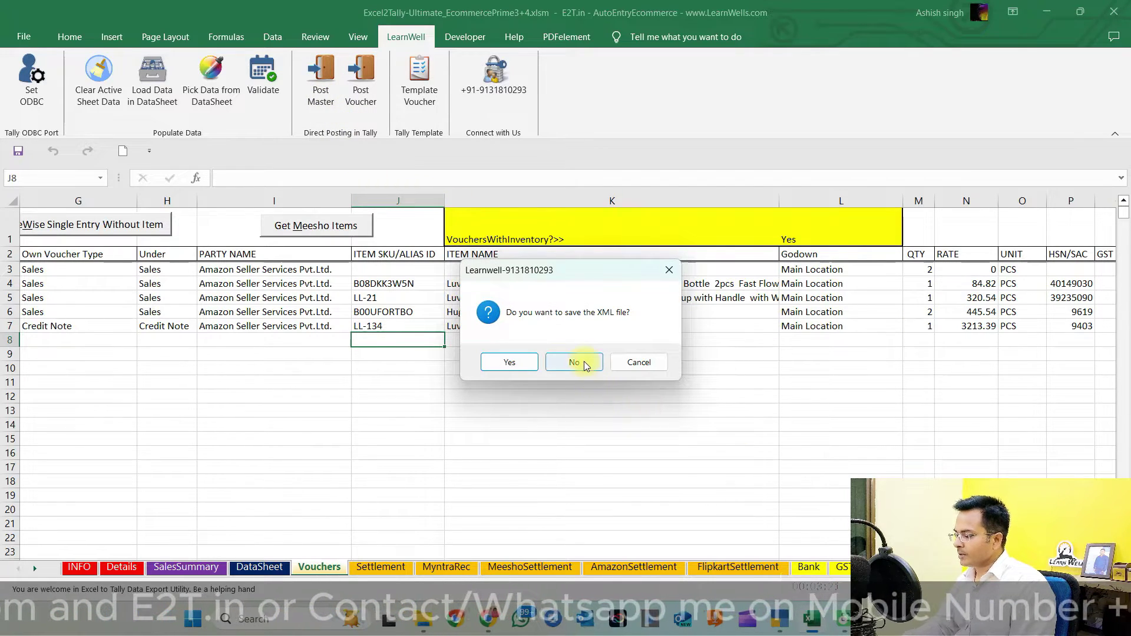
click(577, 362)
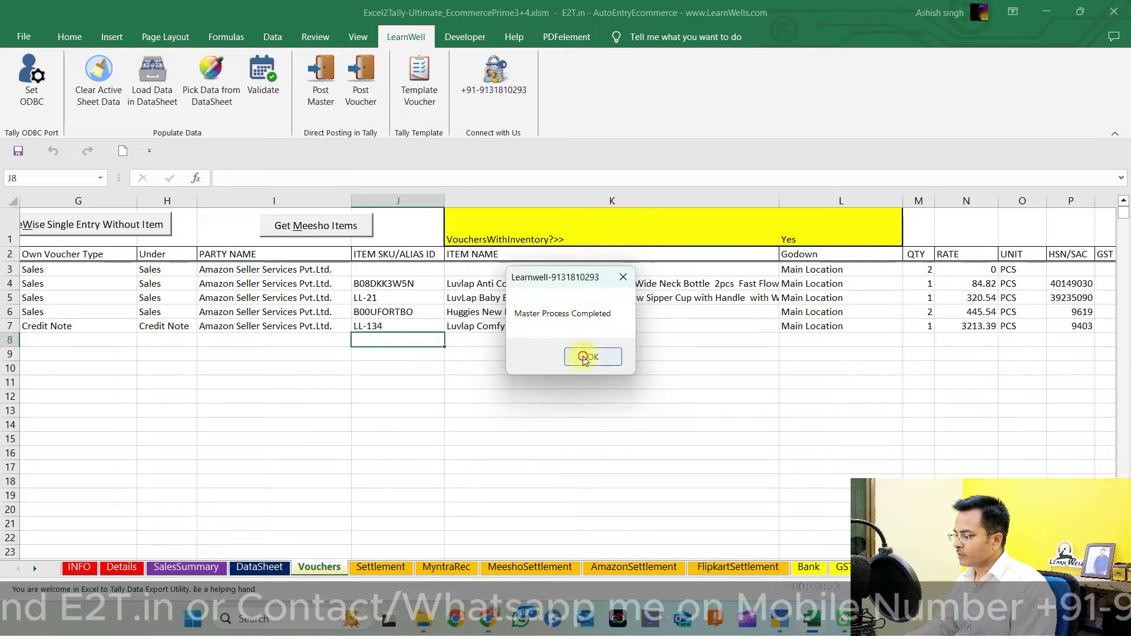
click(586, 355)
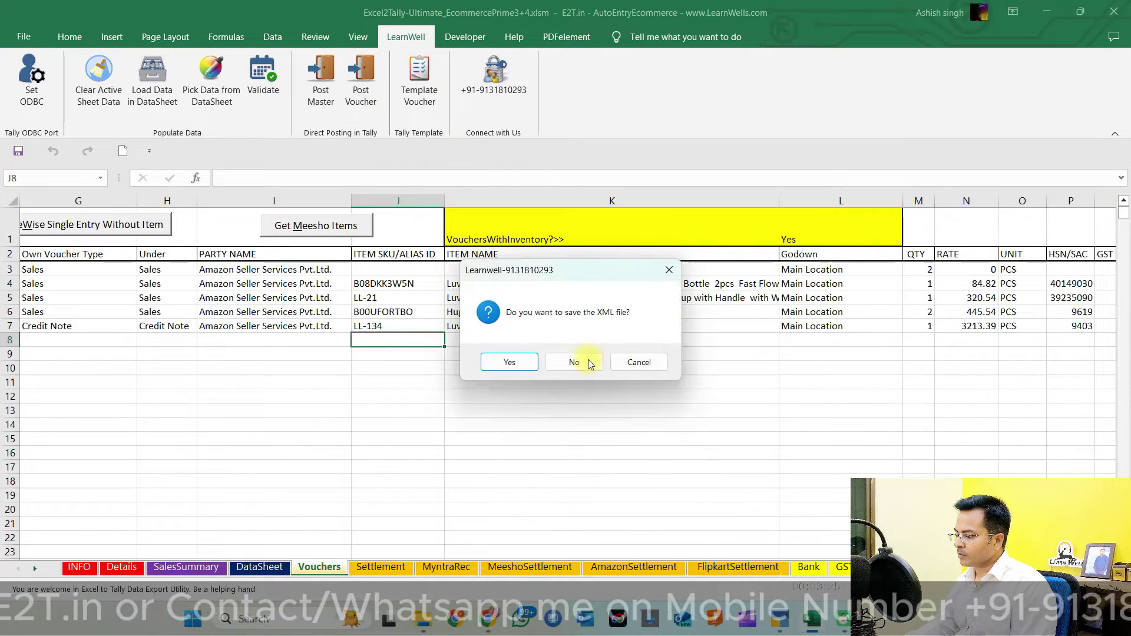
click(579, 361)
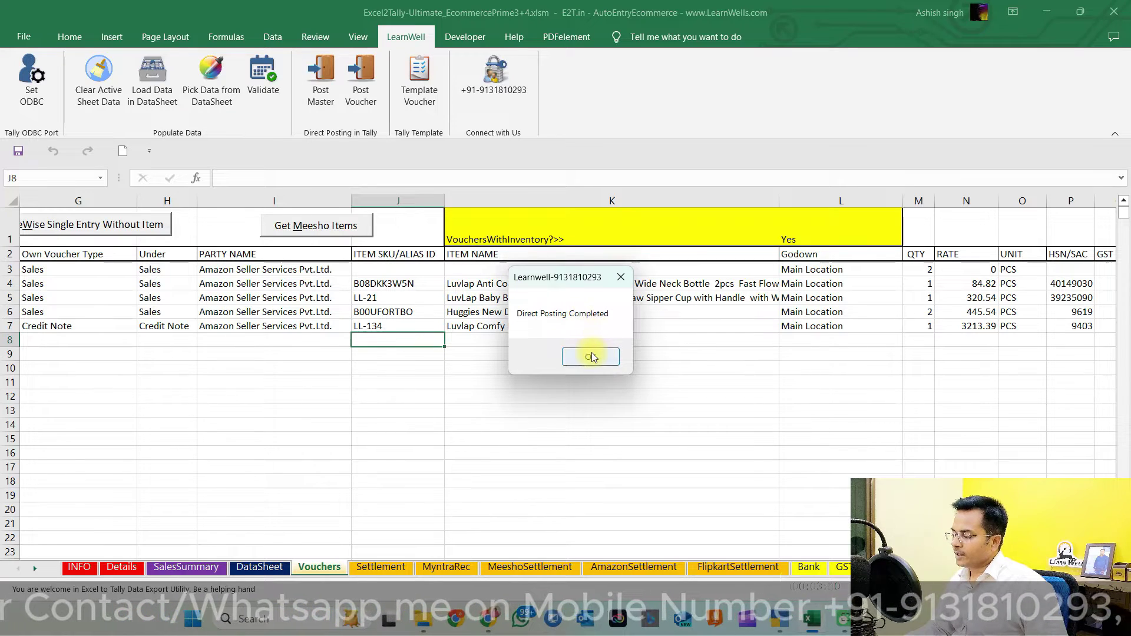
click(590, 356)
Review the Own Voucher Type of all five rows in G3:G7, then switch to TallyPrime
click(66, 270)
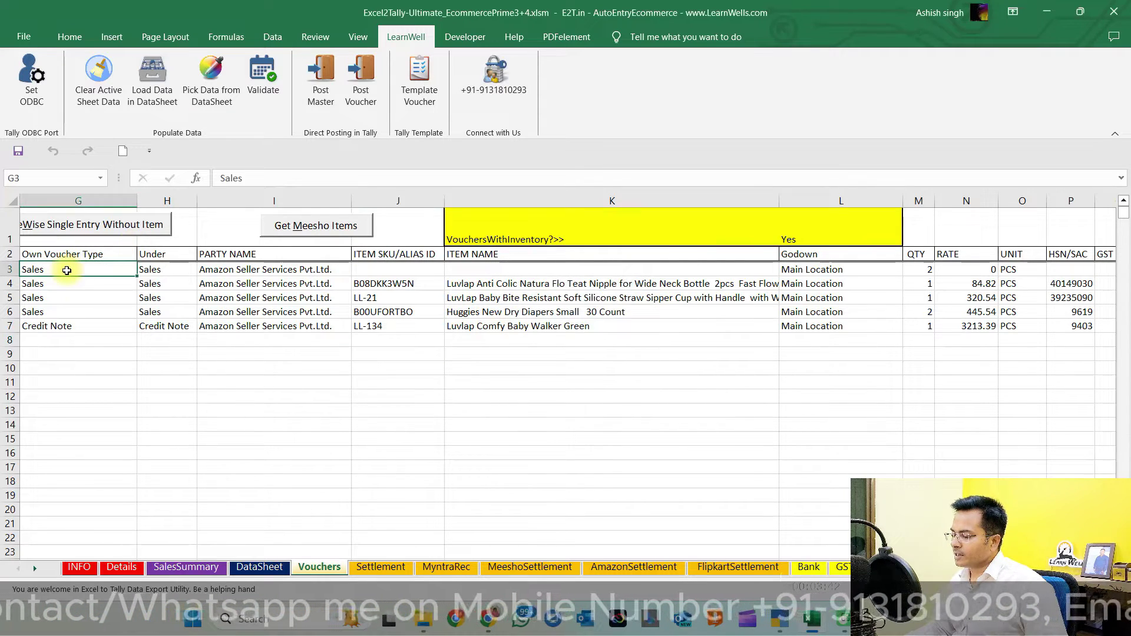
key(Left)
key(Left)
key(Left)
drag(399, 270, 396, 326)
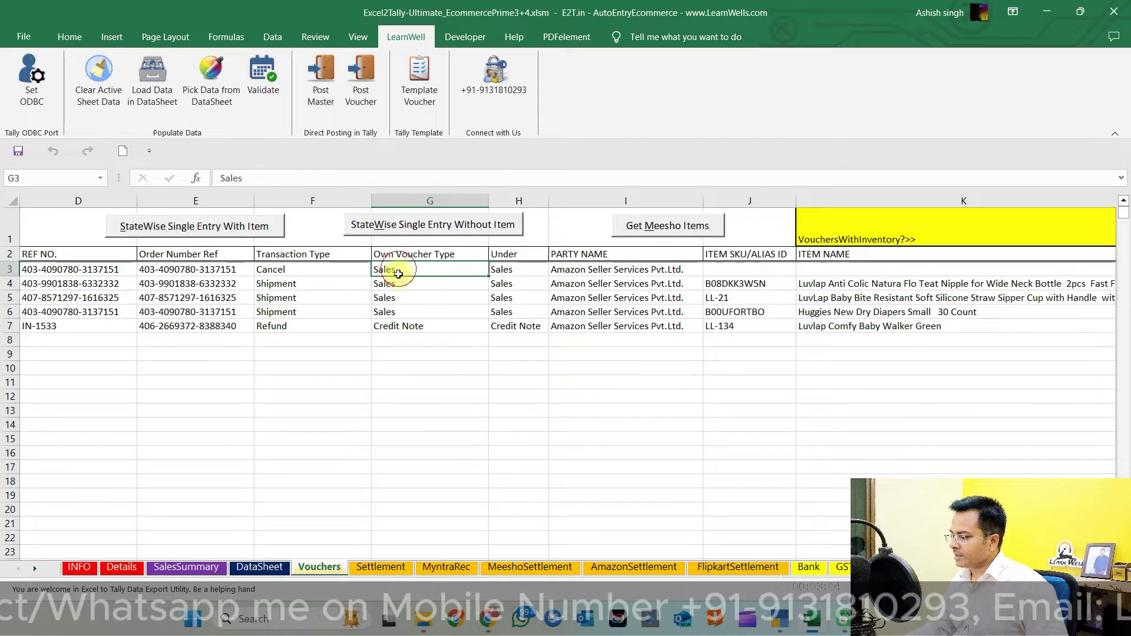
click(397, 325)
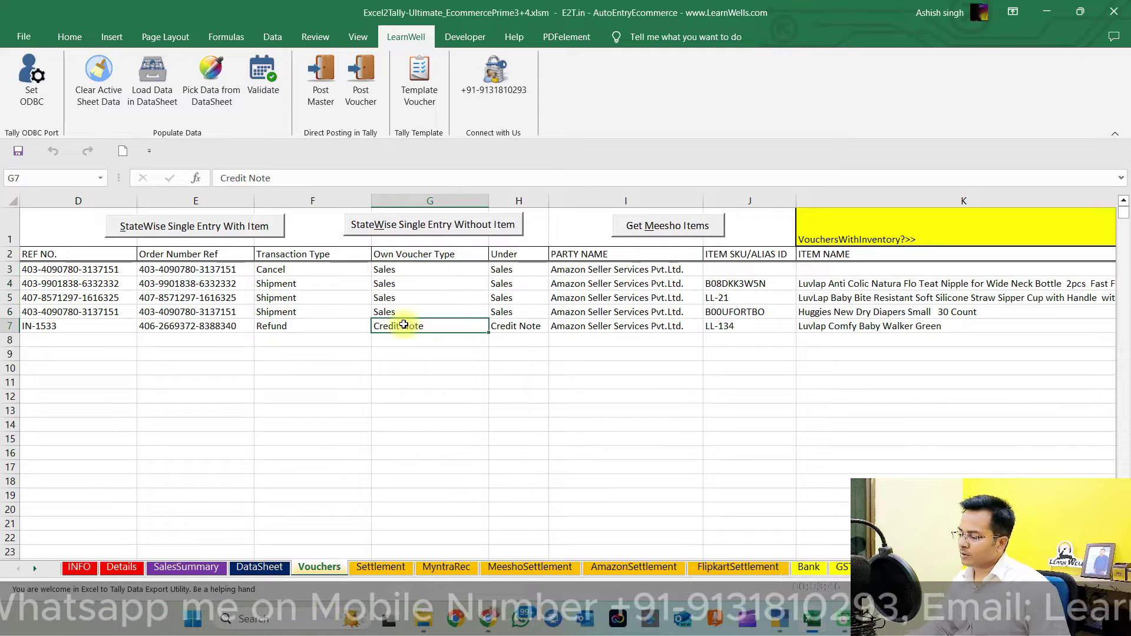
key(Up)
key(Up)
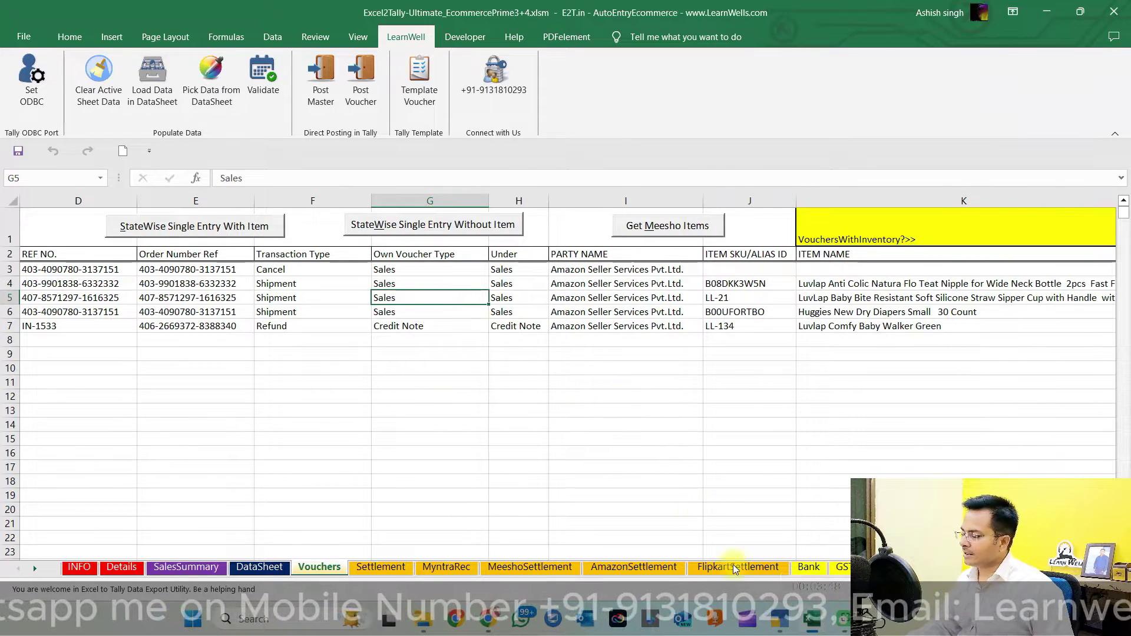
key(alt+Tab)
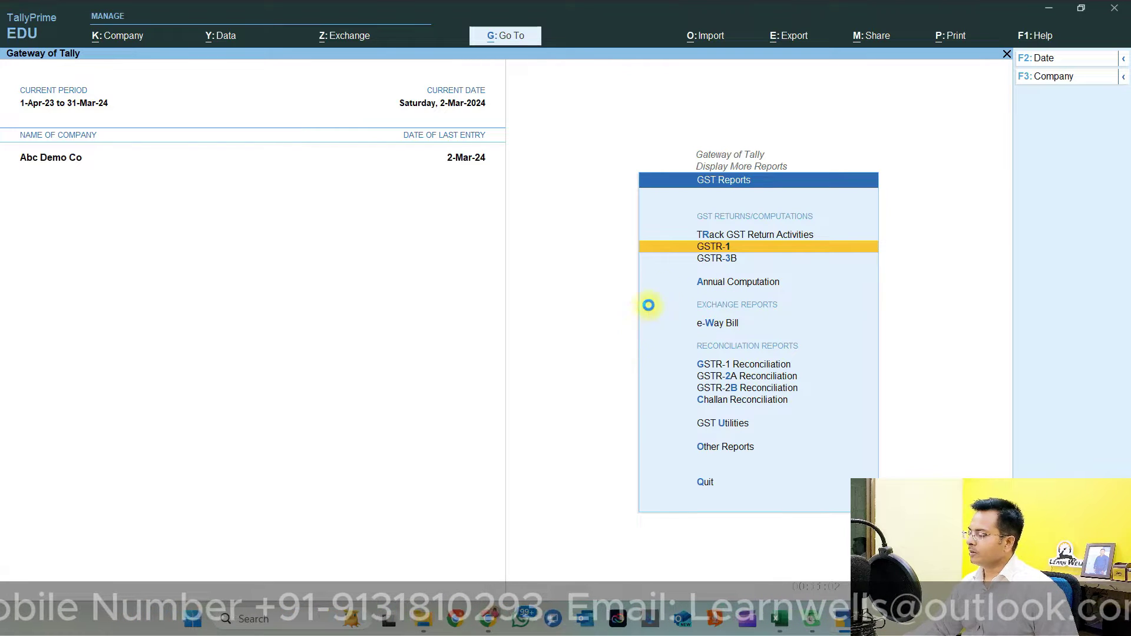
Set the GSTR-1 report period to 1-3-2024 through 2-3-2024
key(Return)
click(1054, 56)
text(1.3)
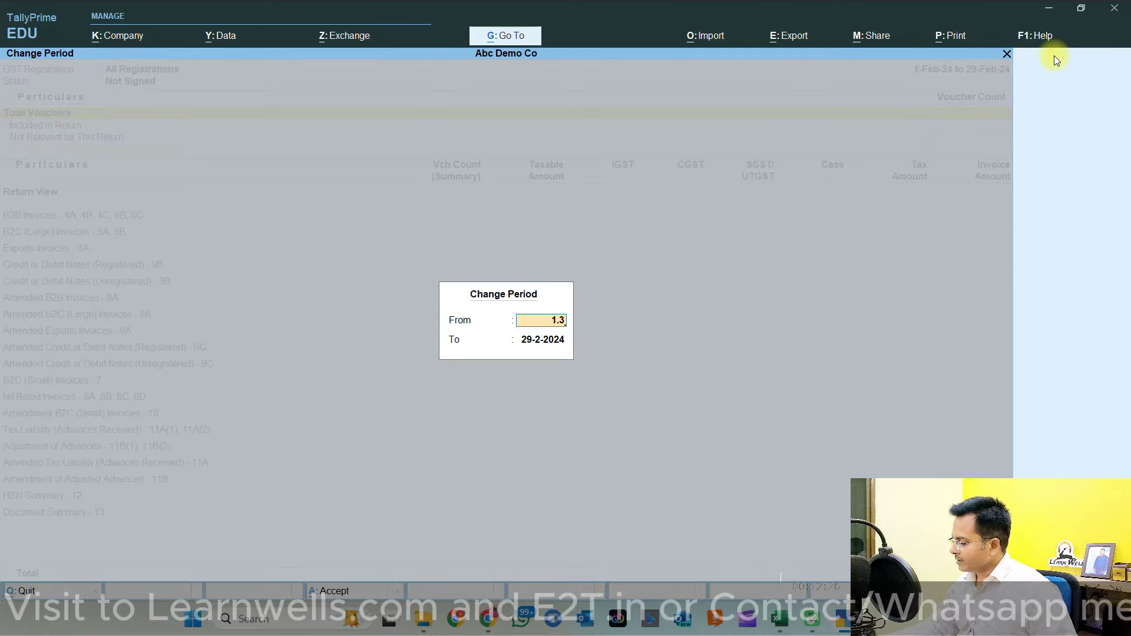
key(Return)
text(3.)
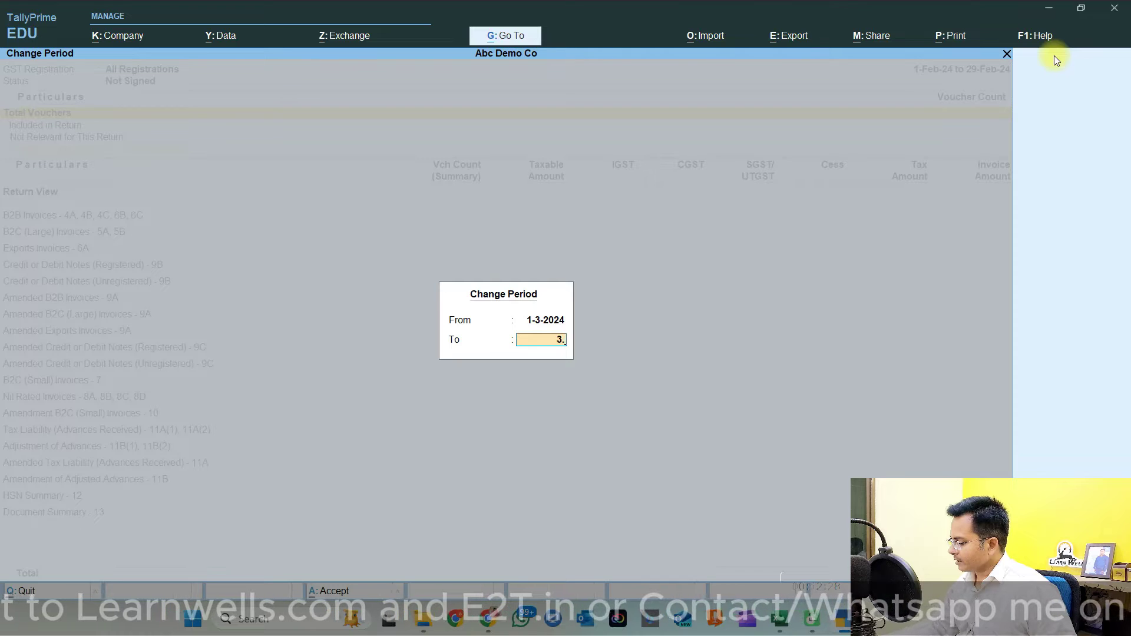
key(Return)
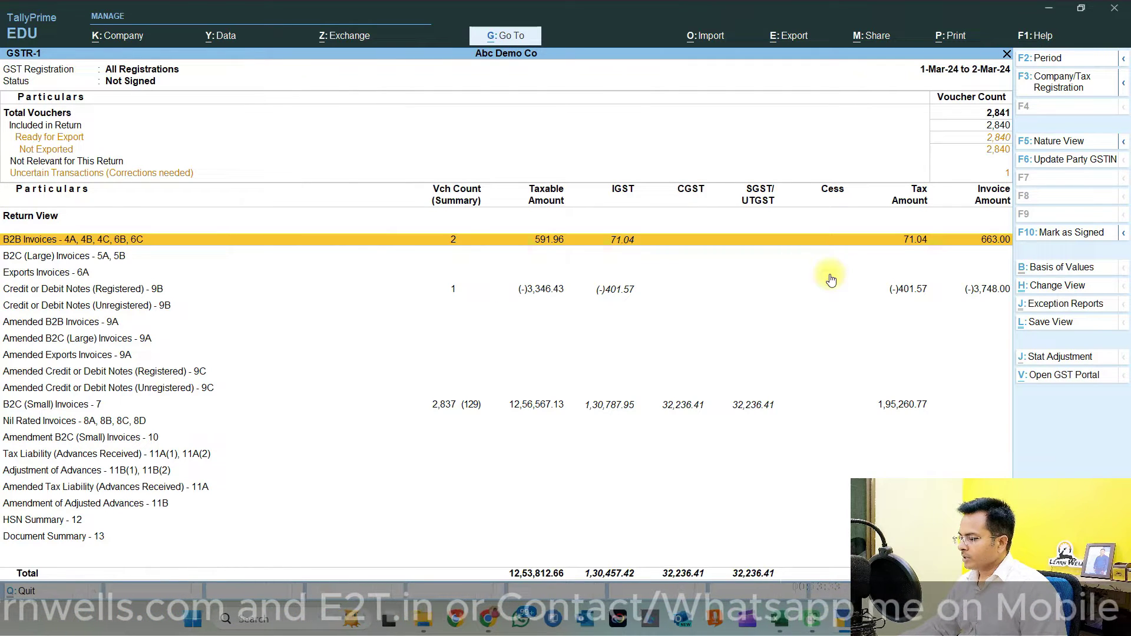
Open the Uncertain Transactions (Corrections needed) row of GSTR-1
key(Down)
key(Down)
key(Down)
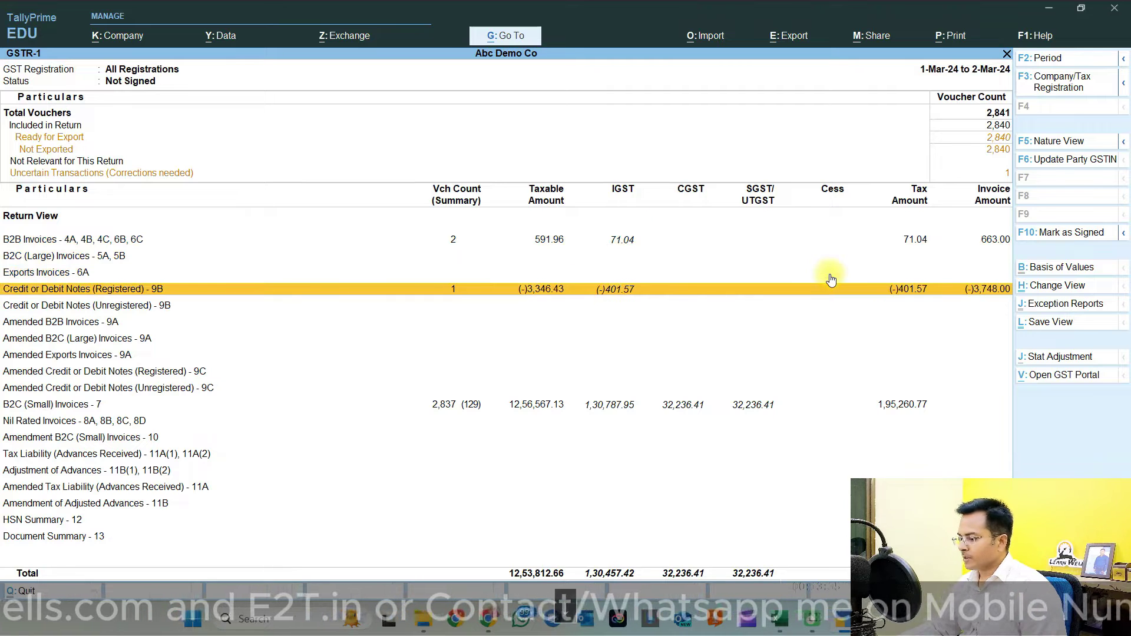
key(Up)
key(Up)
key(Up)
key(Up)
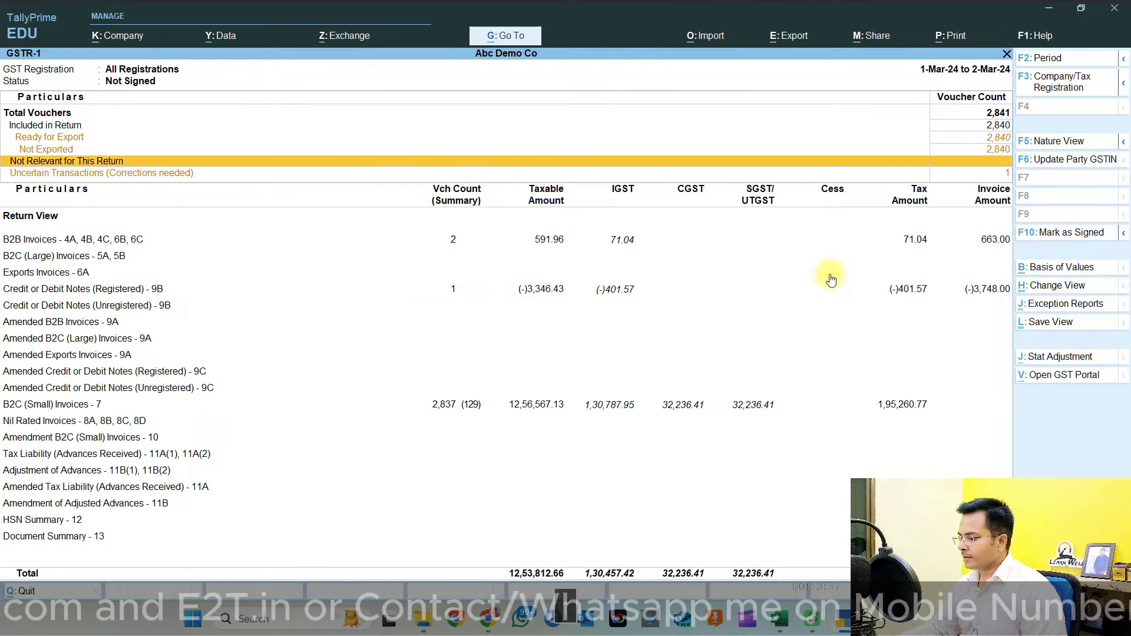
key(Down)
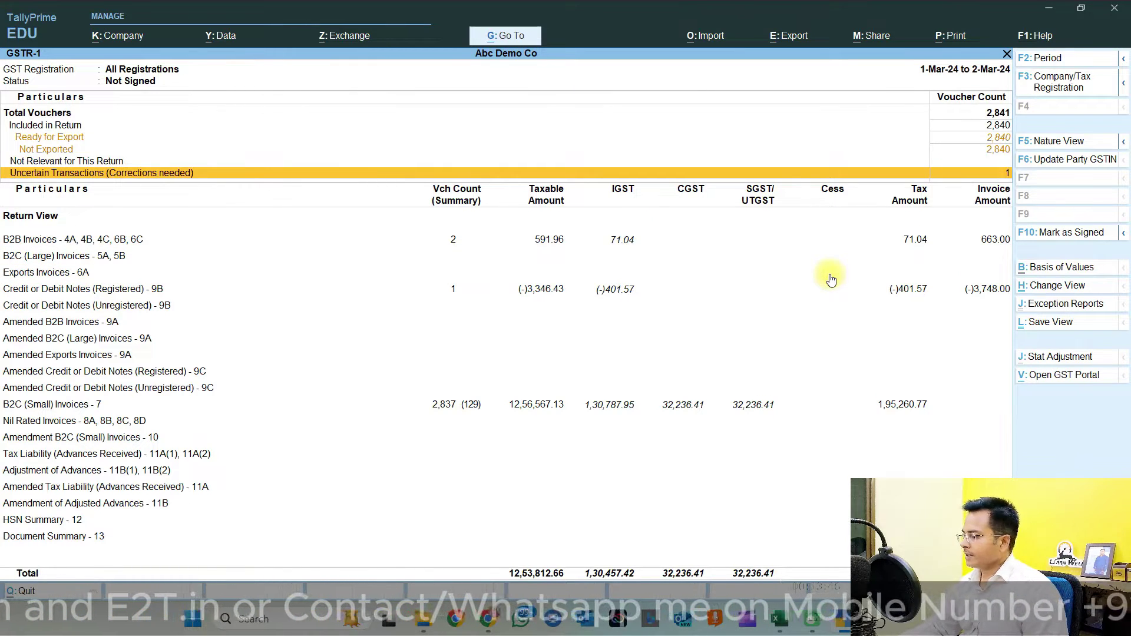
key(Return)
Select voucher IN-1703 under the tax amount mismatch and choose J: Accept As Is
key(Down)
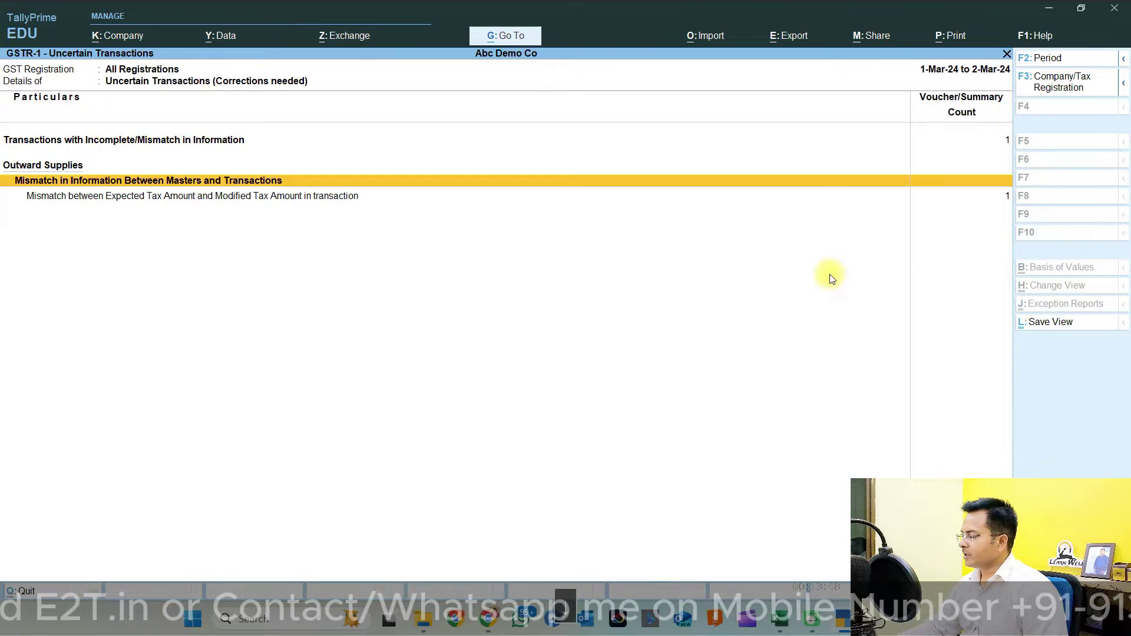
key(Down)
key(Return)
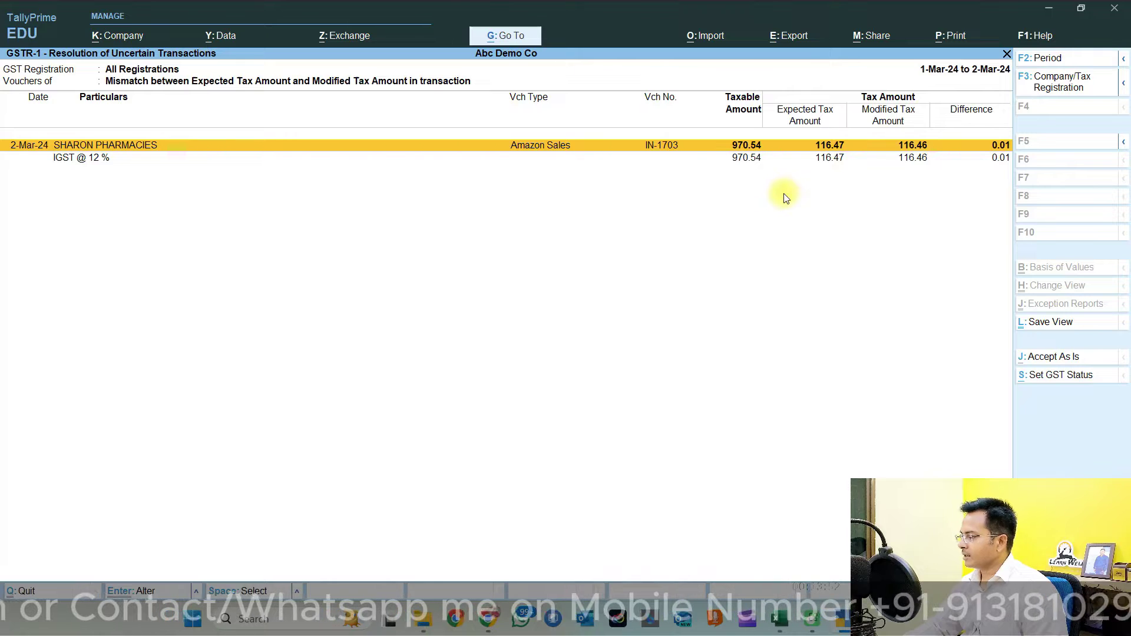
key(space)
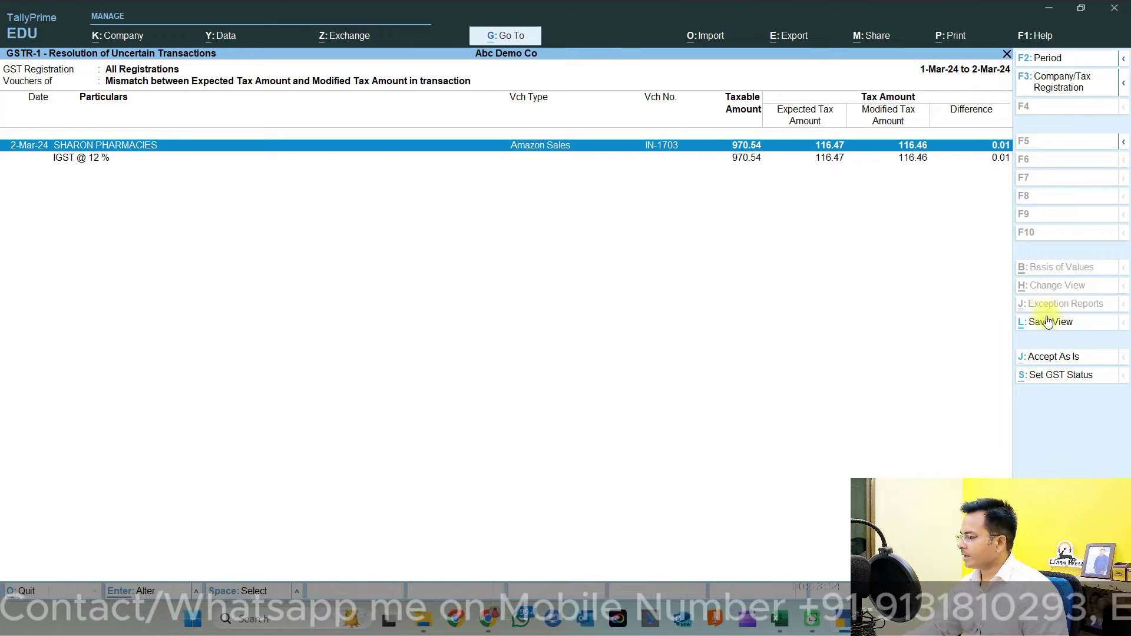
click(1045, 353)
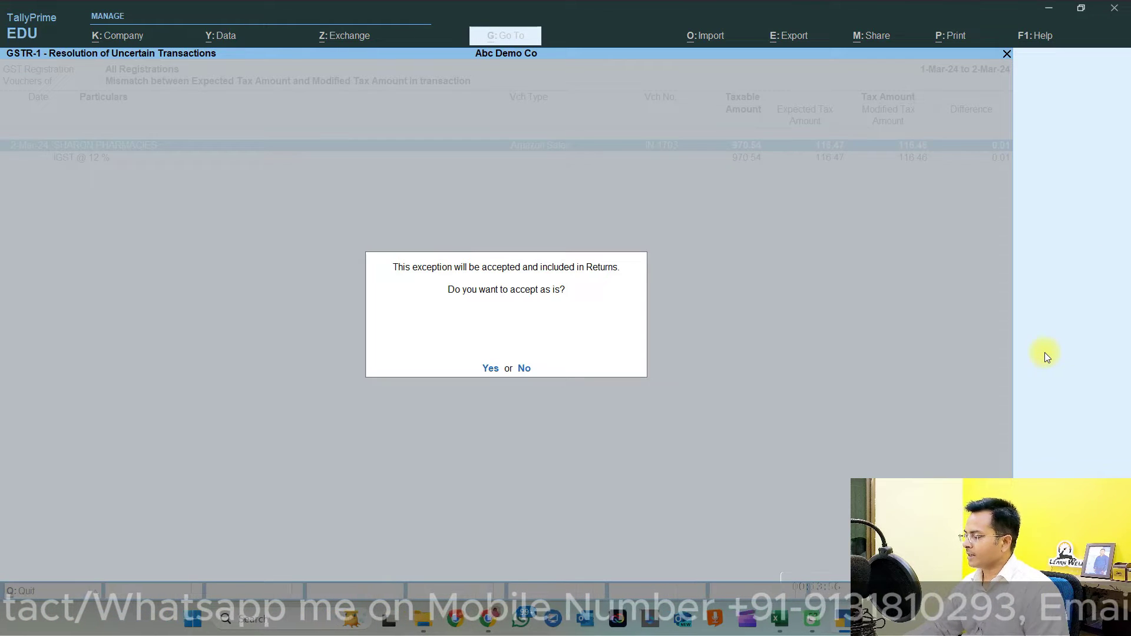
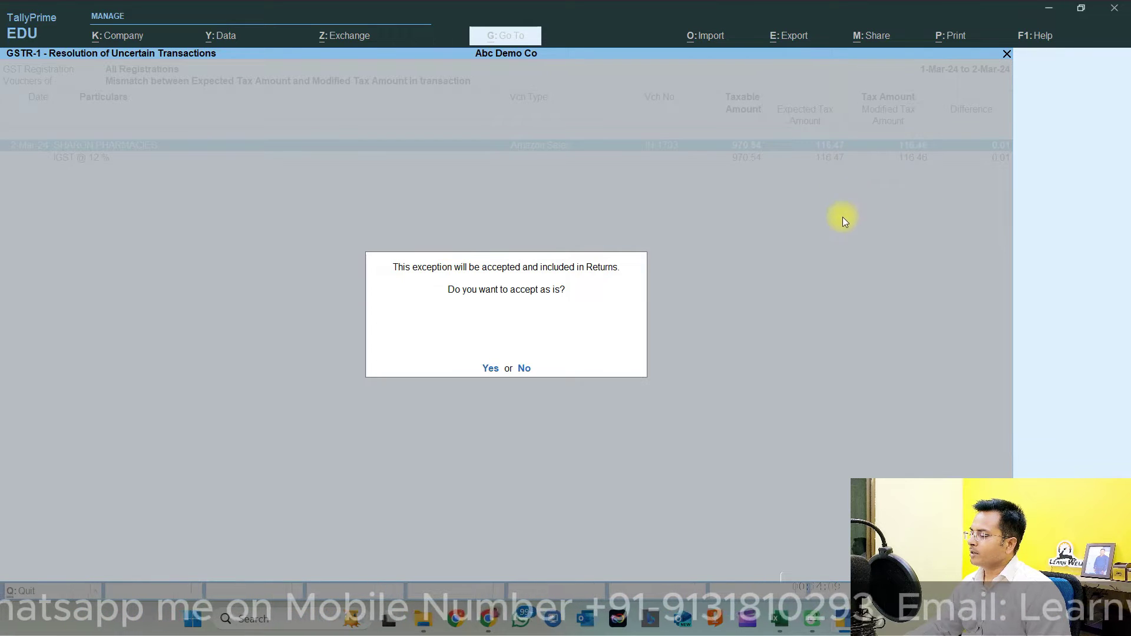
Accept the tax-amount mismatch transaction as is and back out to the GSTR-1 summary
key(y)
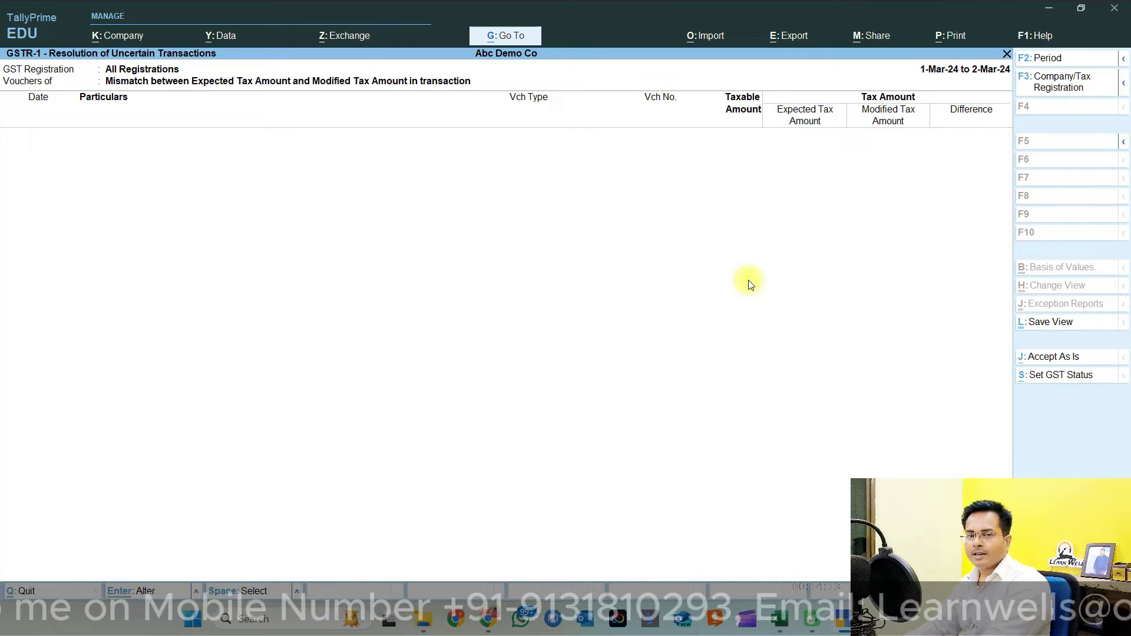
key(Escape)
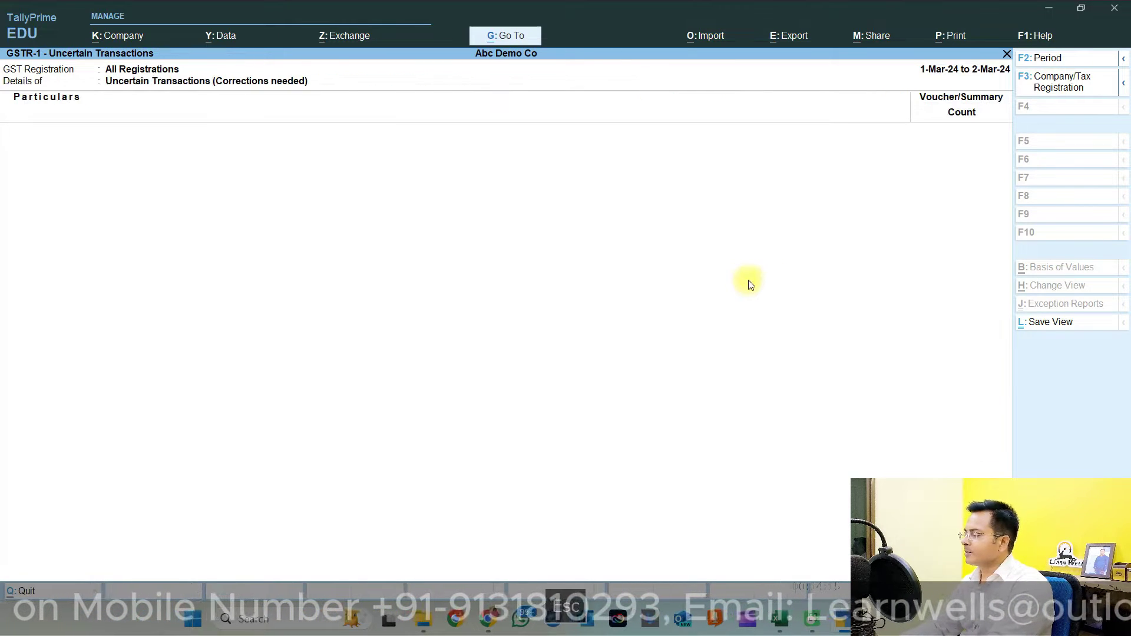
Open Amazon sales voucher IN-1657 from the first GSTIN under B2B Invoices
key(Escape)
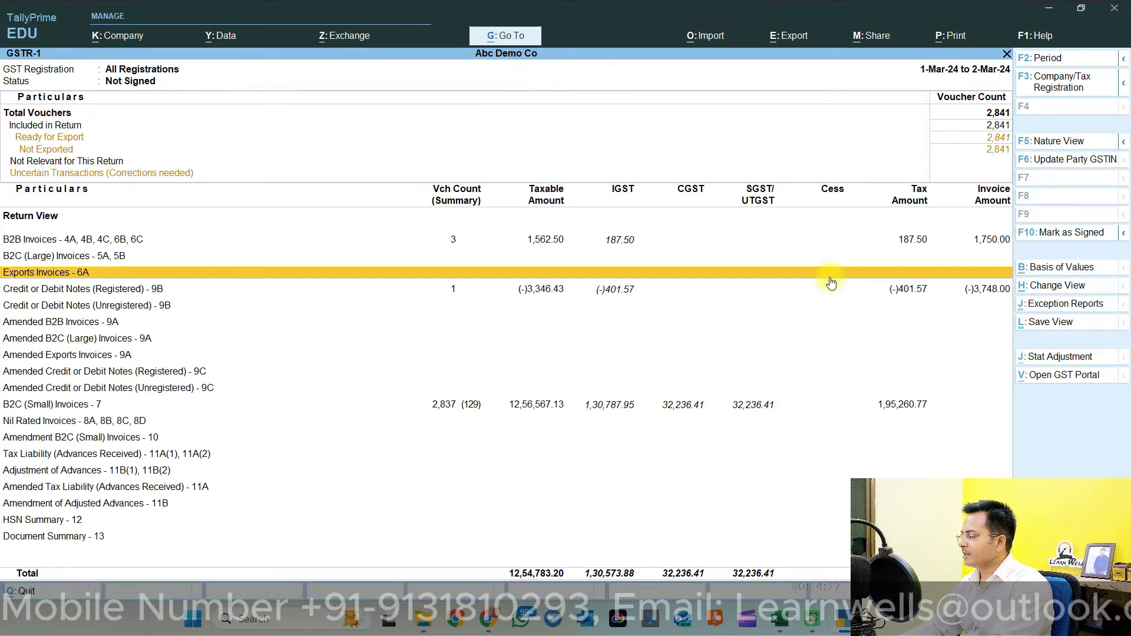
key(Up)
key(Up)
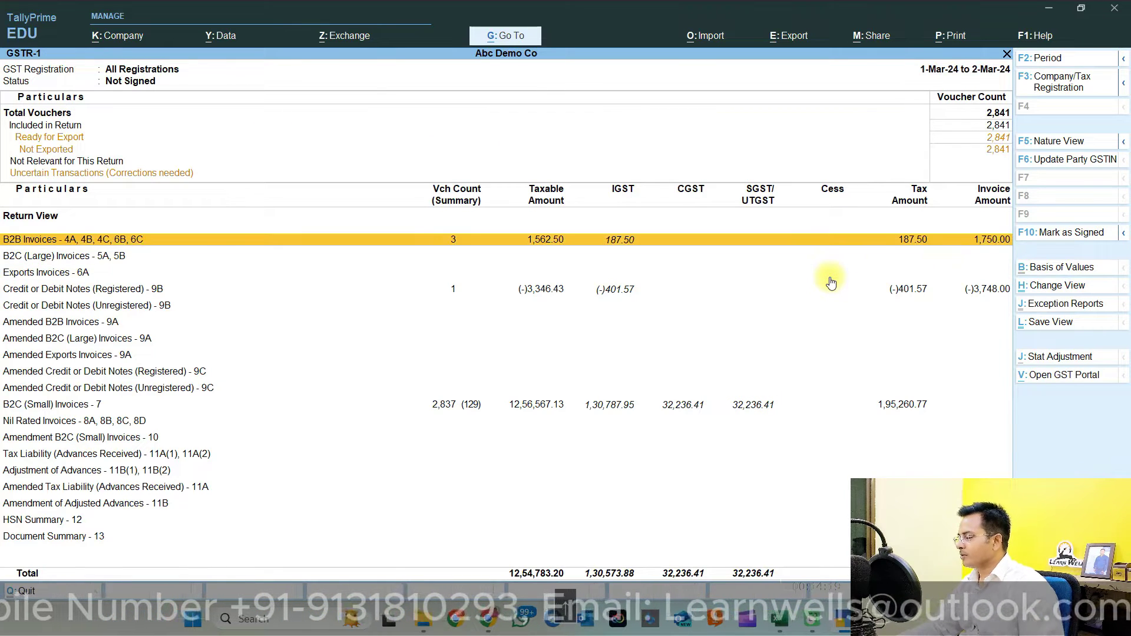
key(Return)
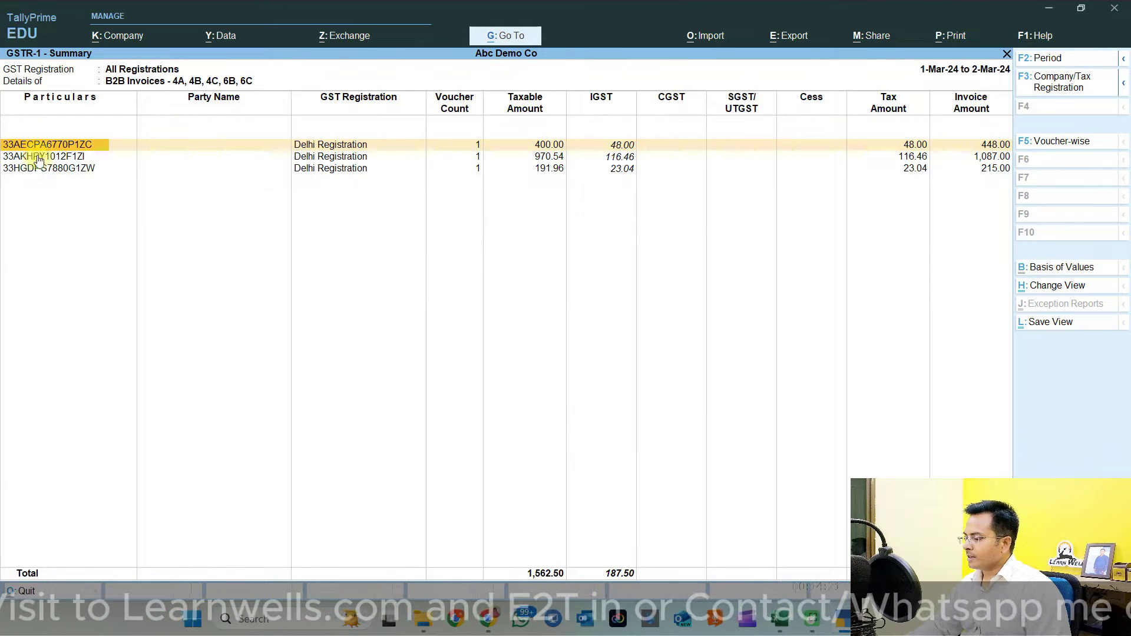
key(Return)
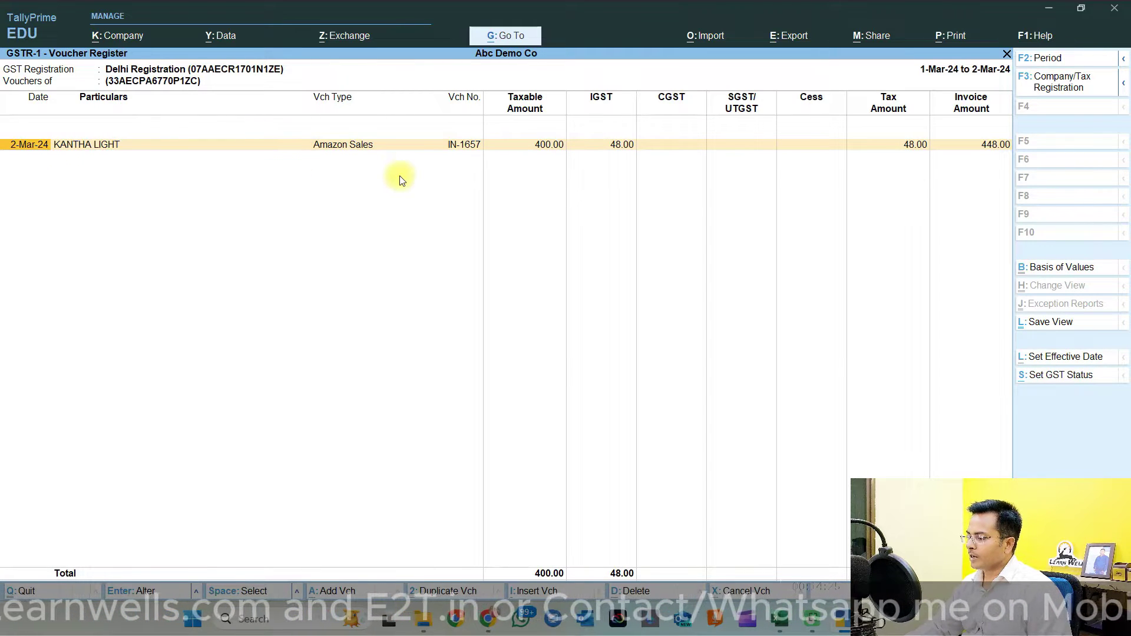
key(Return)
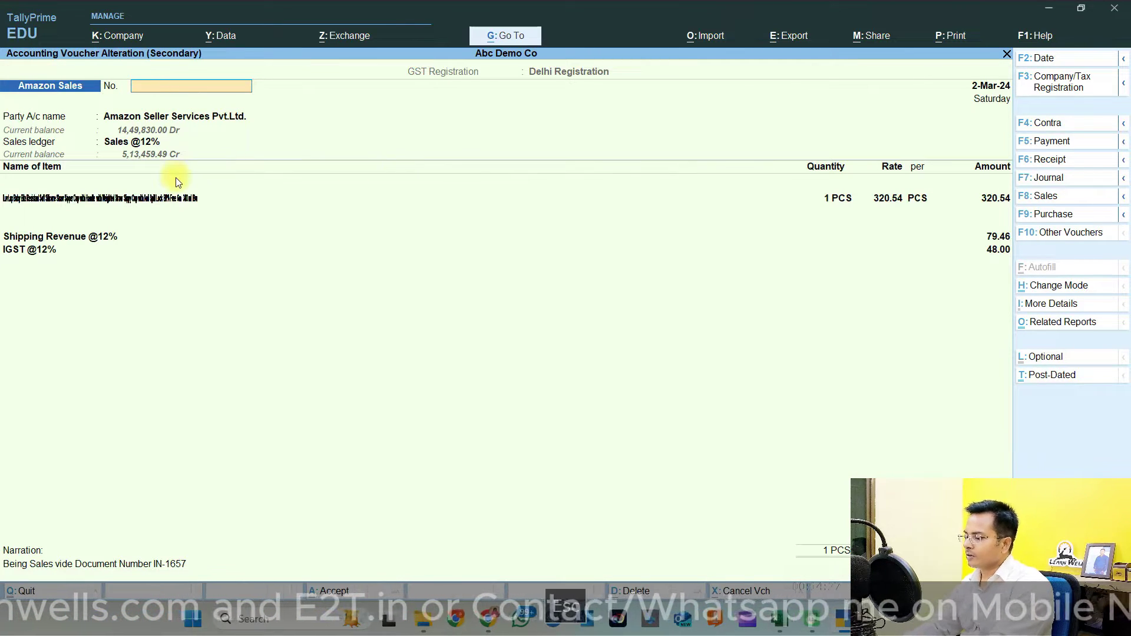
Review voucher IN-1657's party details, then close it back to the B2B summary
key(Escape)
key(Return)
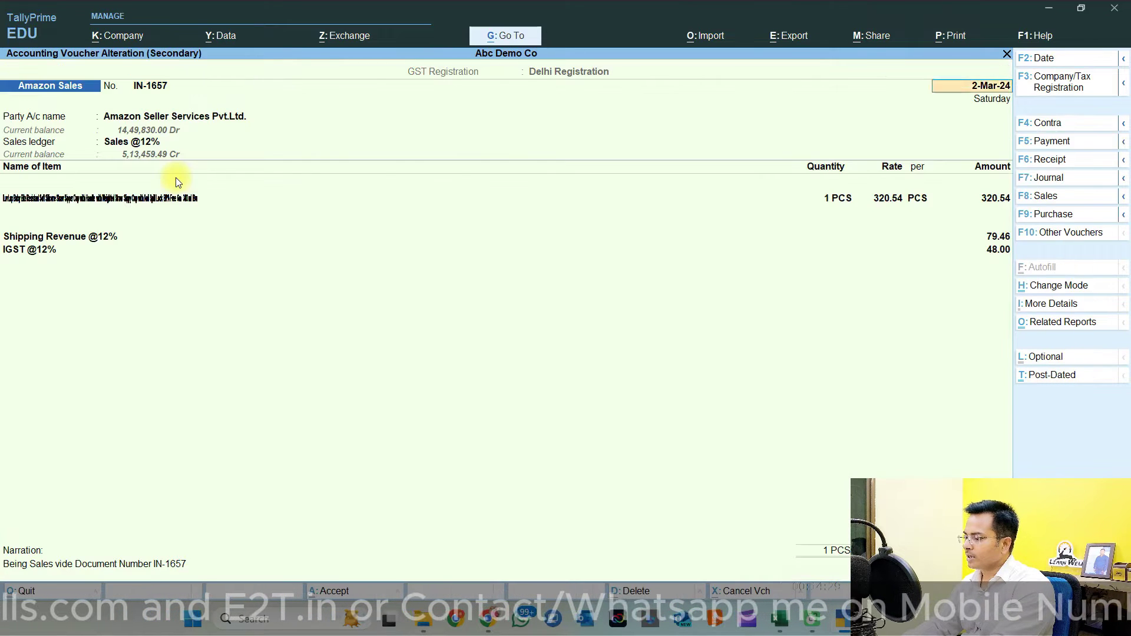
key(Return)
key(Return)
key(Return)
key(Return)
key(Return)
key(Return)
key(Return)
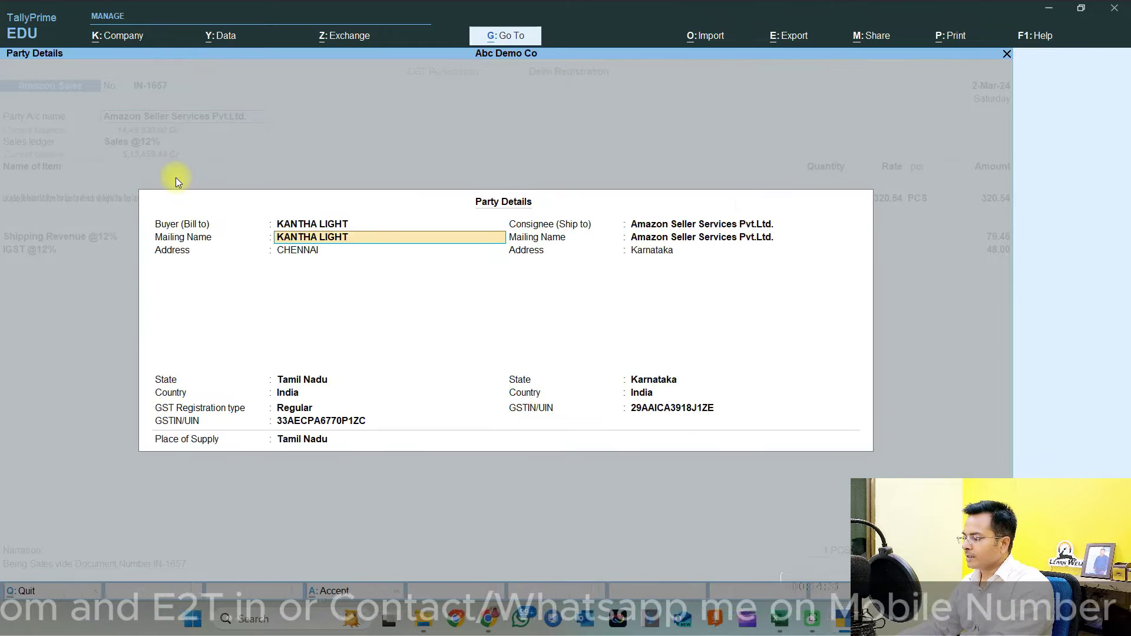
key(Escape)
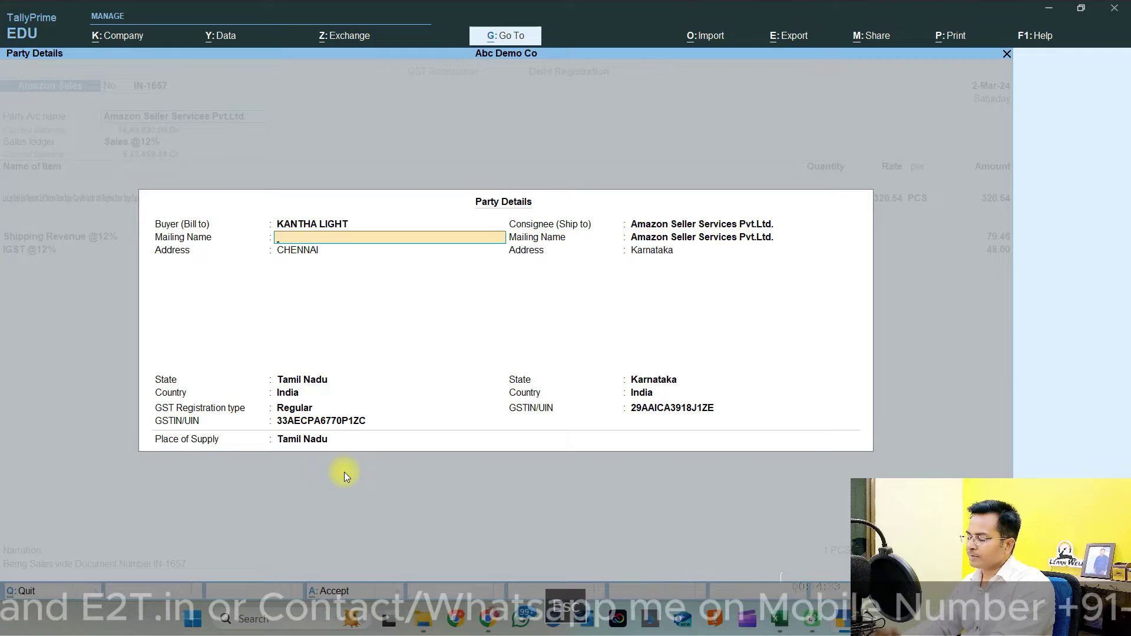
key(Escape)
key(Escape)
key(Escape)
key(Escape)
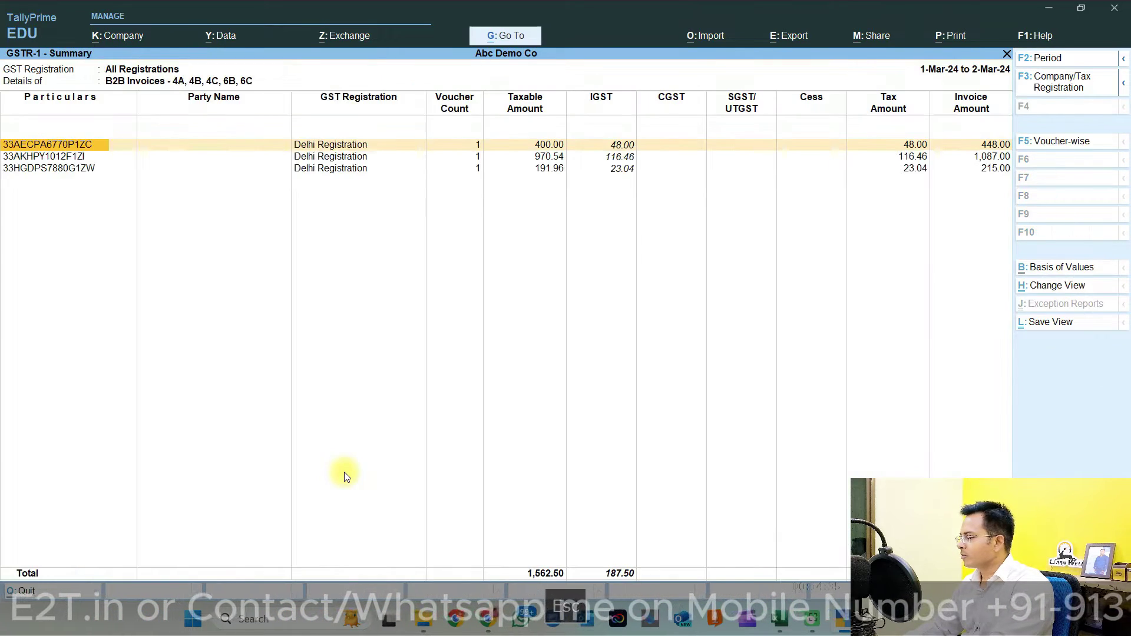
key(Escape)
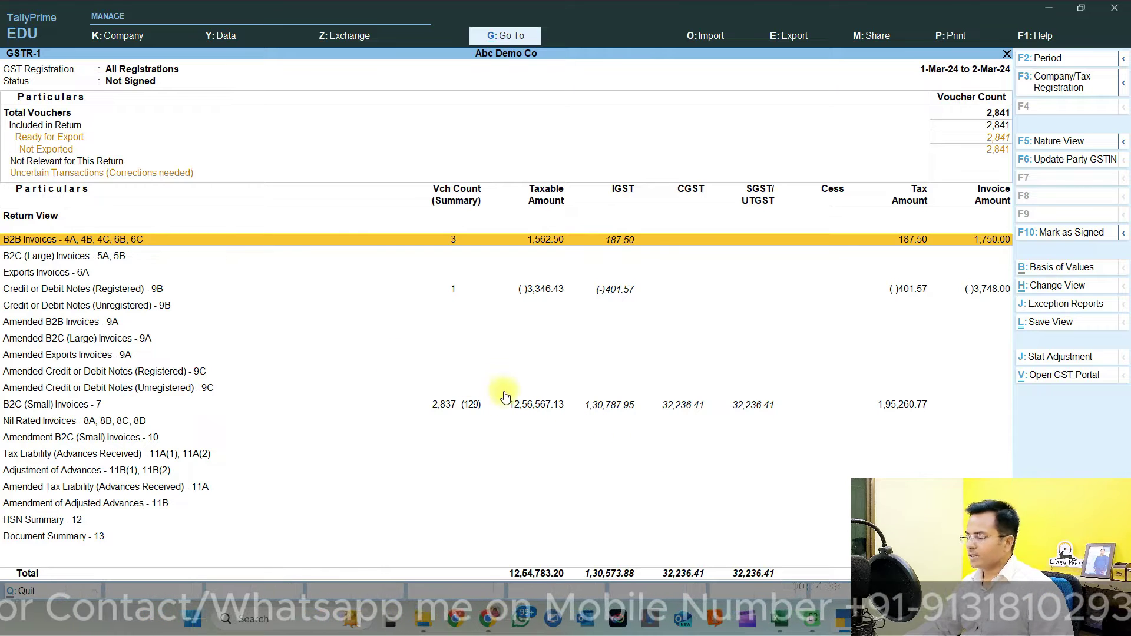
Exit GSTR-1 to the Gateway of Tally and switch to the Excel workbook
click(609, 398)
key(Escape)
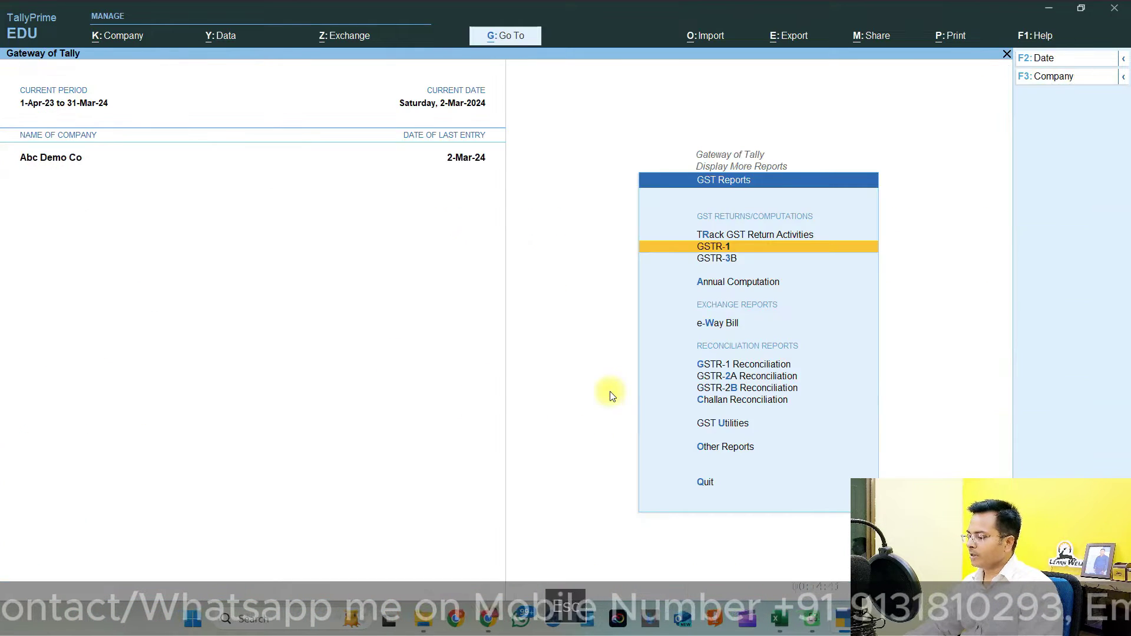
key(Escape)
key(Escape)
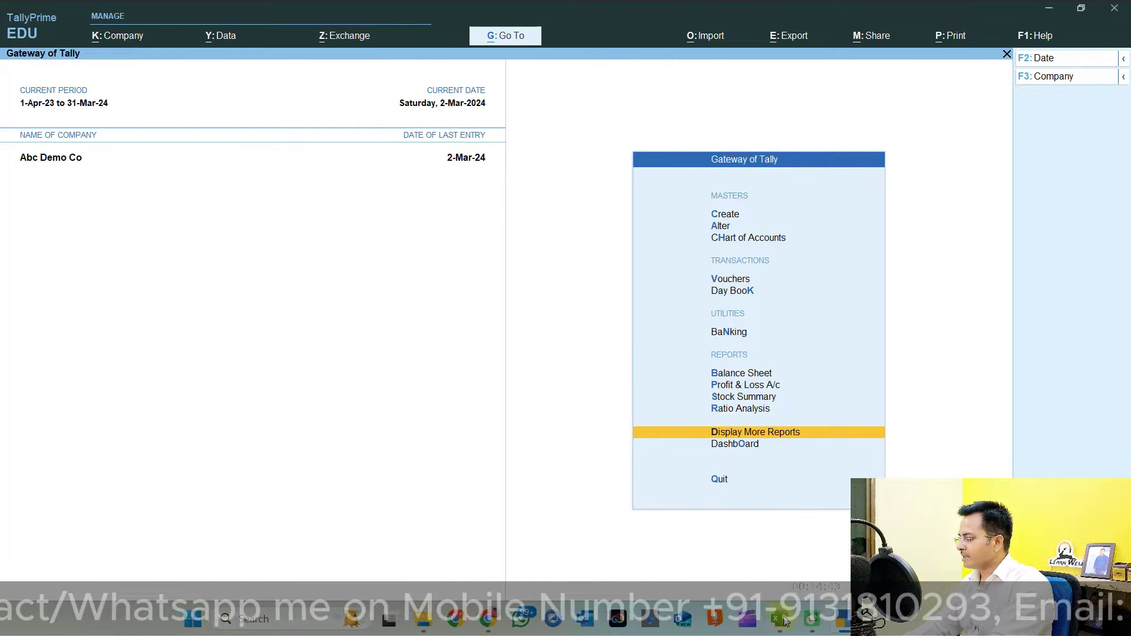
click(779, 619)
click(455, 376)
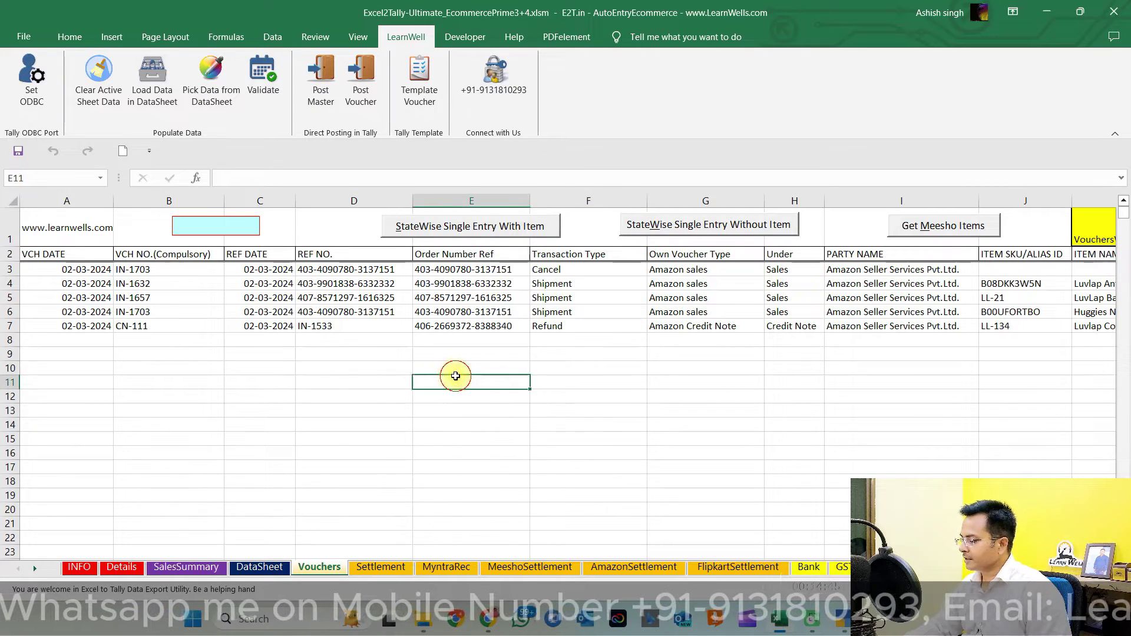
click(348, 439)
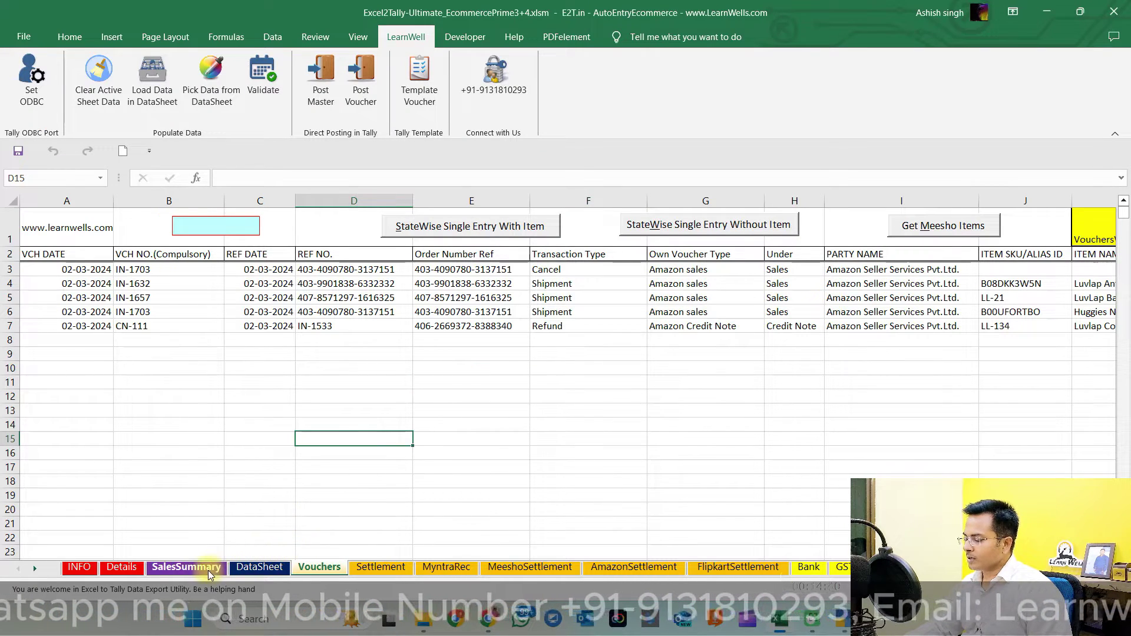
click(259, 567)
click(266, 446)
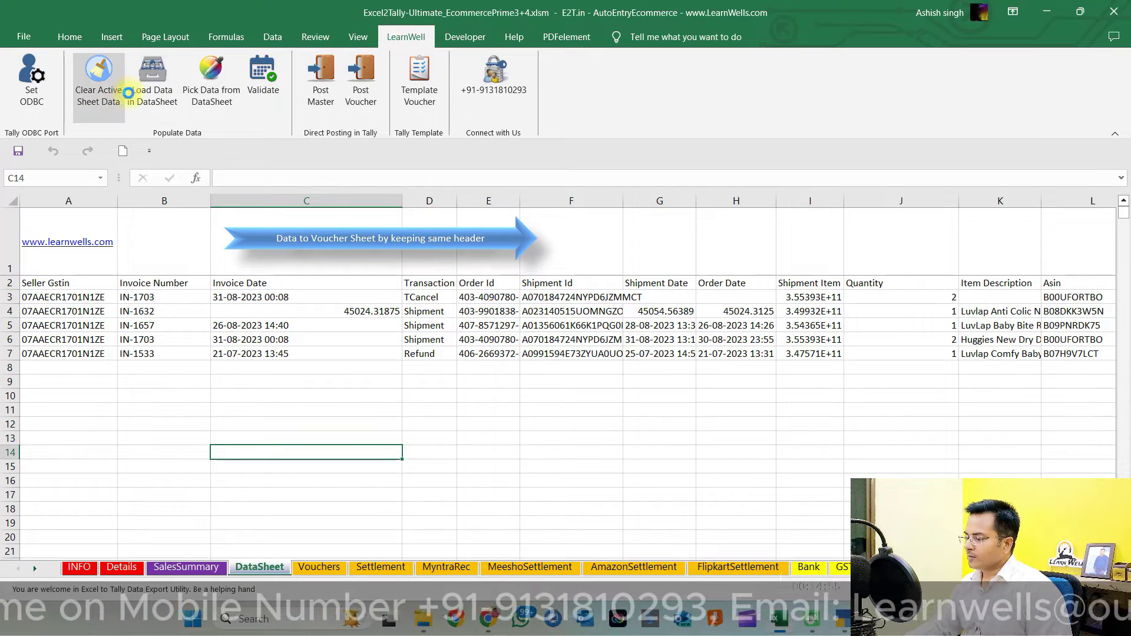
click(155, 80)
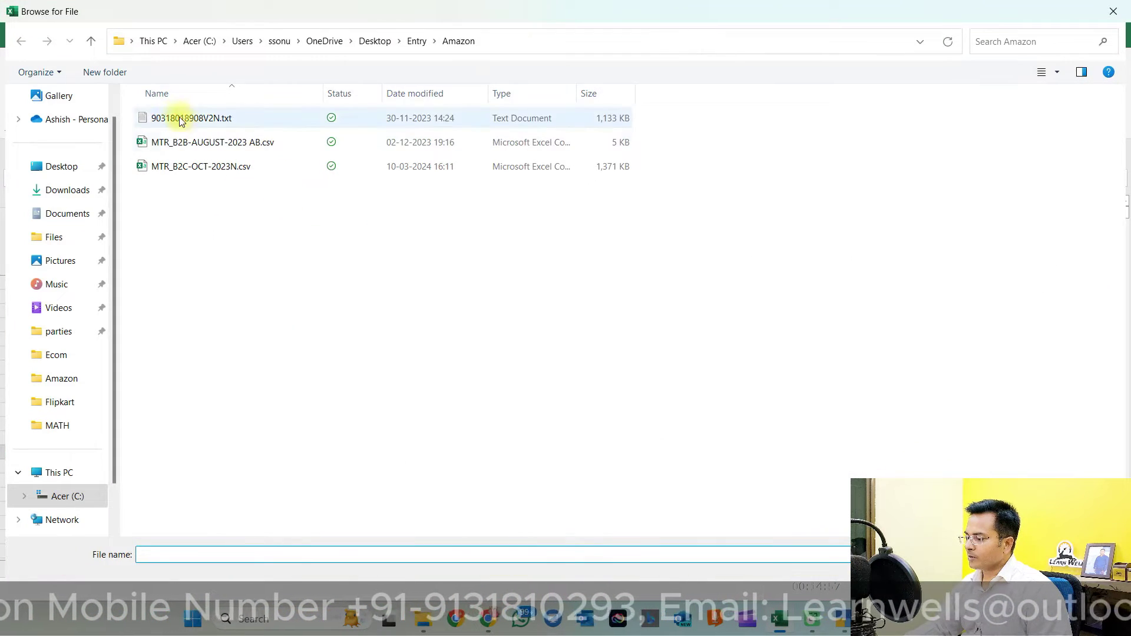
click(184, 119)
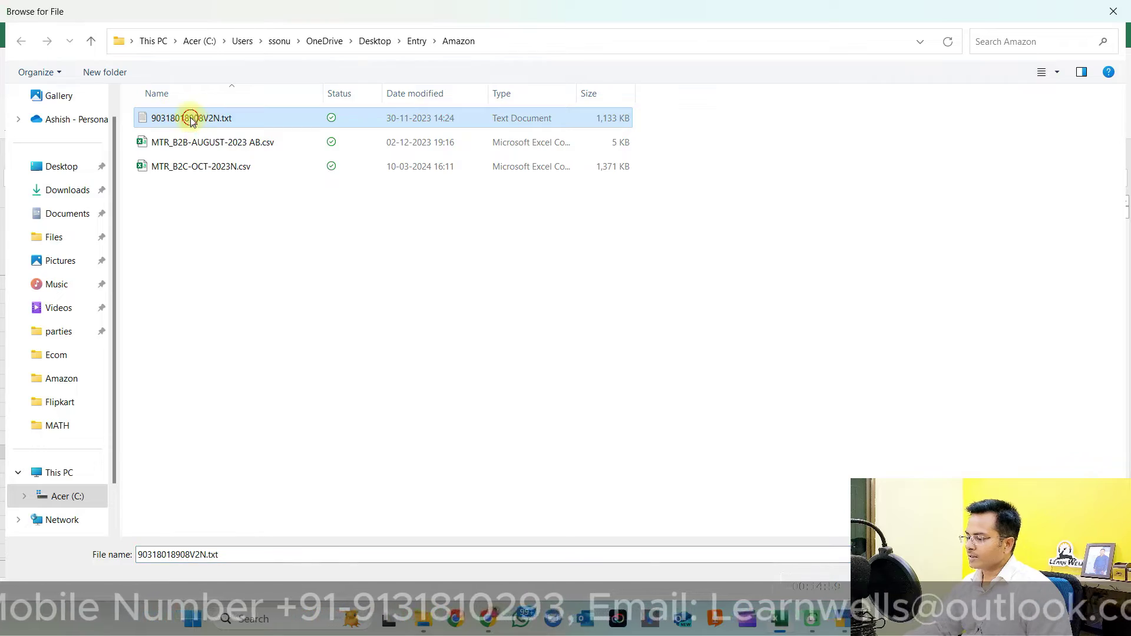
double_click(189, 118)
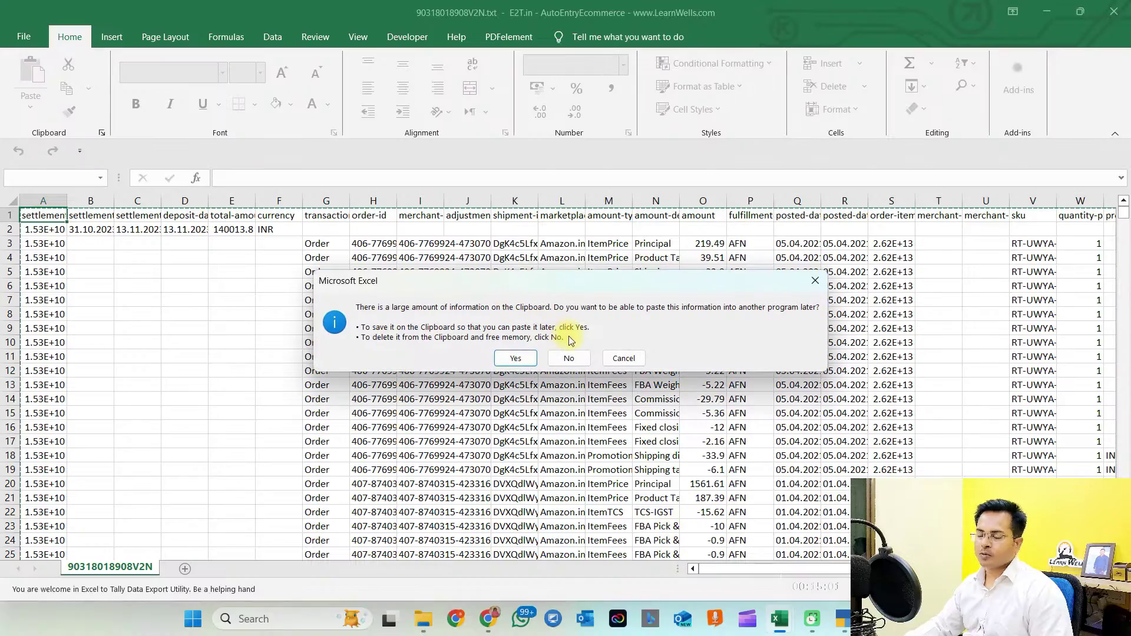
click(568, 358)
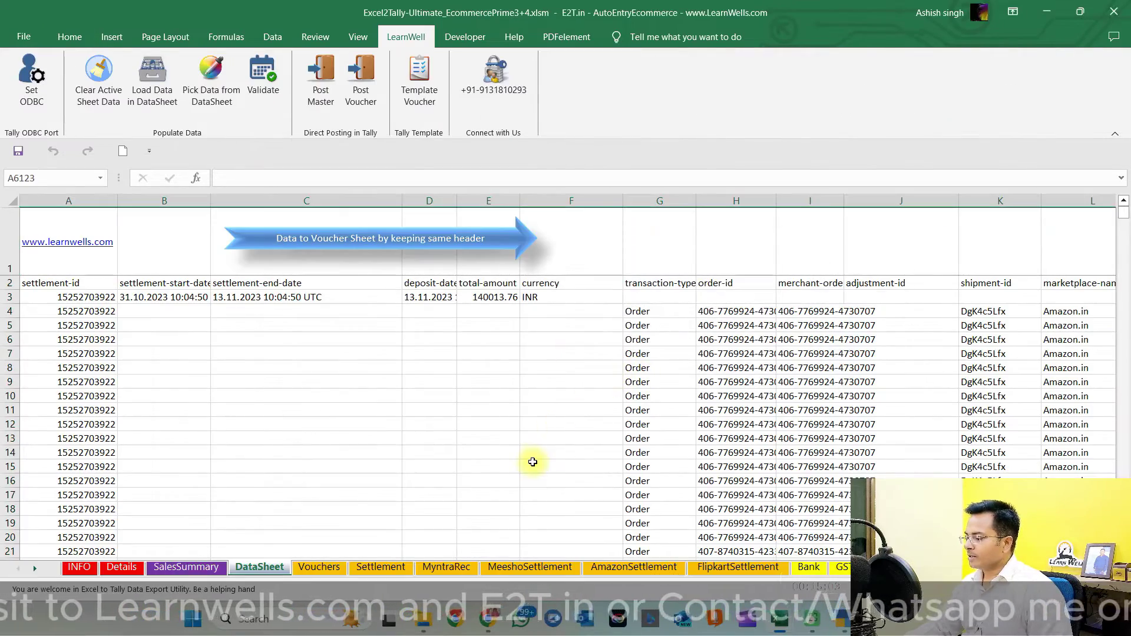
click(532, 465)
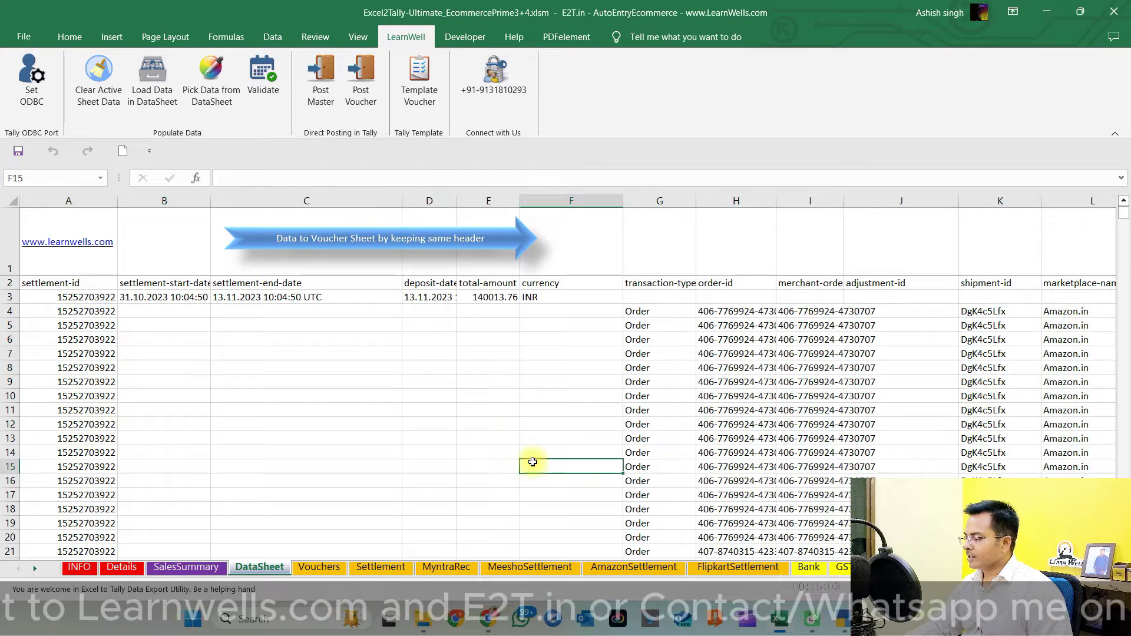
Open the AmazonSettlement sheet and inspect row values such as TCS IGST -2.19
click(628, 568)
click(531, 361)
key(Left)
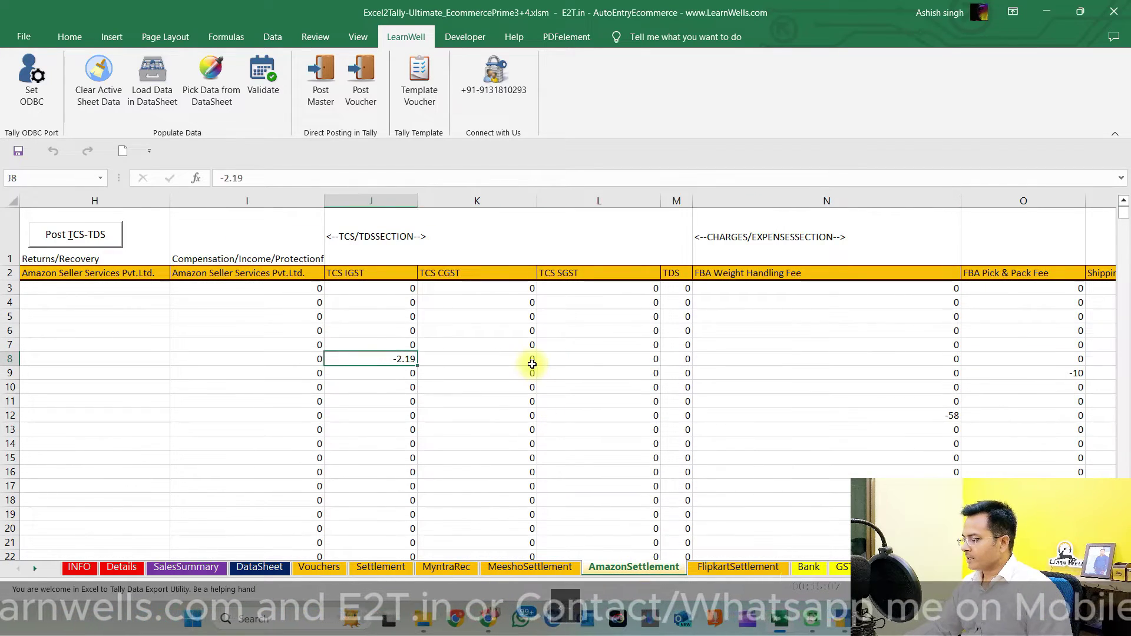
key(Home)
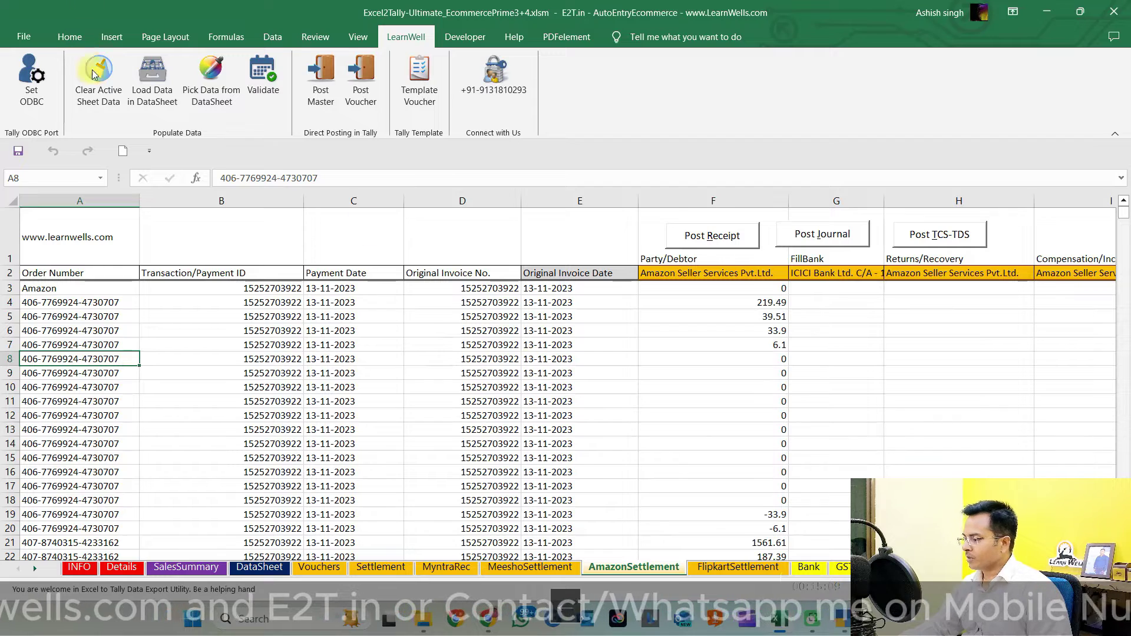
Refresh the AmazonSettlement data from DataSheet and validate it
click(93, 74)
click(211, 83)
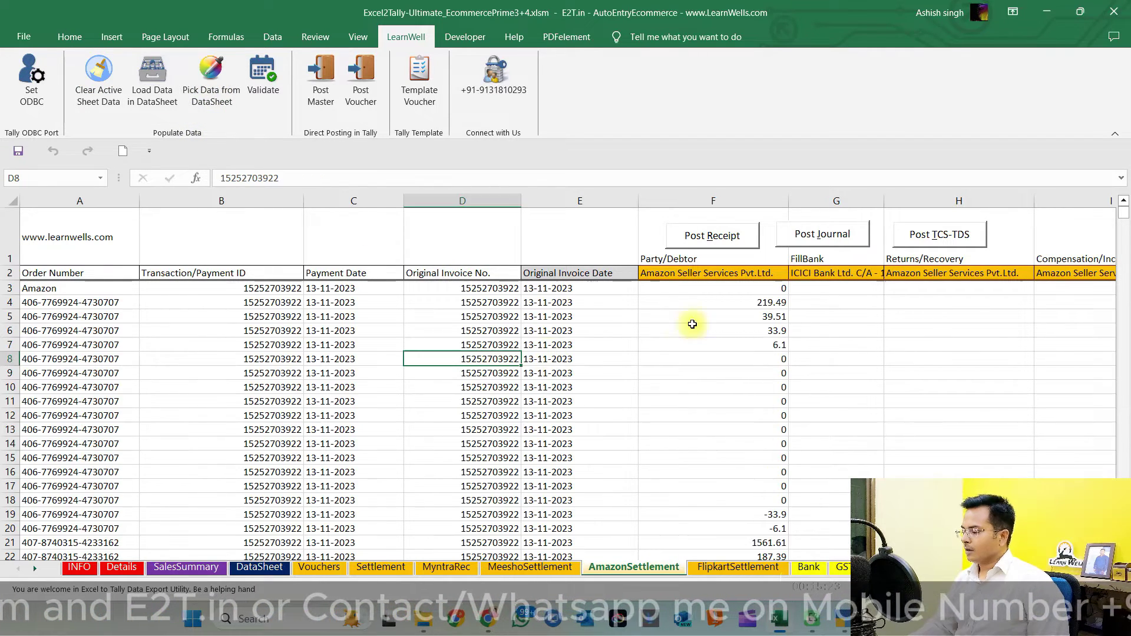
click(269, 88)
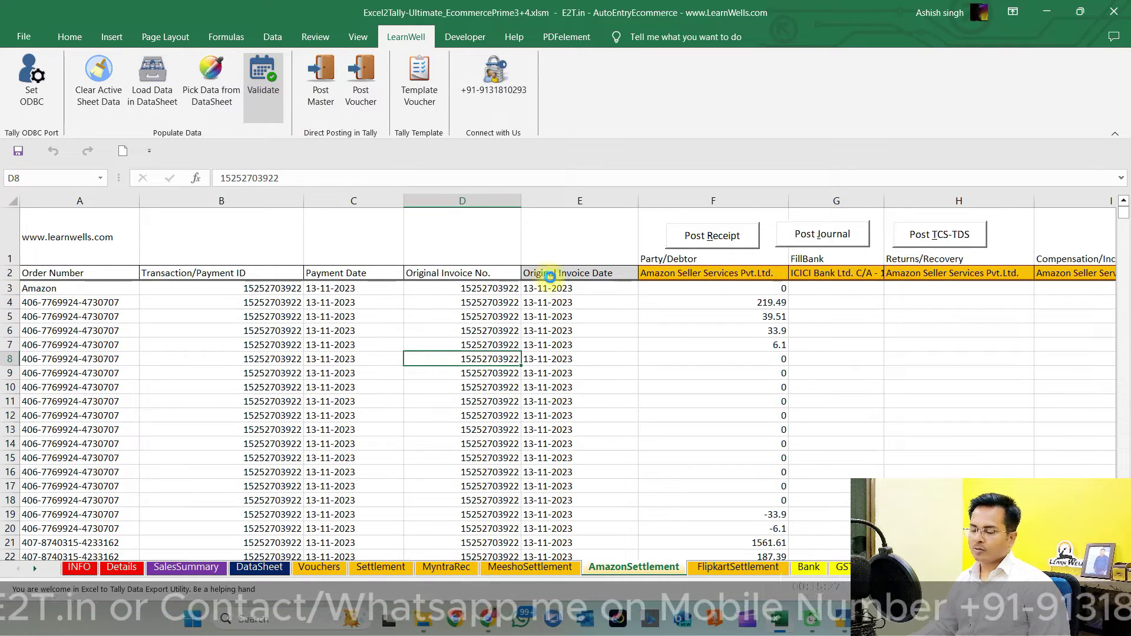
click(608, 363)
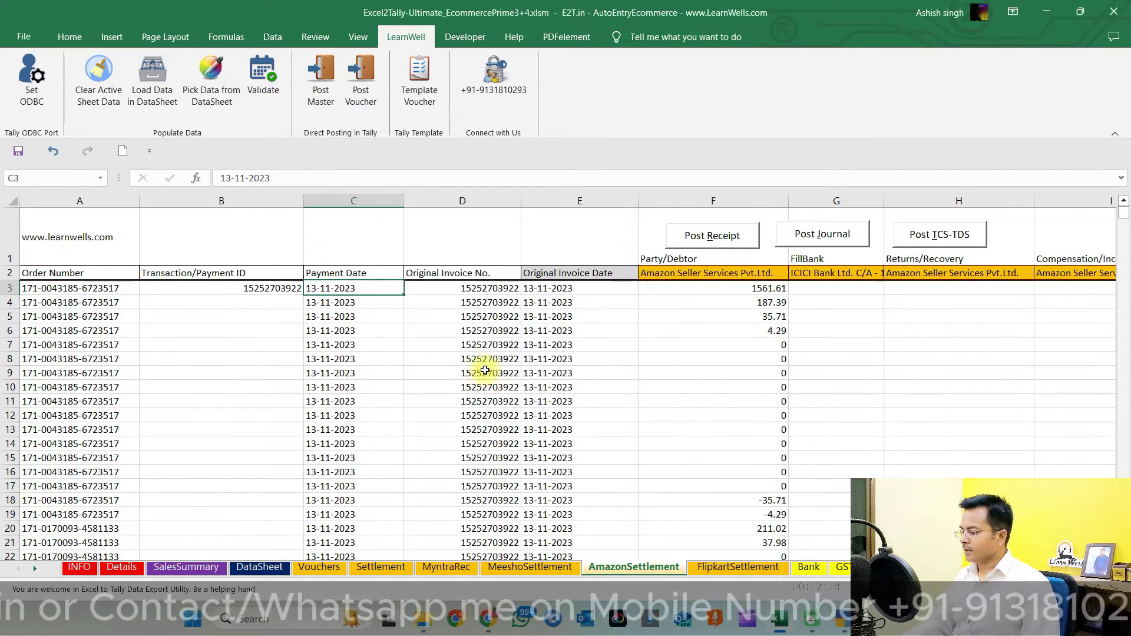
Set both C3 and E3 dates to 02-03-2024
text(02-03)
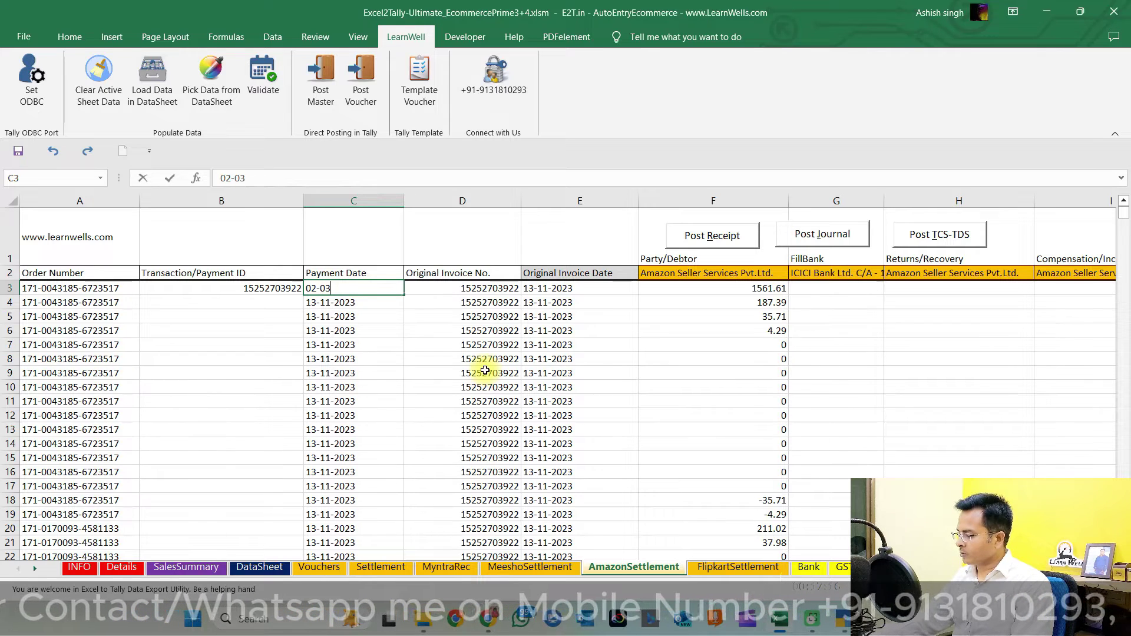
text(-2024)
key(Return)
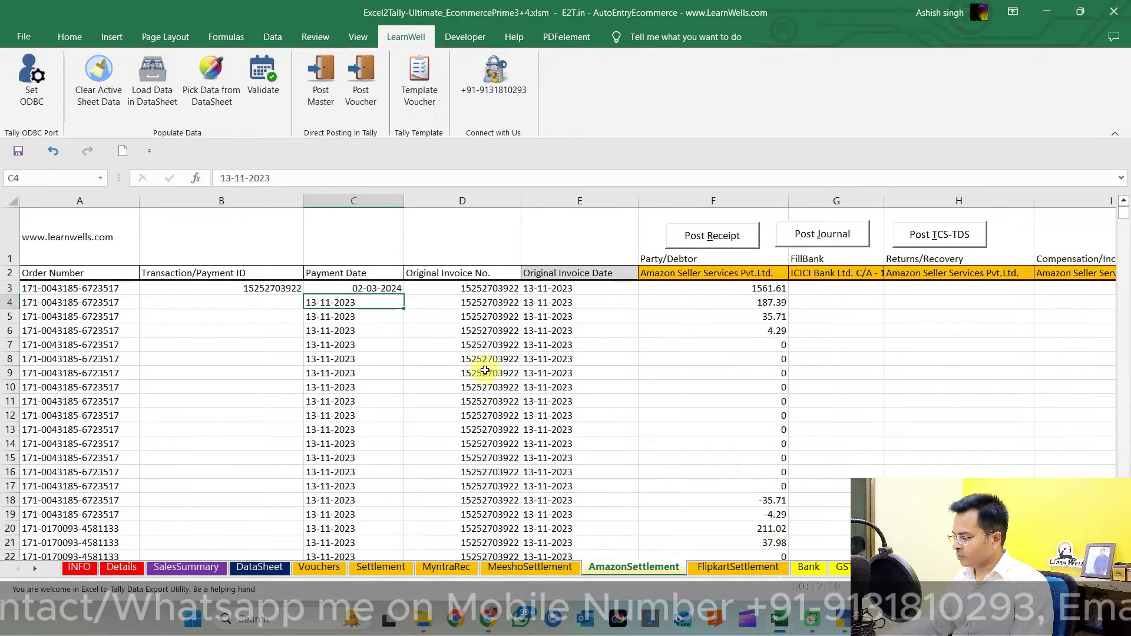
key(Up)
key(ctrl+c)
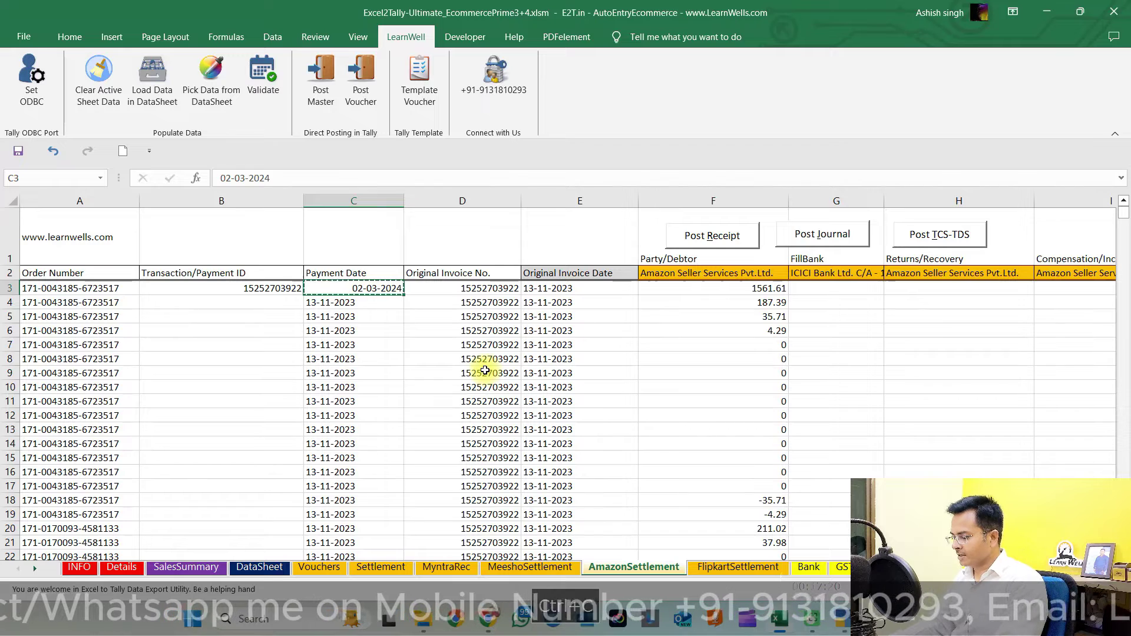
key(Right)
key(Right)
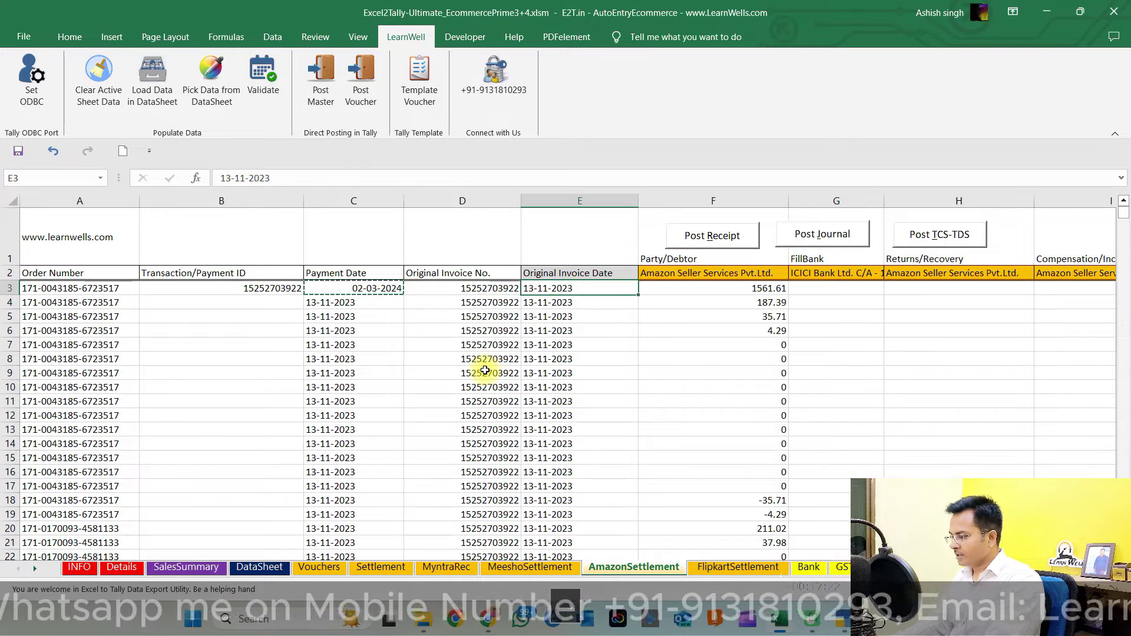
key(ctrl+v)
Post the receipt, IGST journal and CGST journal to Tally without saving any XML files
click(492, 387)
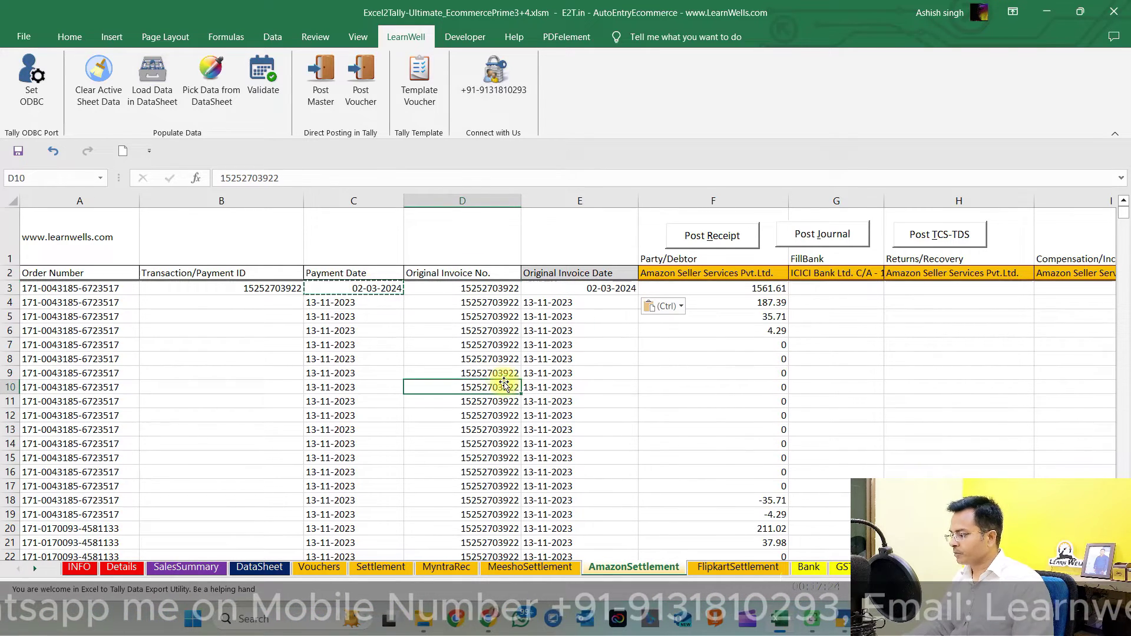
click(353, 71)
click(604, 363)
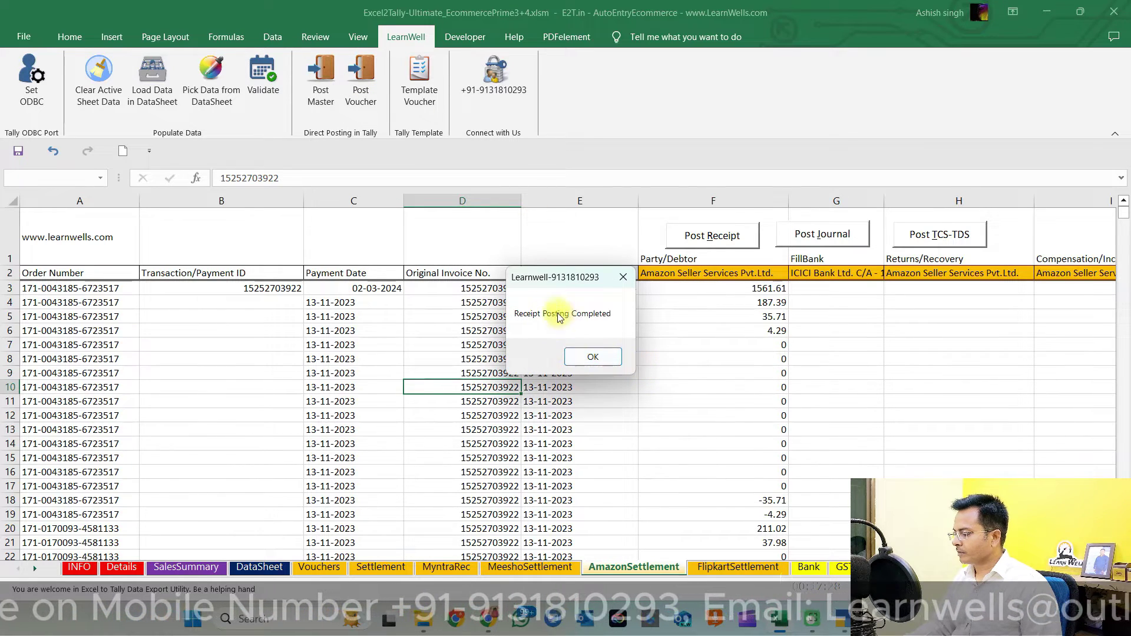
click(600, 360)
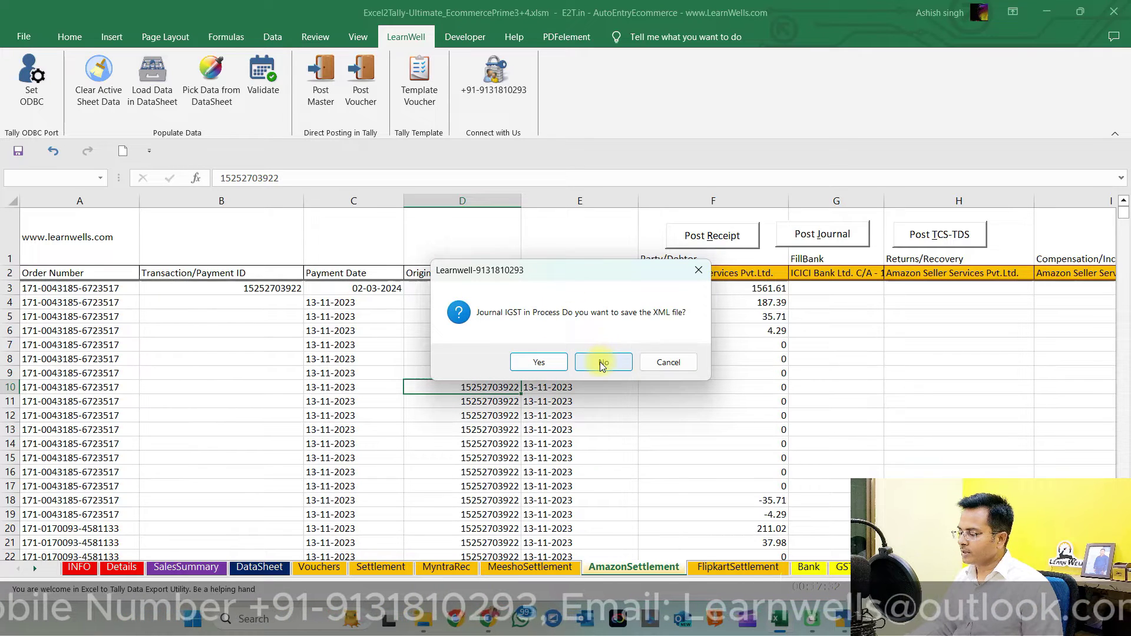
click(602, 363)
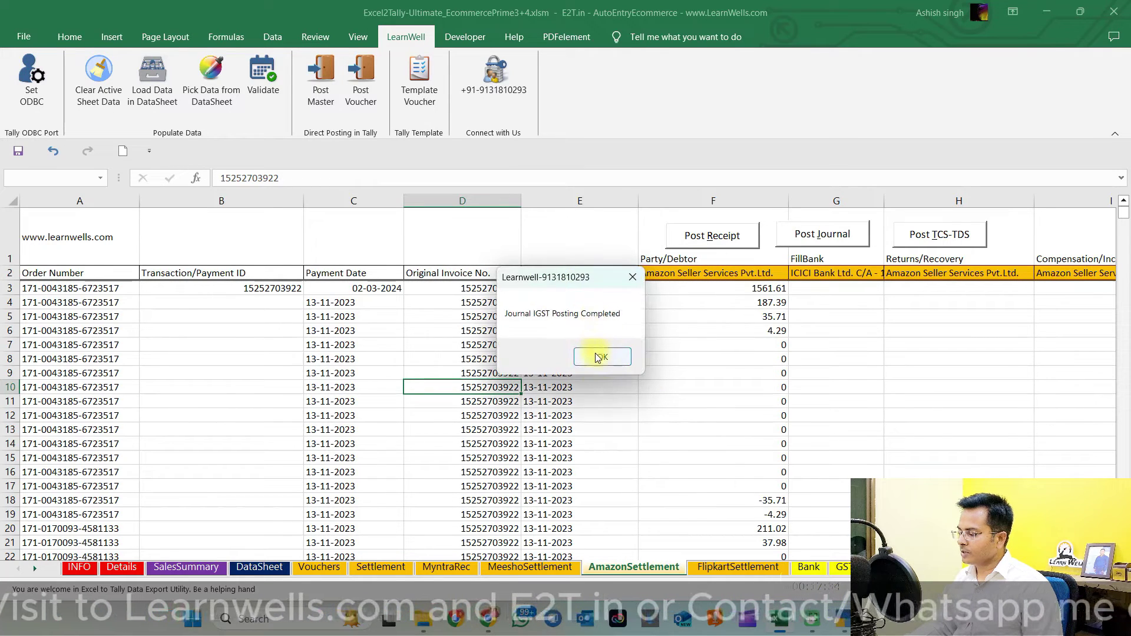
click(599, 357)
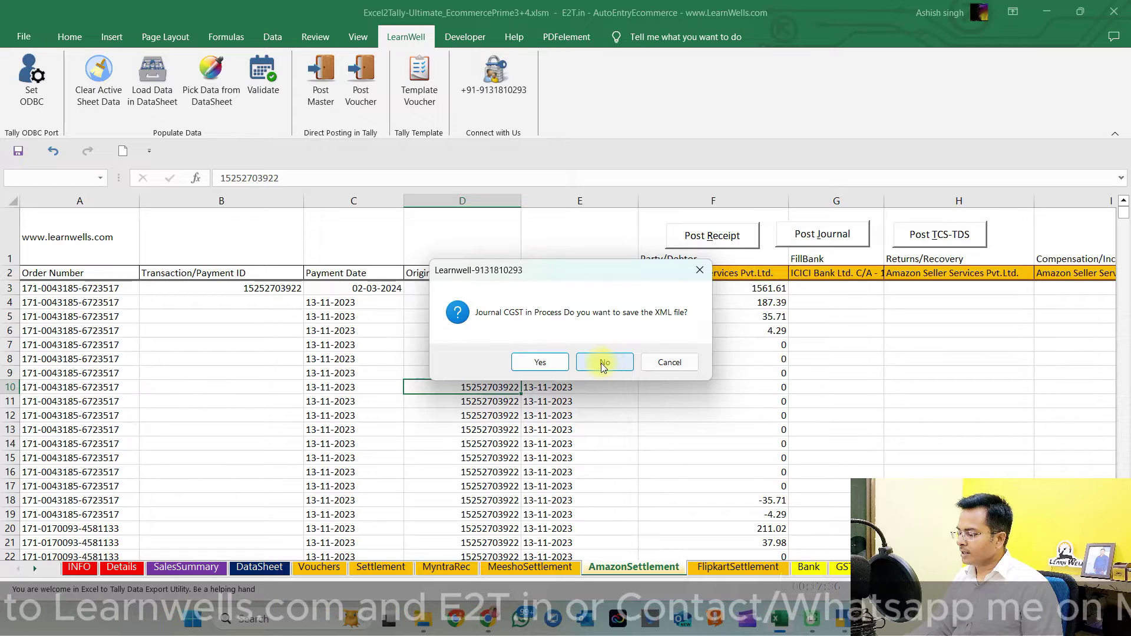
click(604, 362)
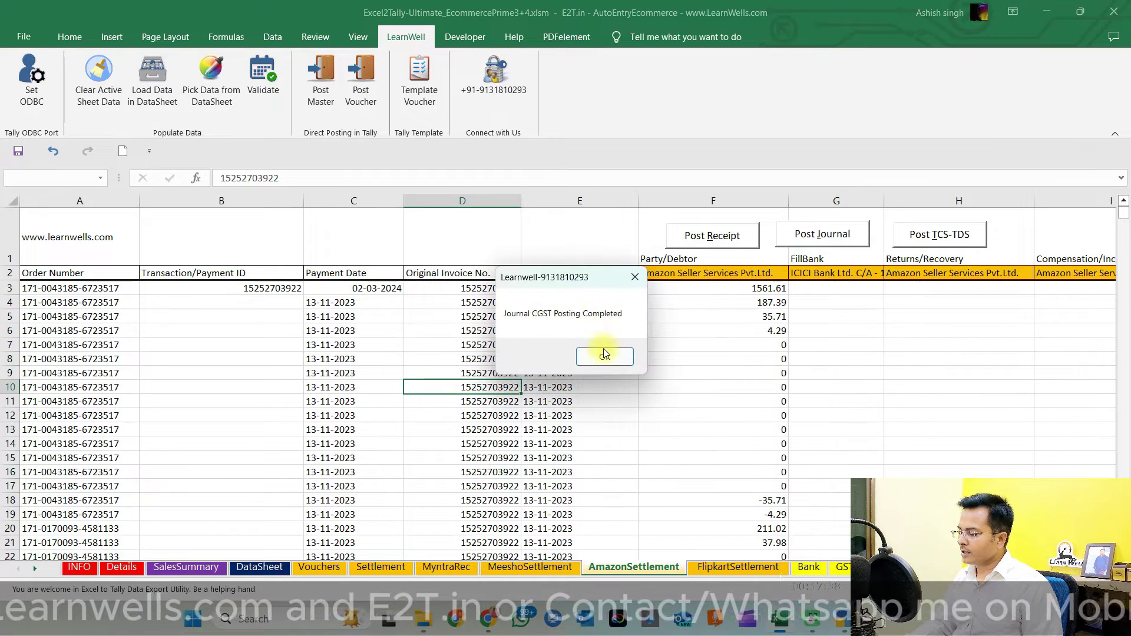
click(604, 355)
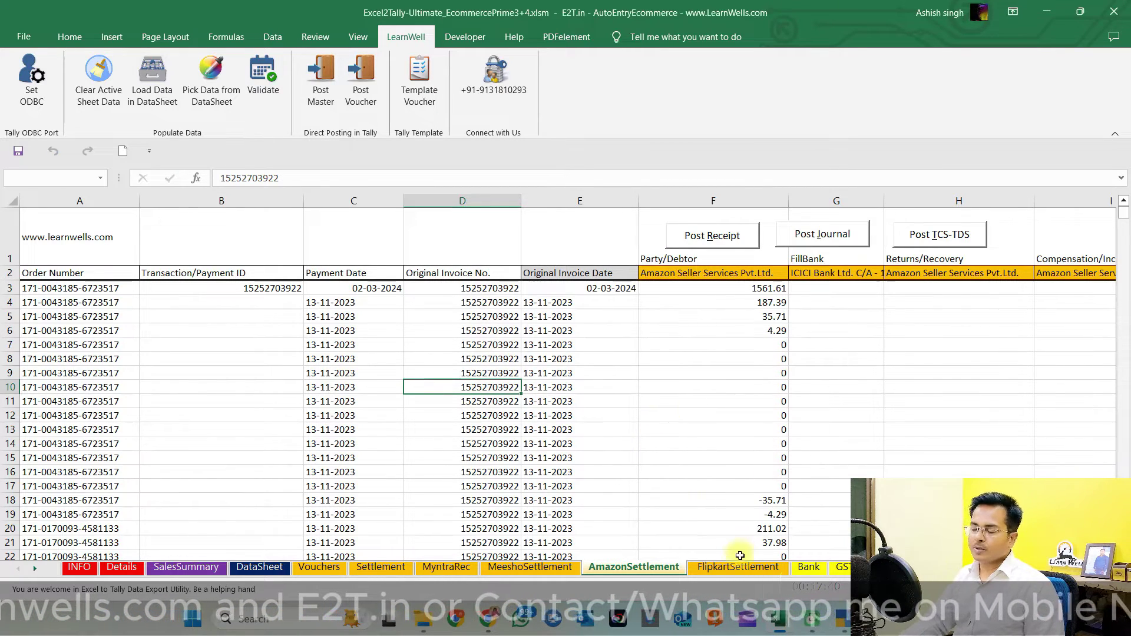
In TallyPrime, open the Amazon Seller Services Pvt.Ltd. ledger vouchers report
mouse_move(779, 617)
click(775, 472)
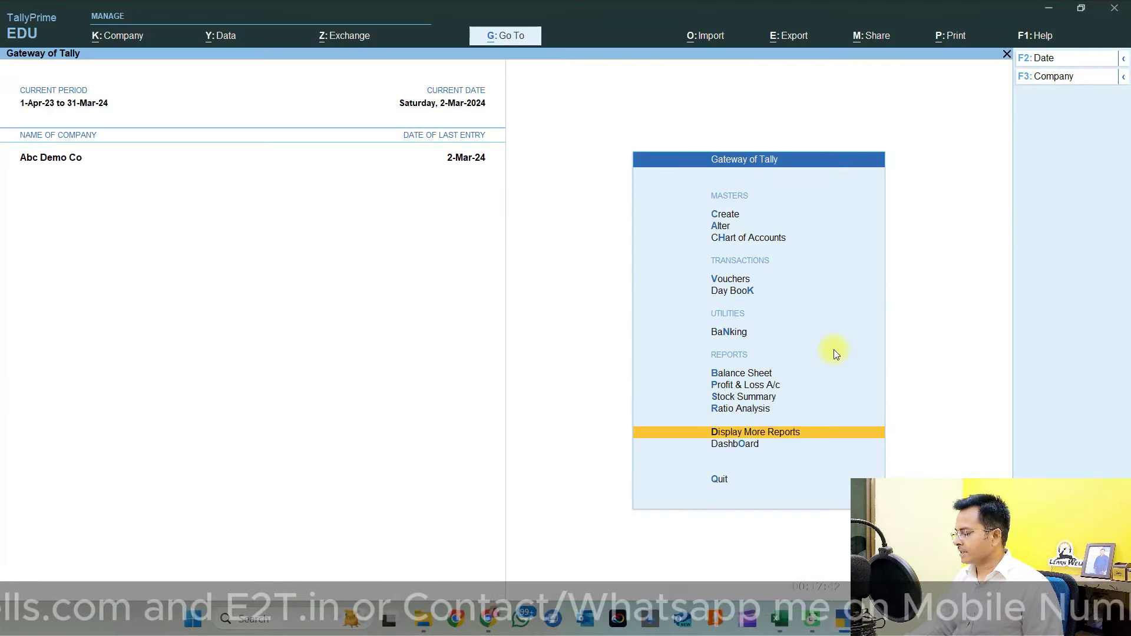
key(Return)
key(a)
key(Return)
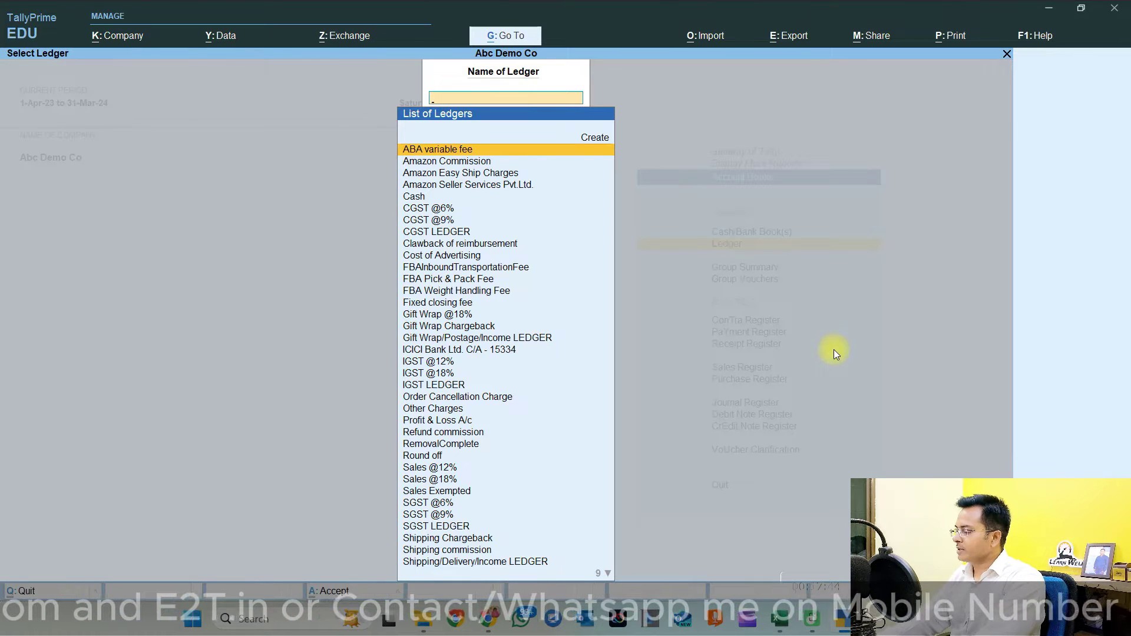
text(Am)
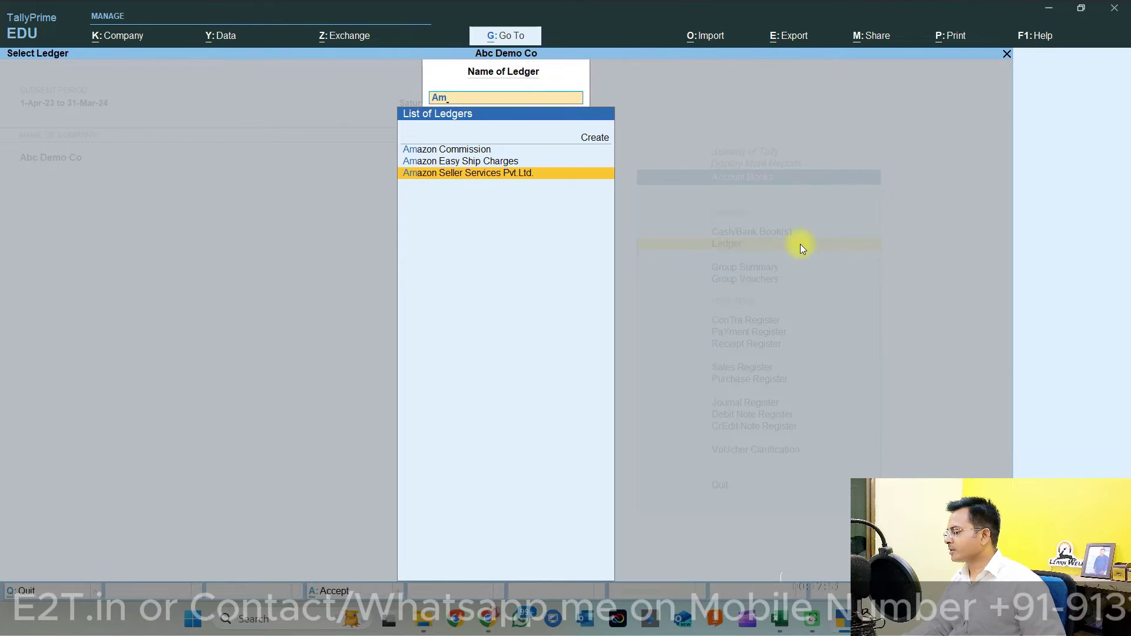
key(Return)
Open the latest ICICI Bank Receipt No. 1 entry for review
key(End)
click(687, 487)
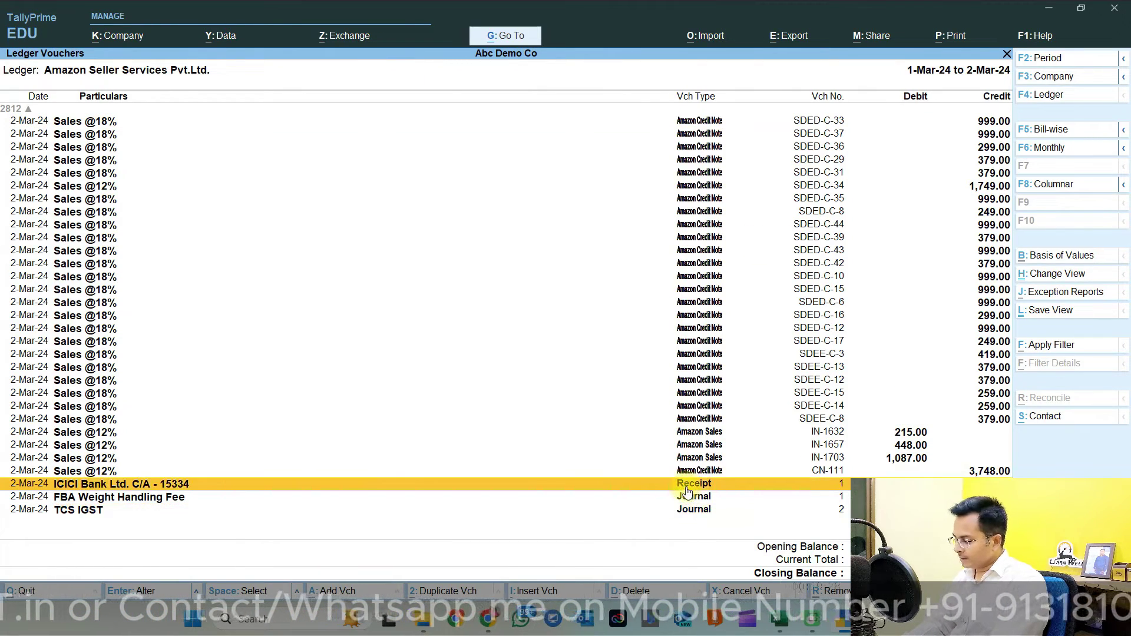
key(Down)
key(Down)
key(Up)
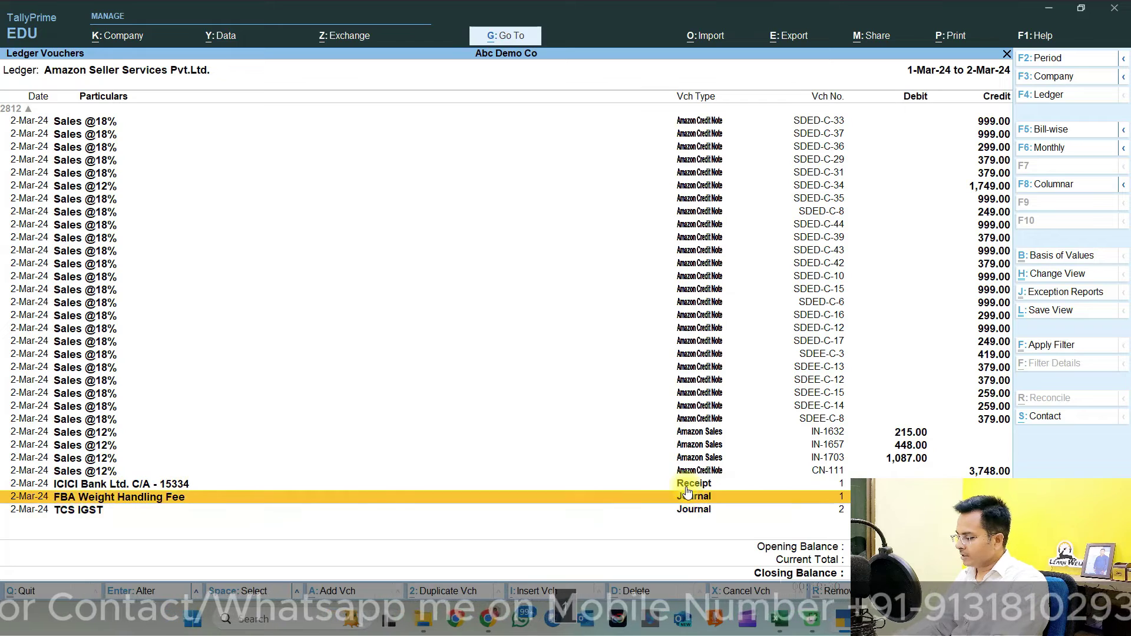
key(Up)
key(Return)
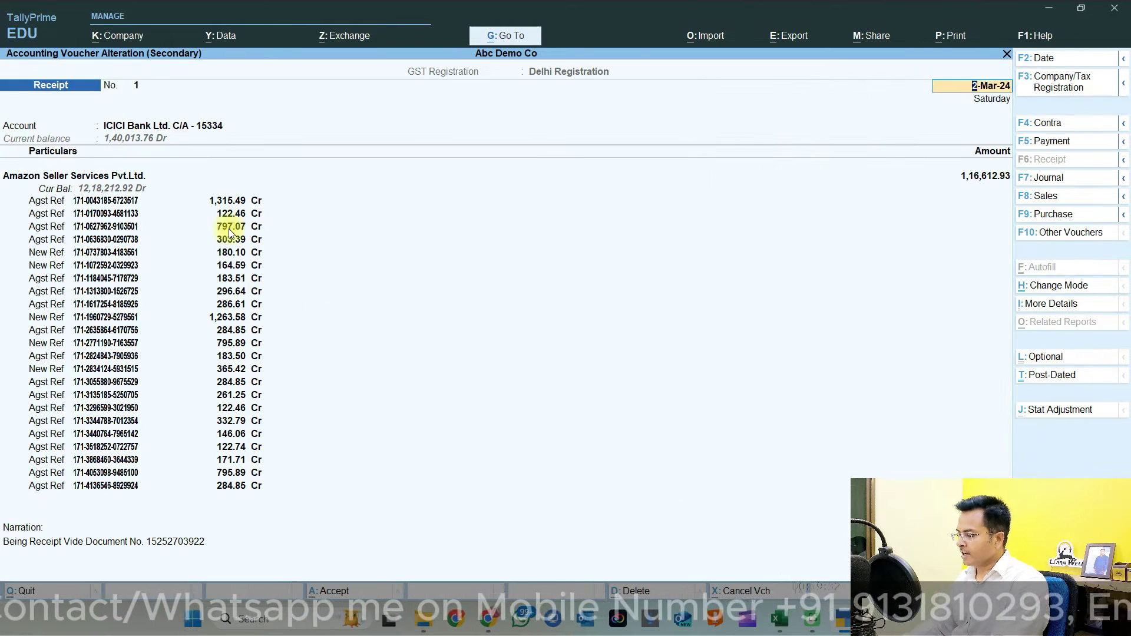
Check the receipt's Amazon amounts, including 23,400.83, in summarized bill view, then close it
click(978, 176)
key(alt+F5)
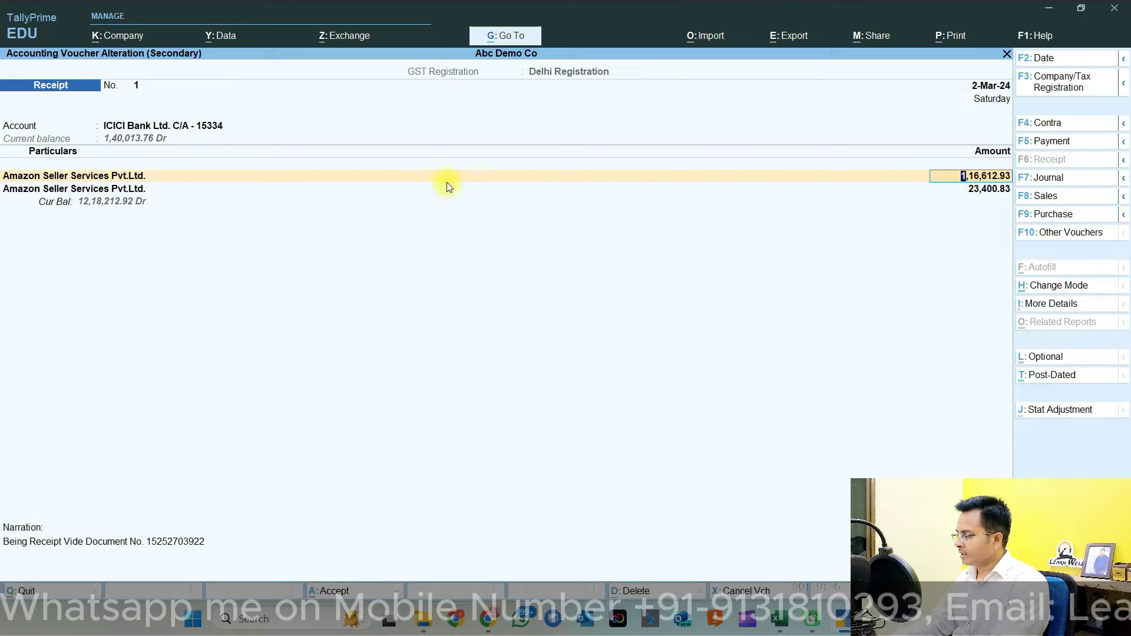
click(978, 190)
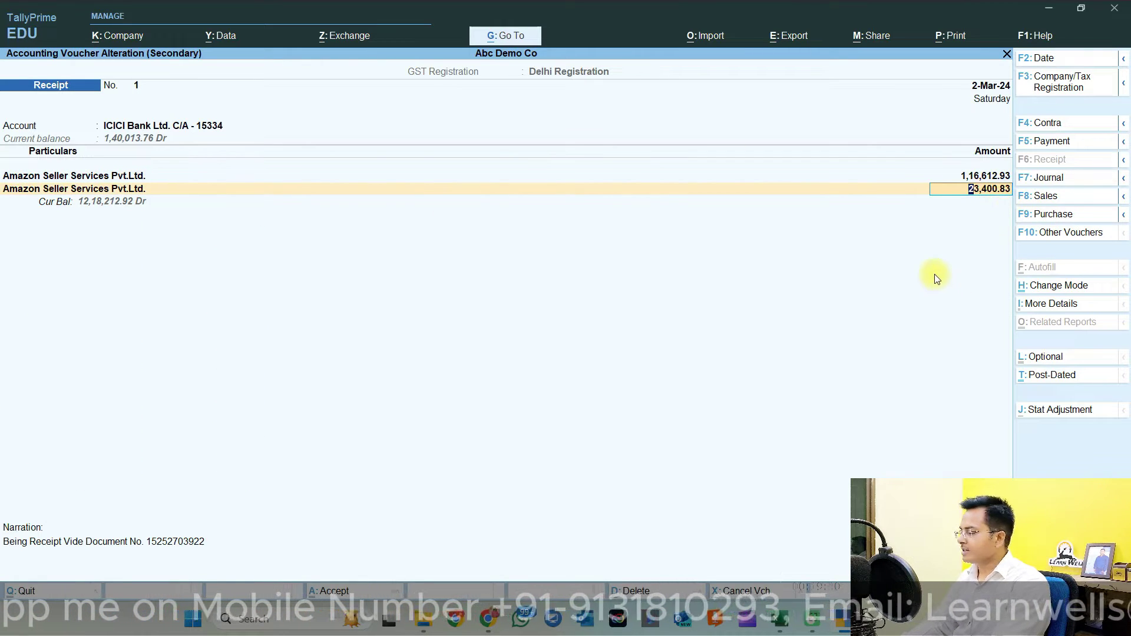
key(ctrl+a)
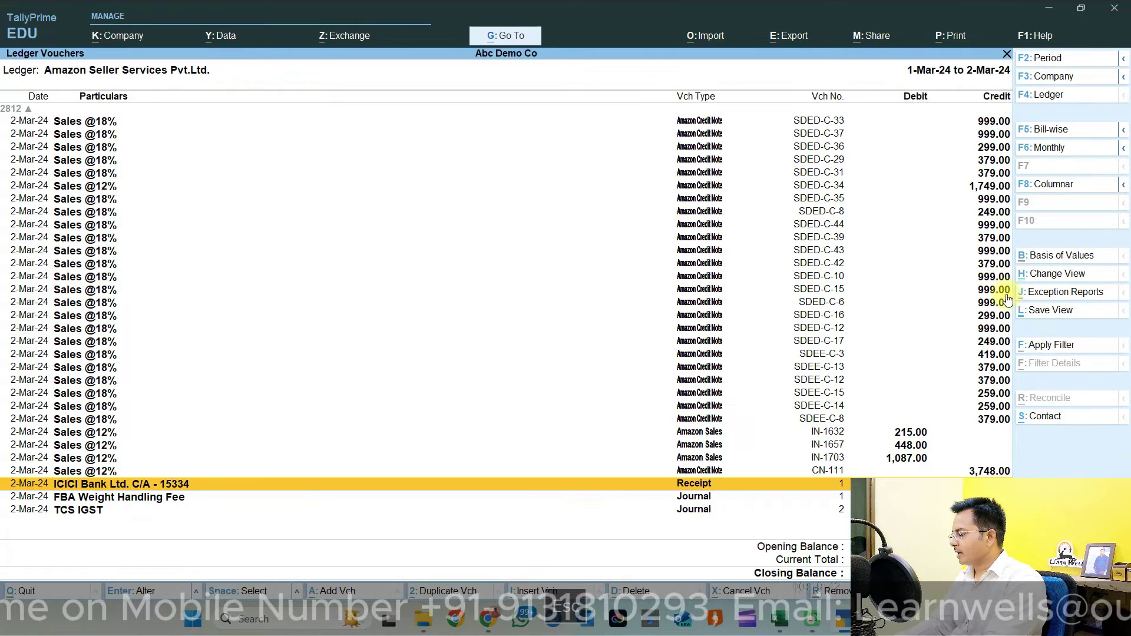
Review the FBA Weight Handling Fee journal's CGST @9% and SGST @9% lines
key(Down)
key(Return)
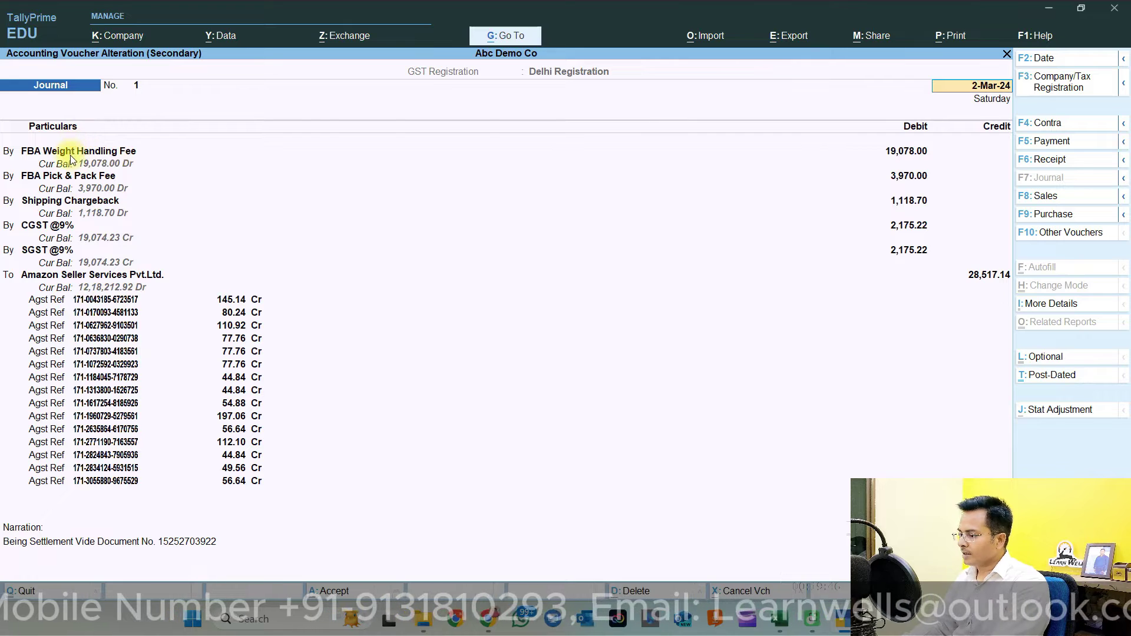
click(69, 229)
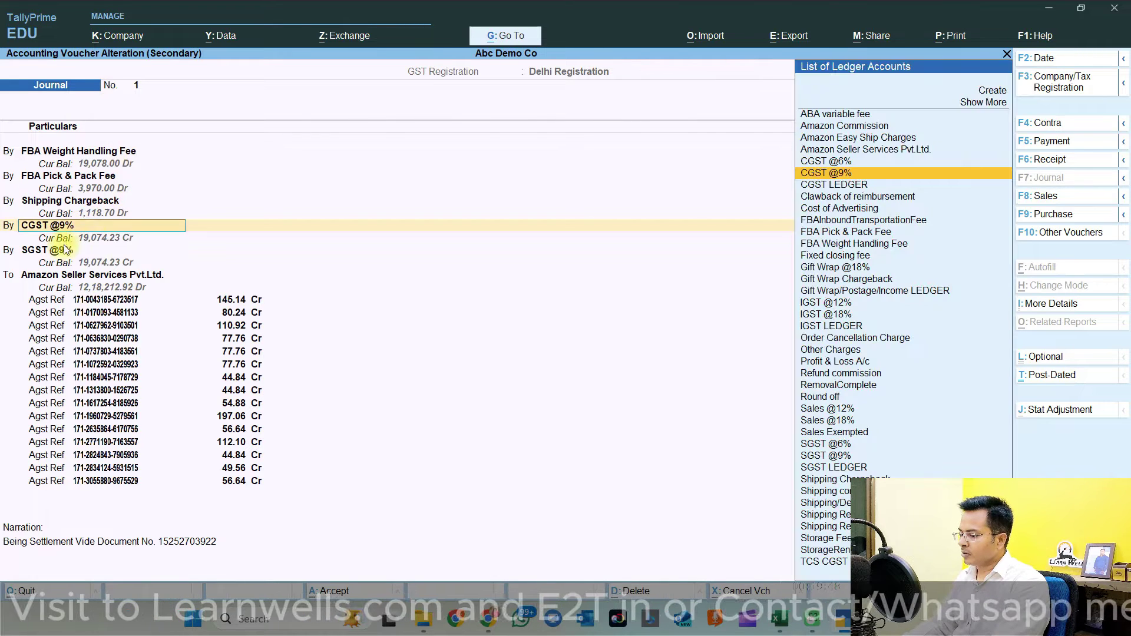
click(58, 256)
key(Return)
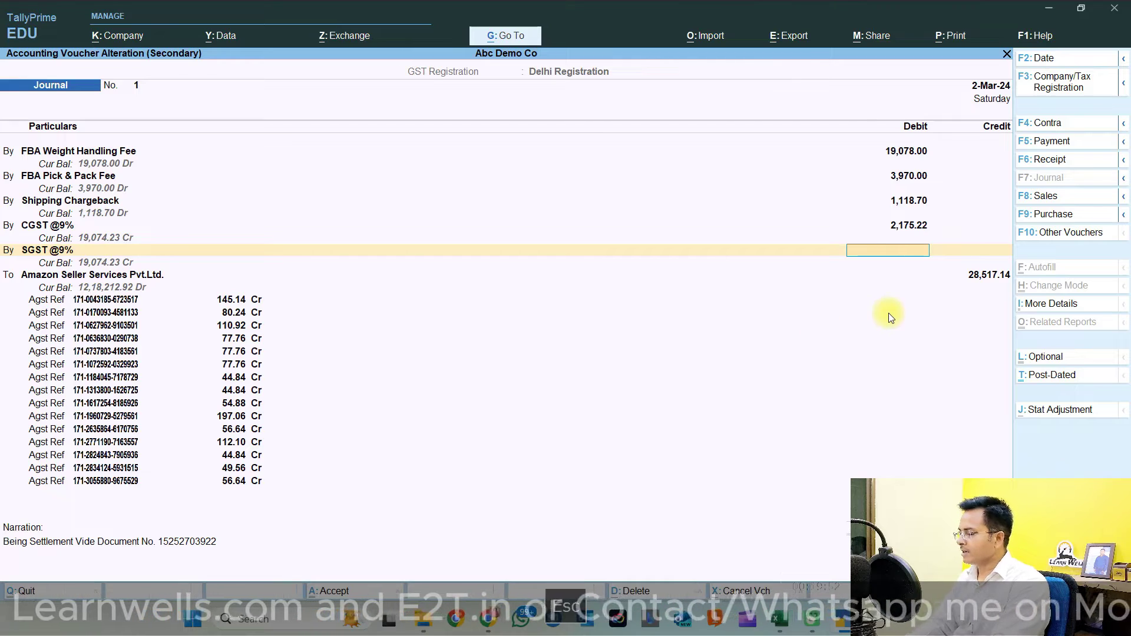
key(ctrl+a)
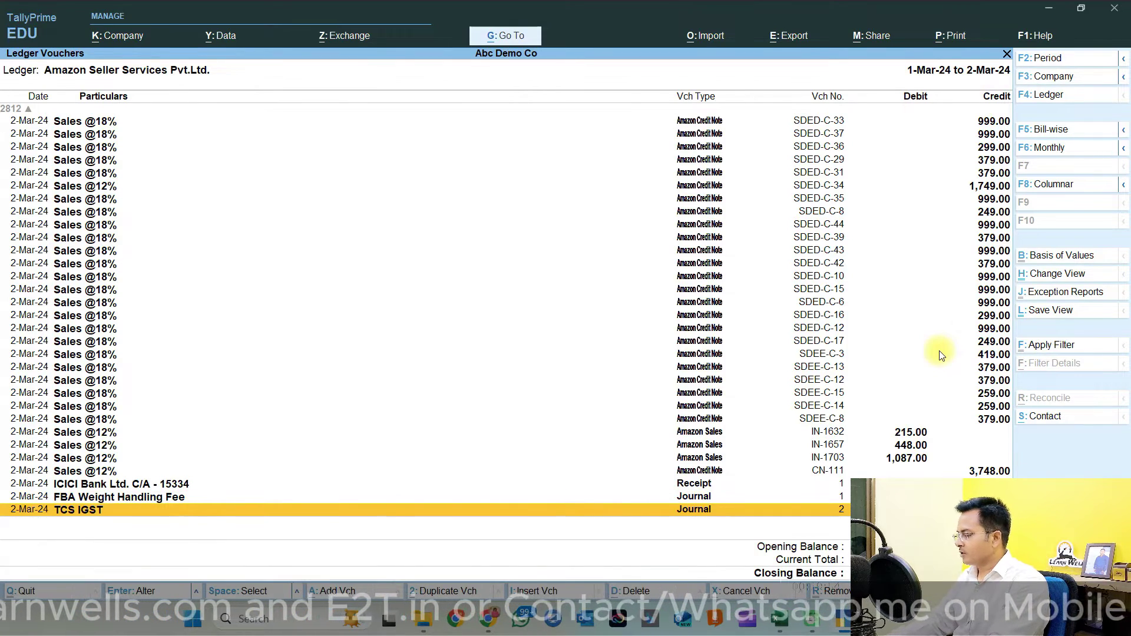
key(Return)
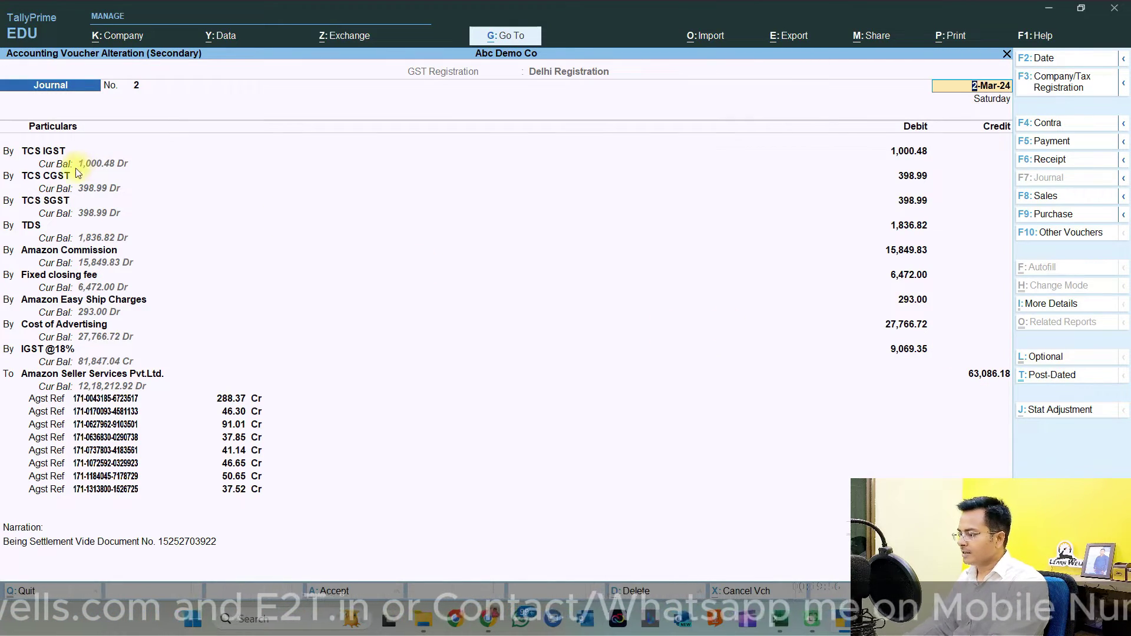
click(79, 255)
click(161, 349)
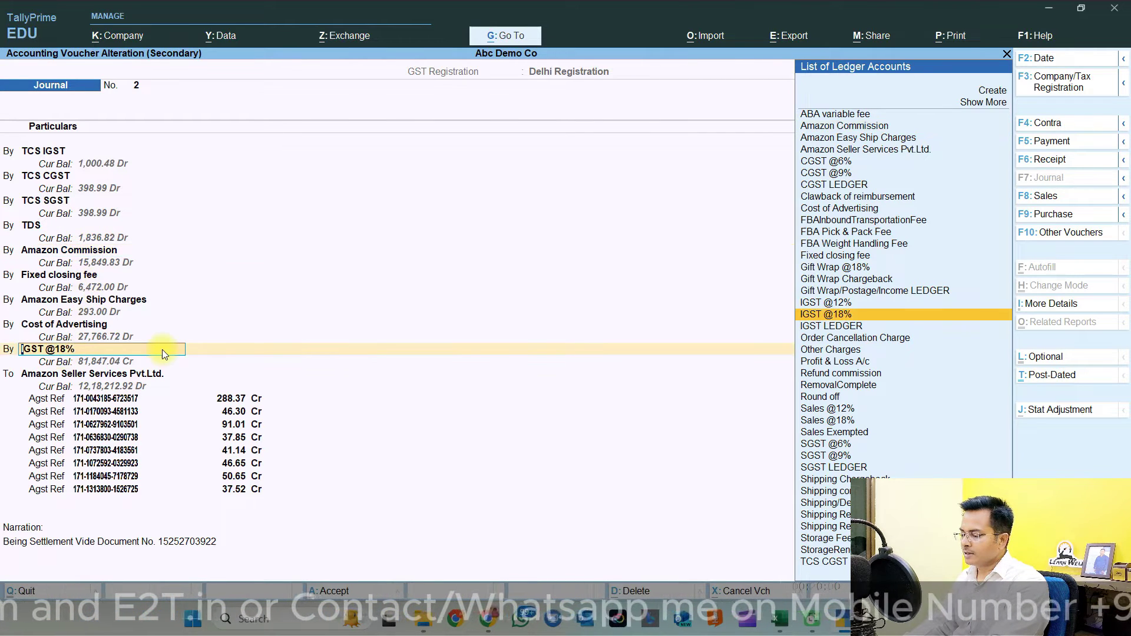
key(Return)
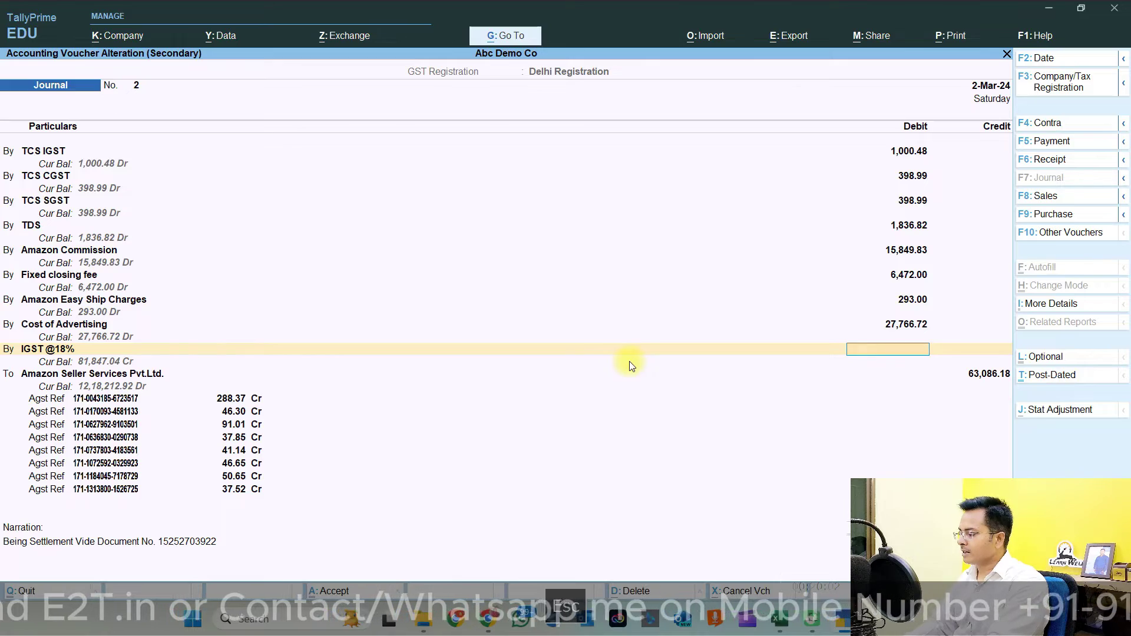
key(Escape)
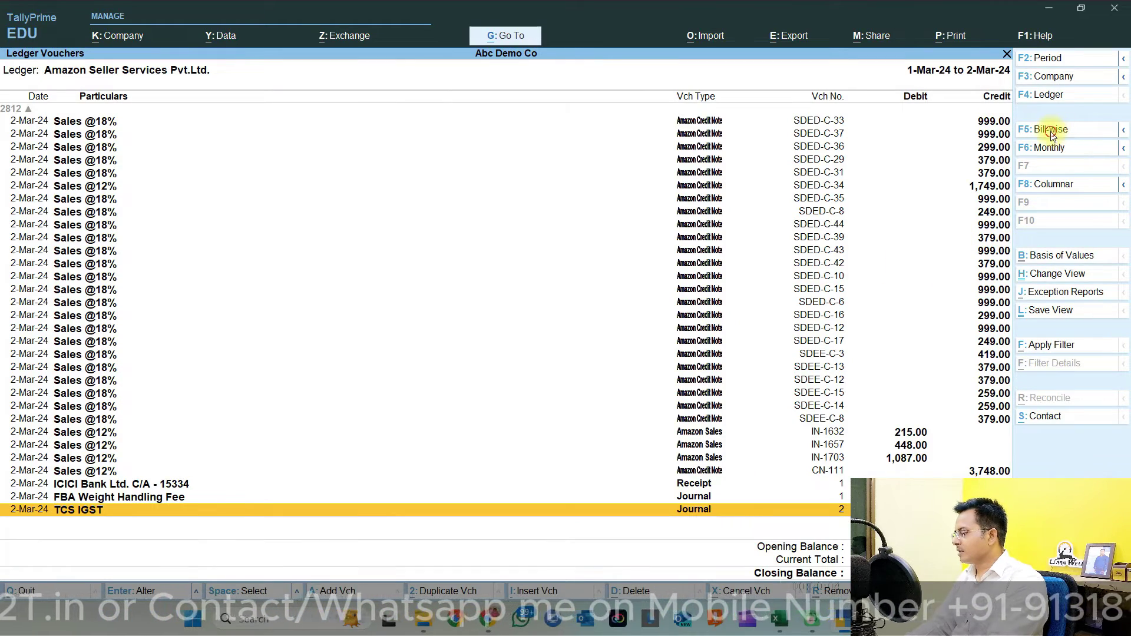
click(1050, 131)
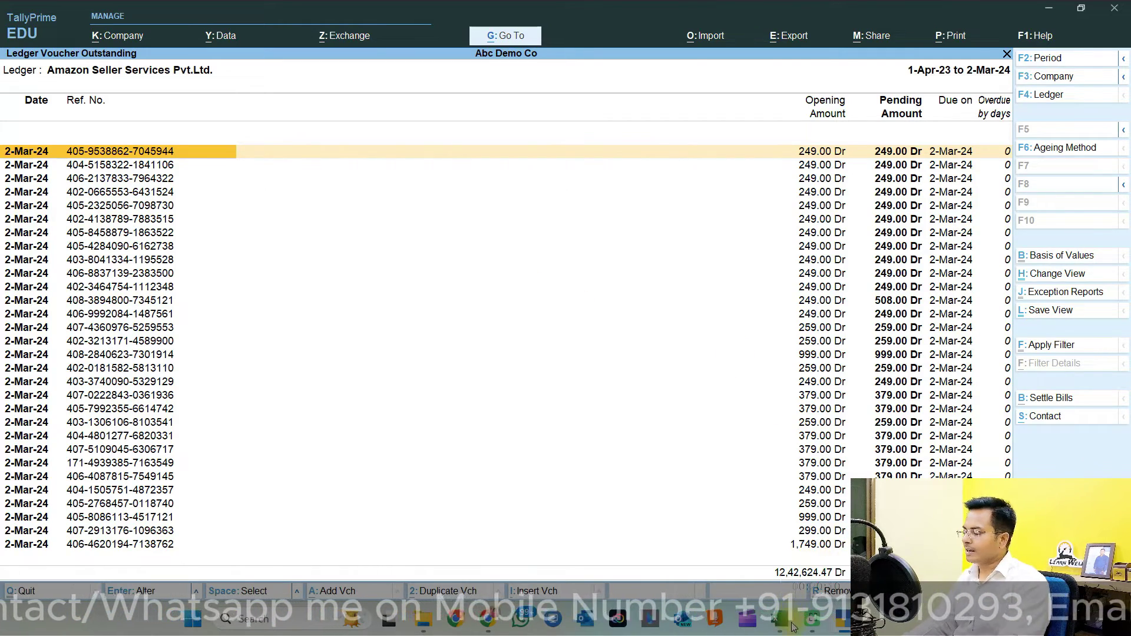
key(alt+Tab)
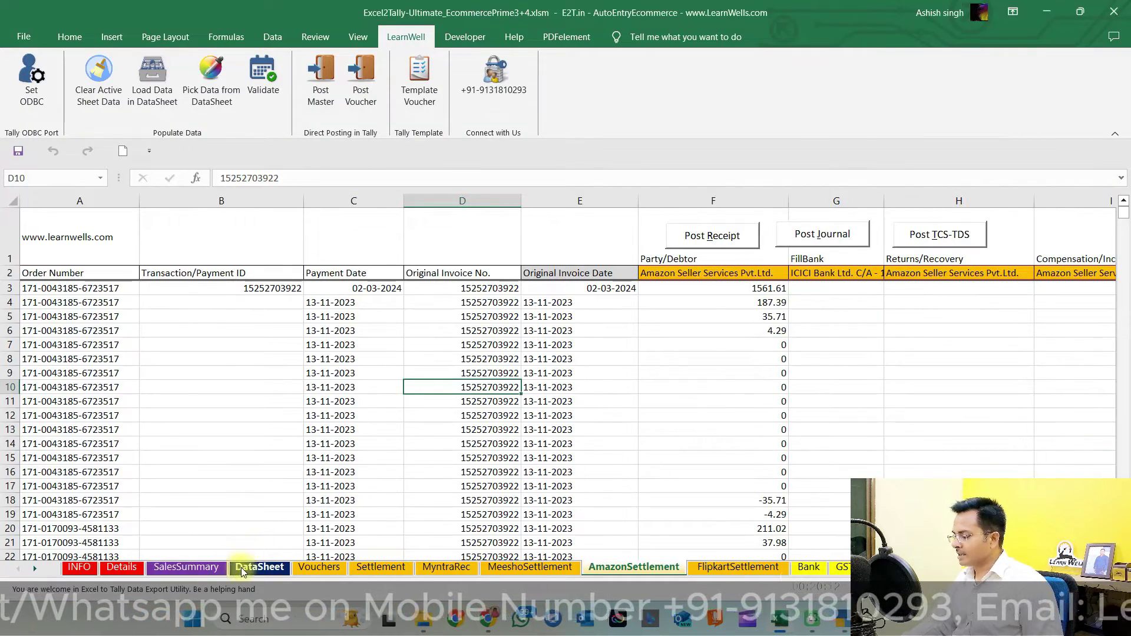
Clear DataSheet and load the Flipkart sales file from the Entry\Flipkart folder
click(260, 567)
click(203, 356)
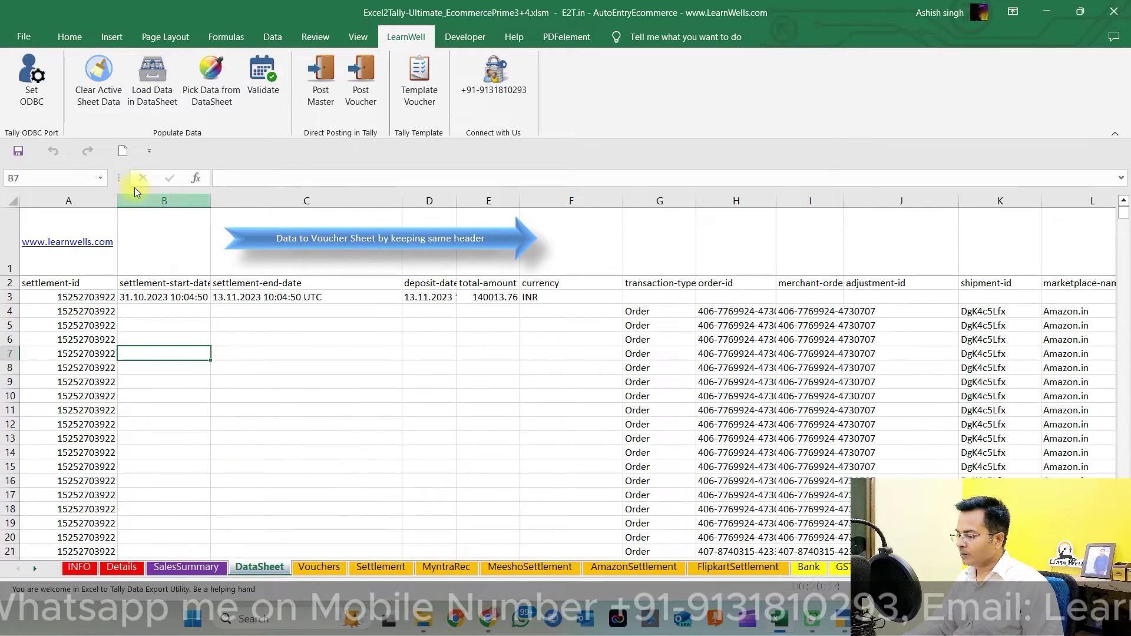
click(98, 79)
click(142, 95)
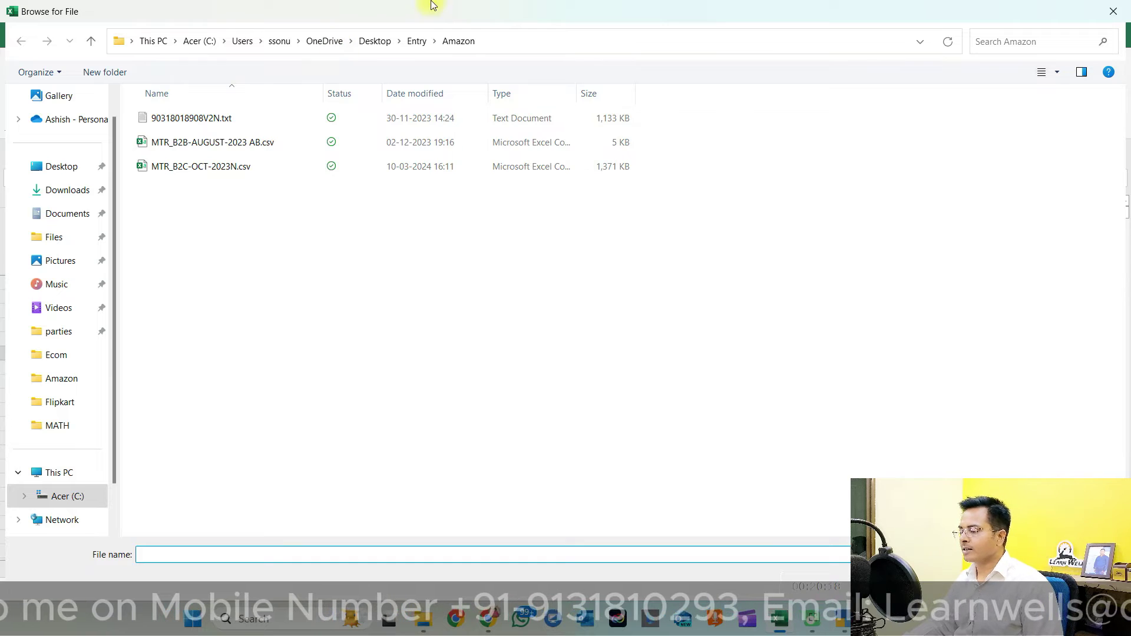
click(410, 39)
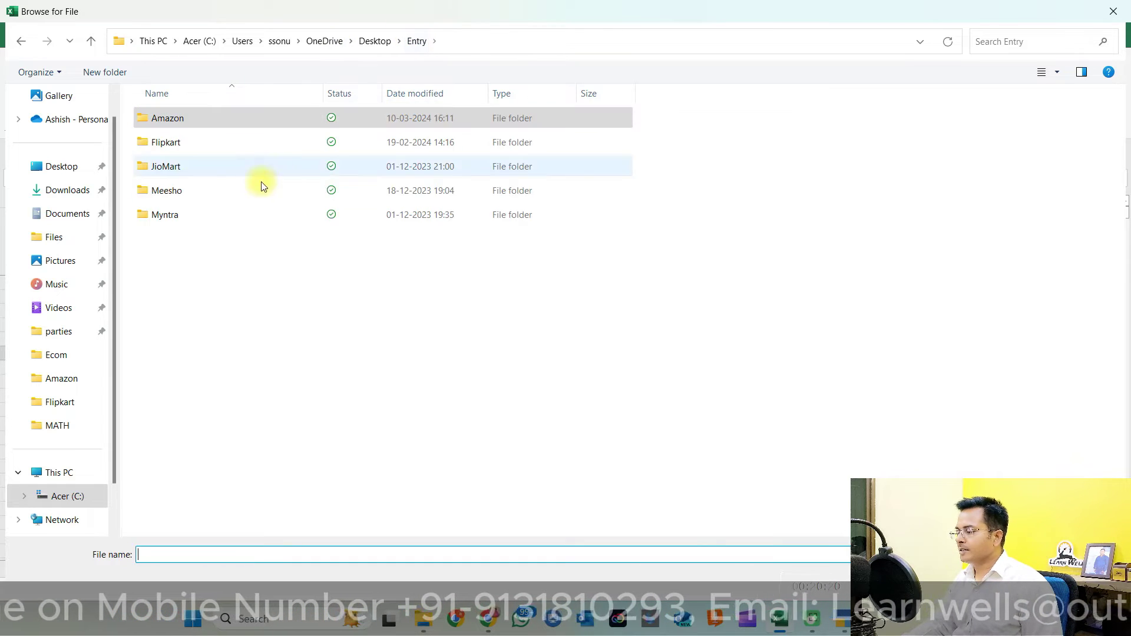
double_click(185, 143)
double_click(217, 146)
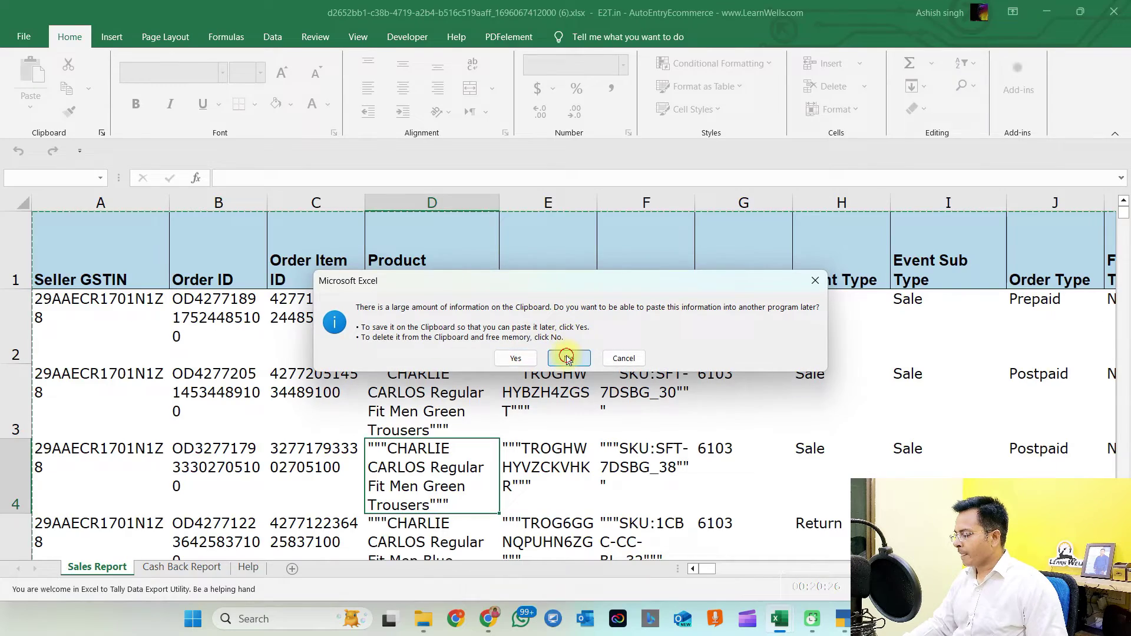
Generate Flipkart sales vouchers on the Vouchers sheet from DataSheet, skipping the clipboard copy
click(566, 358)
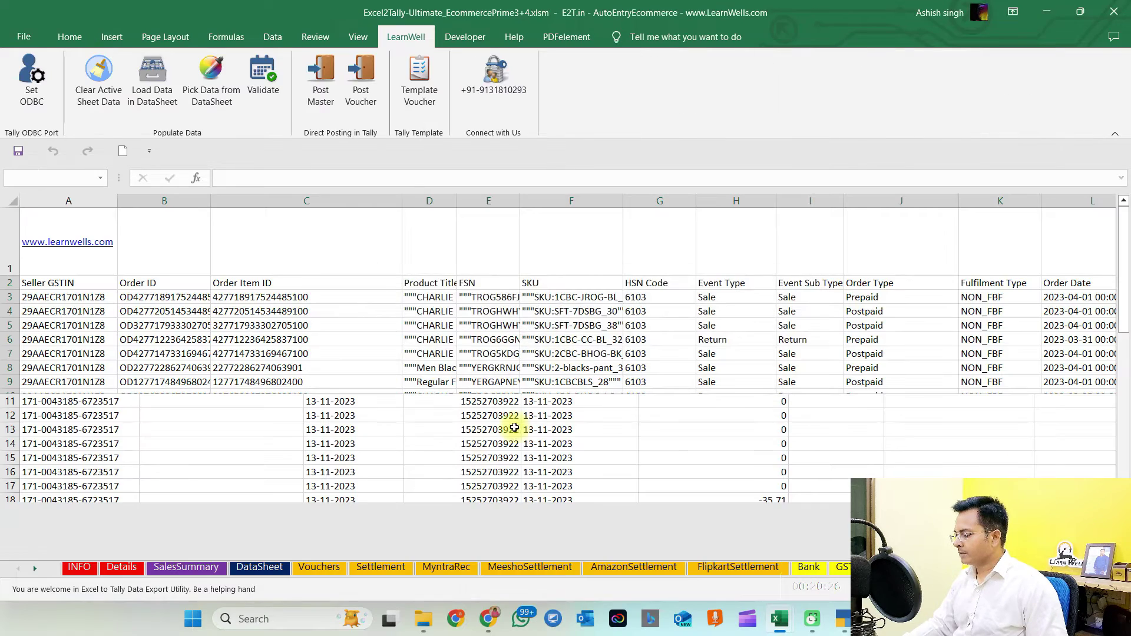
click(319, 566)
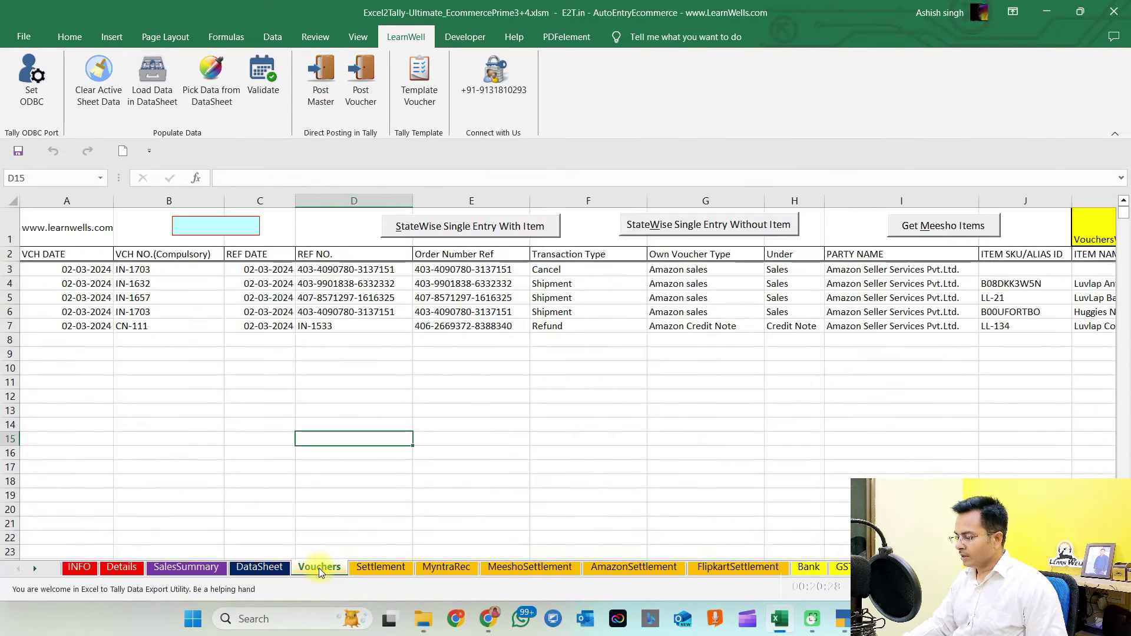
click(206, 365)
click(99, 82)
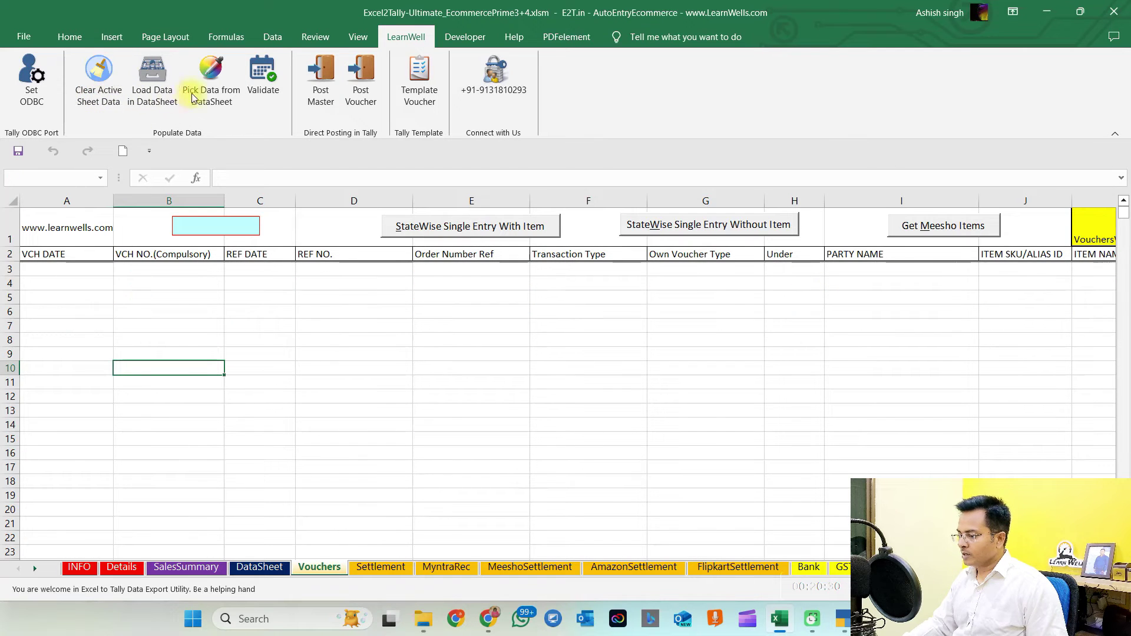
click(200, 94)
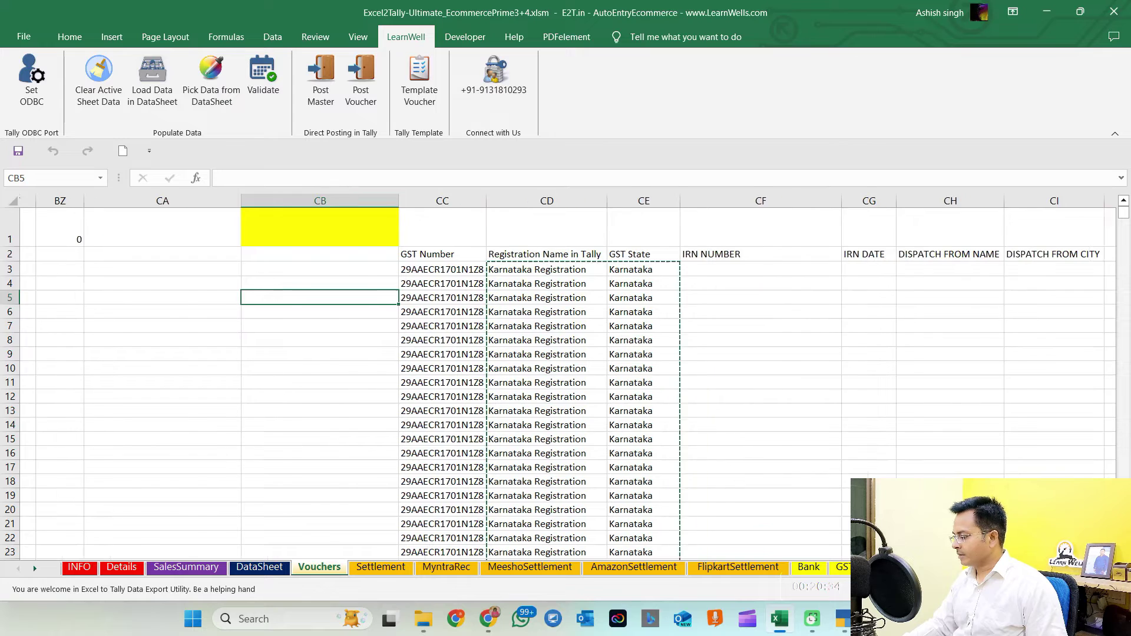
Validate the Flipkart vouchers and open the SalesSummary sheet
click(259, 78)
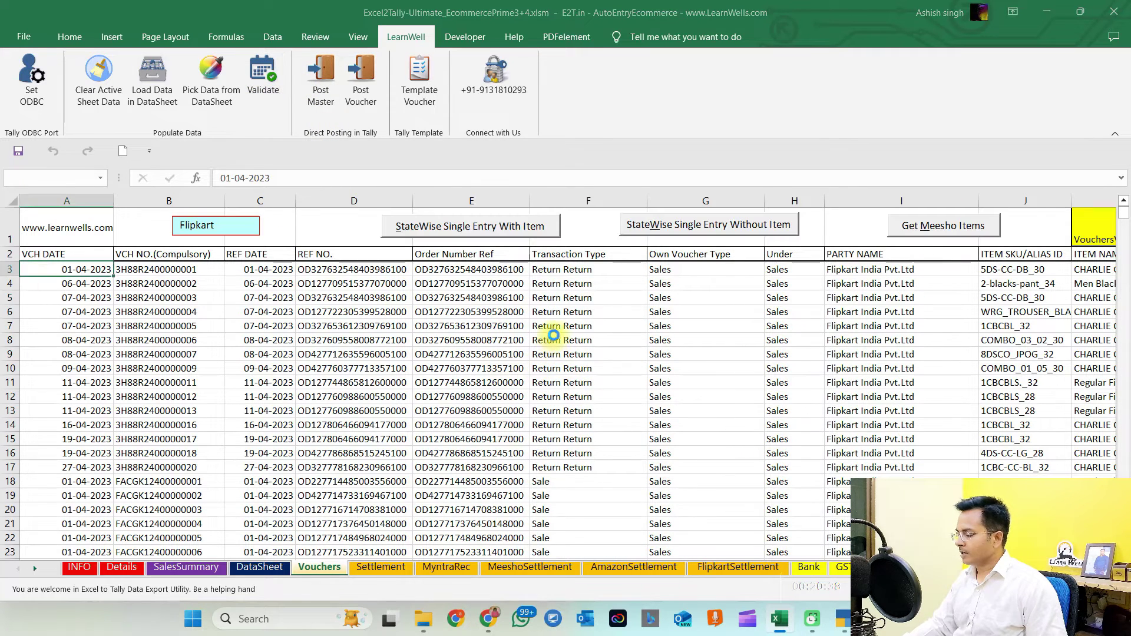
click(603, 359)
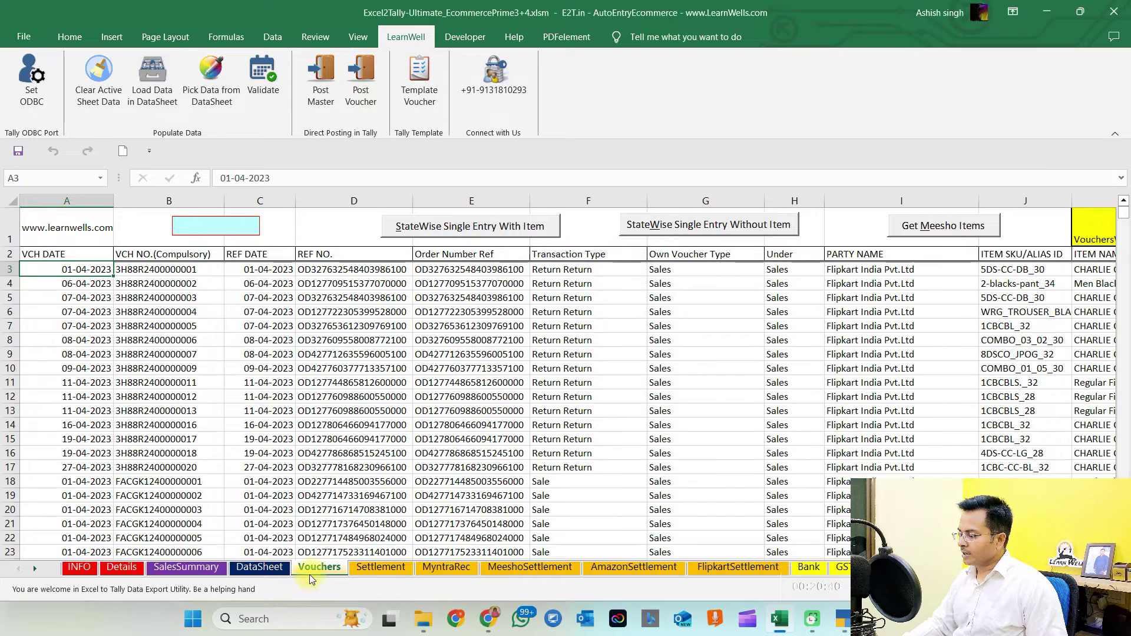
click(186, 567)
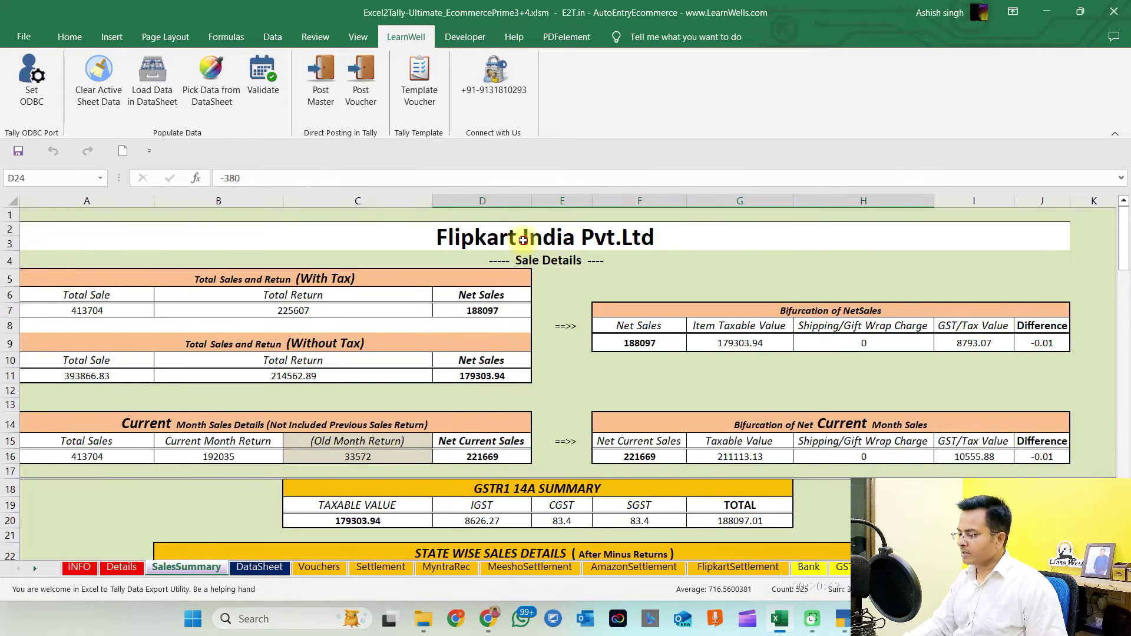
Review the 188097.01 GSTR1 total and state-wise sales table, then go back to Vouchers
click(523, 241)
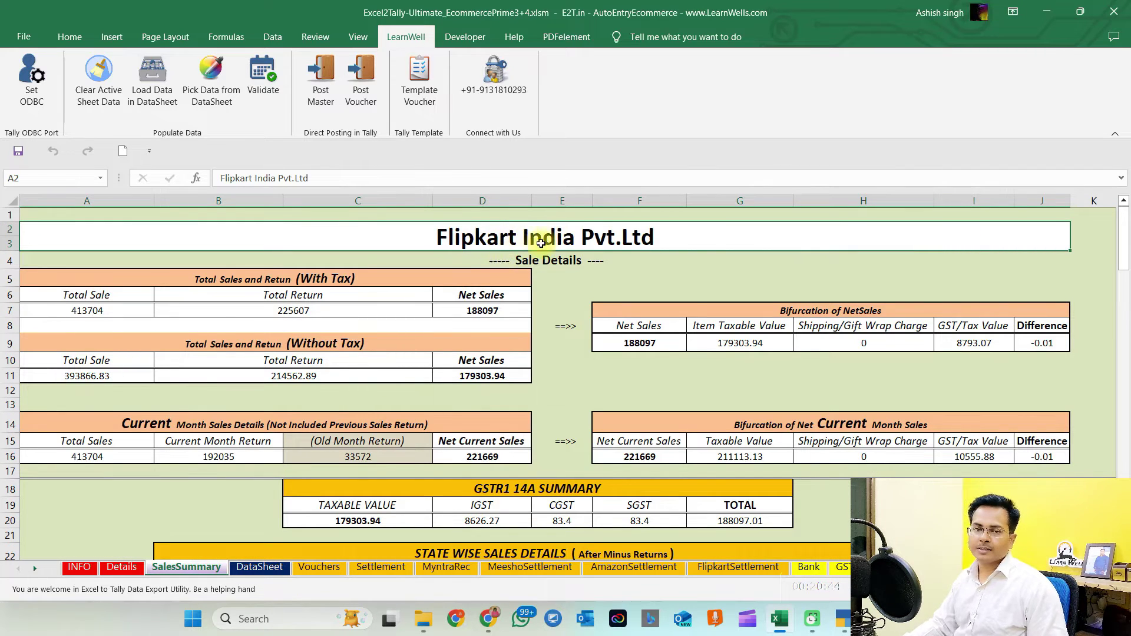
click(576, 348)
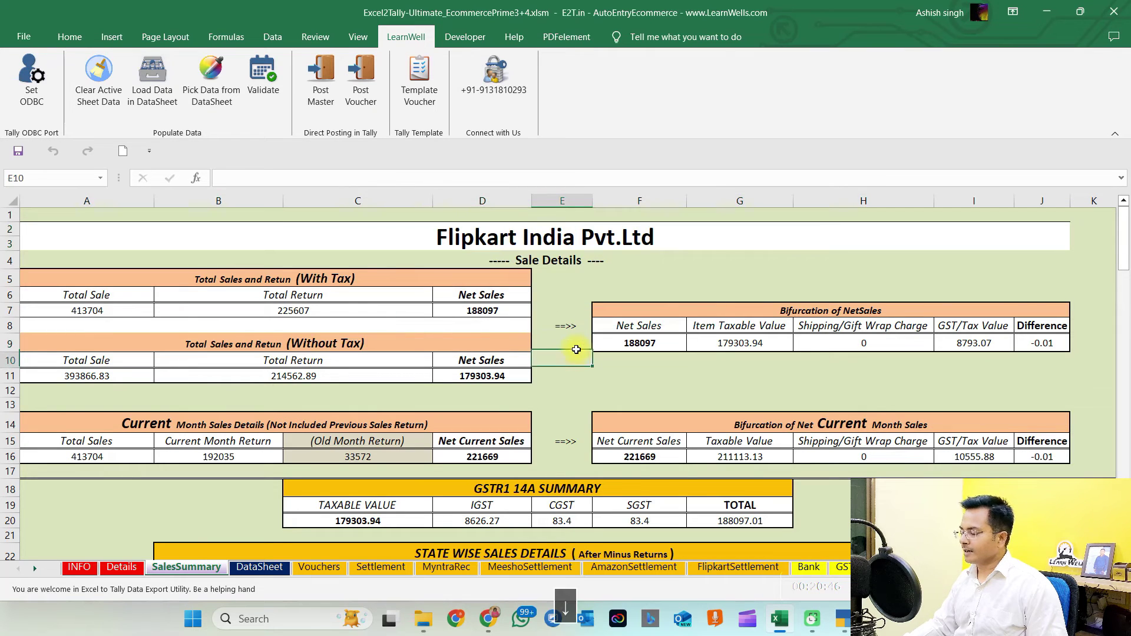
key(Down)
key(Down)
key(Down)
key(Down)
key(Down)
key(Down)
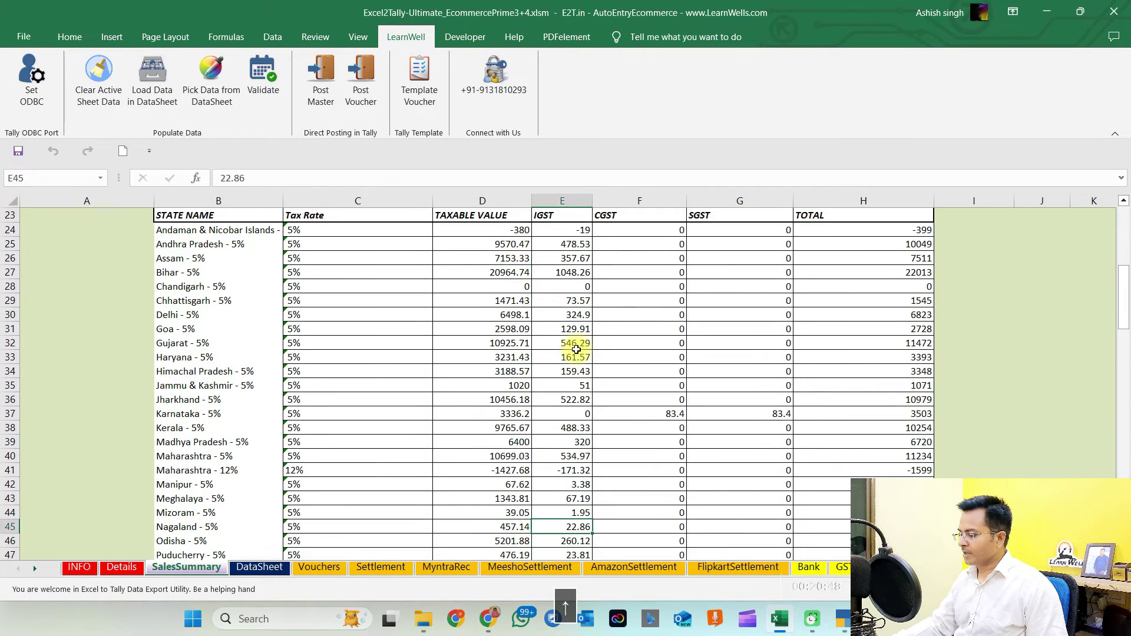
key(Up)
key(Up)
key(Up)
key(Up)
key(Up)
key(Up)
key(Up)
key(Up)
key(Up)
key(Up)
key(Up)
key(Up)
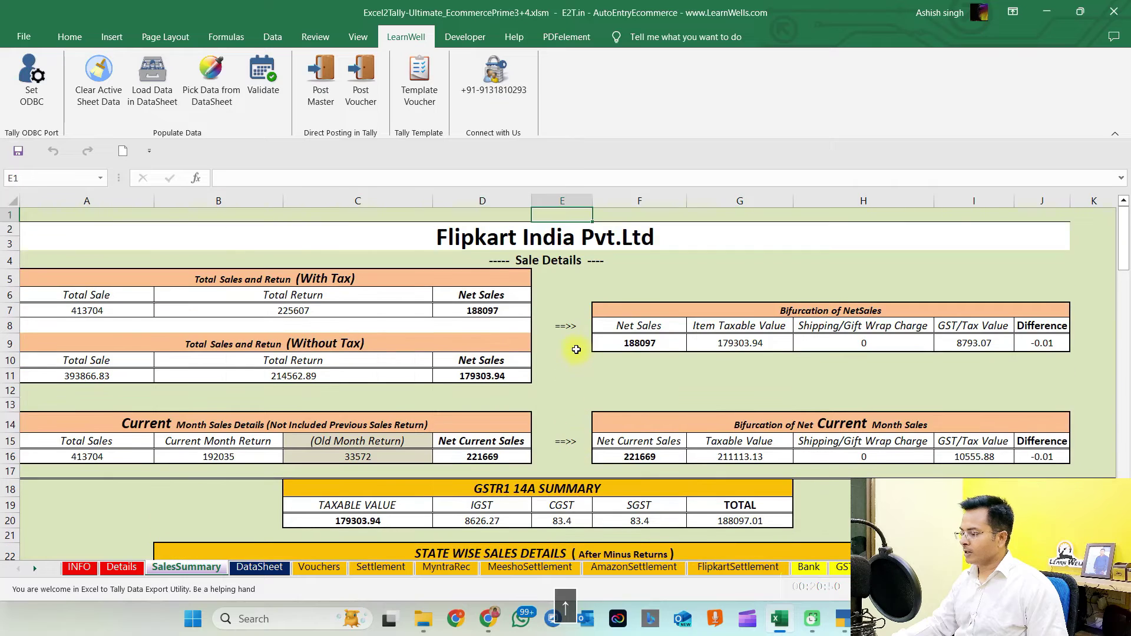
click(329, 567)
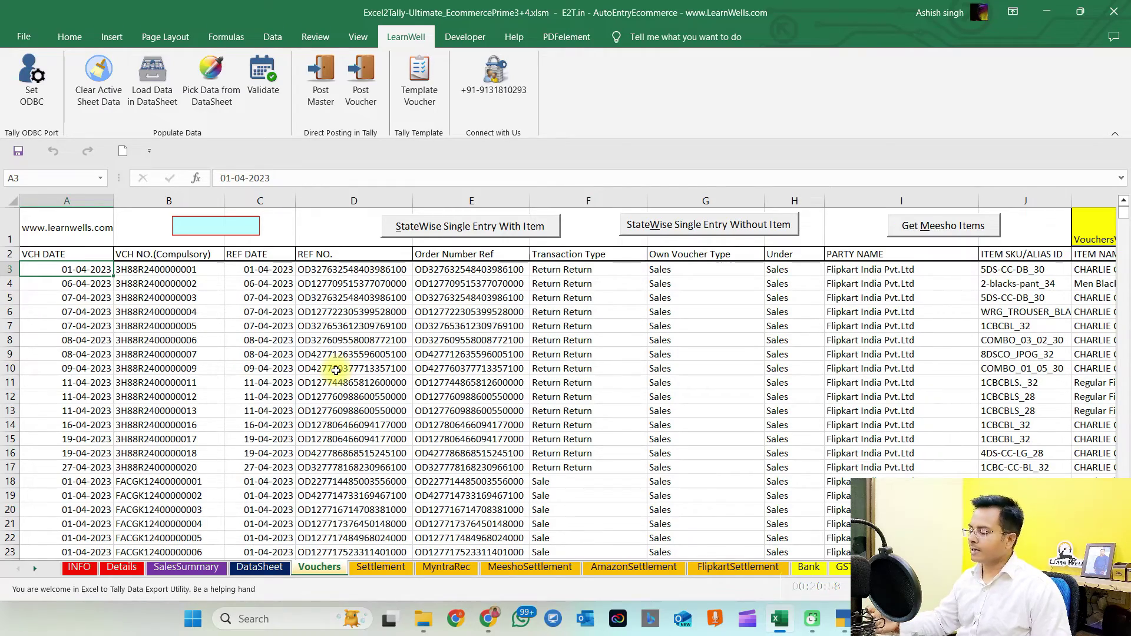
click(336, 370)
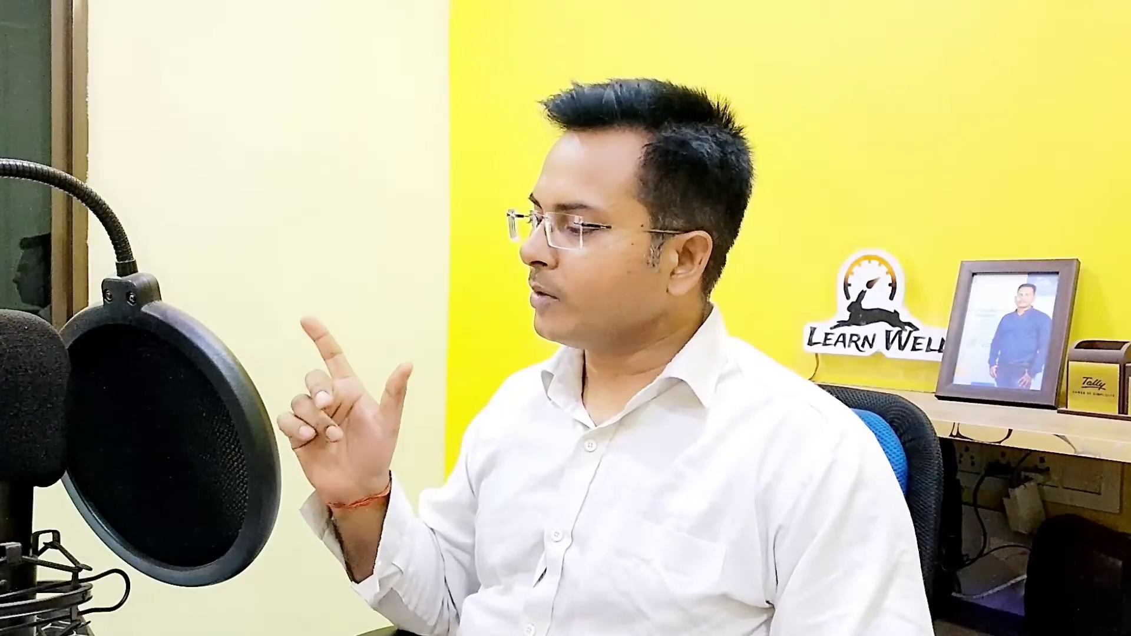